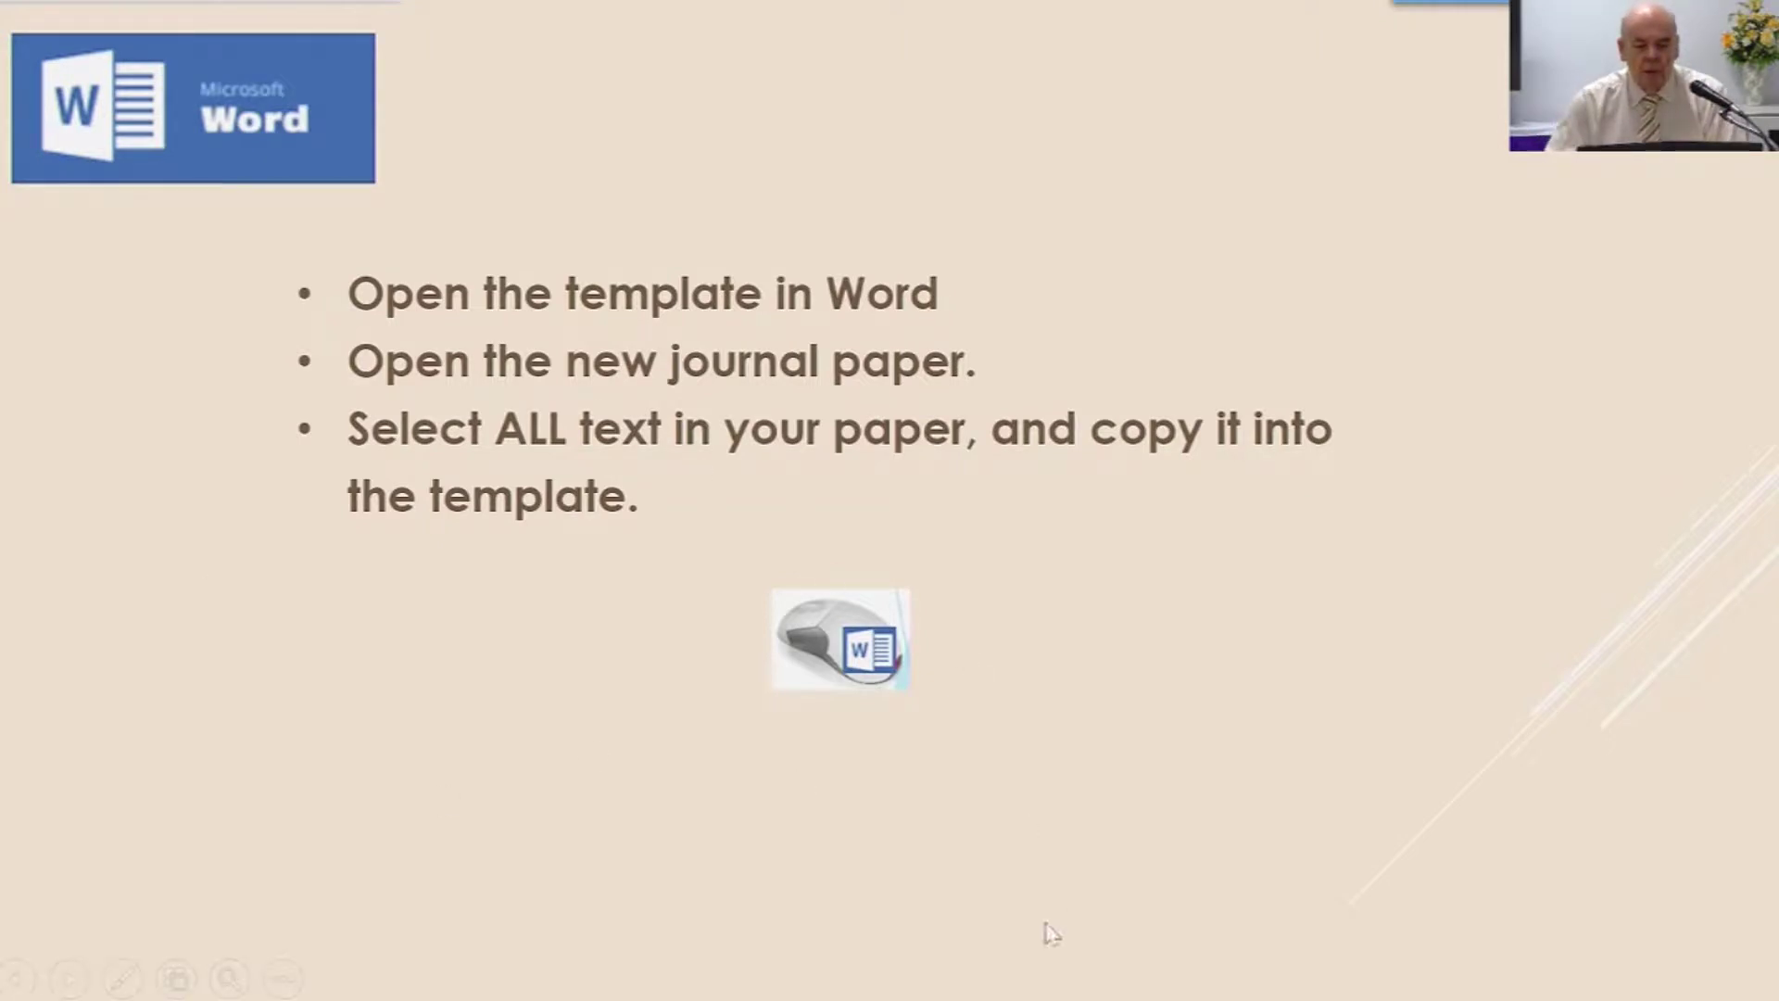
Switch to the Streamlining Business Computing Education Conference Paper in Word and copy its entire text
click(851, 699)
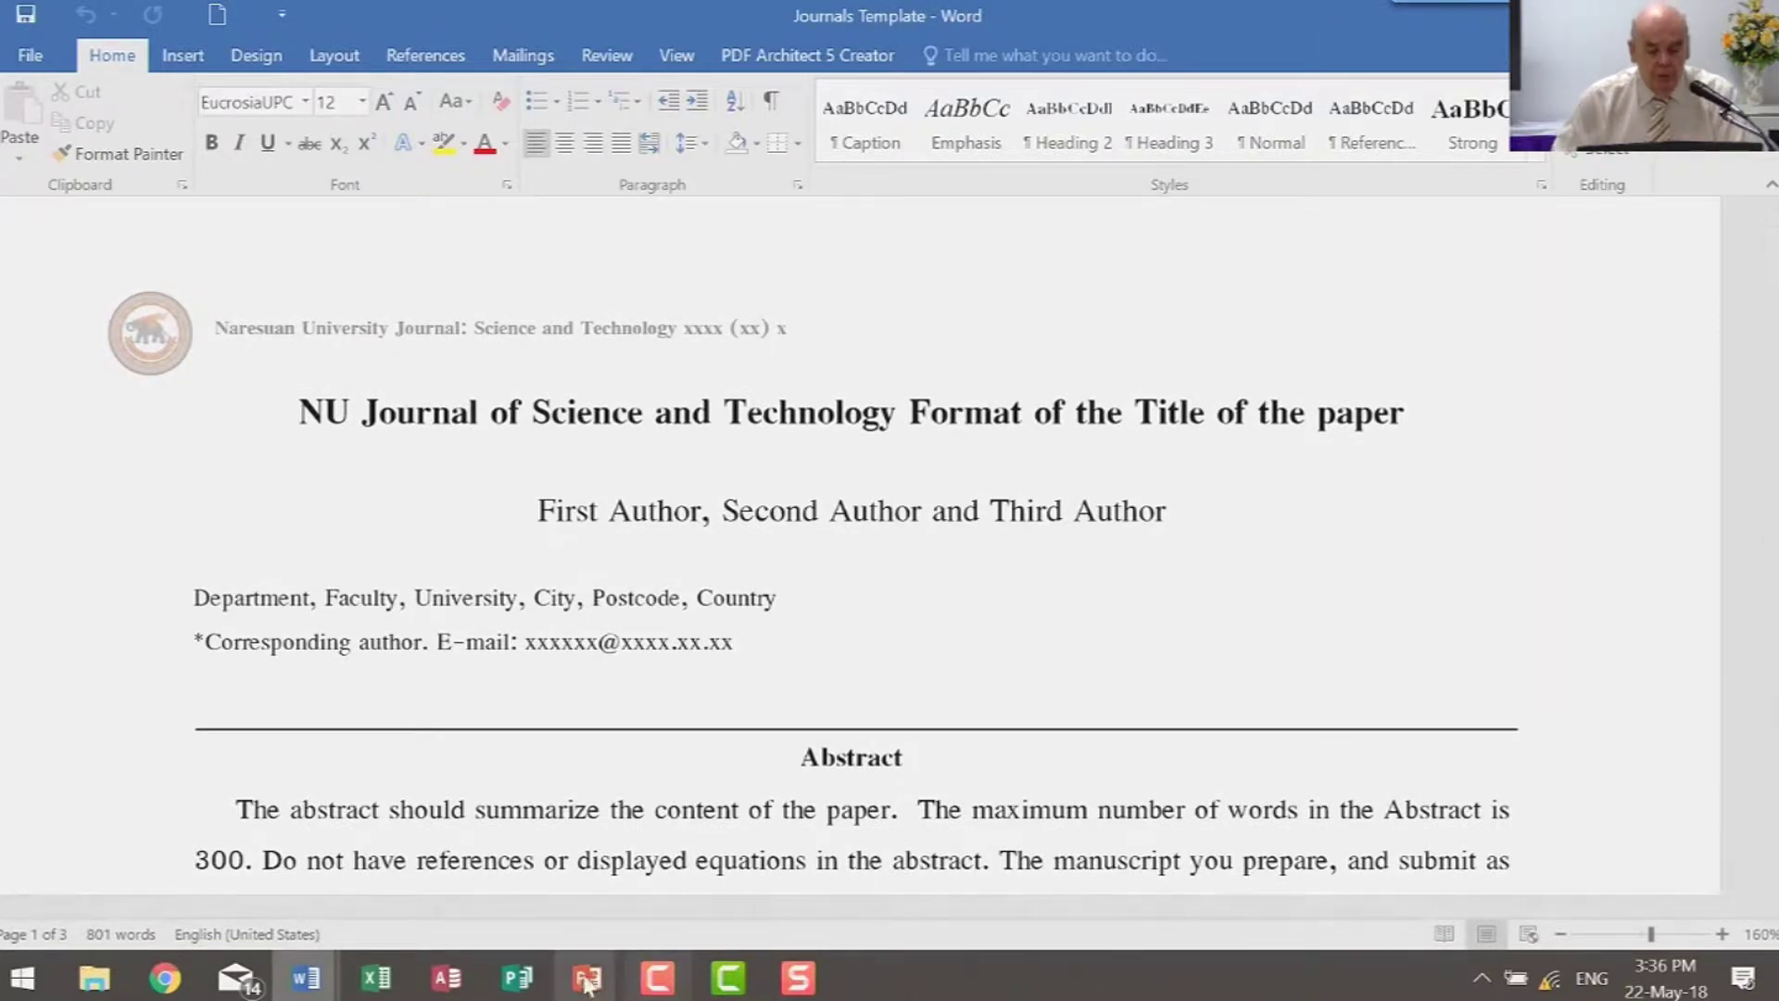
mouse_move(305, 980)
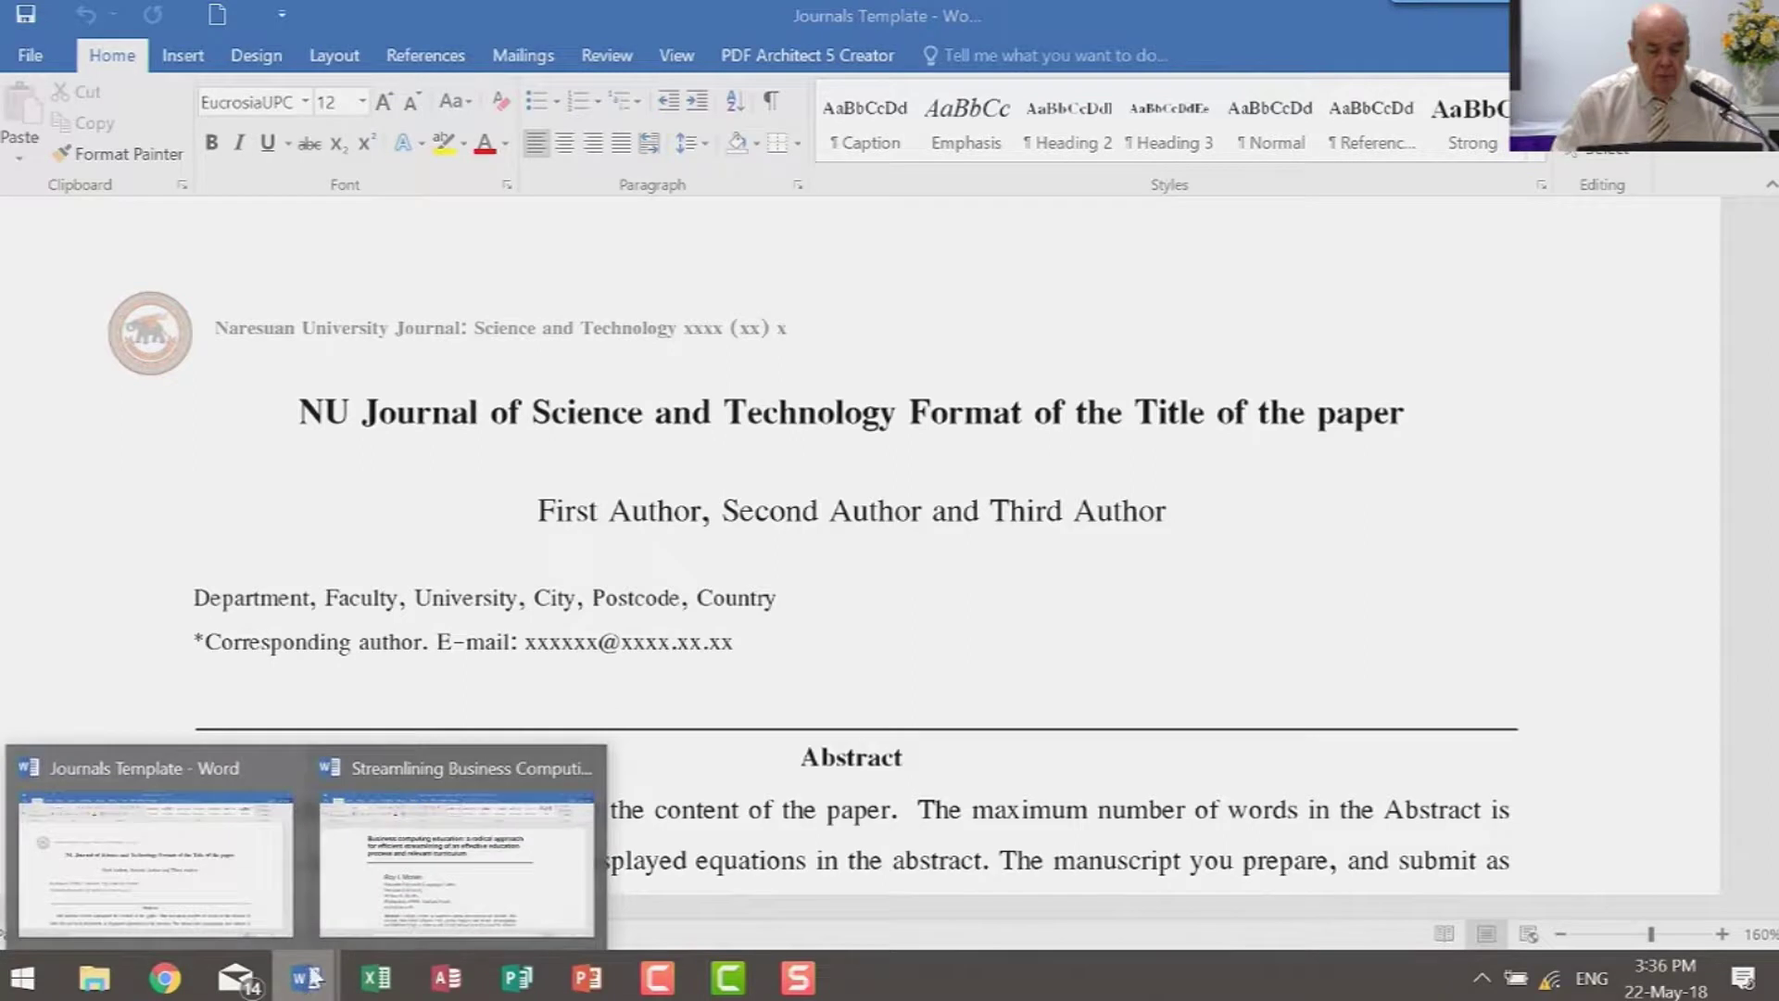
click(452, 888)
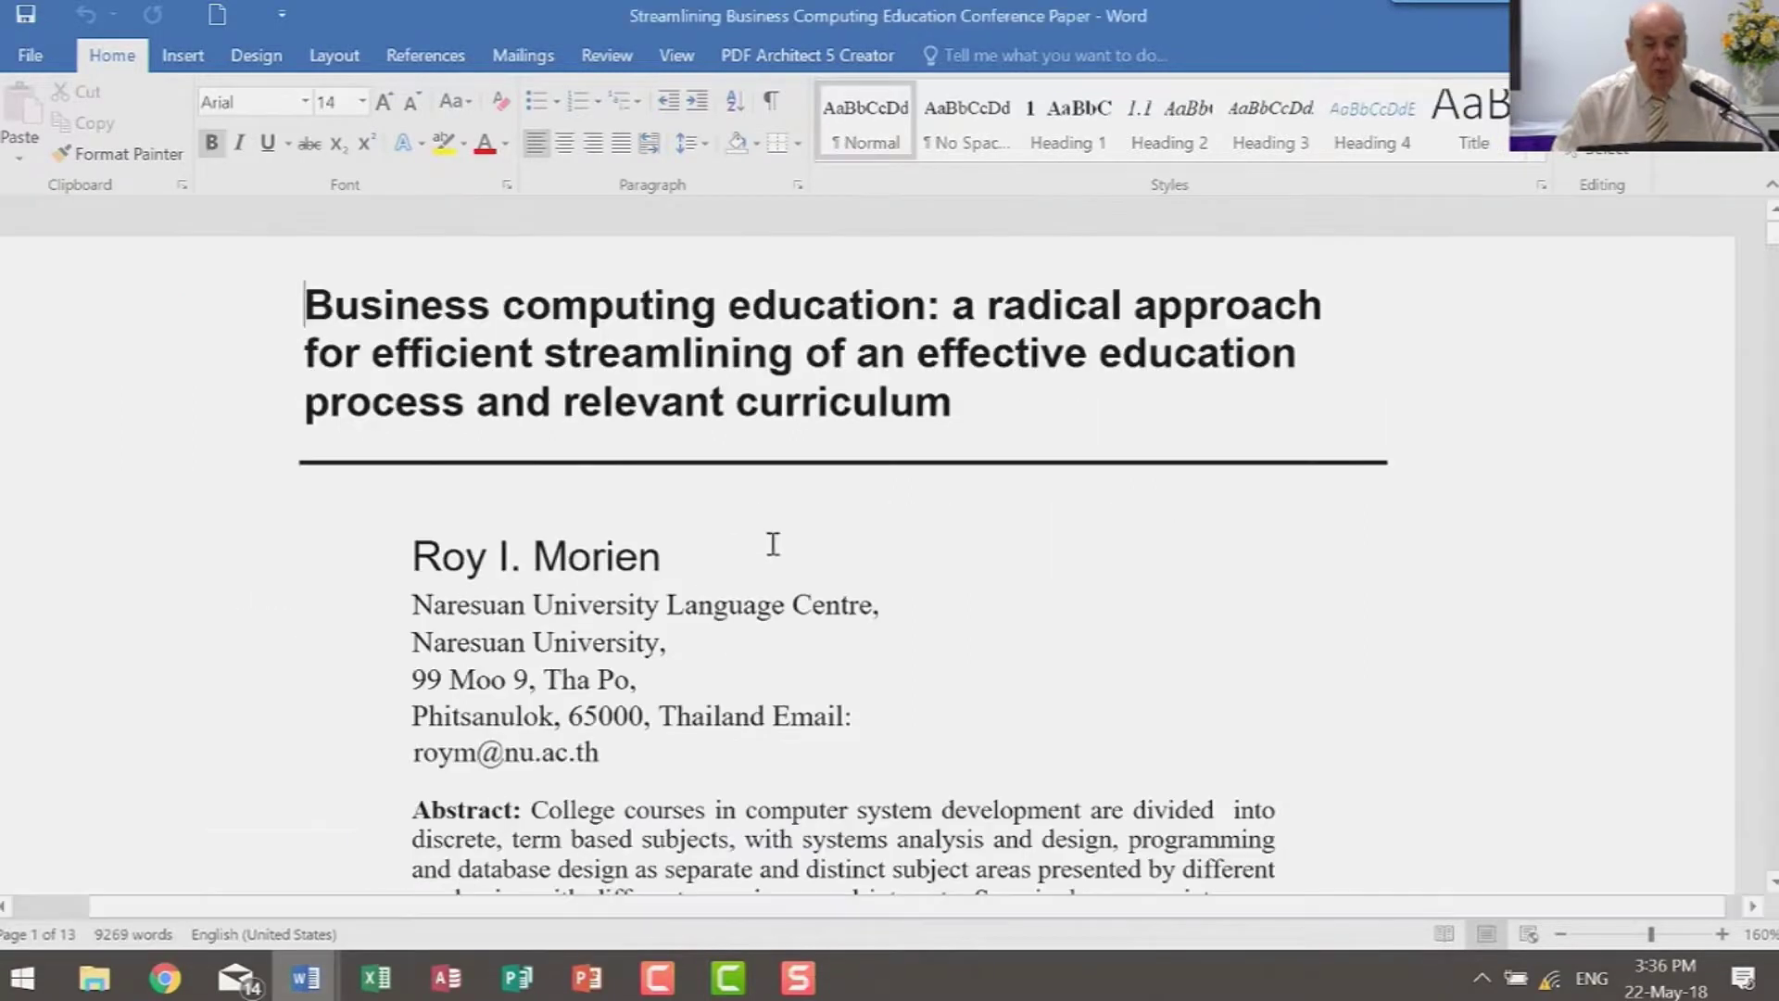
click(1017, 613)
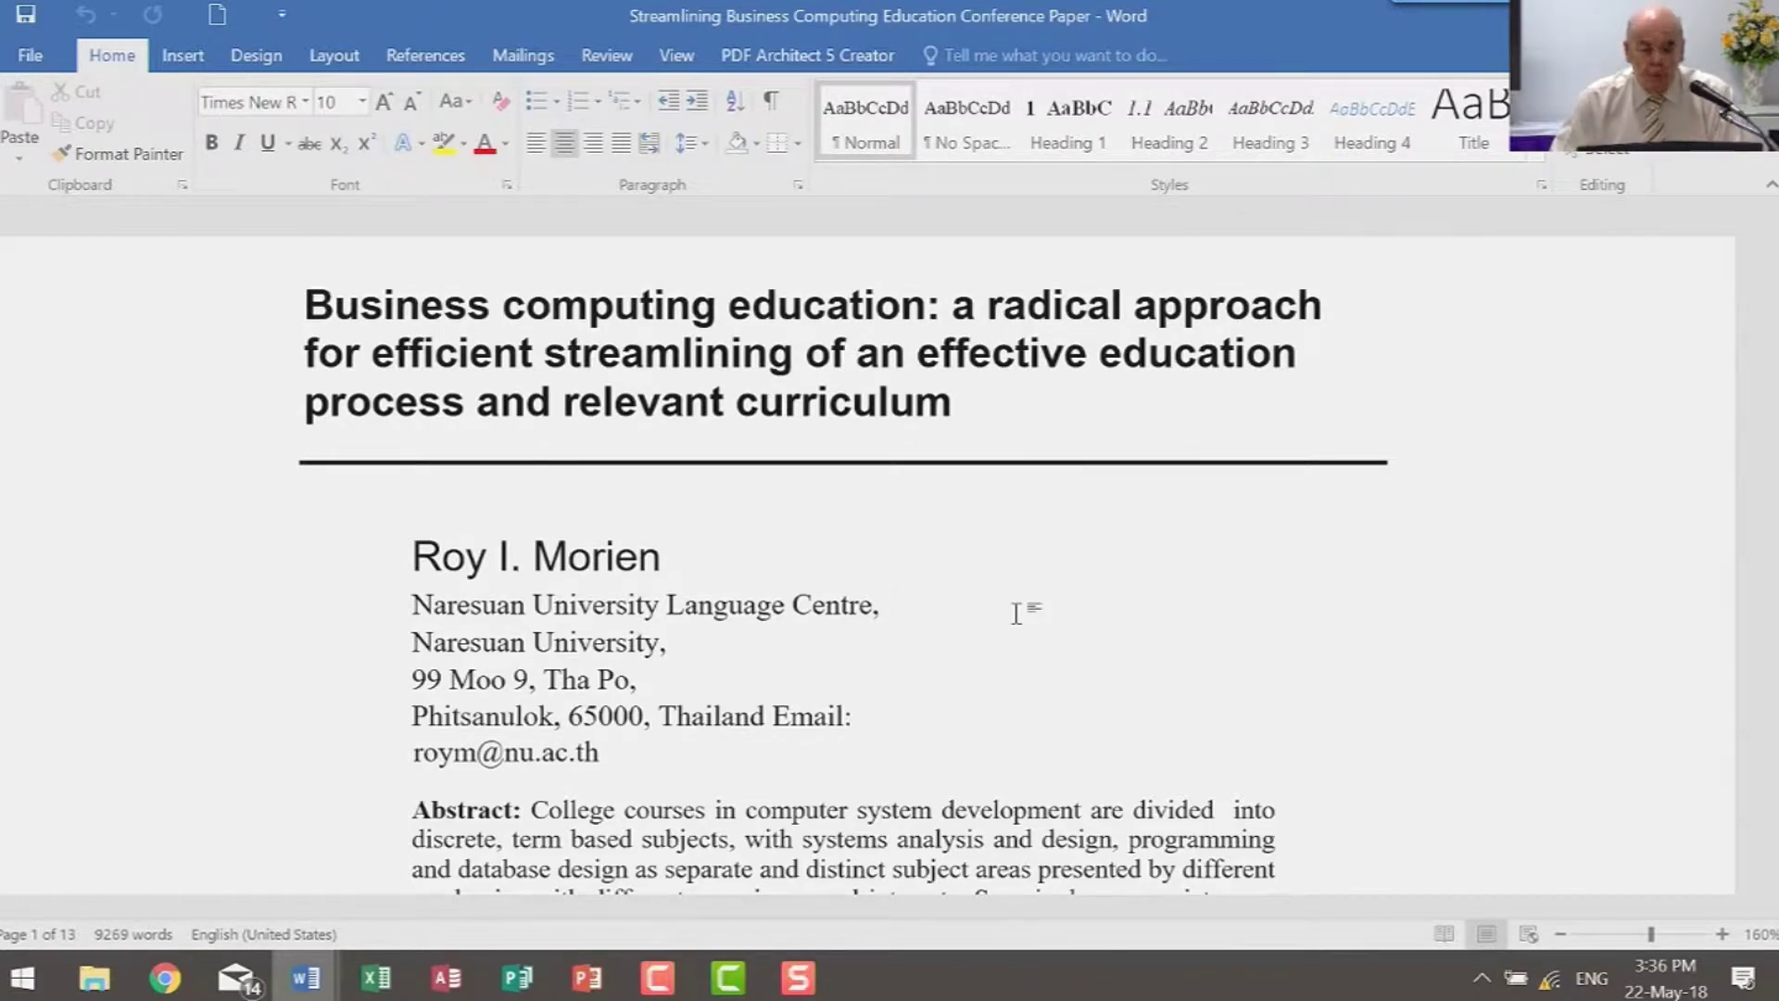
click(1617, 160)
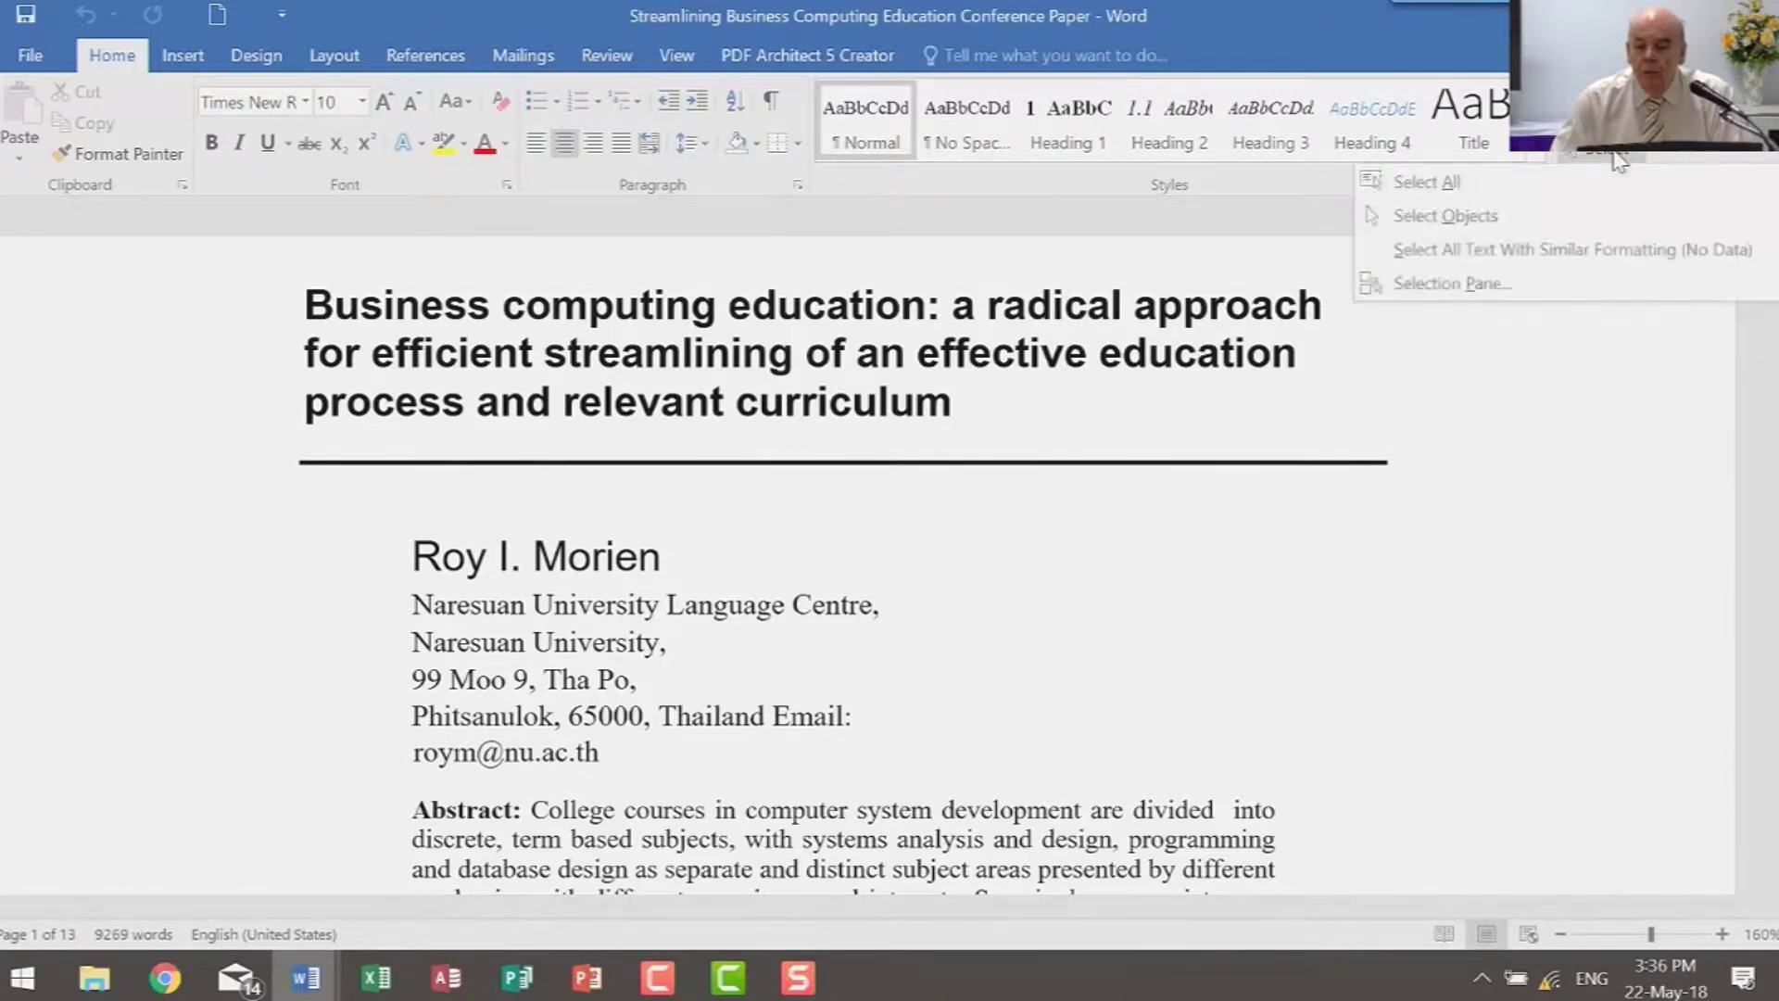
click(1427, 183)
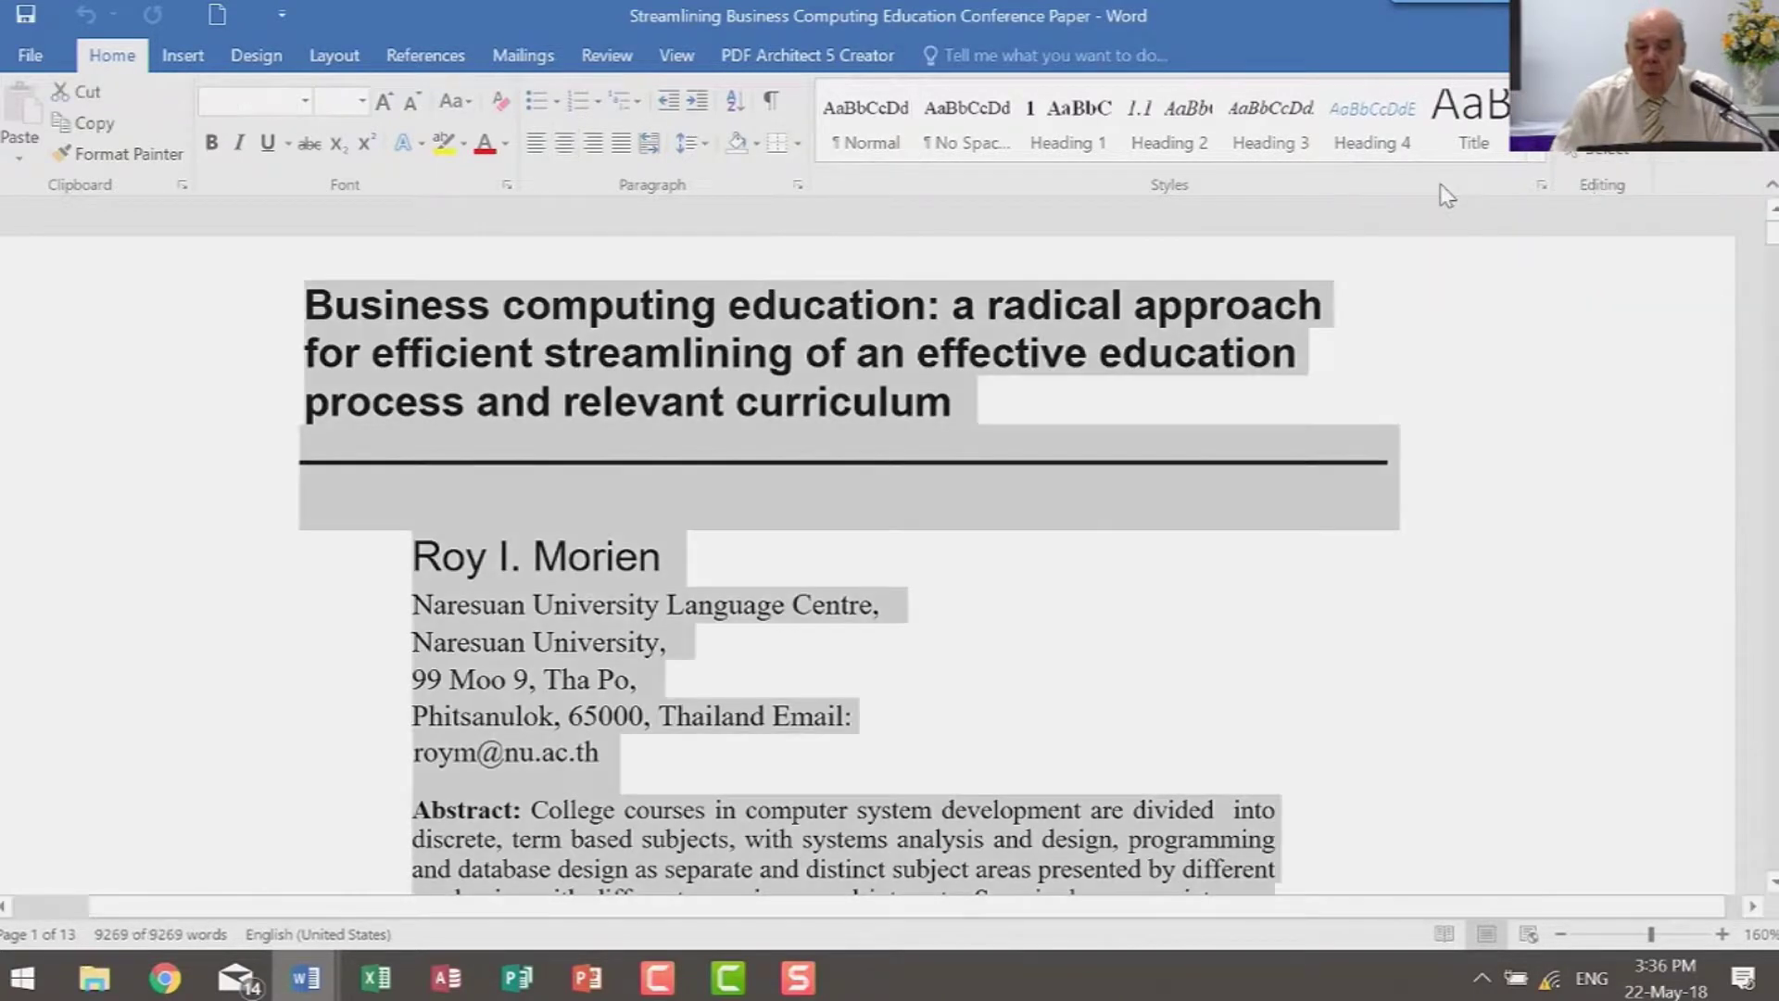
right_click(890, 500)
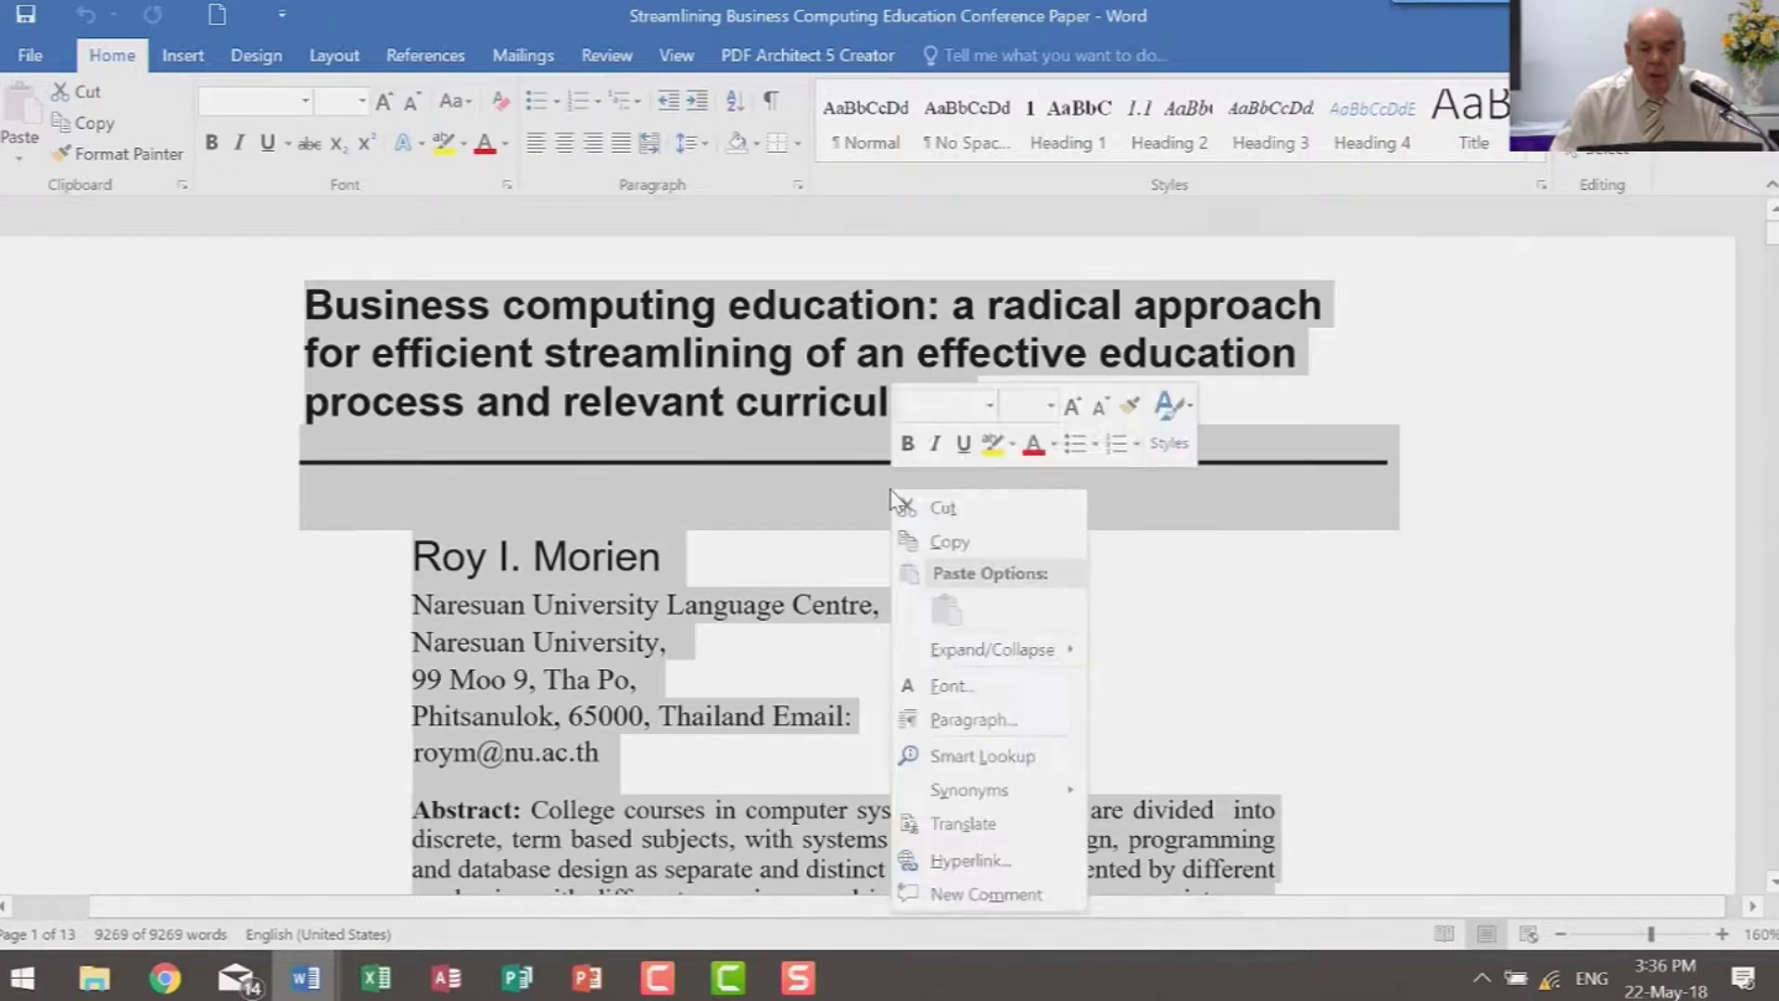
click(947, 553)
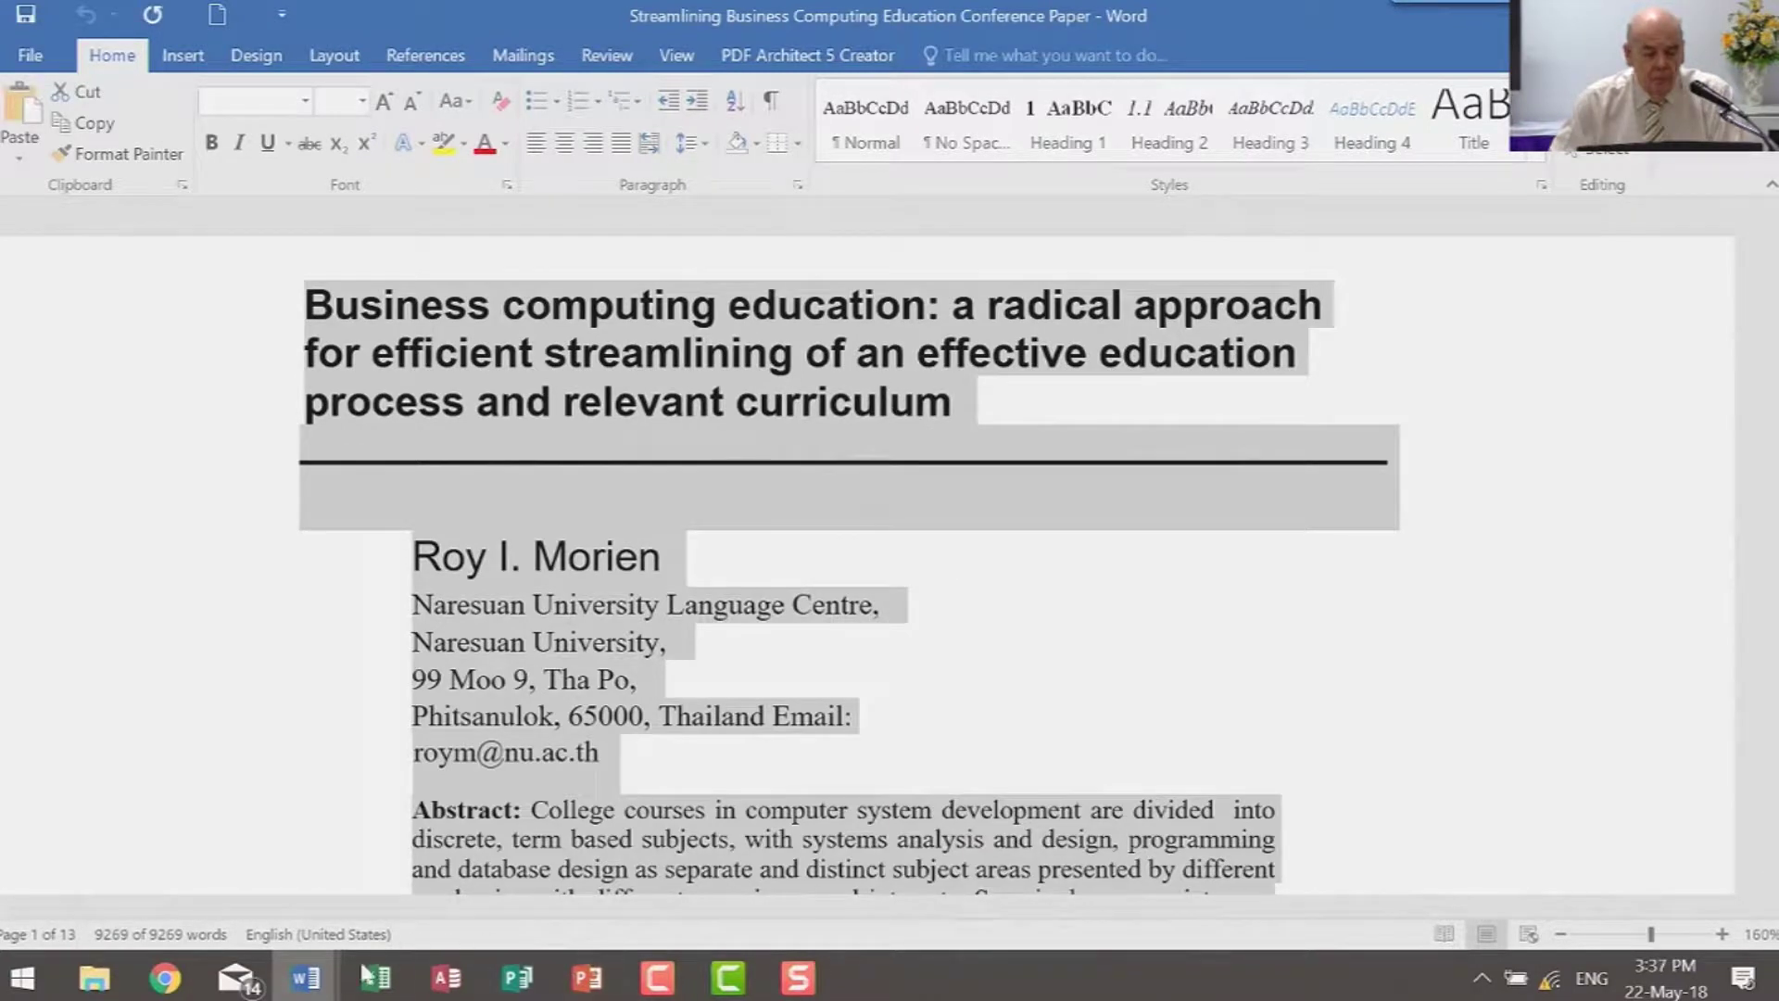
Replace the entire contents of the Journals Template document with the copied paper text
click(304, 980)
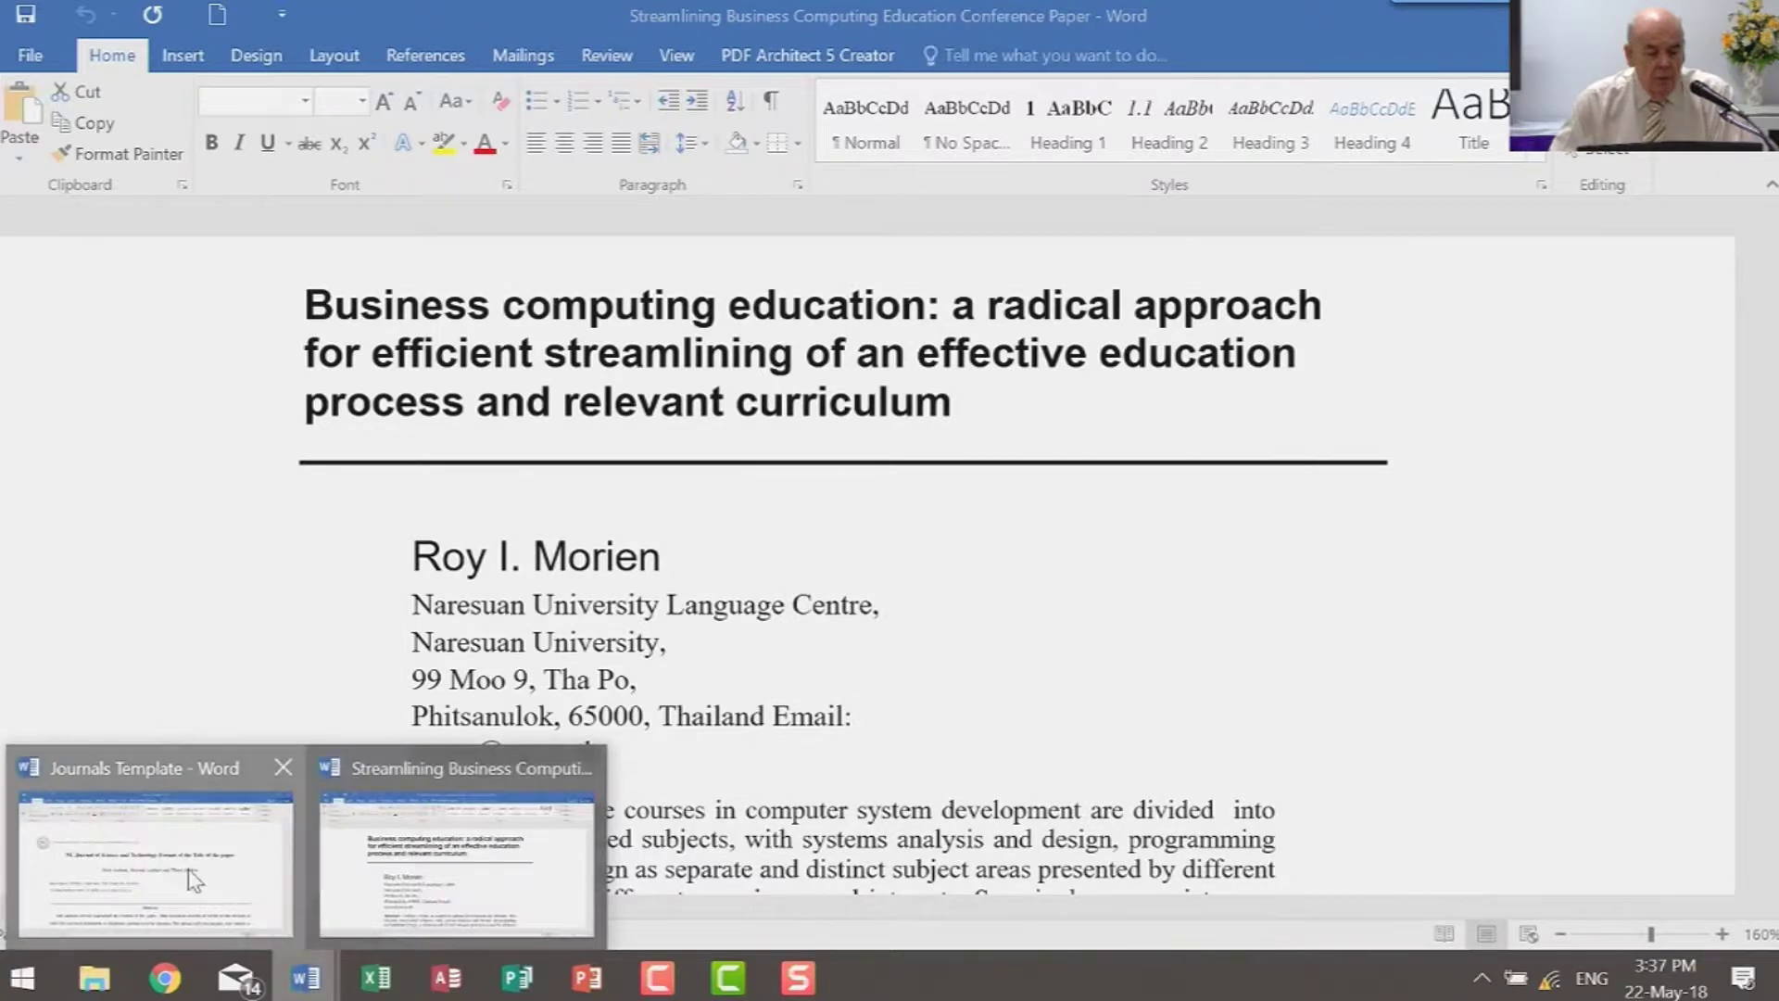
click(273, 922)
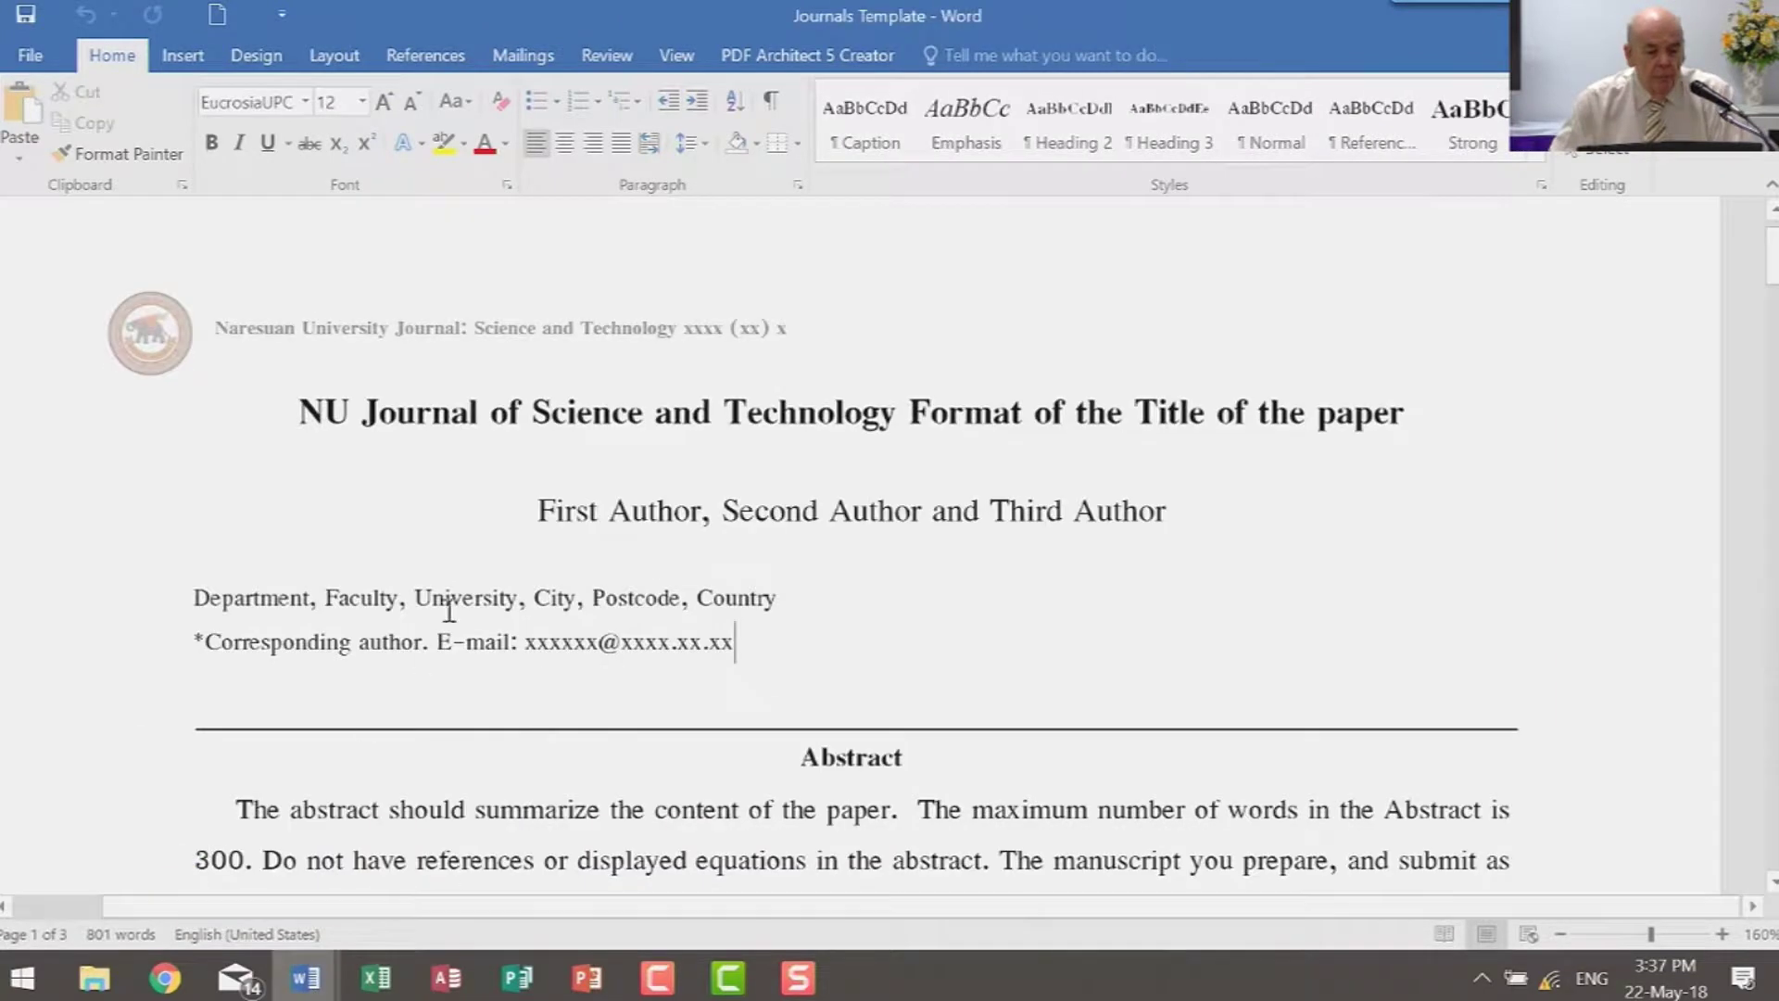
click(1610, 155)
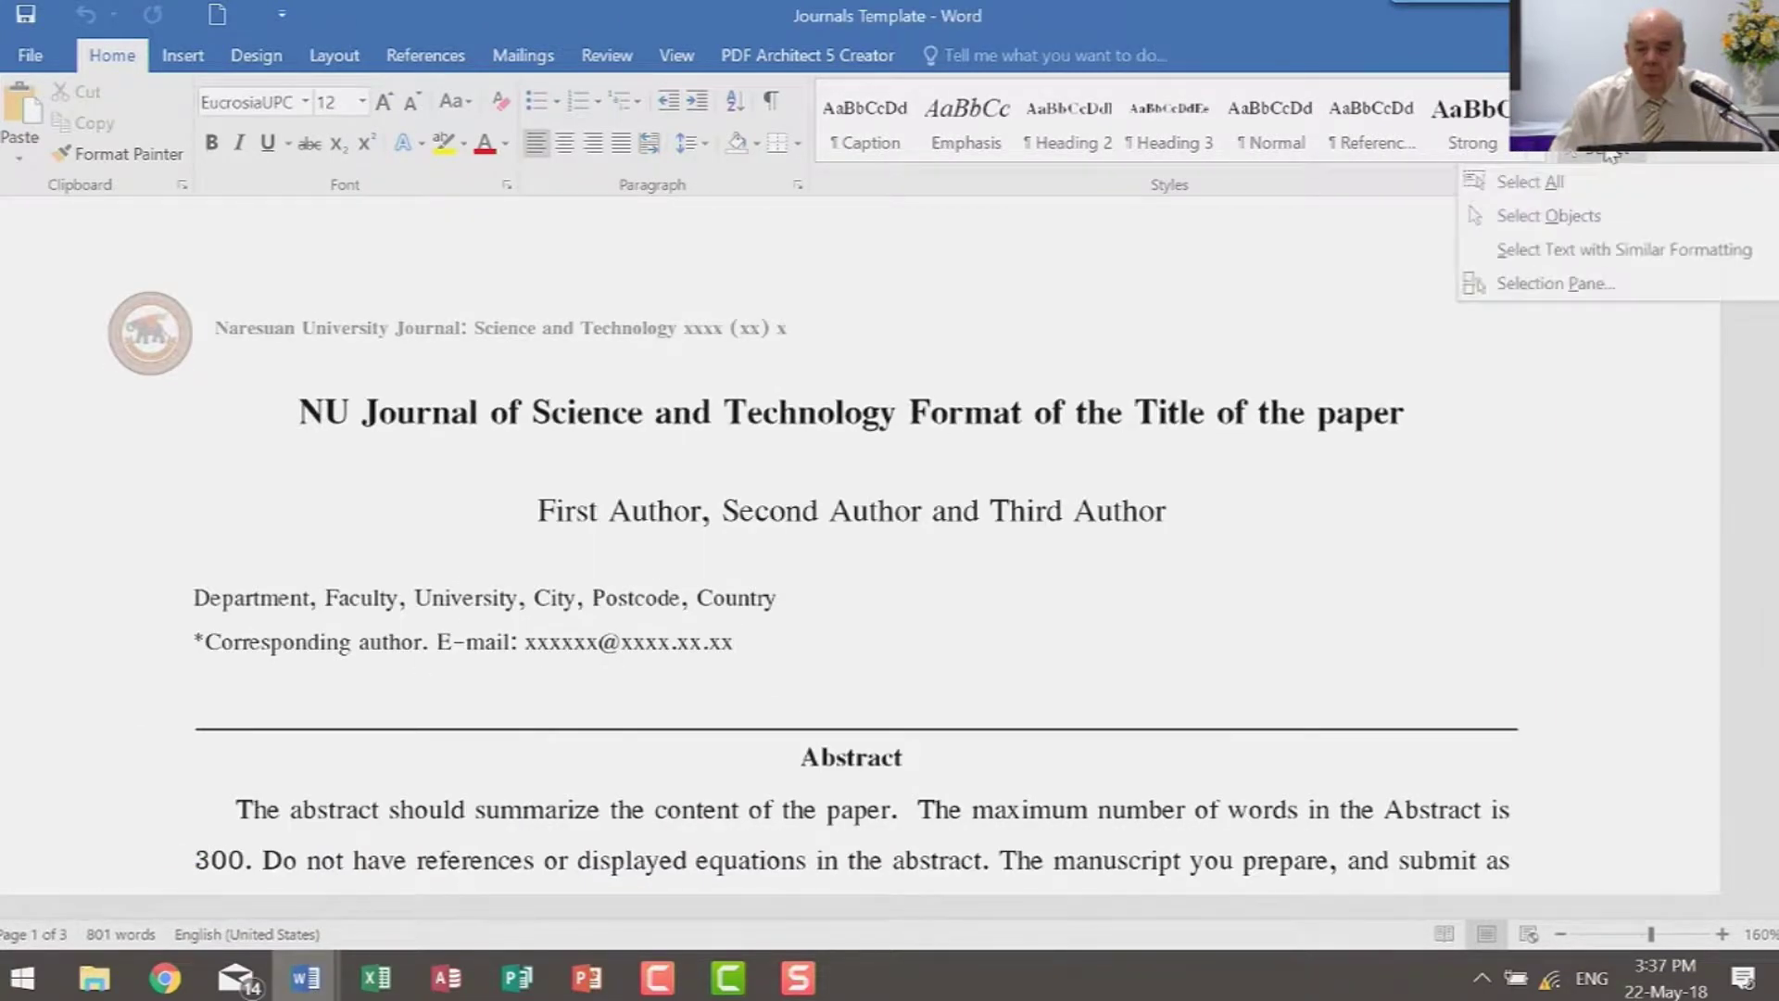
click(1537, 182)
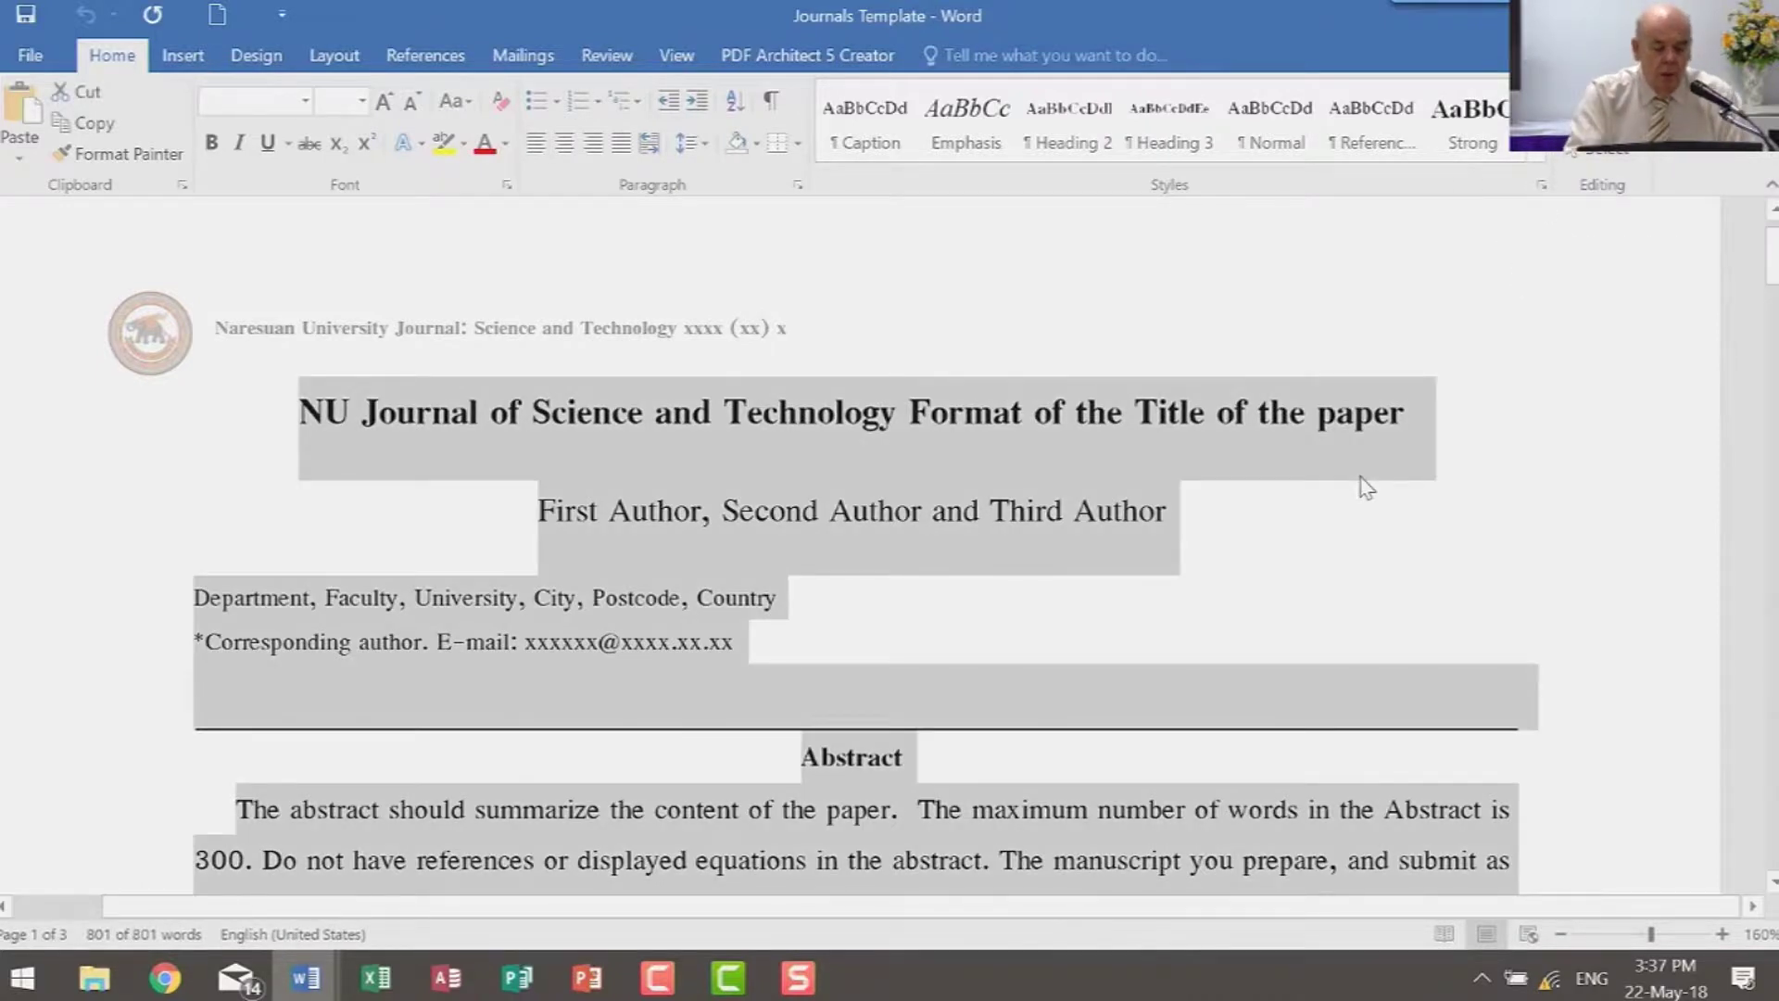
key(ctrl+v)
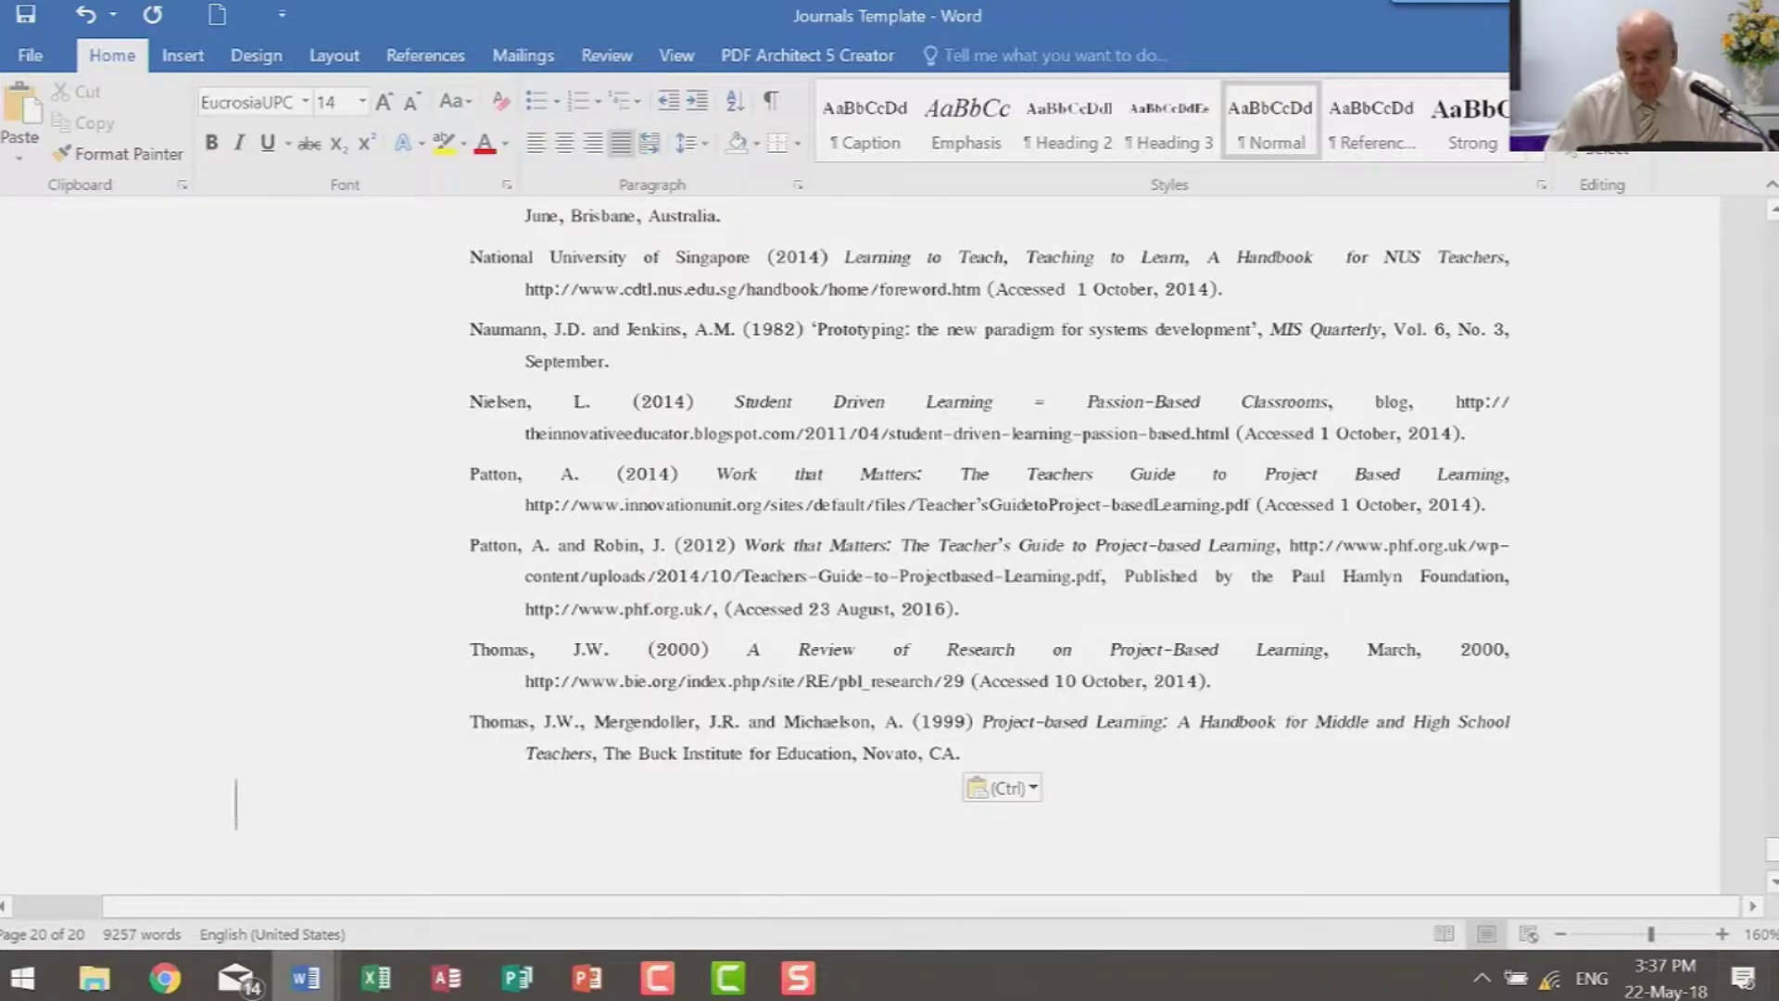
Delete the horizontal line under the paper's title and reduce the gap above the author's name to one blank line
drag(1771, 848, 1771, 218)
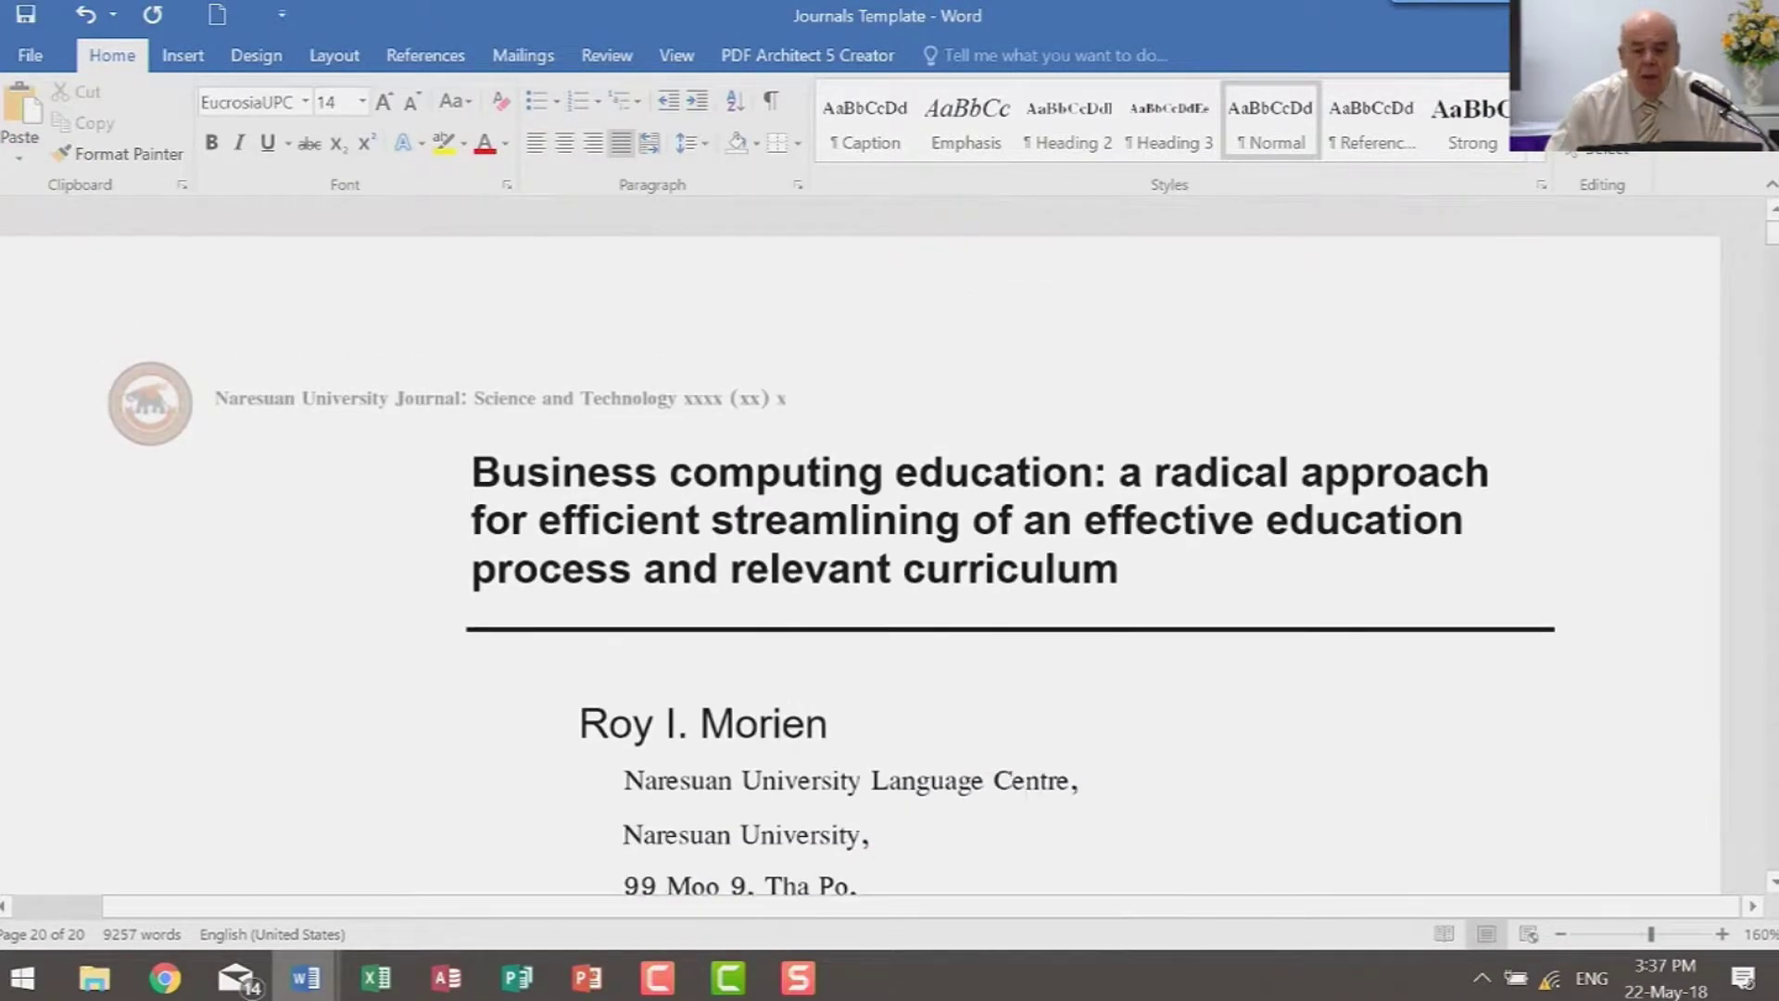
click(290, 438)
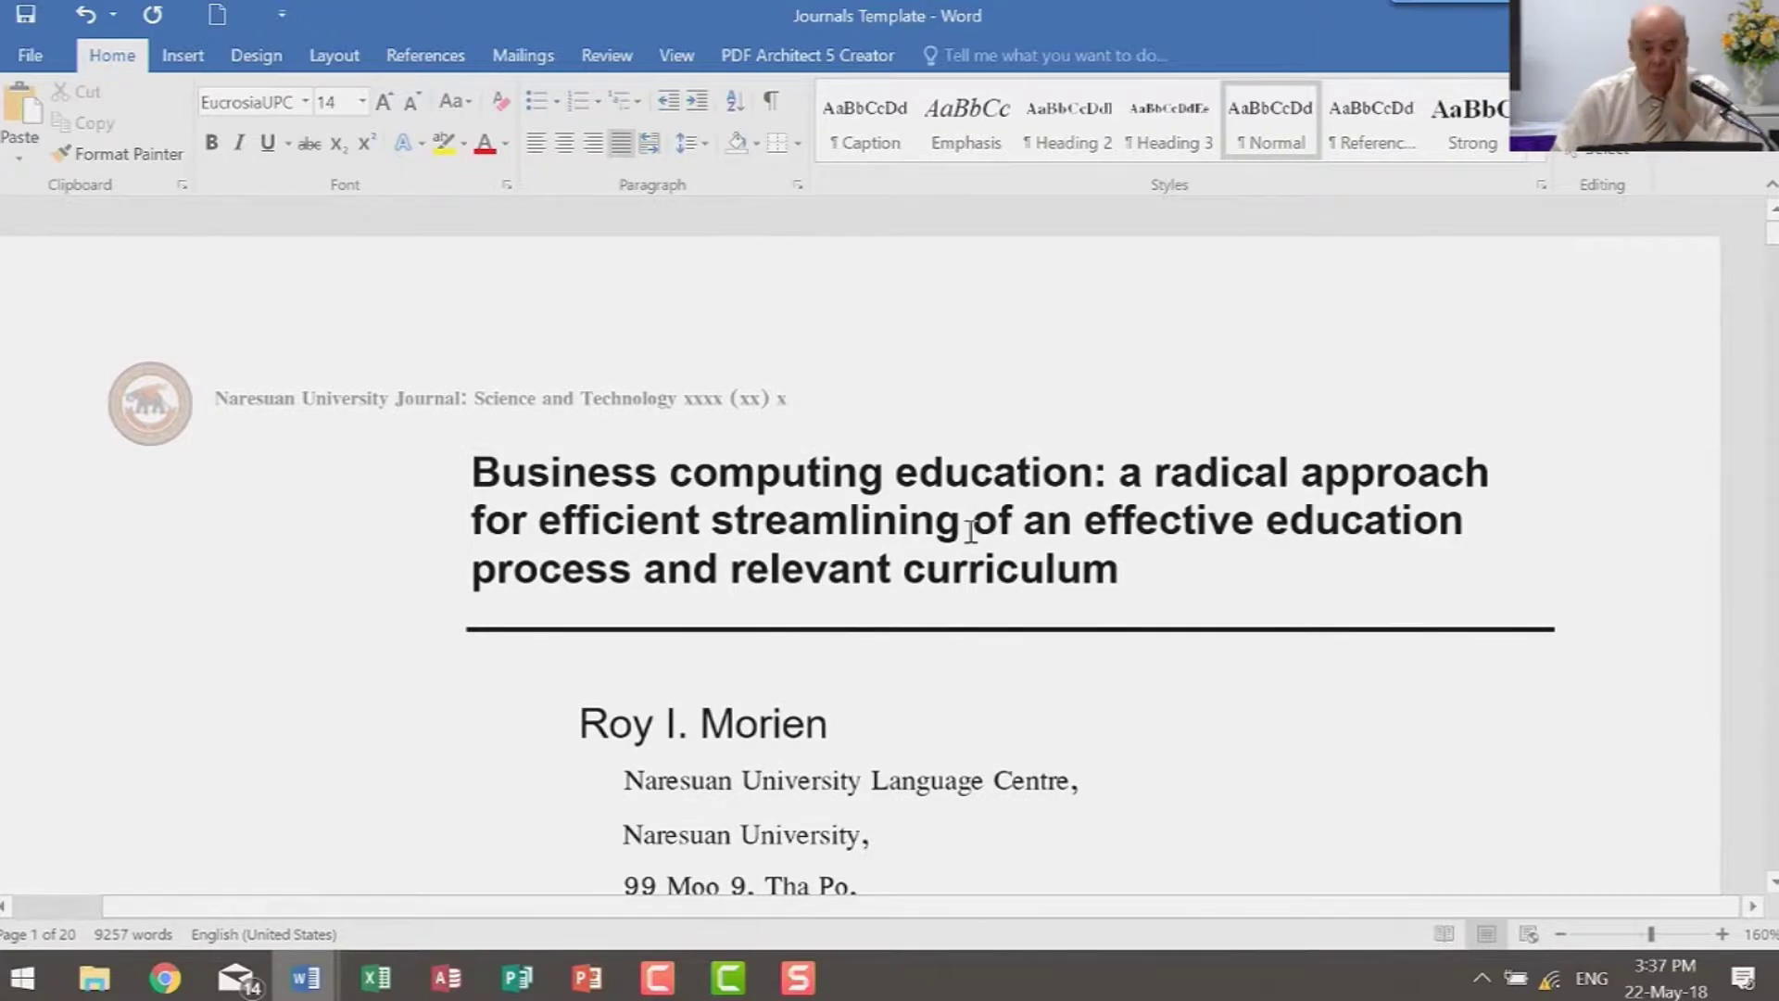
click(930, 628)
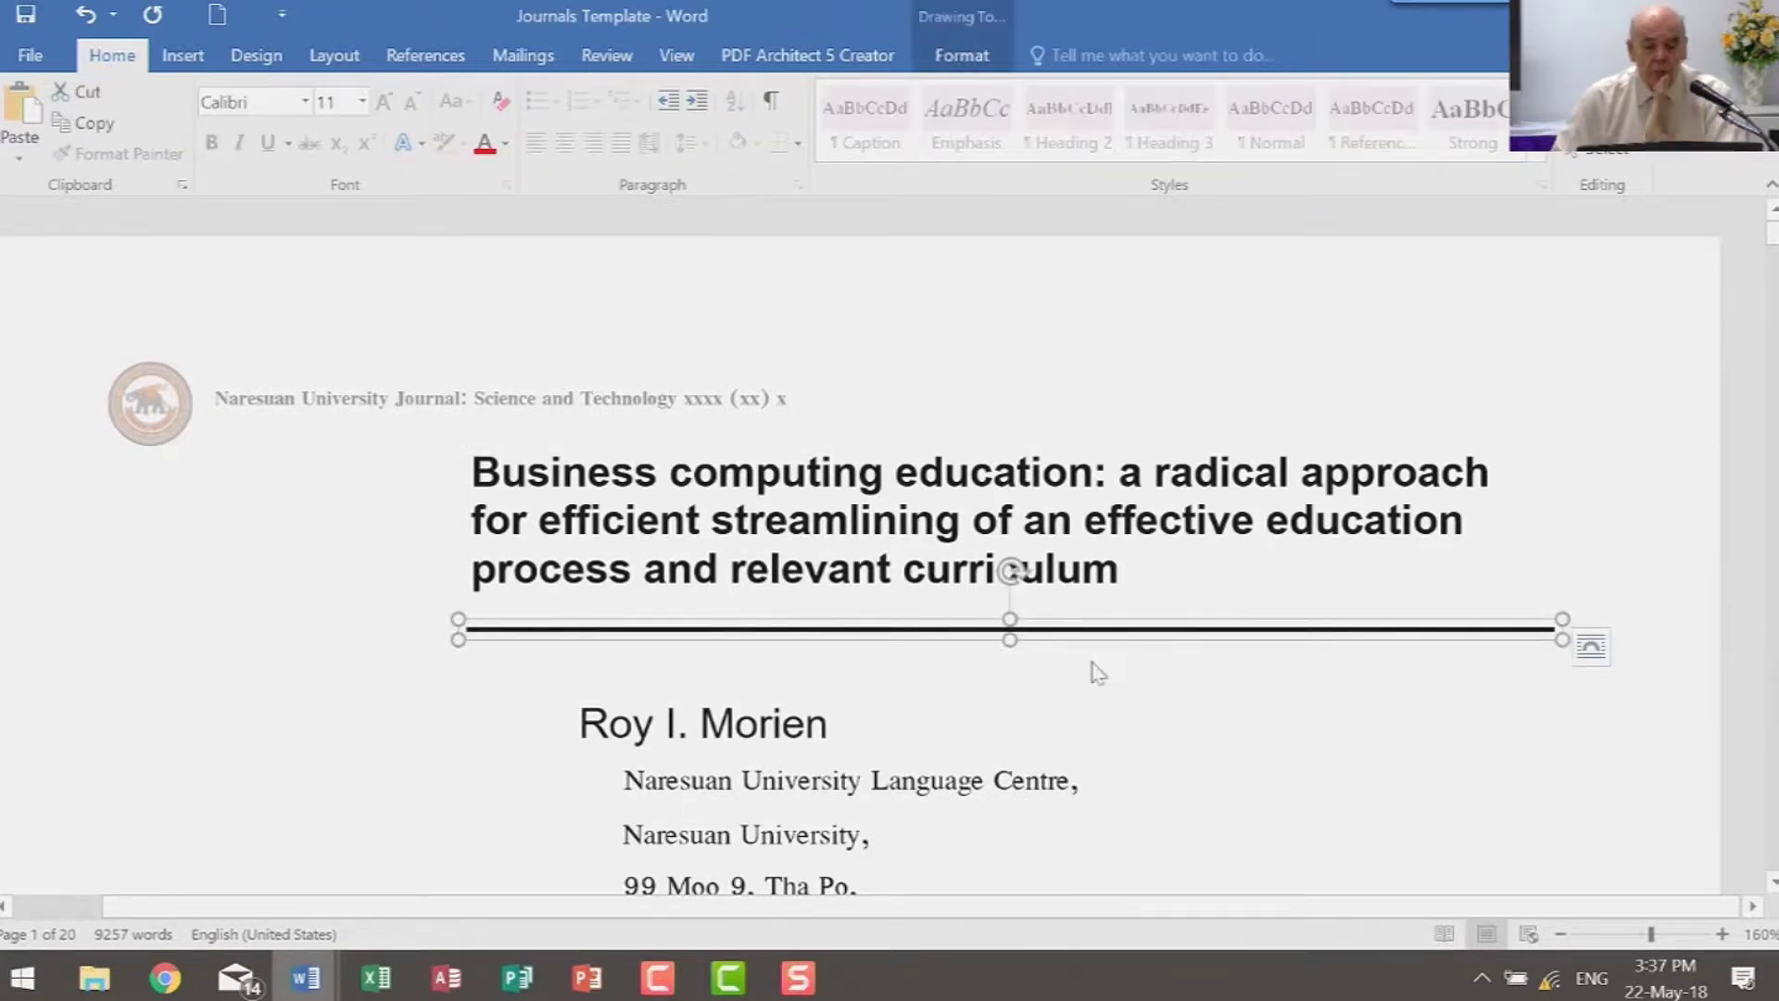
key(Delete)
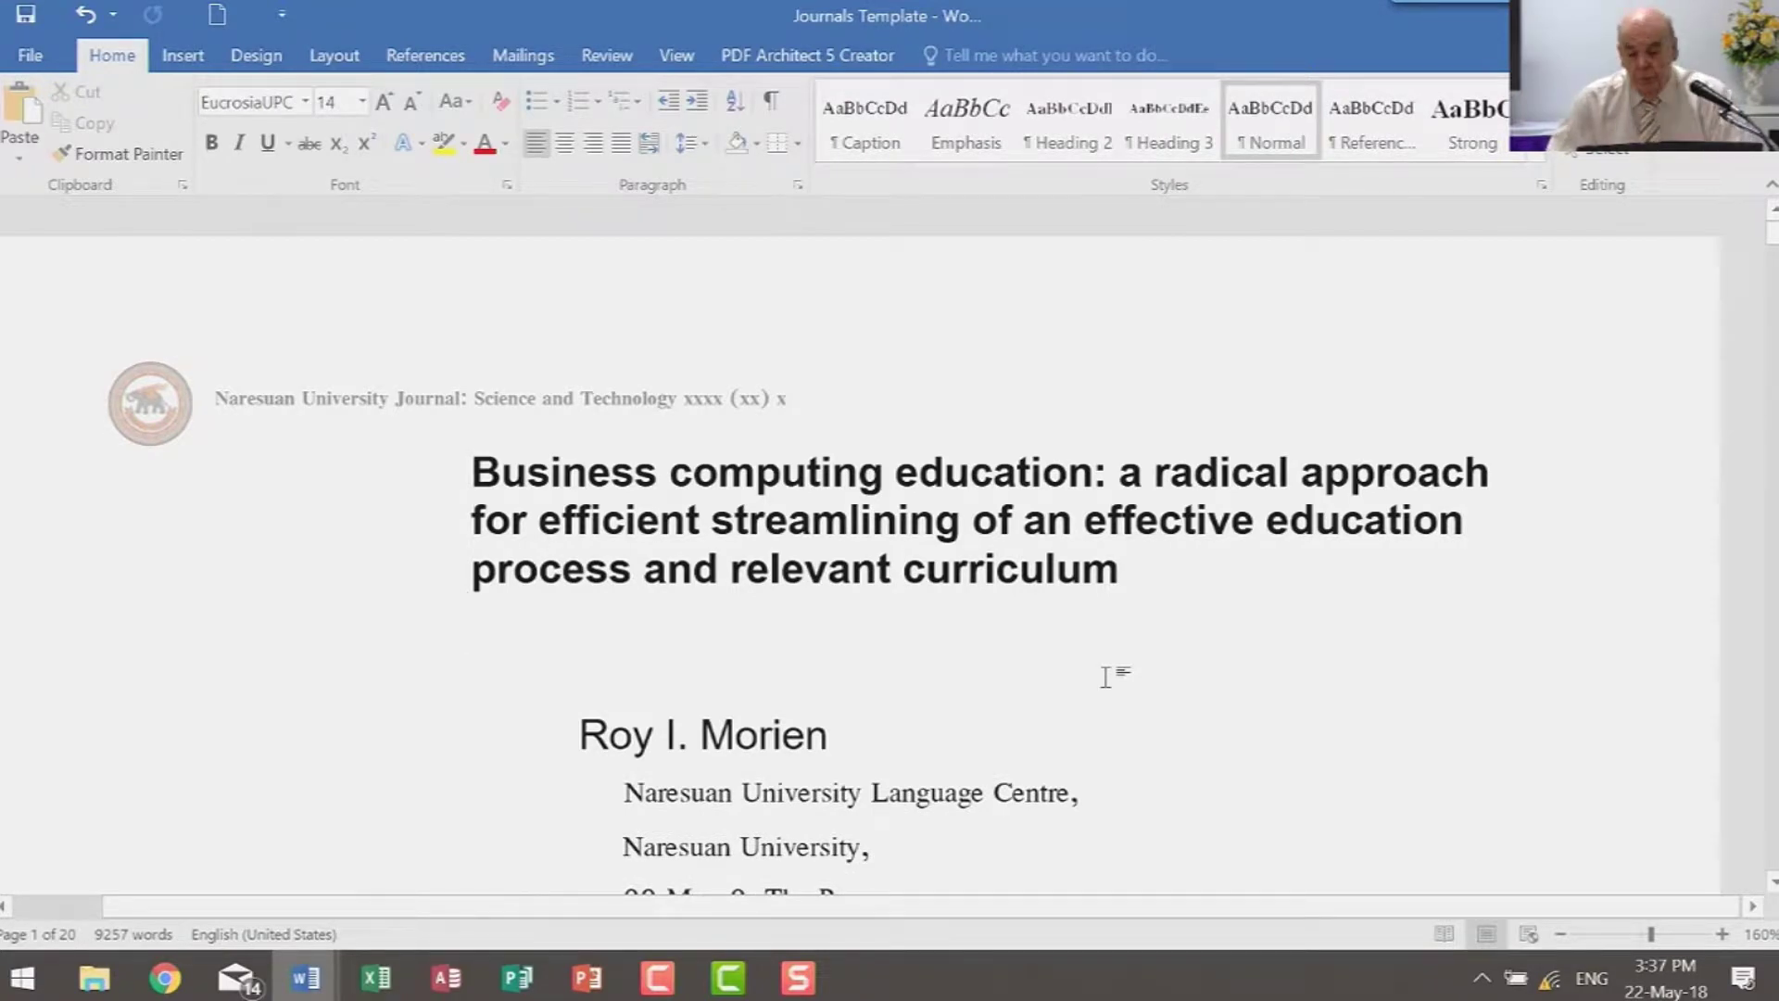
key(Delete)
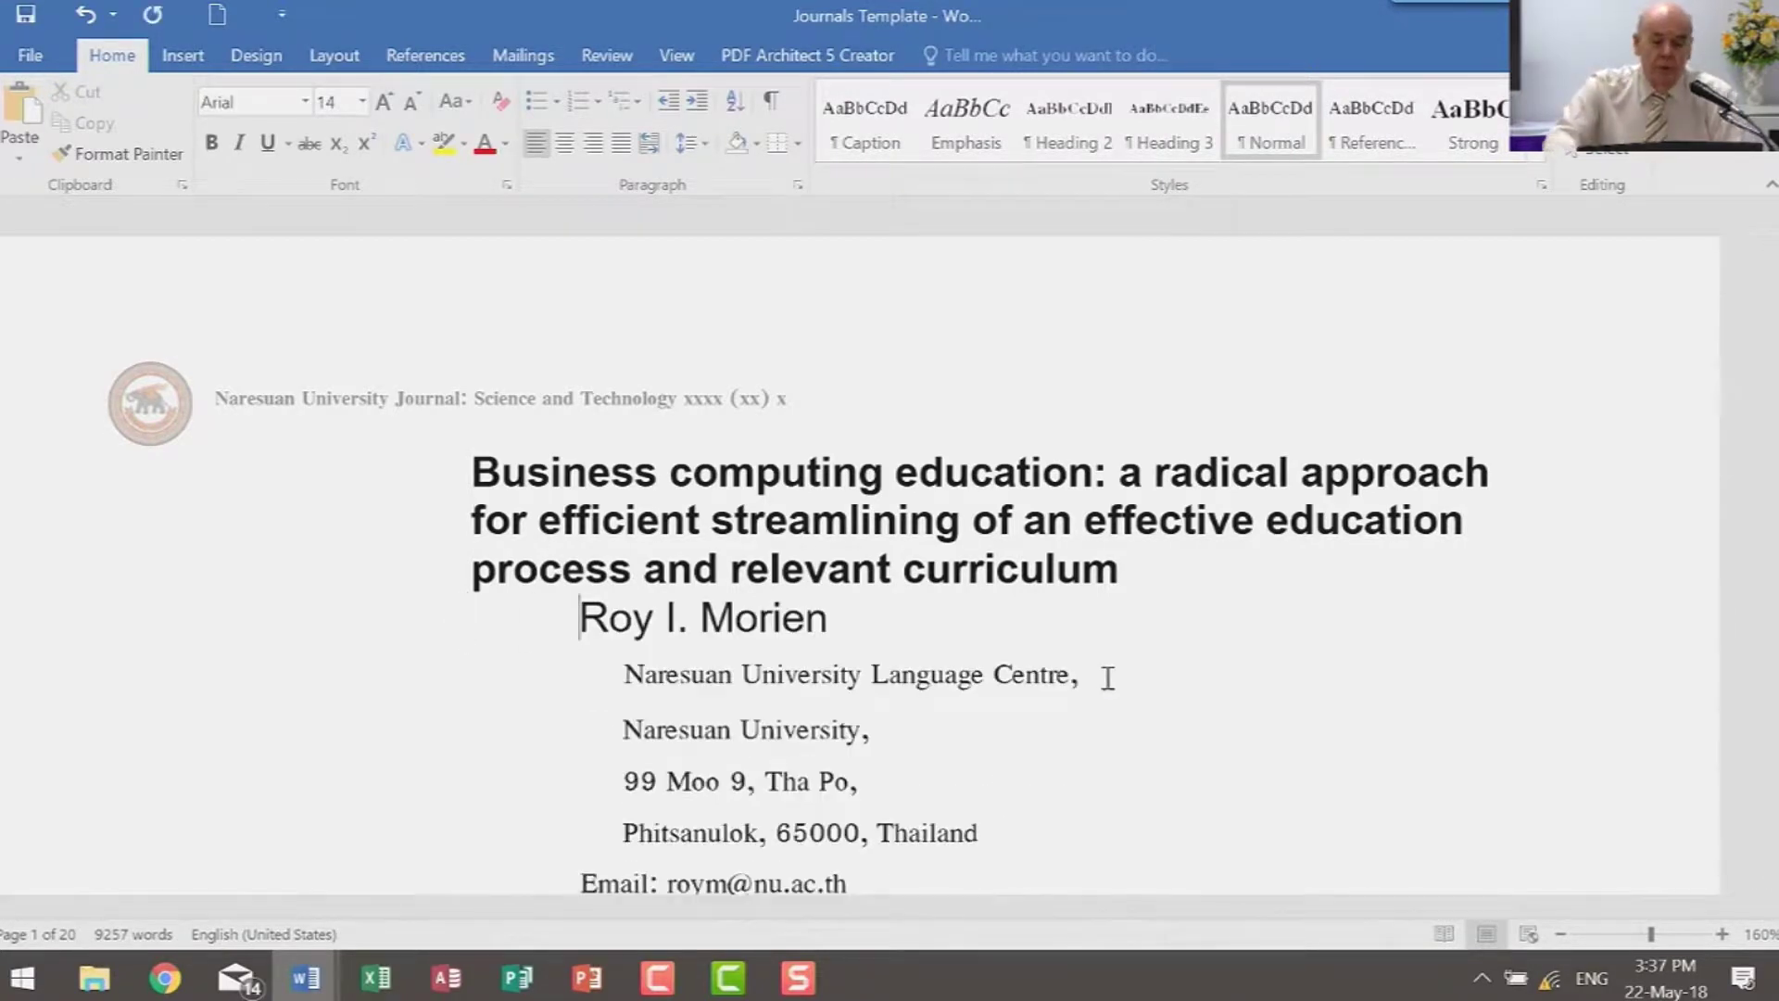
key(Return)
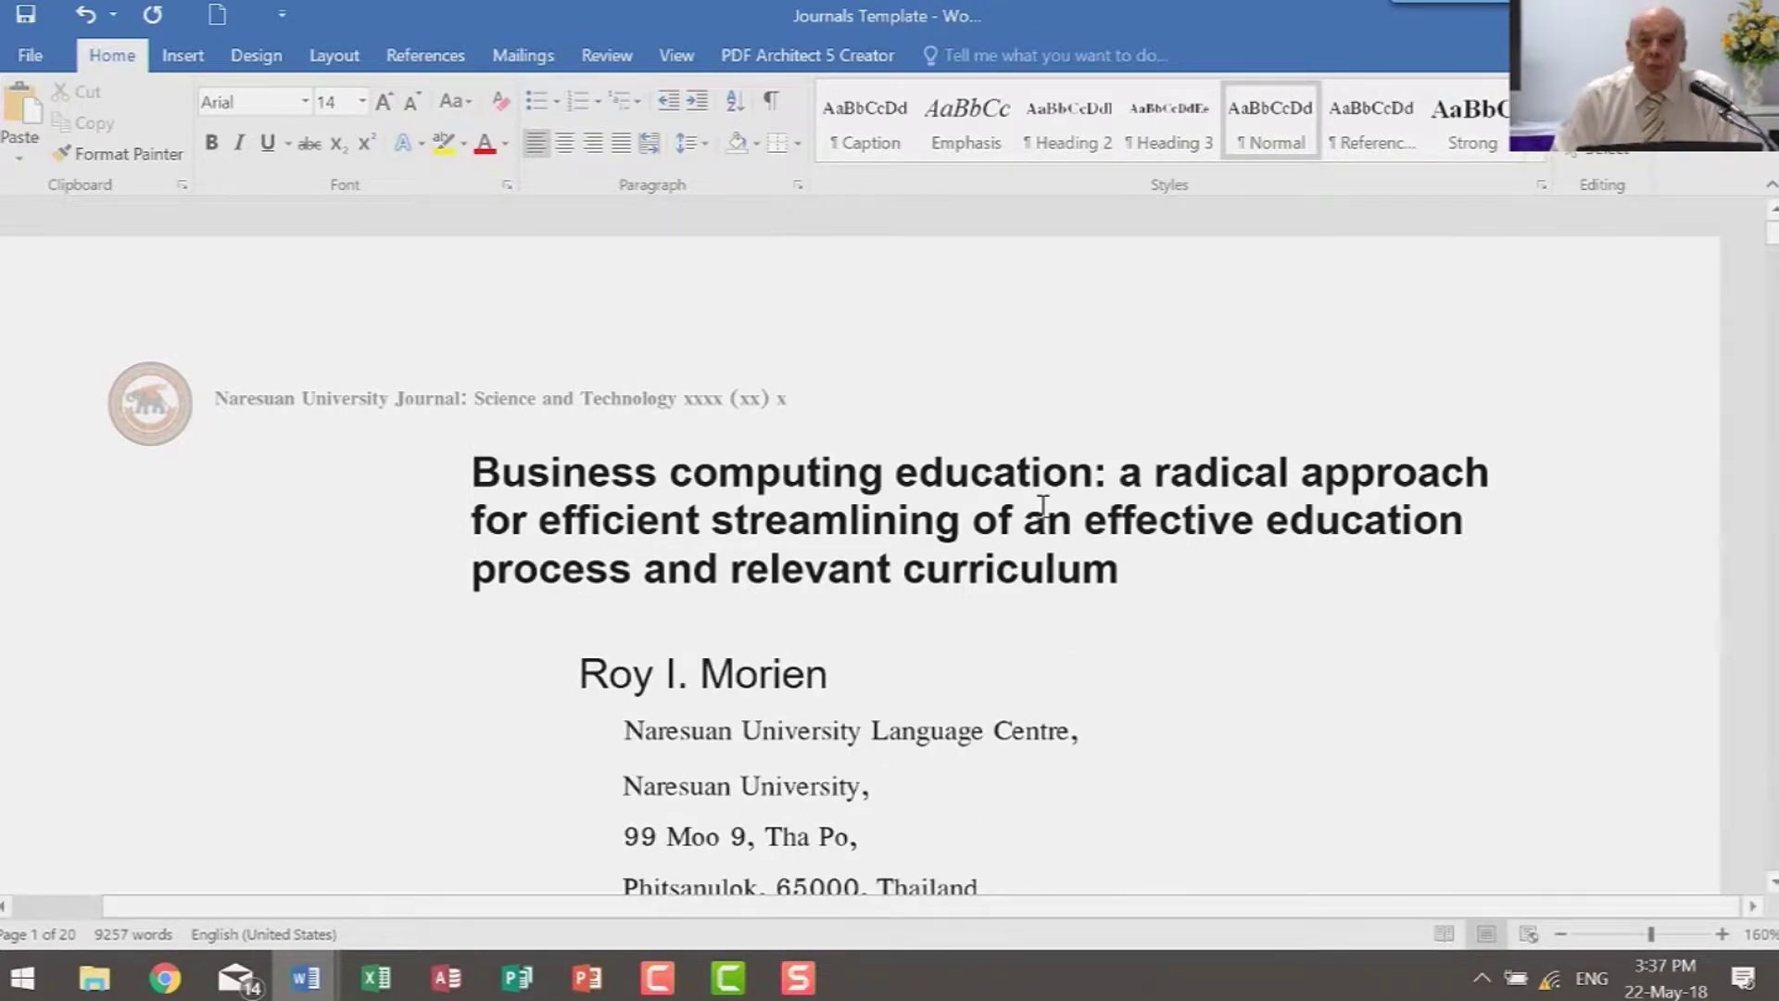
Apply the Title style to the paper's title, "Business computing education: a radical approach for efficient streamlining of an effective education process and relevant curriculum"
click(942, 475)
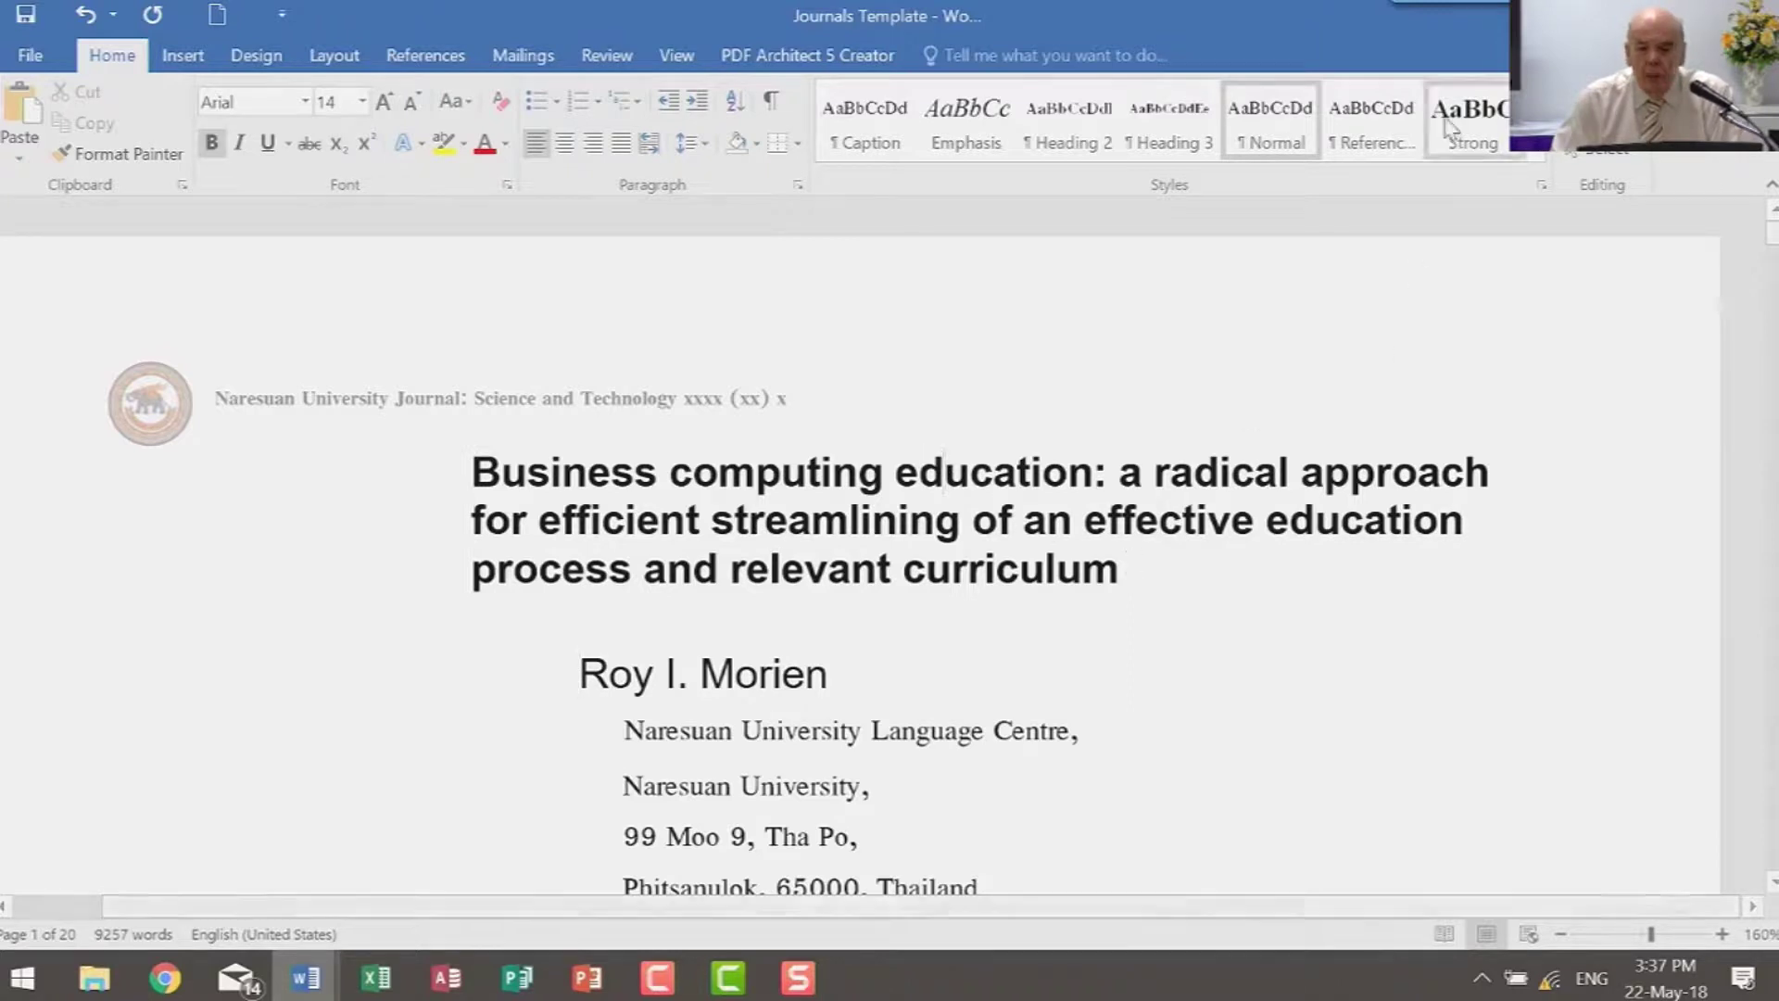
click(1544, 159)
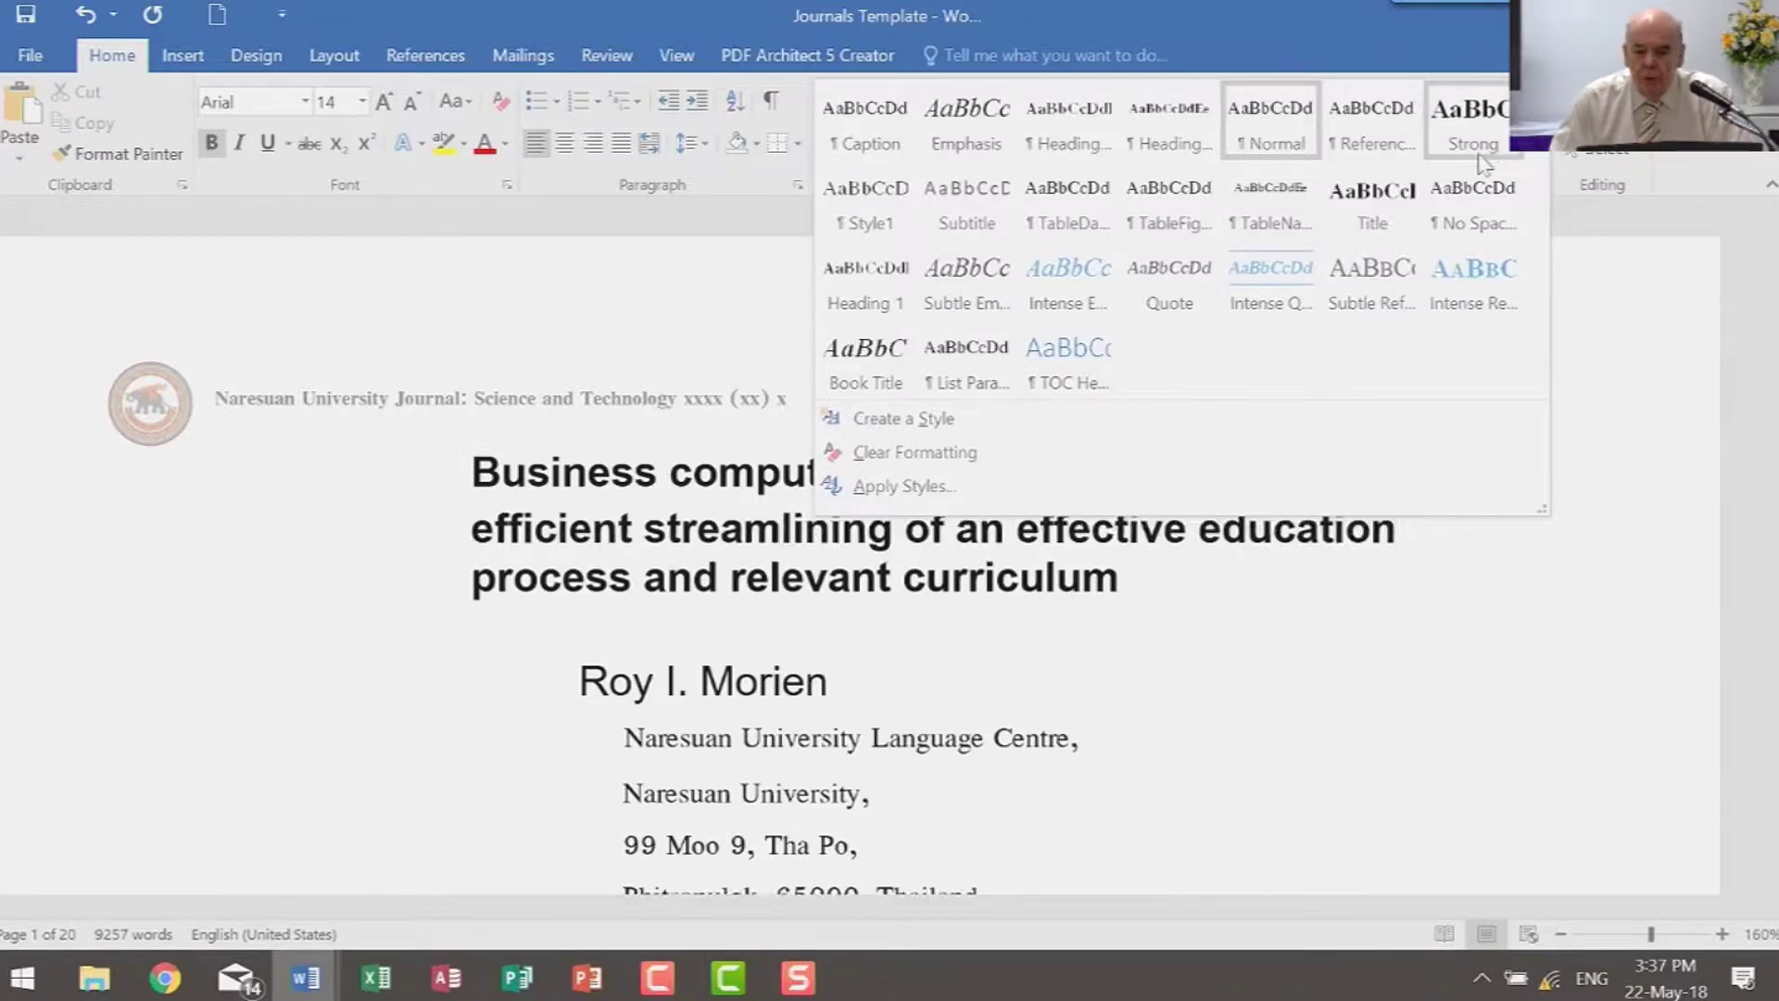
right_click(1390, 198)
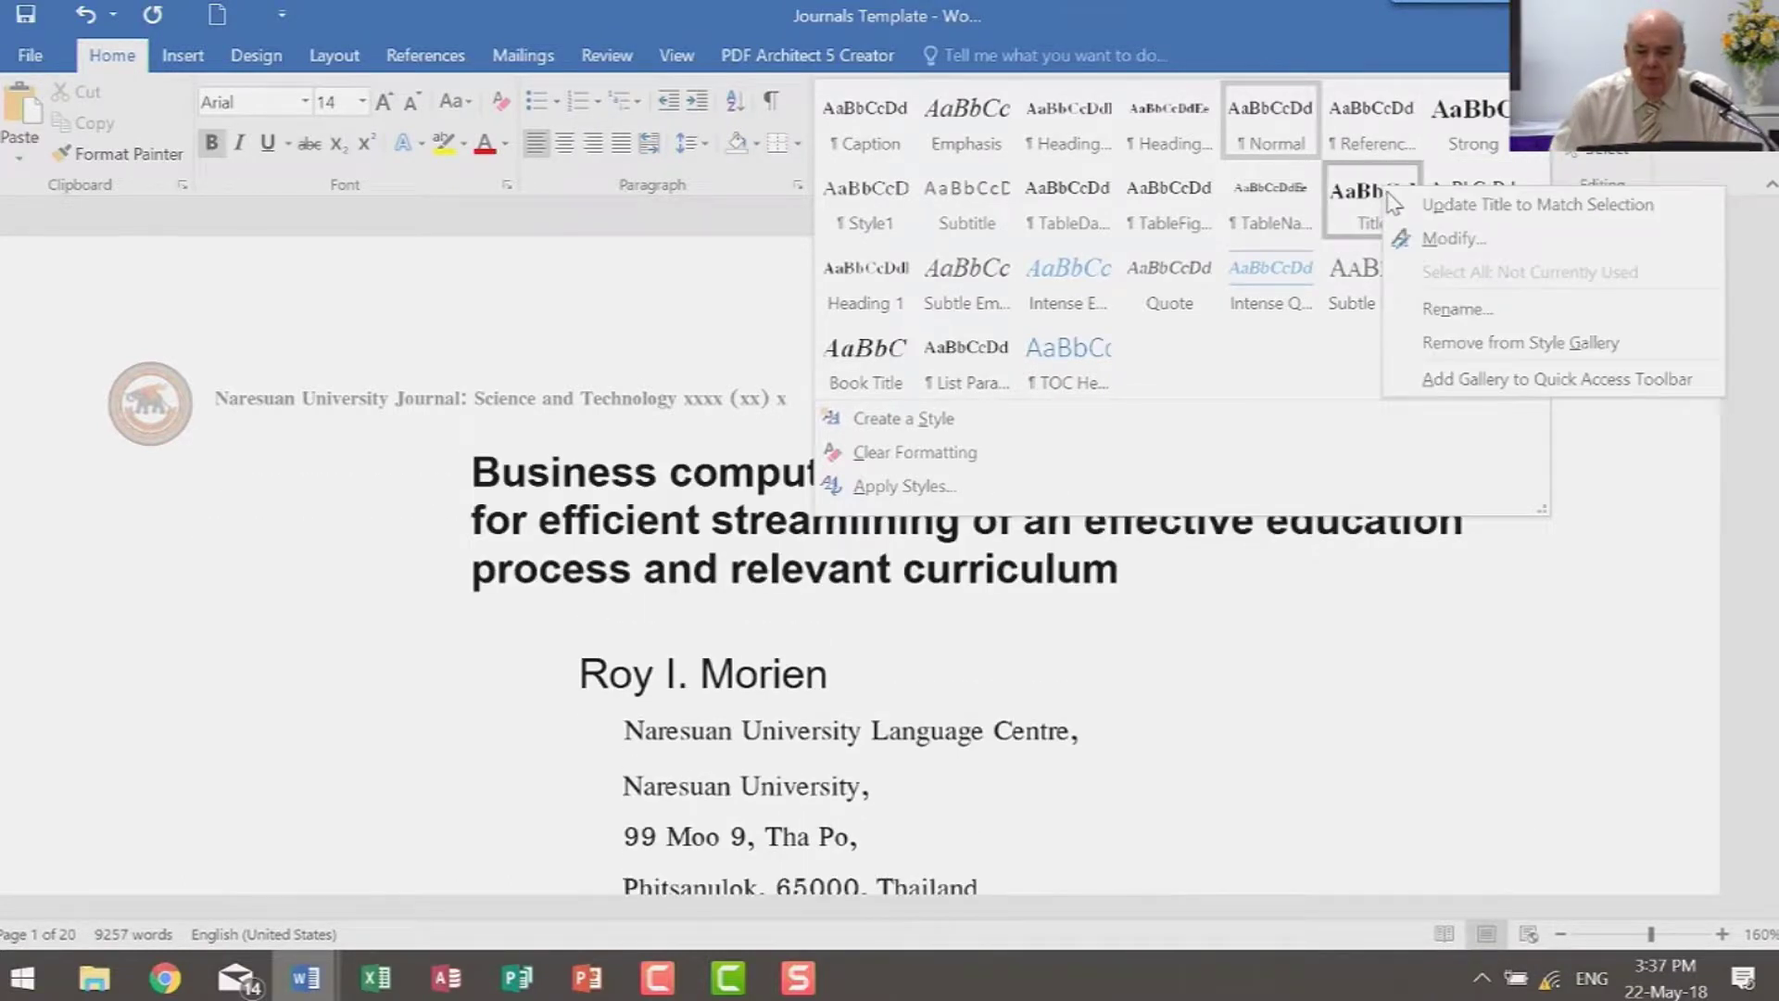
click(1361, 199)
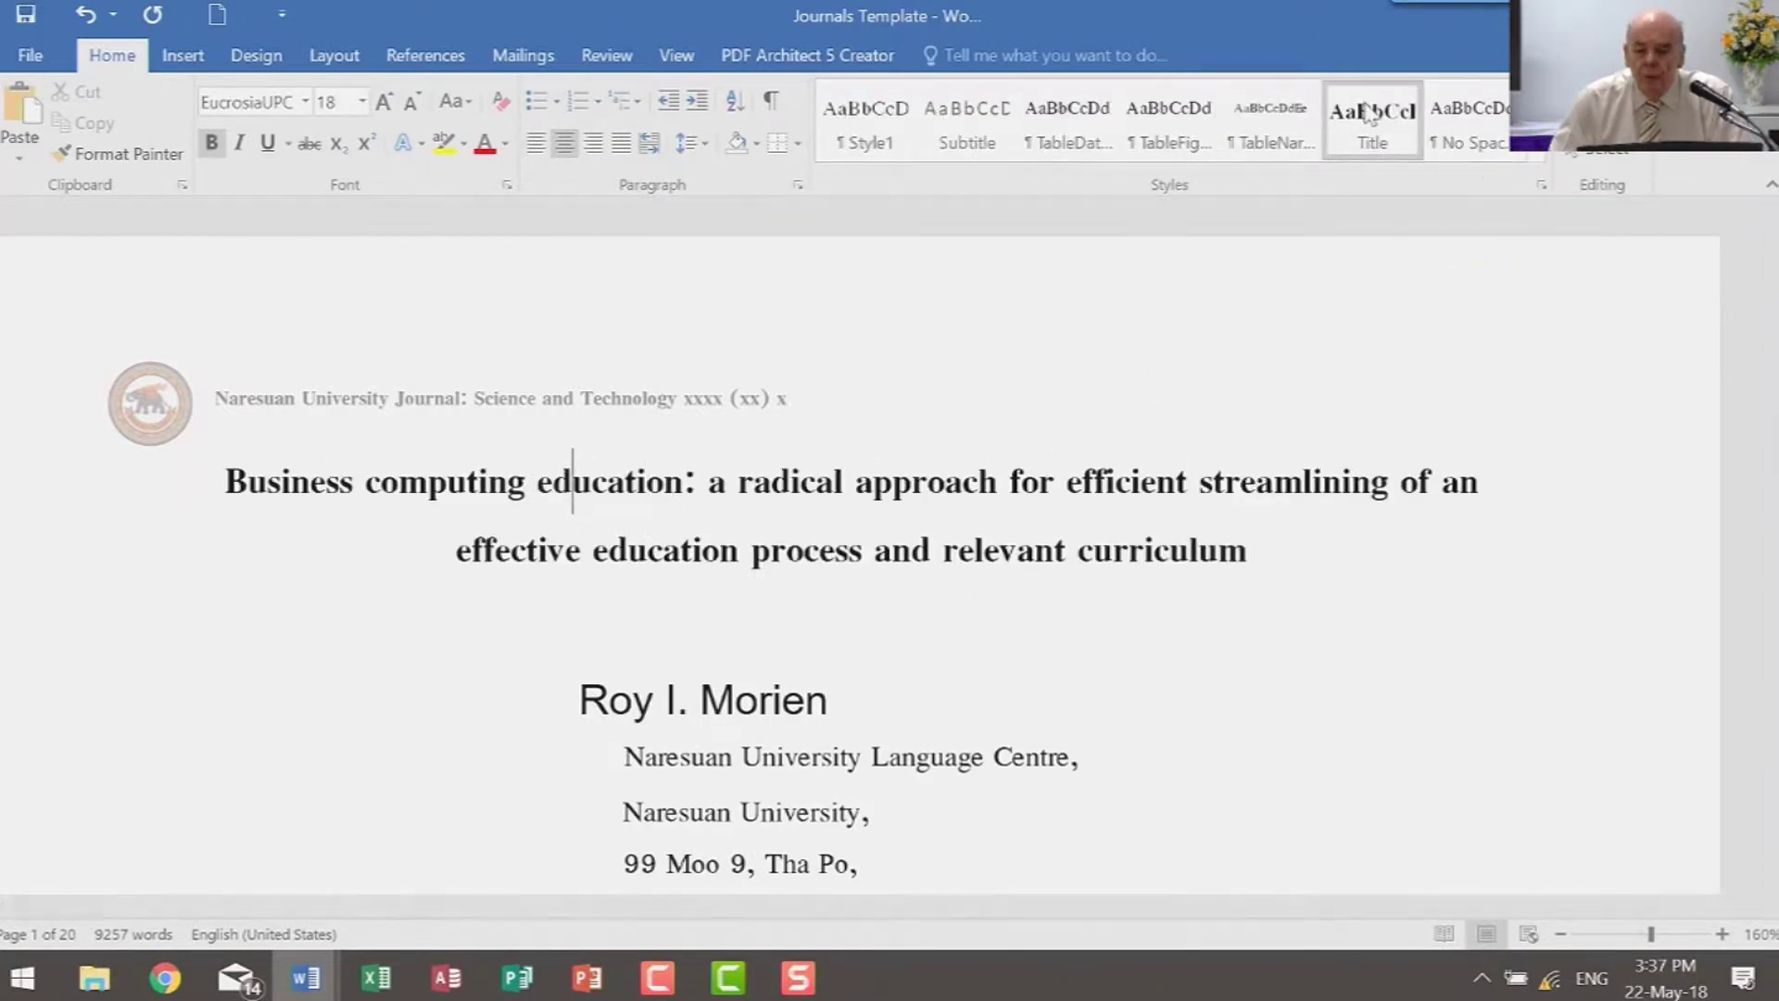
click(1223, 491)
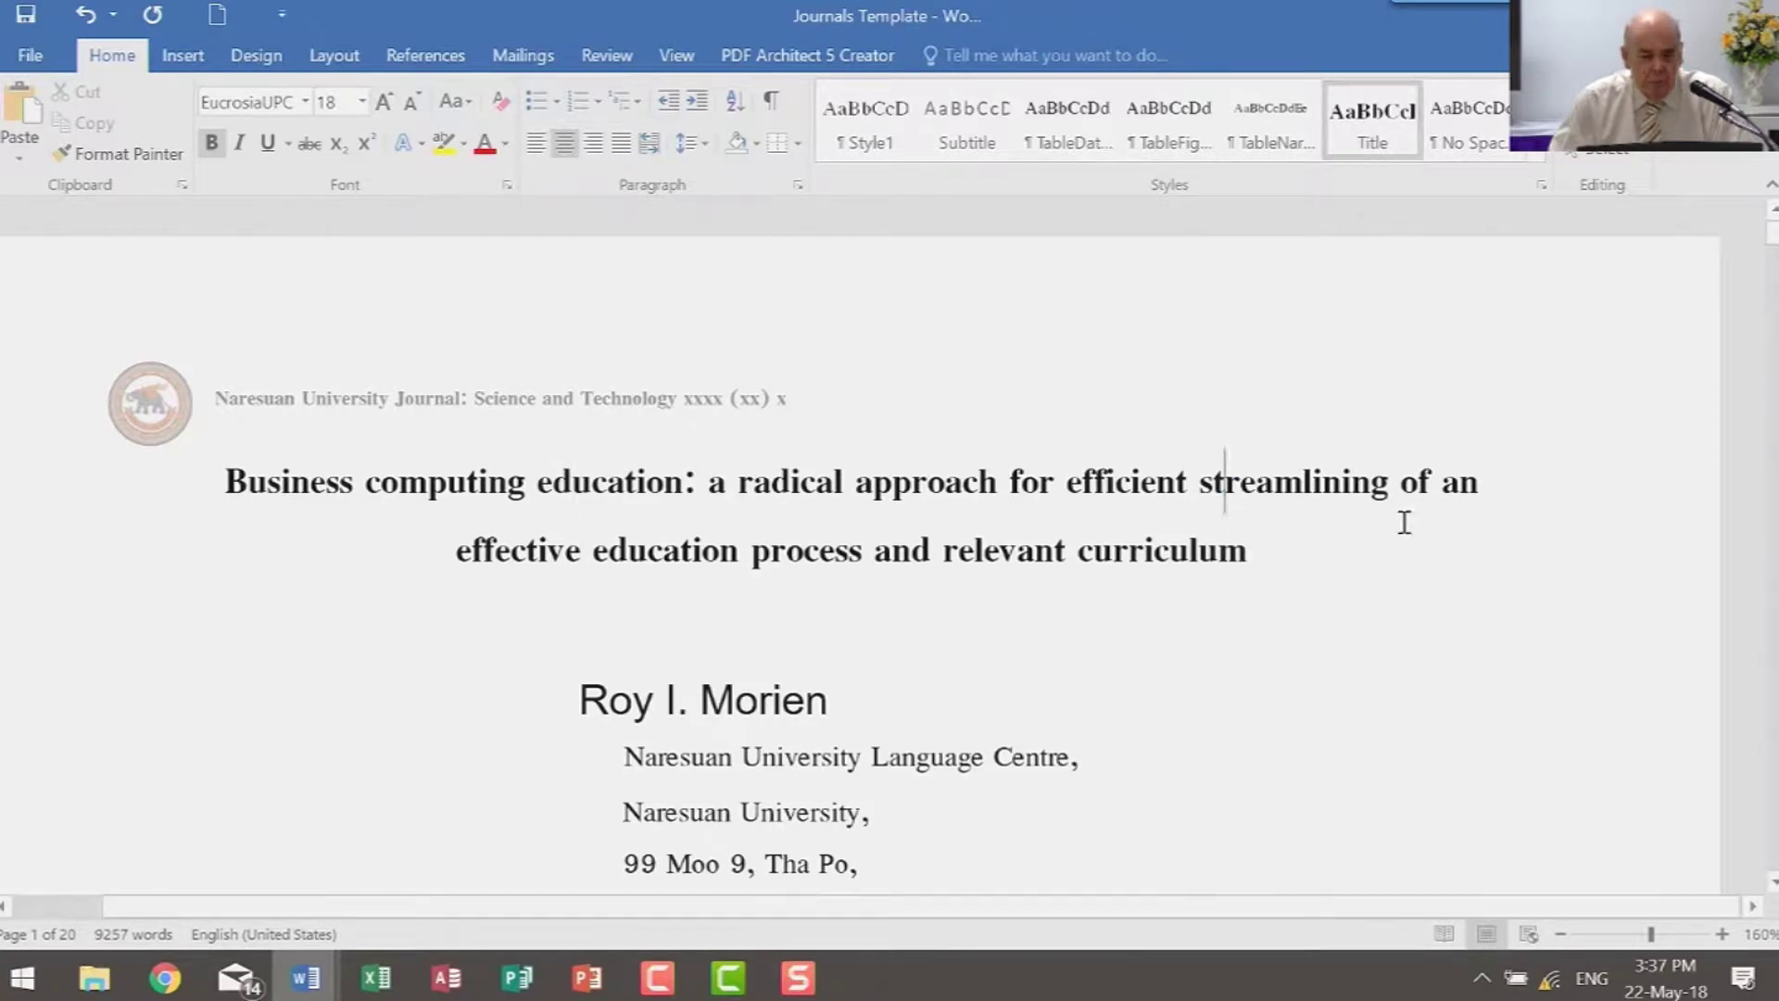
Apply the Normal style to the abstract paragraph
scroll(1395, 514, down, 2)
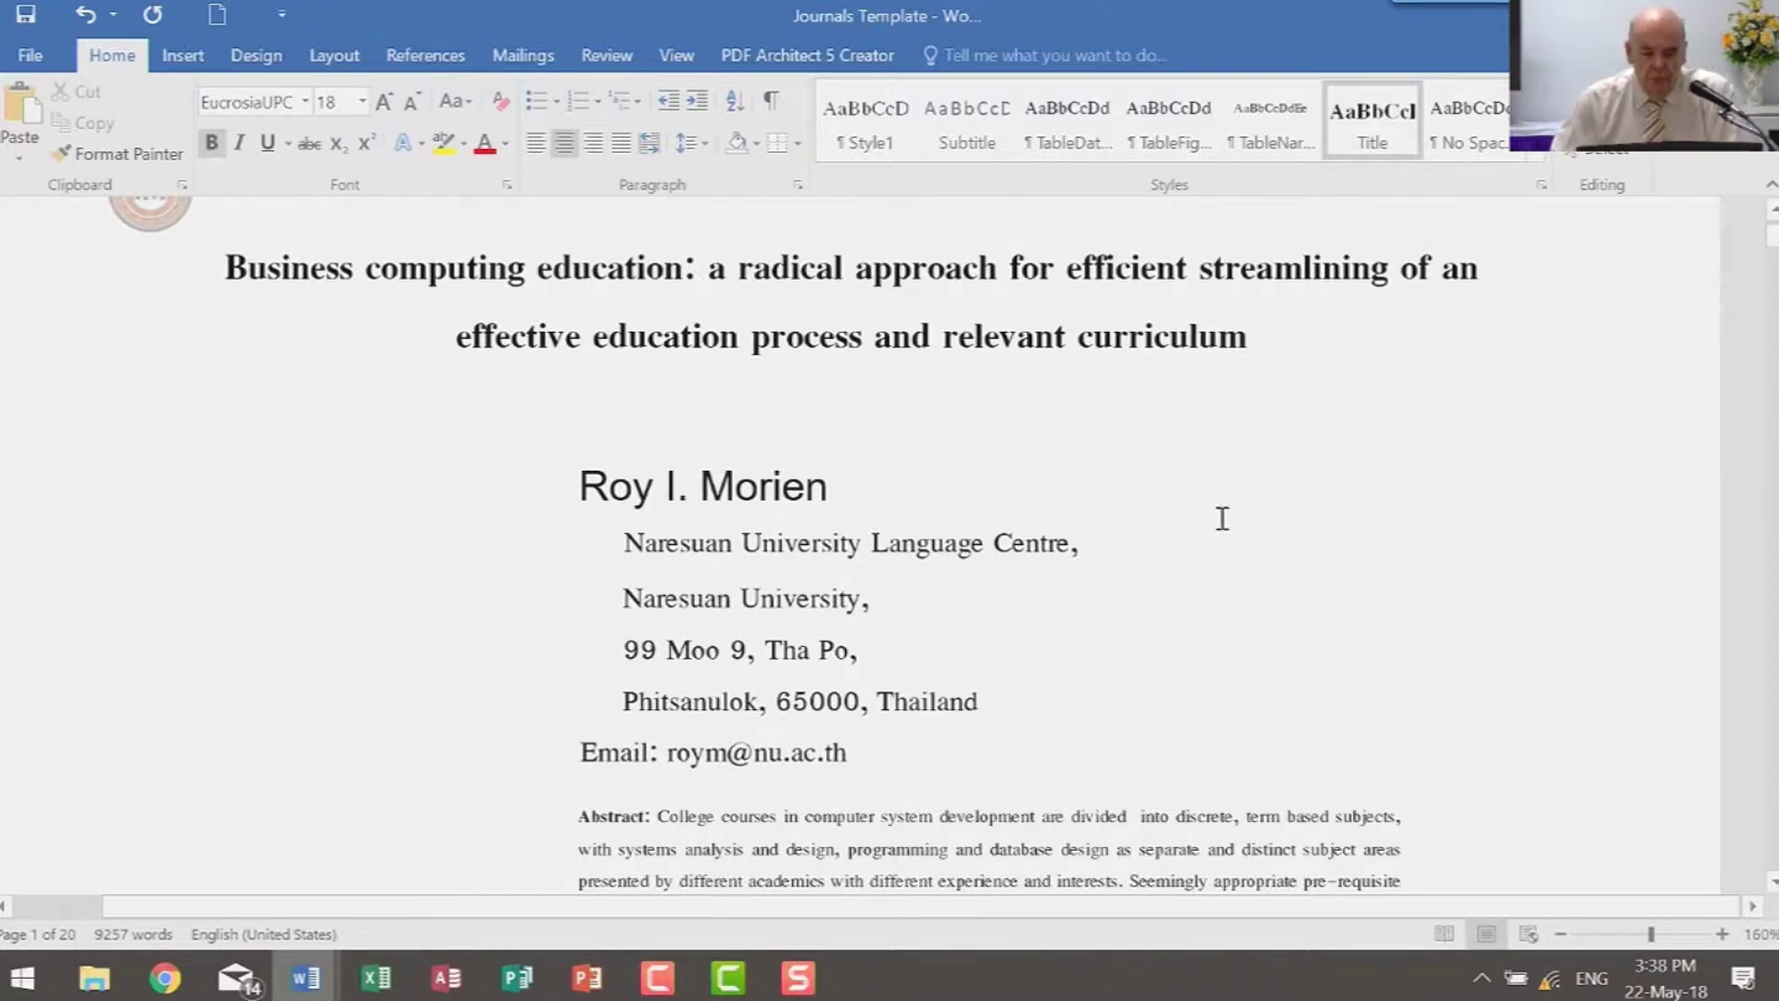
scroll(1213, 509, down, 4)
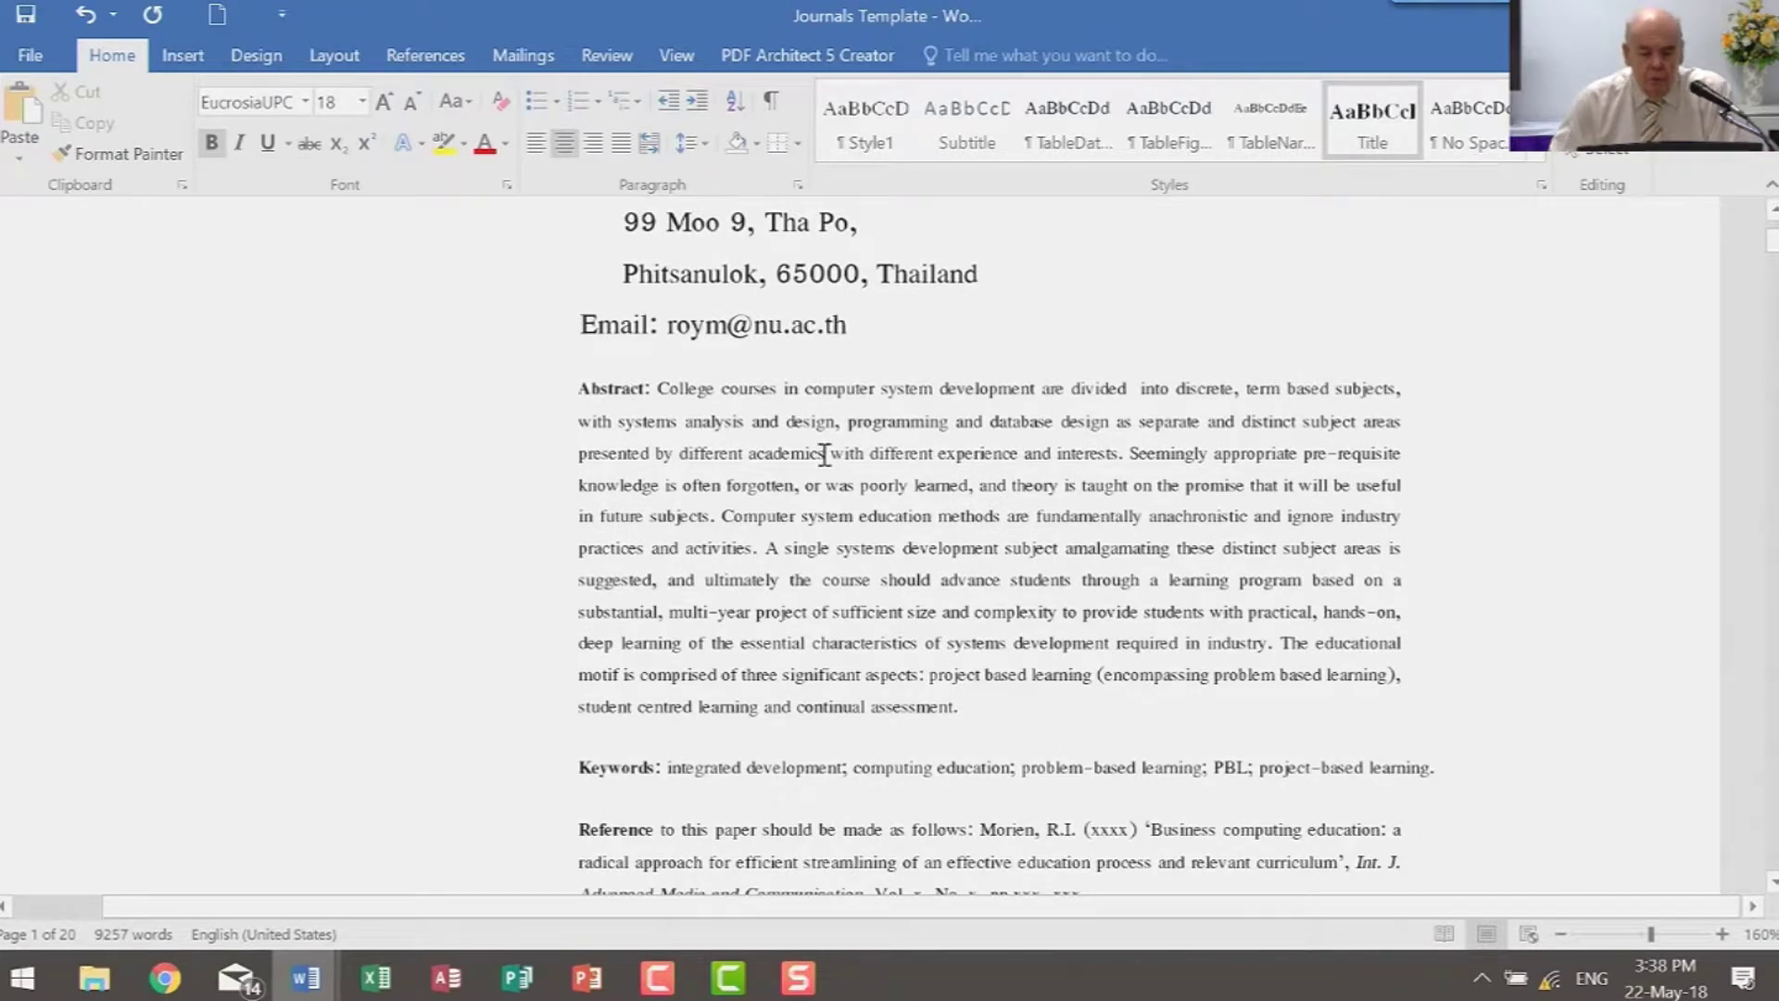
click(825, 424)
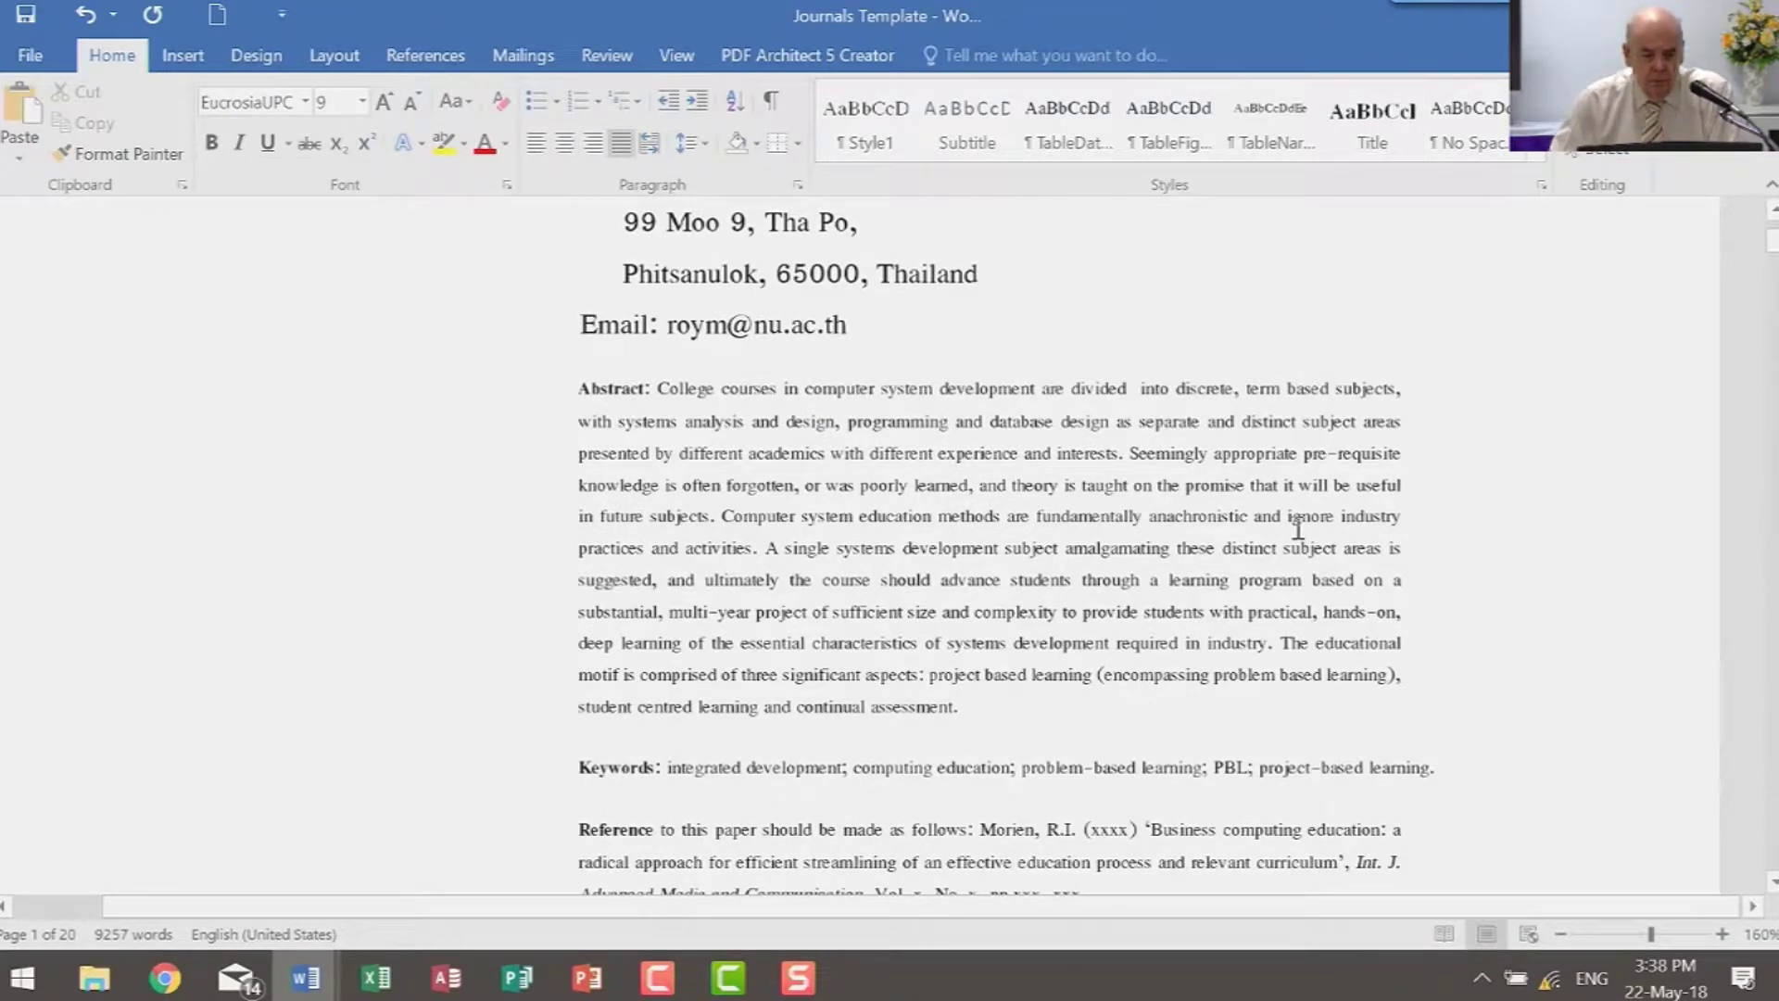
click(1543, 159)
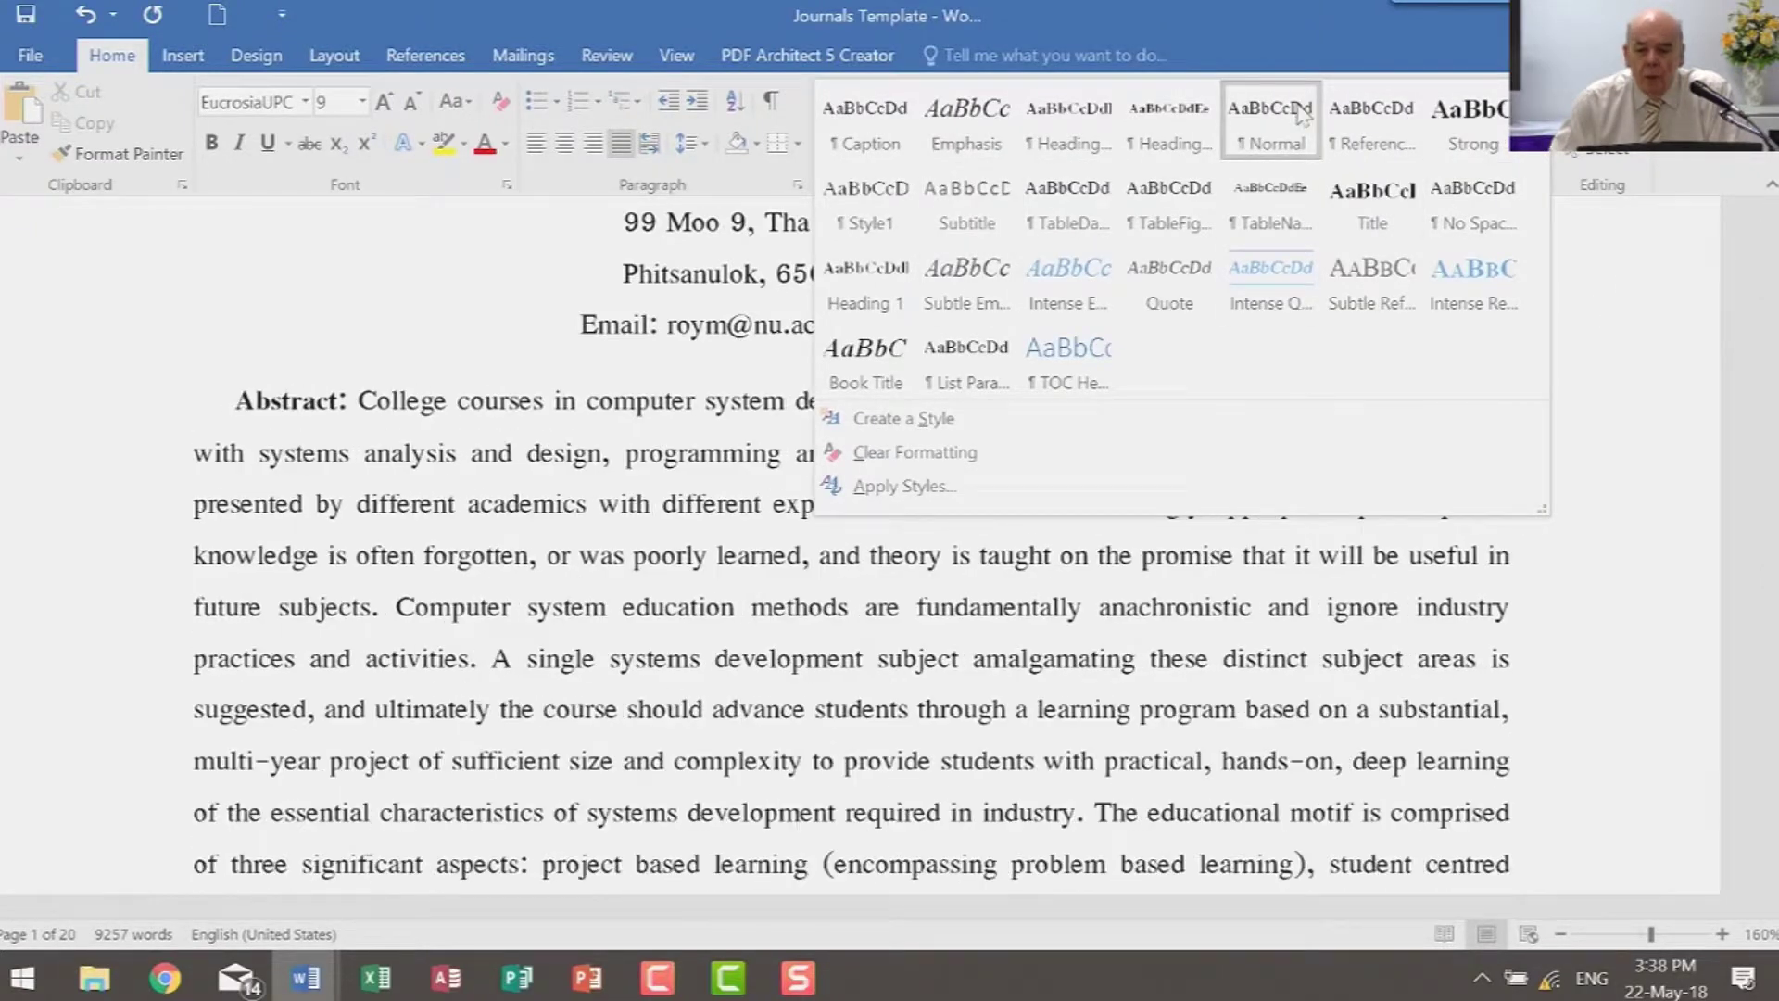
click(1274, 129)
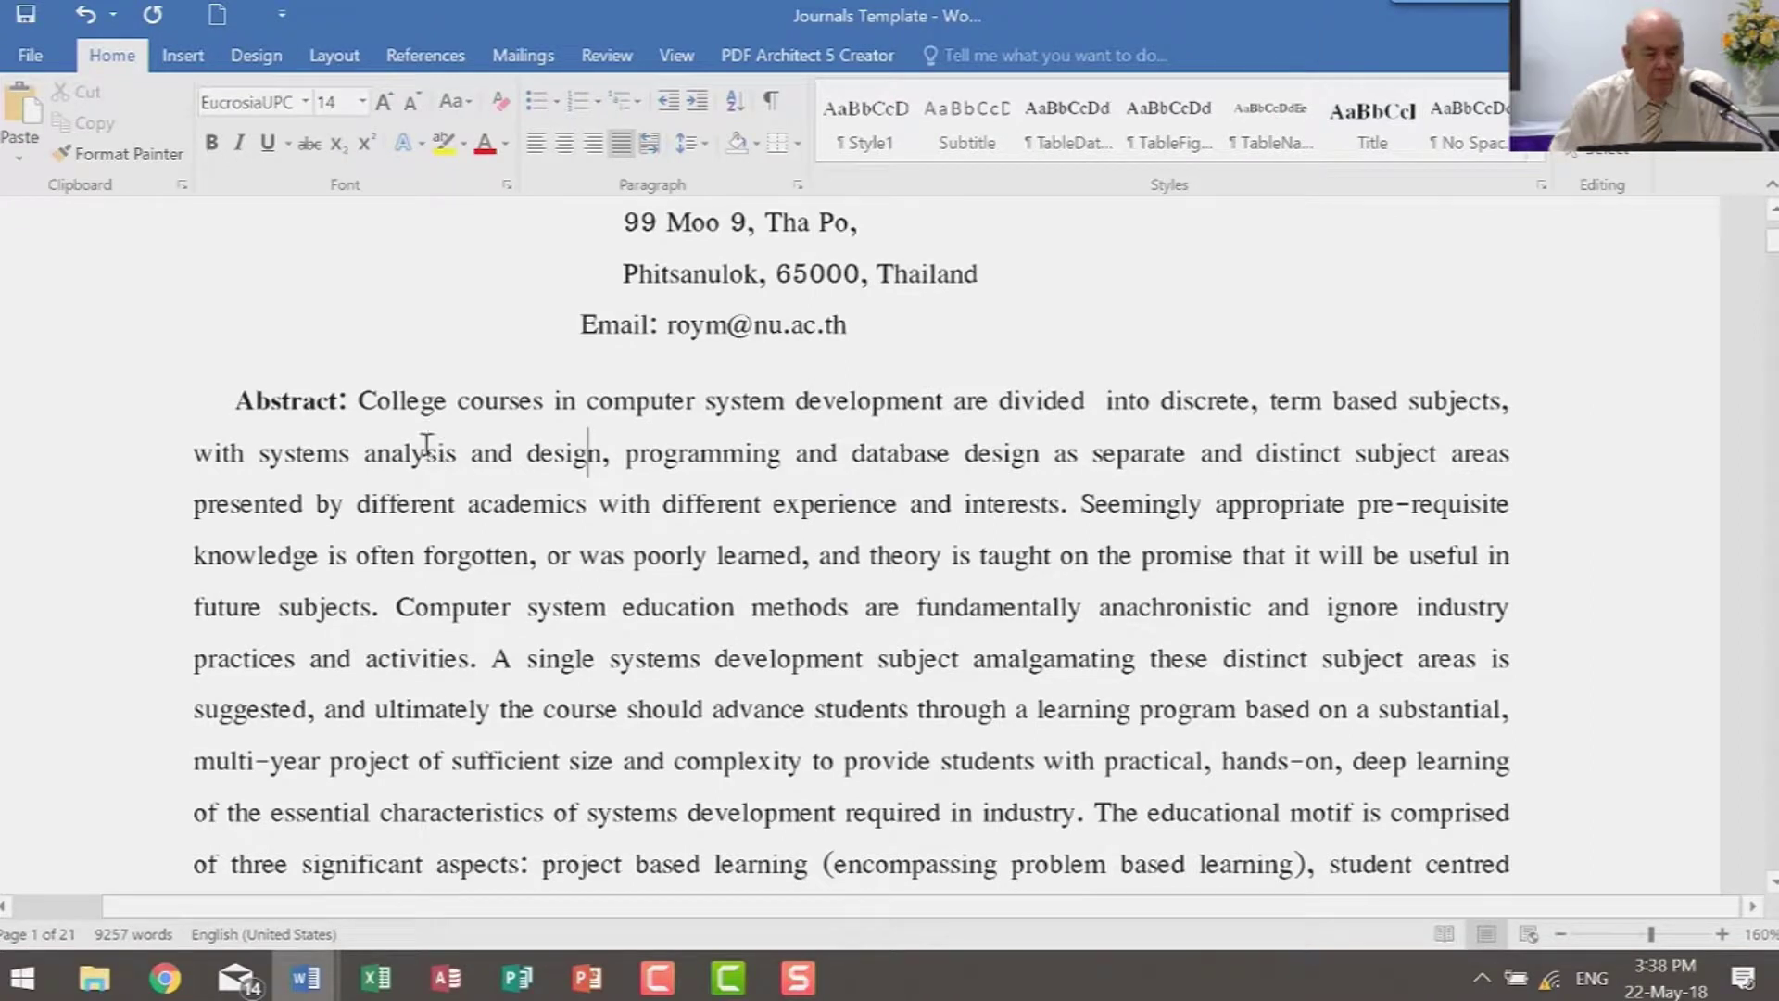
Put the word "Abstract" on its own line above the abstract text and remove the colon after it
click(339, 400)
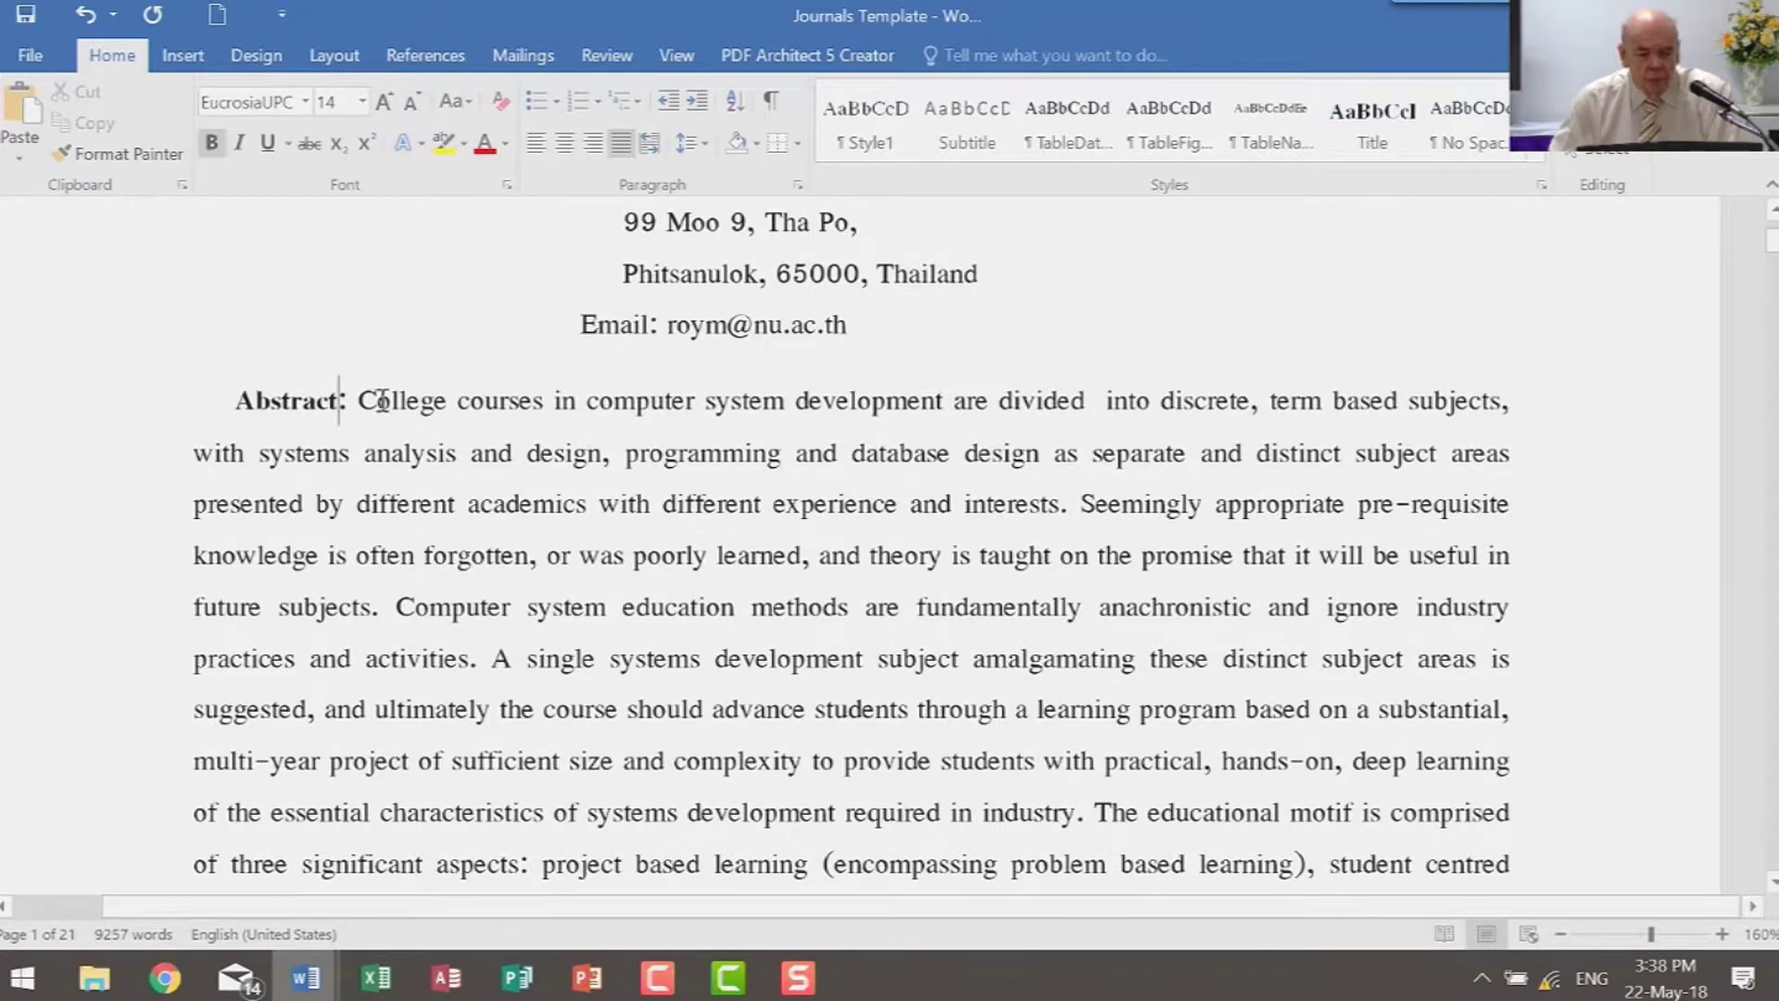
key(Return)
key(Delete)
key(Delete)
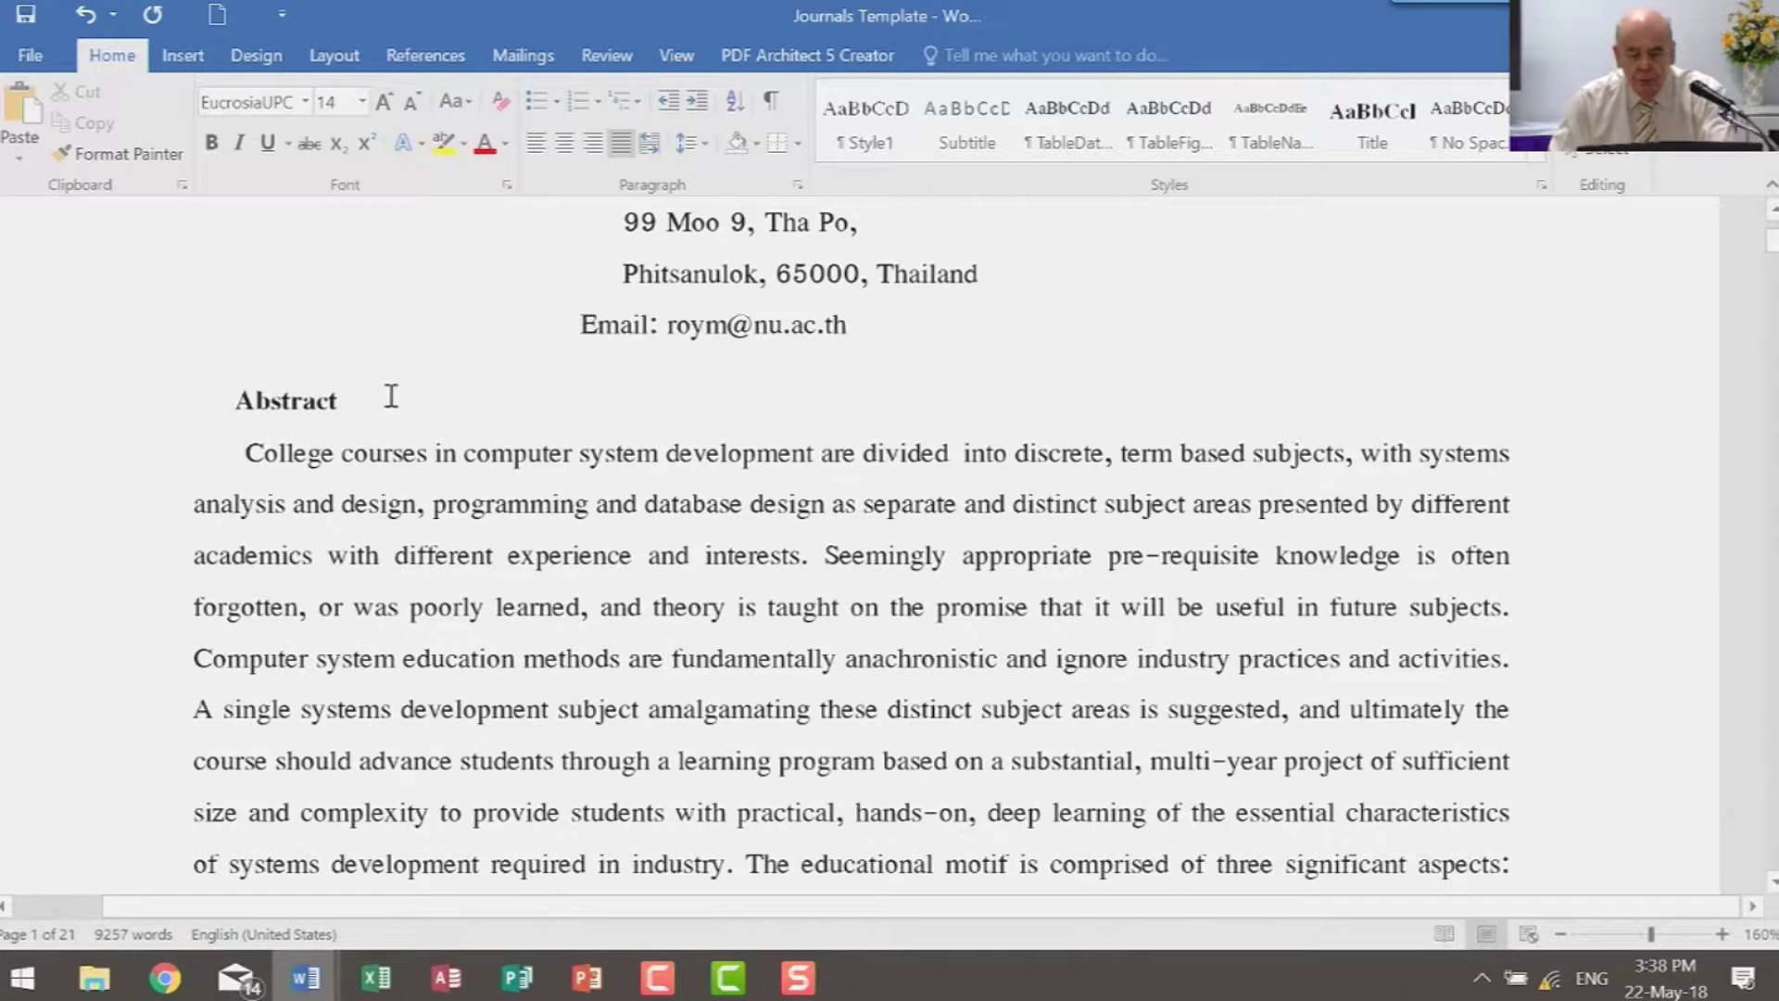
Apply the Heading 3 style to the "Abstract" heading
click(284, 400)
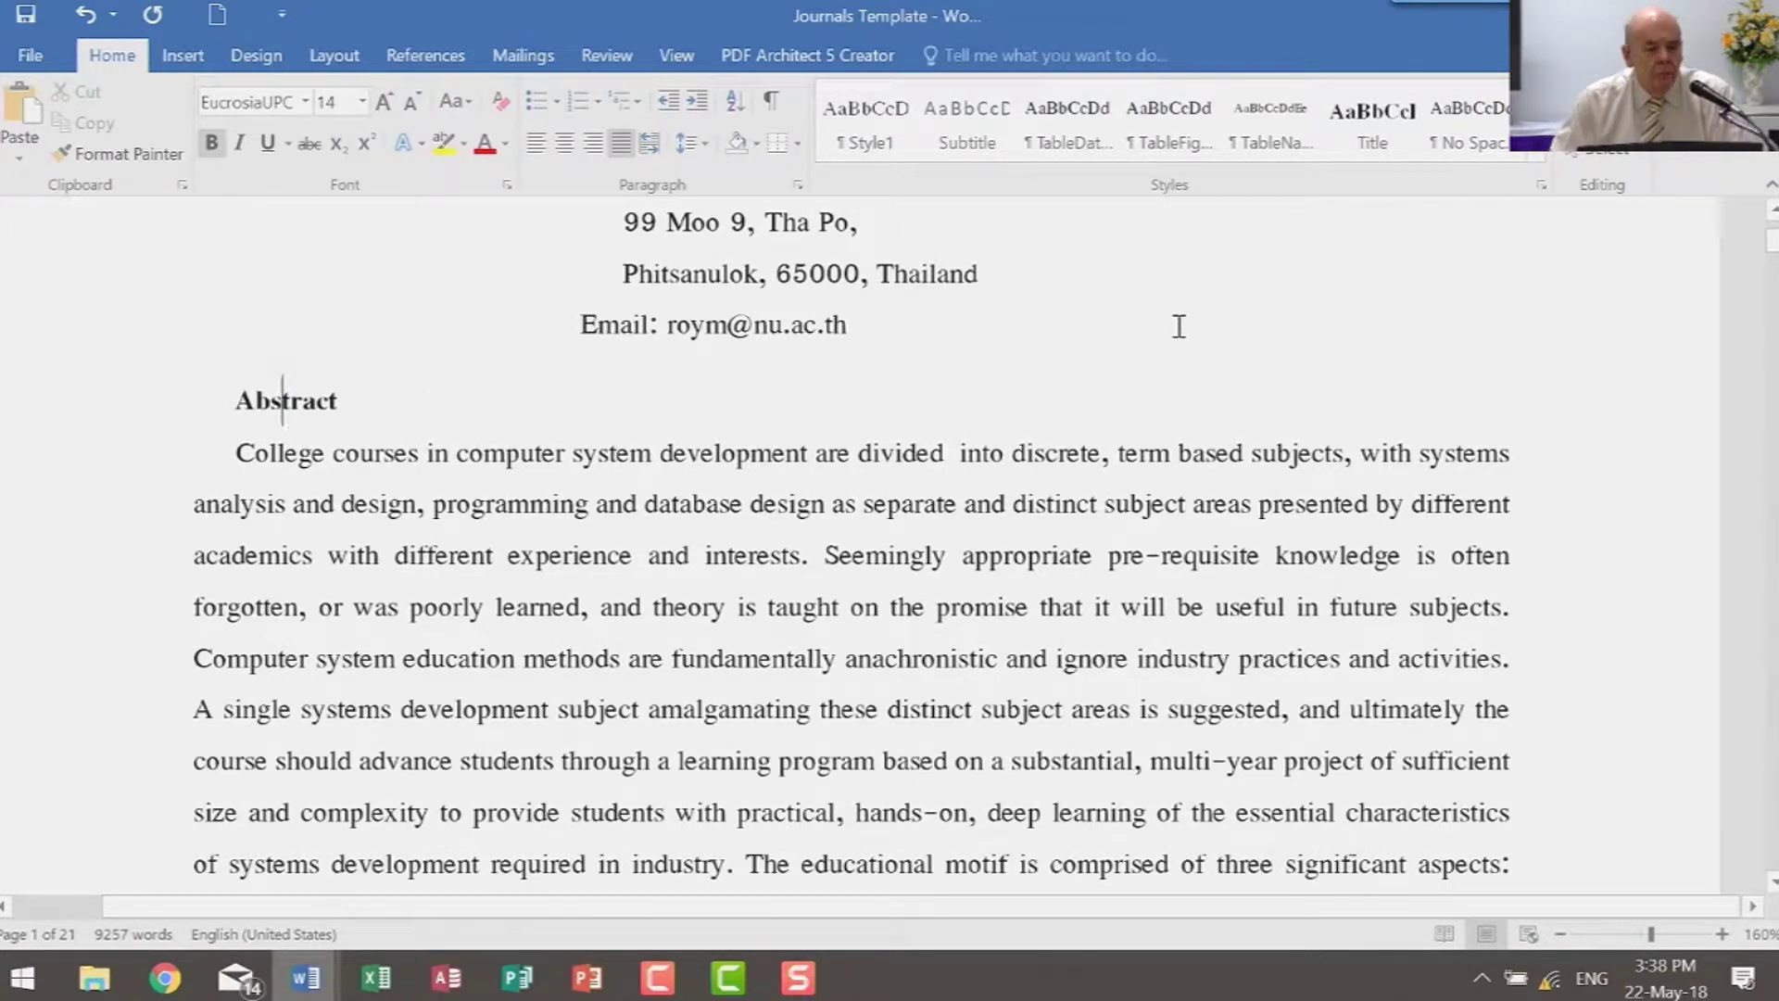
scroll(1179, 326, up, 2)
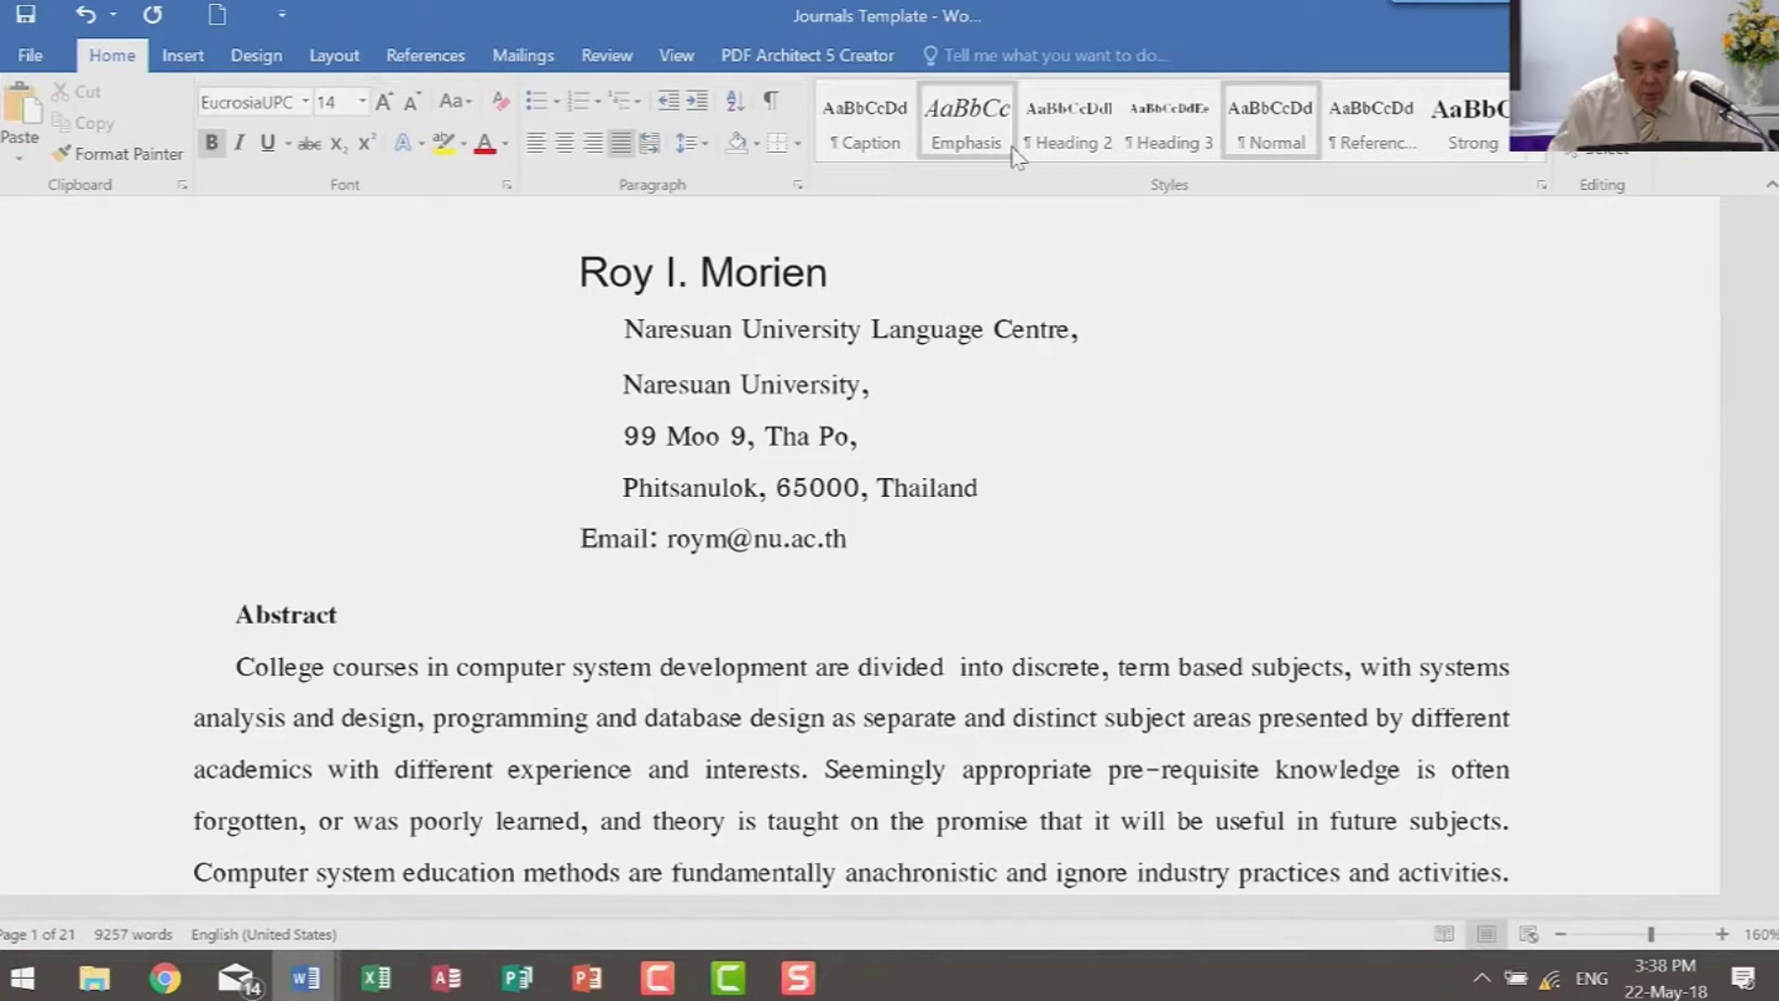
click(1540, 158)
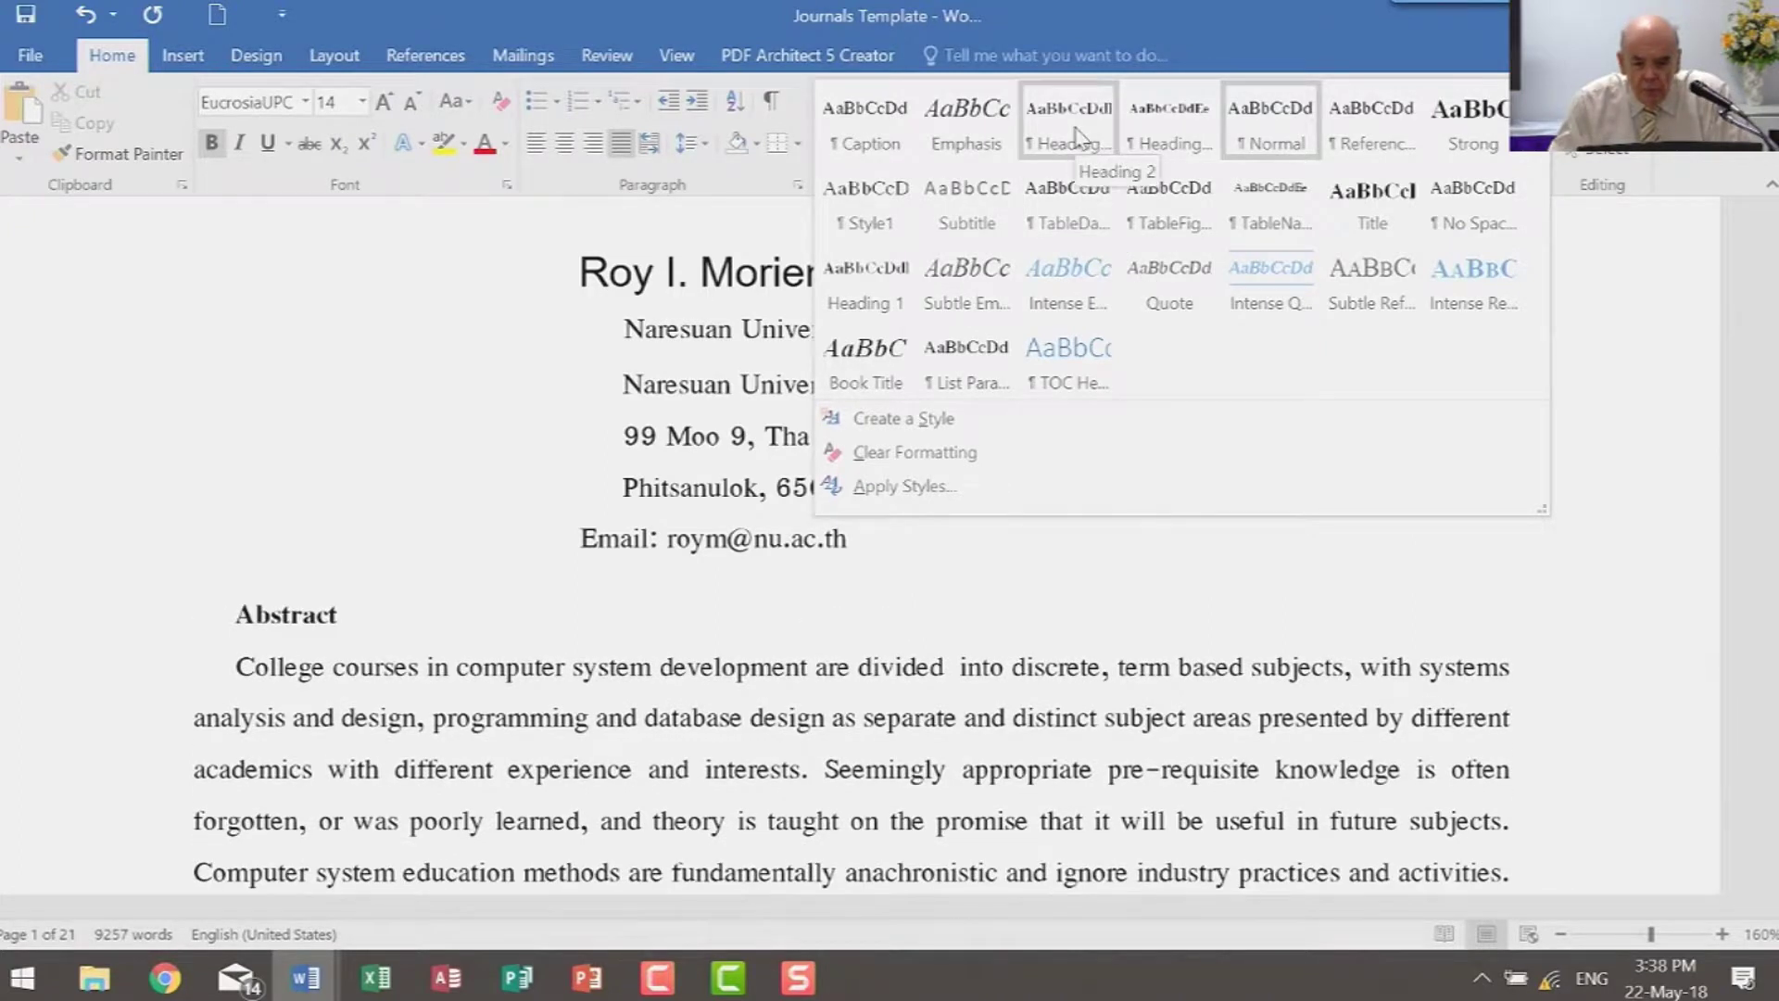
click(1175, 147)
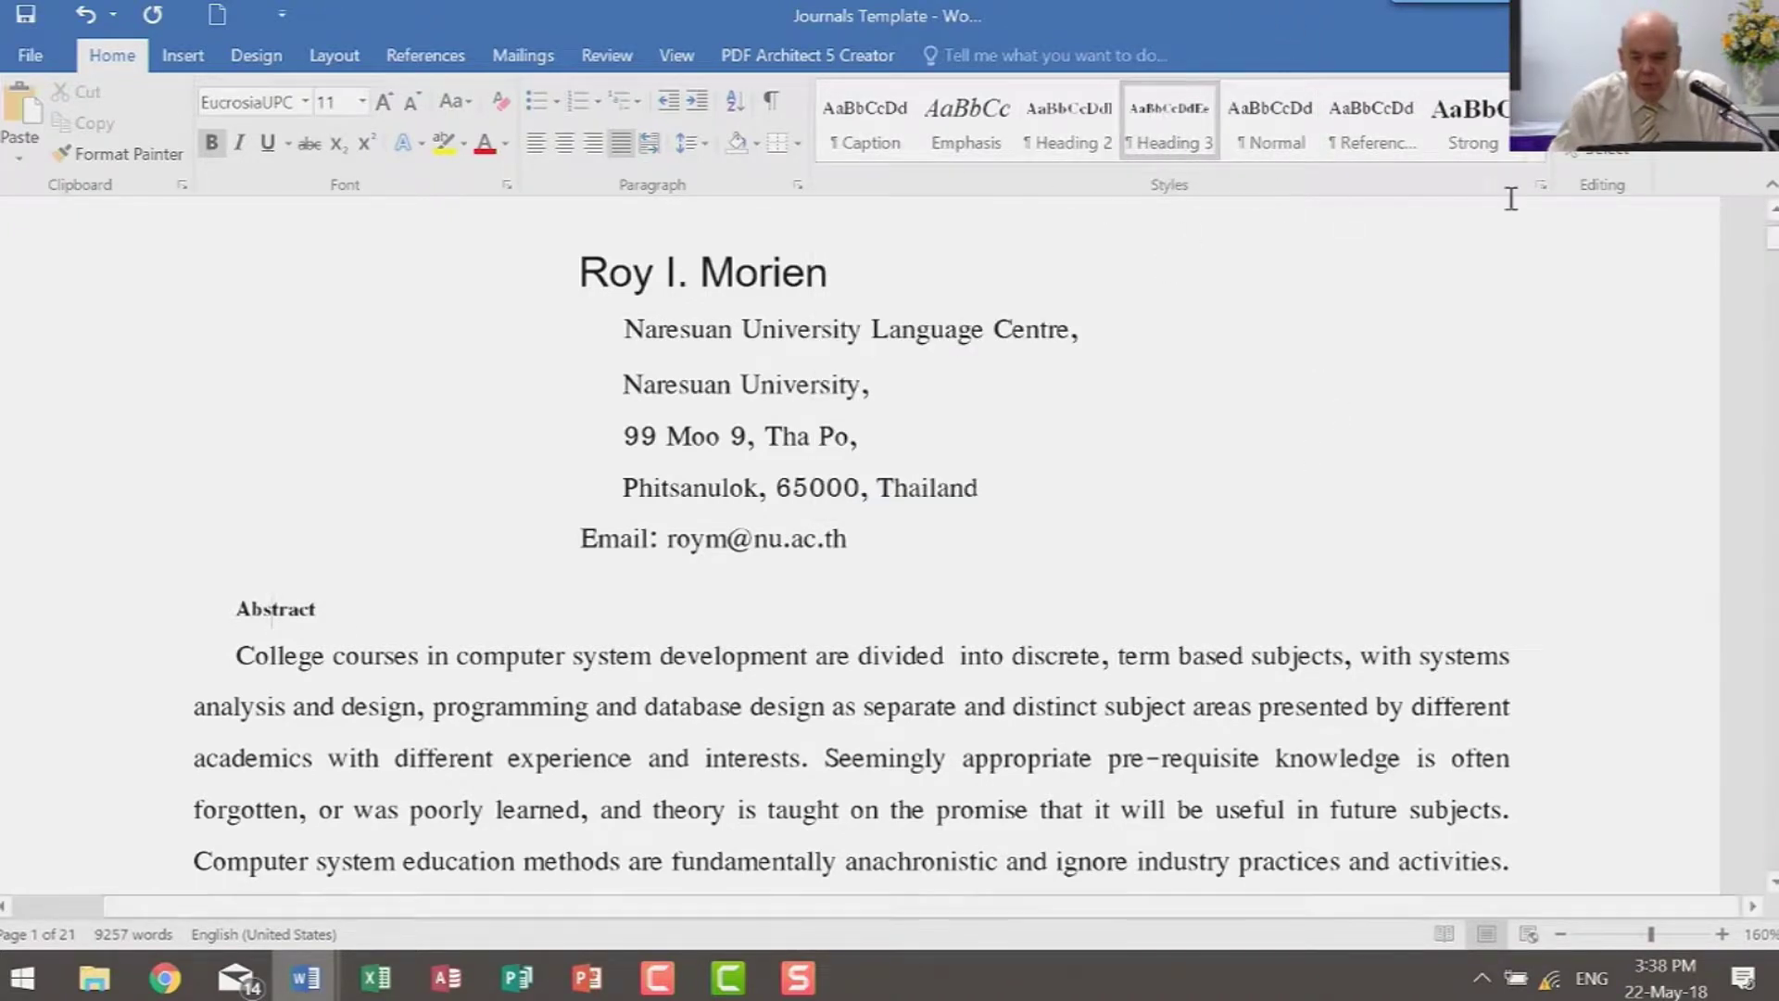
Apply the Heading 1 style to the "Abstract" heading in place of Heading 3
click(1538, 160)
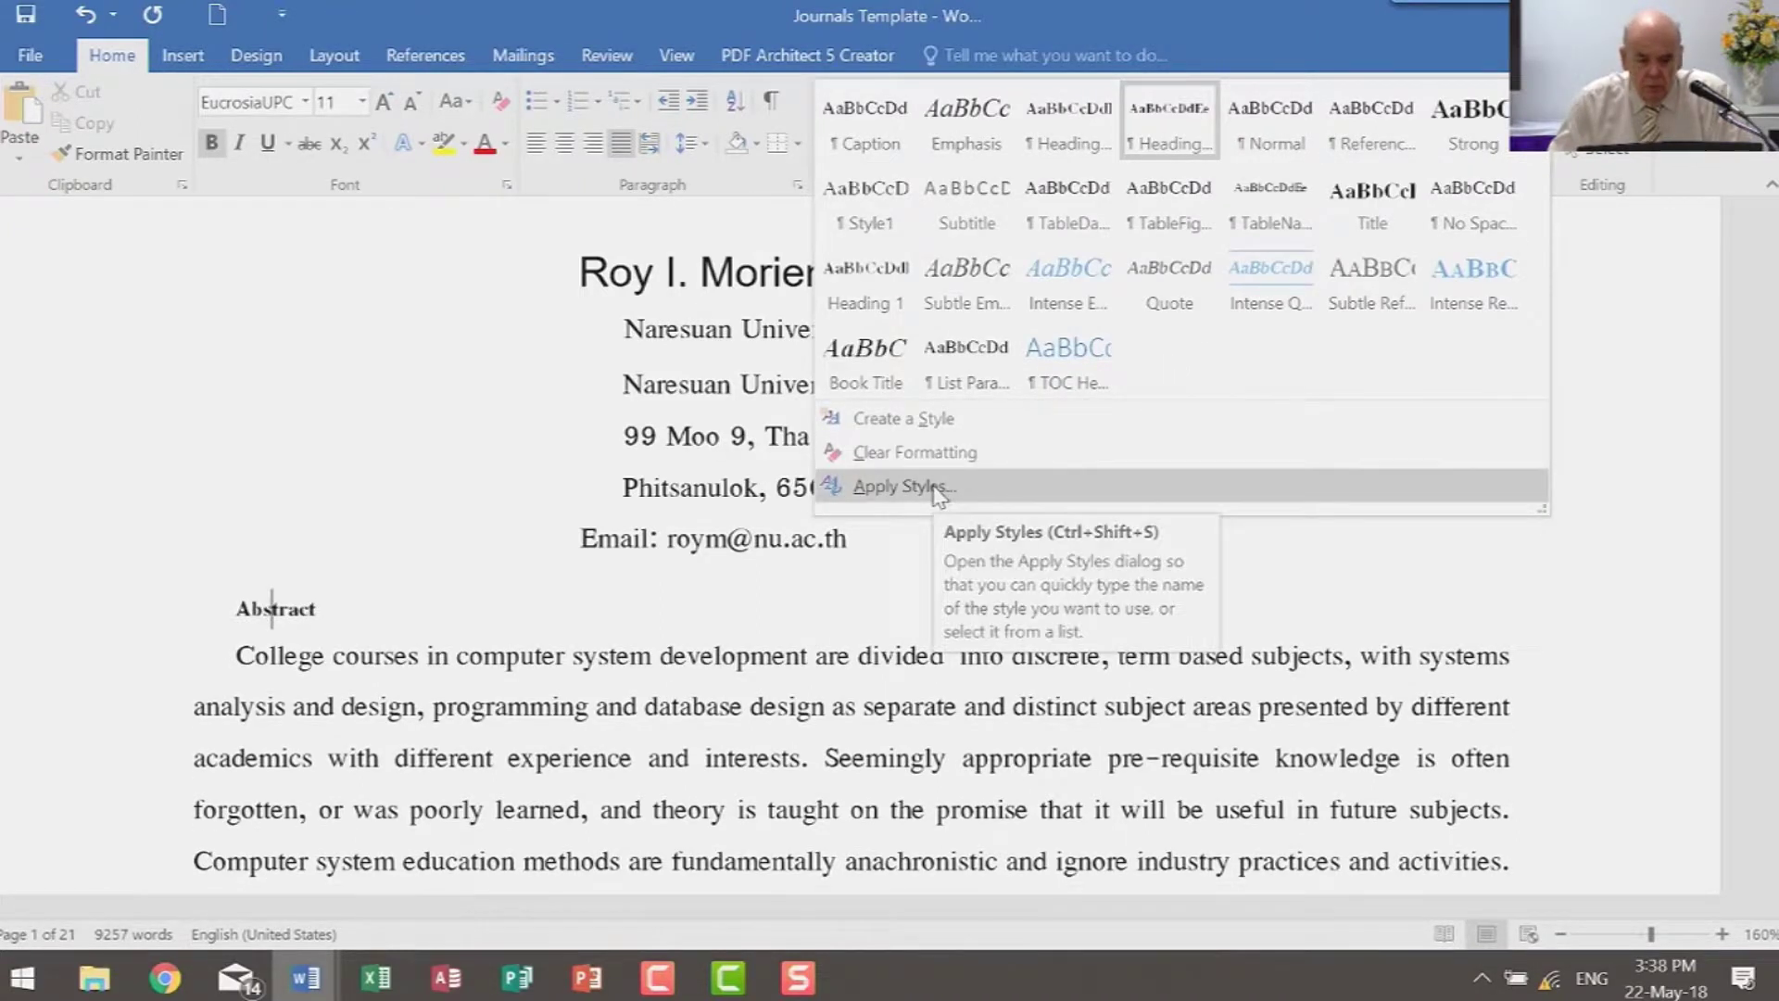
key(Escape)
key(ctrl+shift+s)
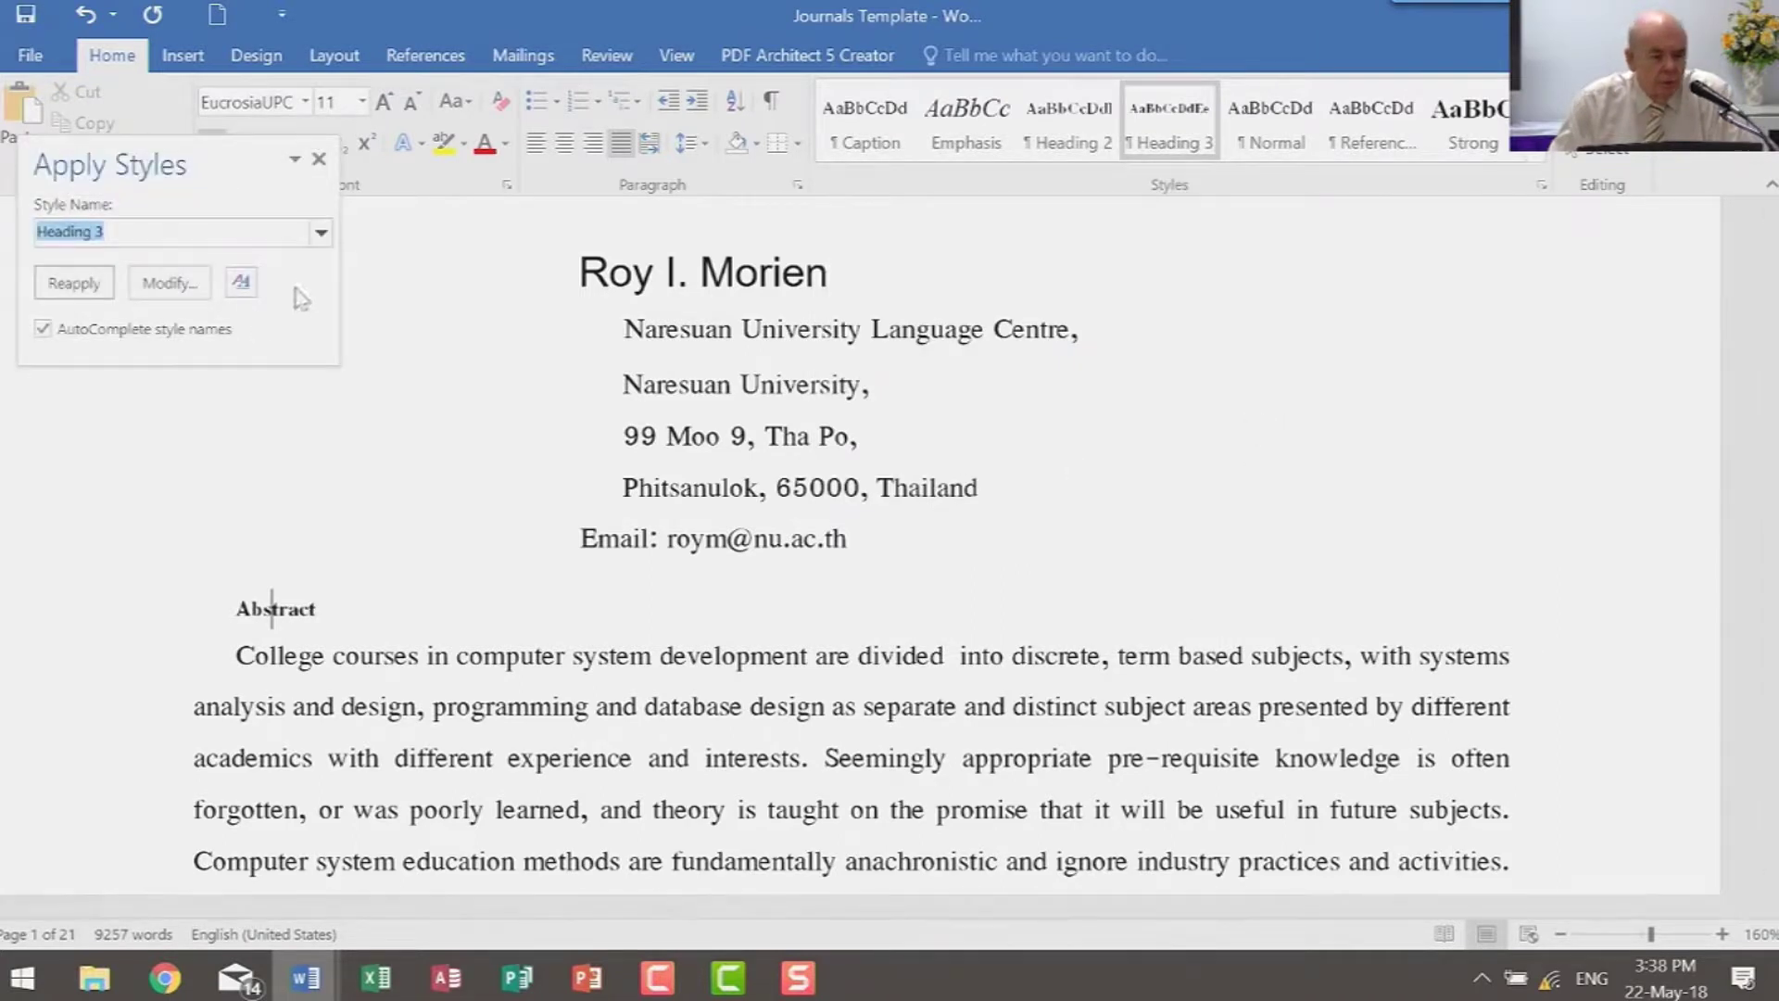
click(321, 240)
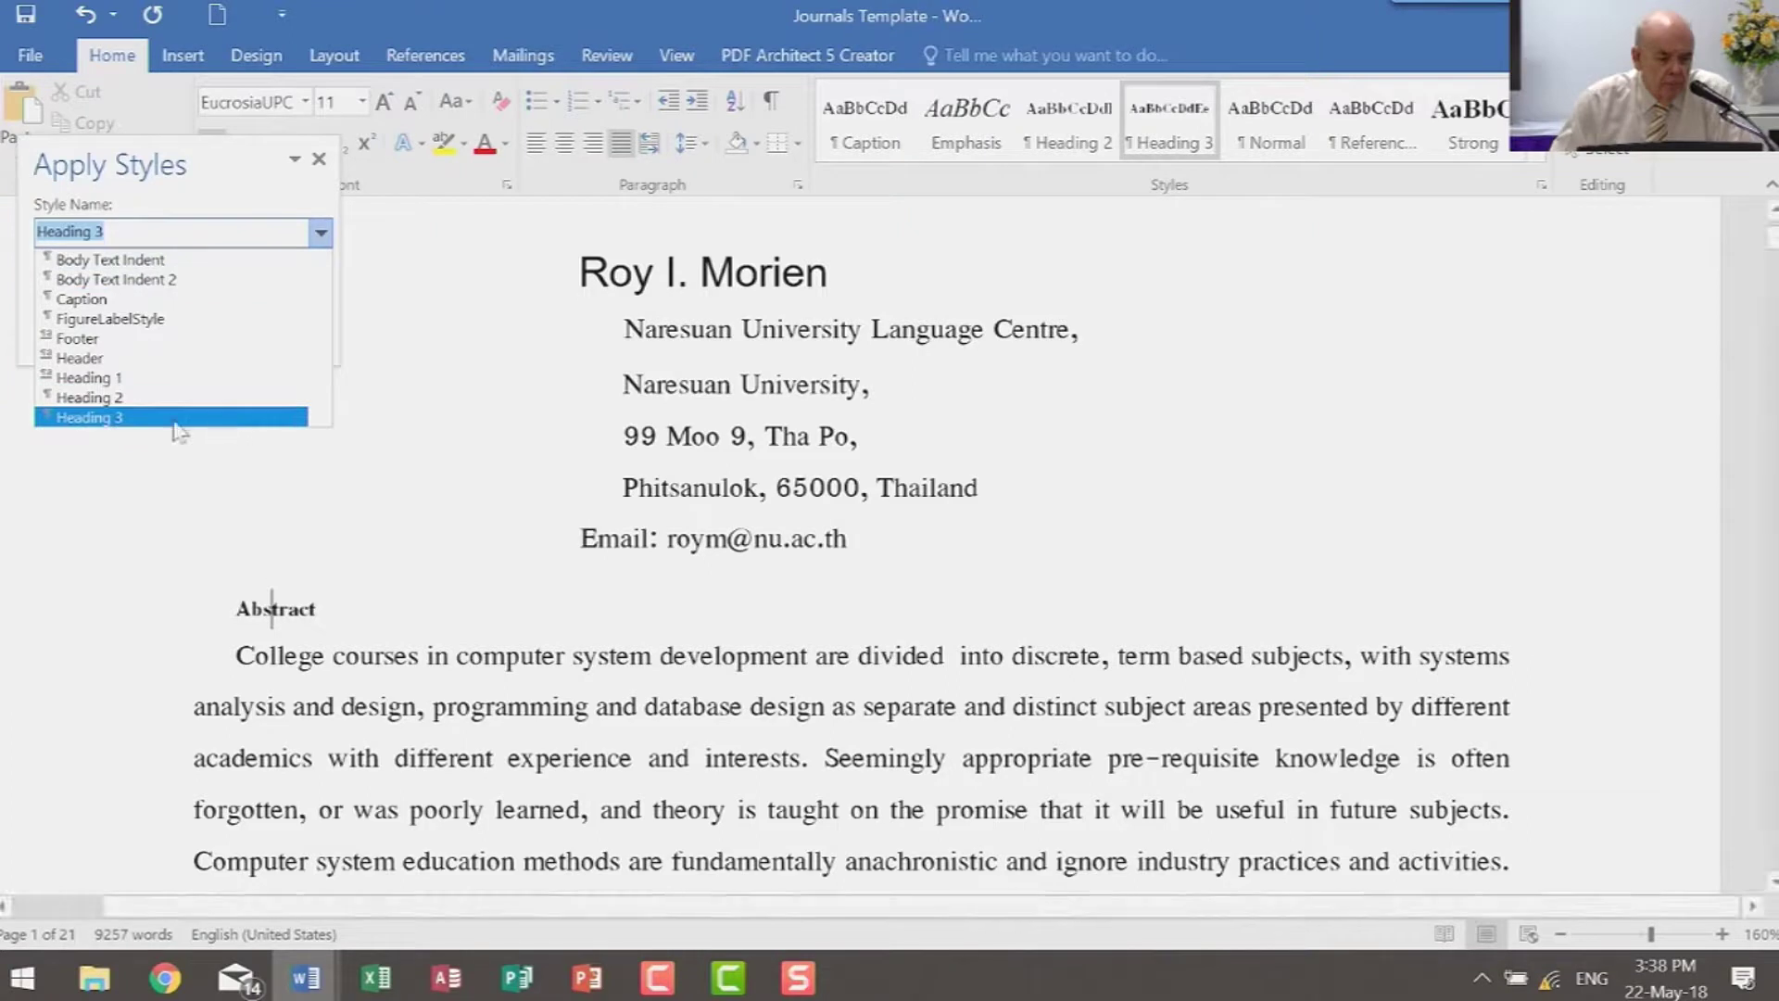
click(123, 378)
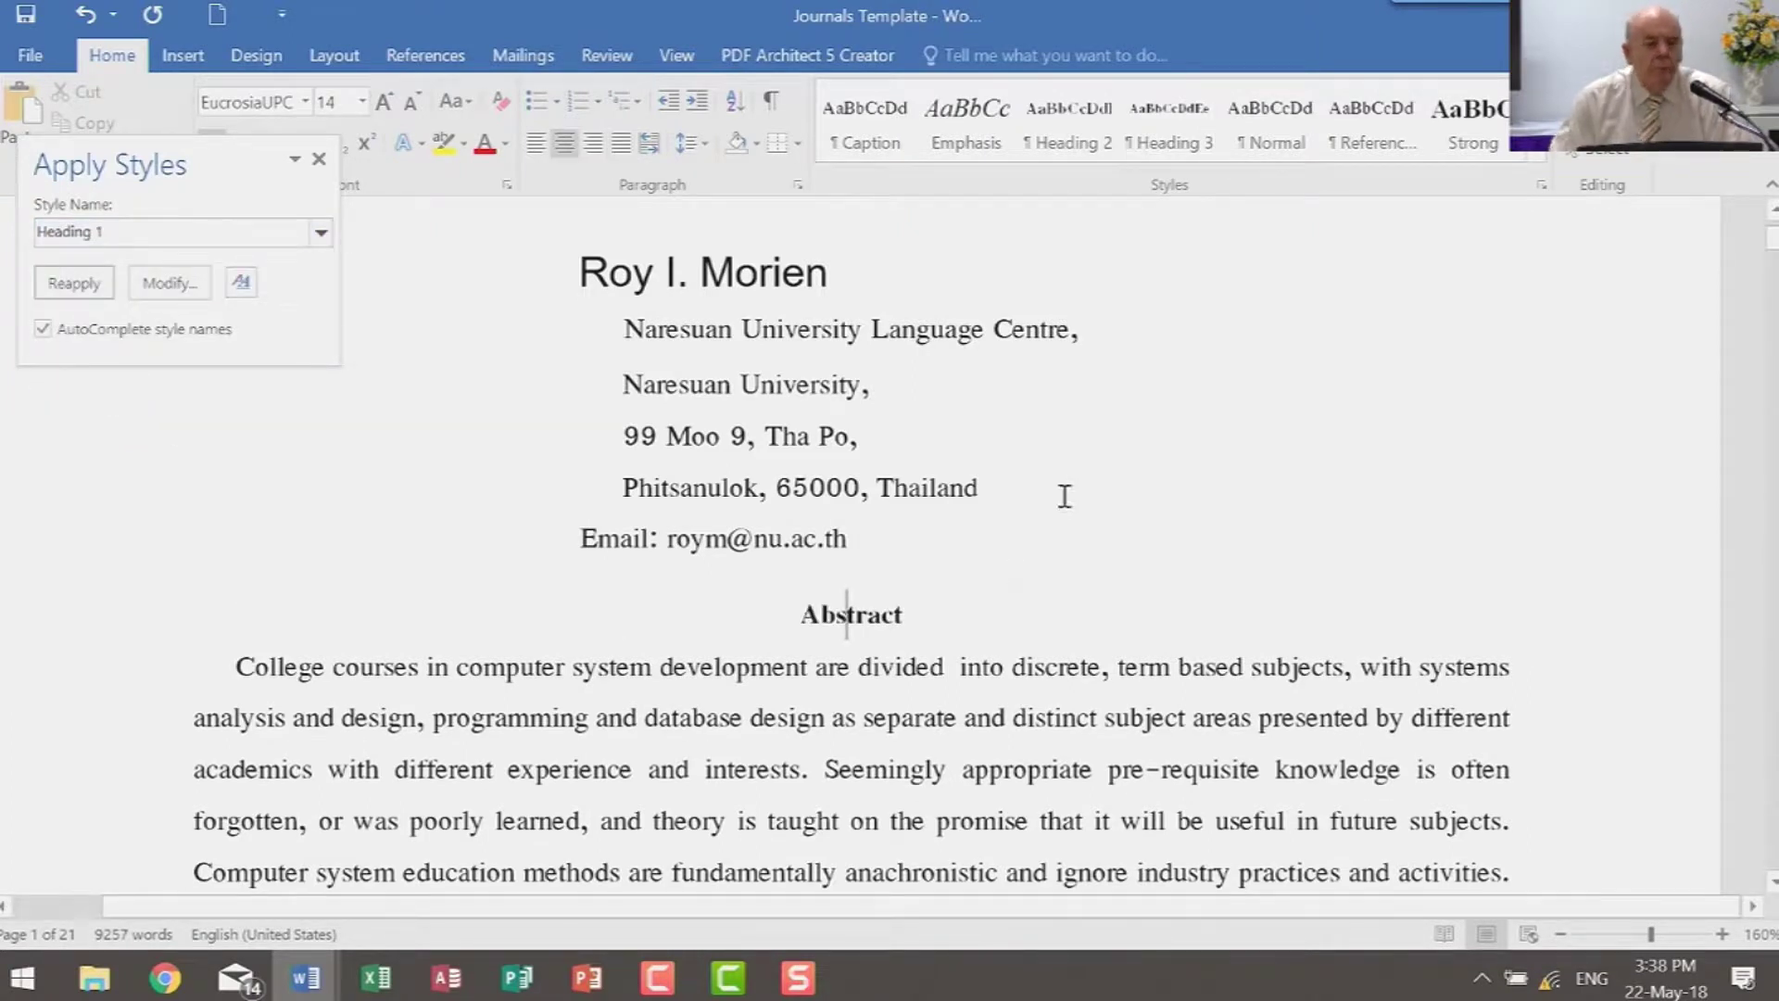
click(1058, 425)
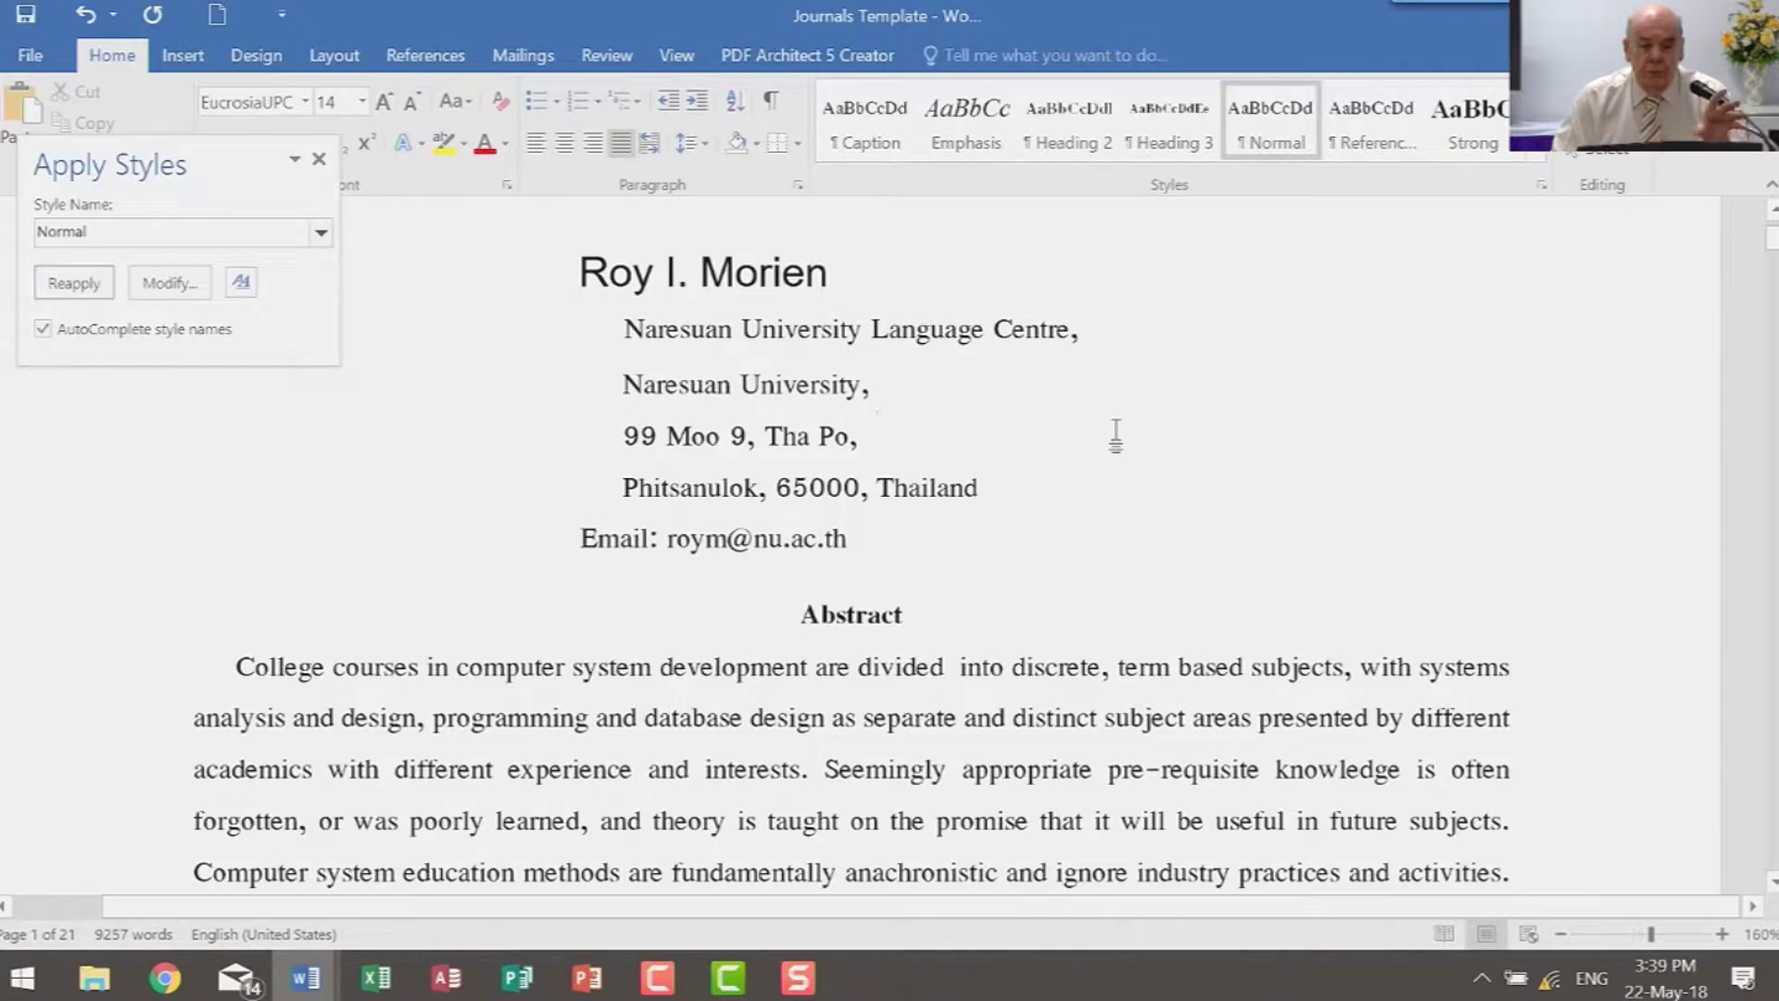
click(319, 159)
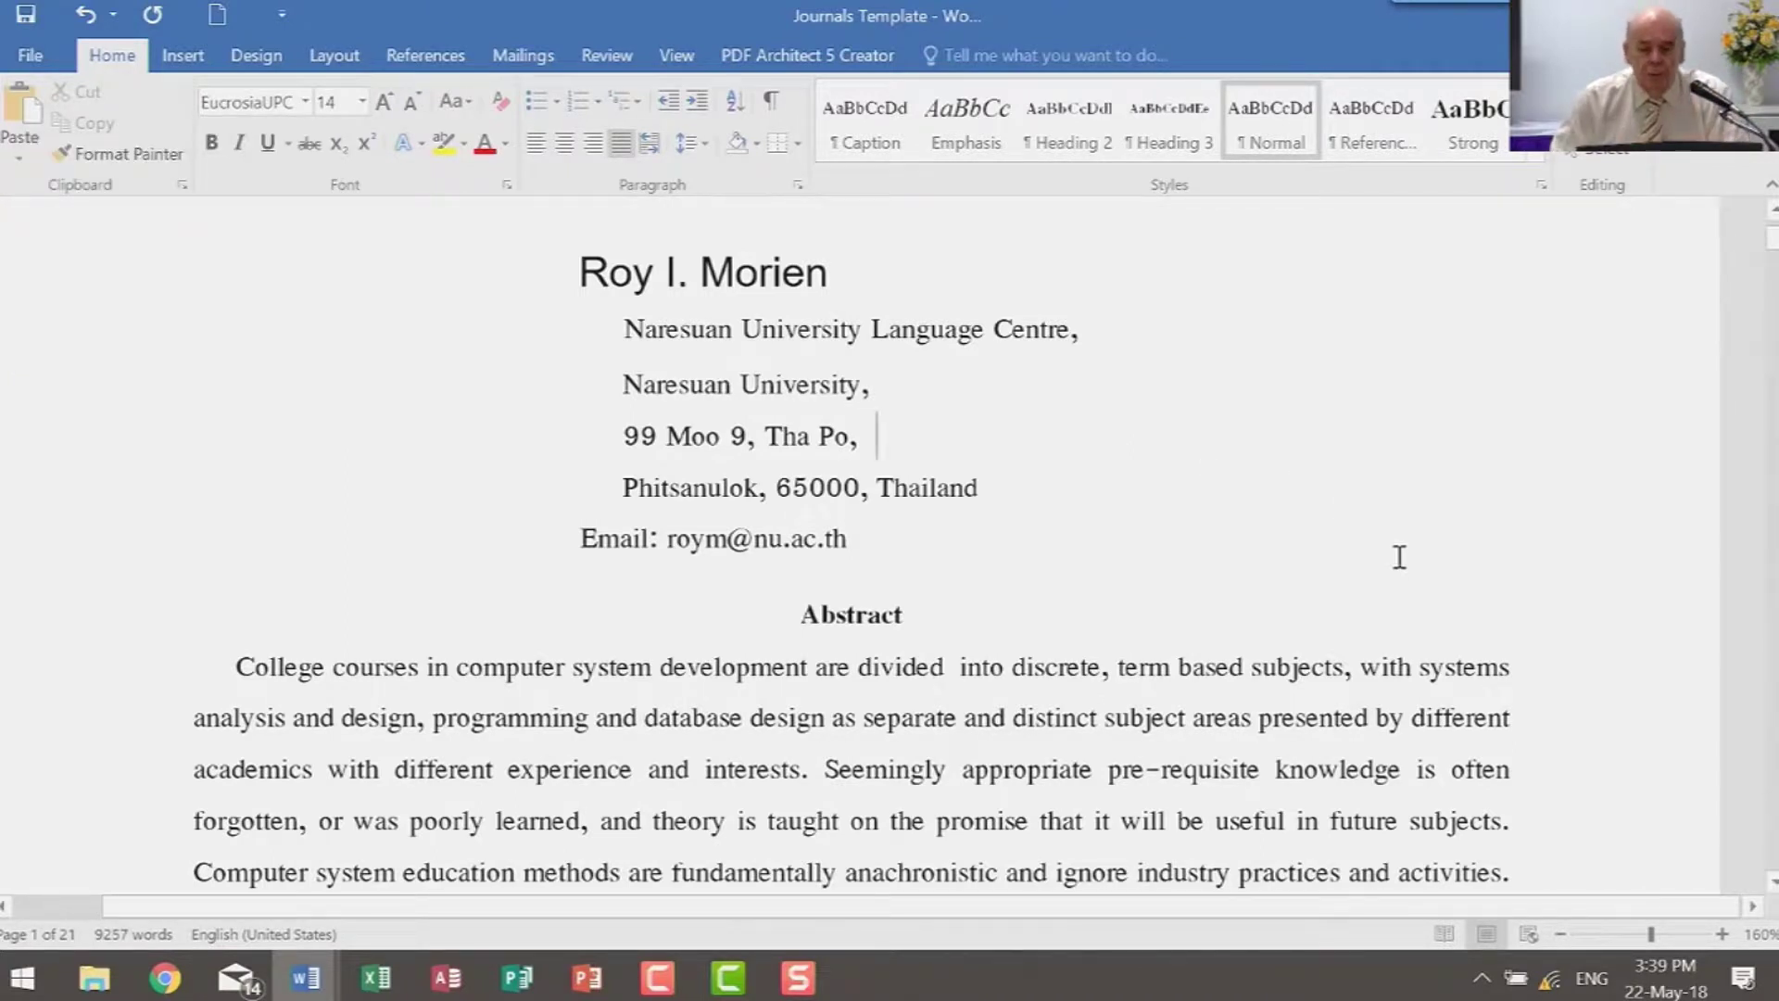
Show the document's heading structure in the Navigation Pane
click(845, 618)
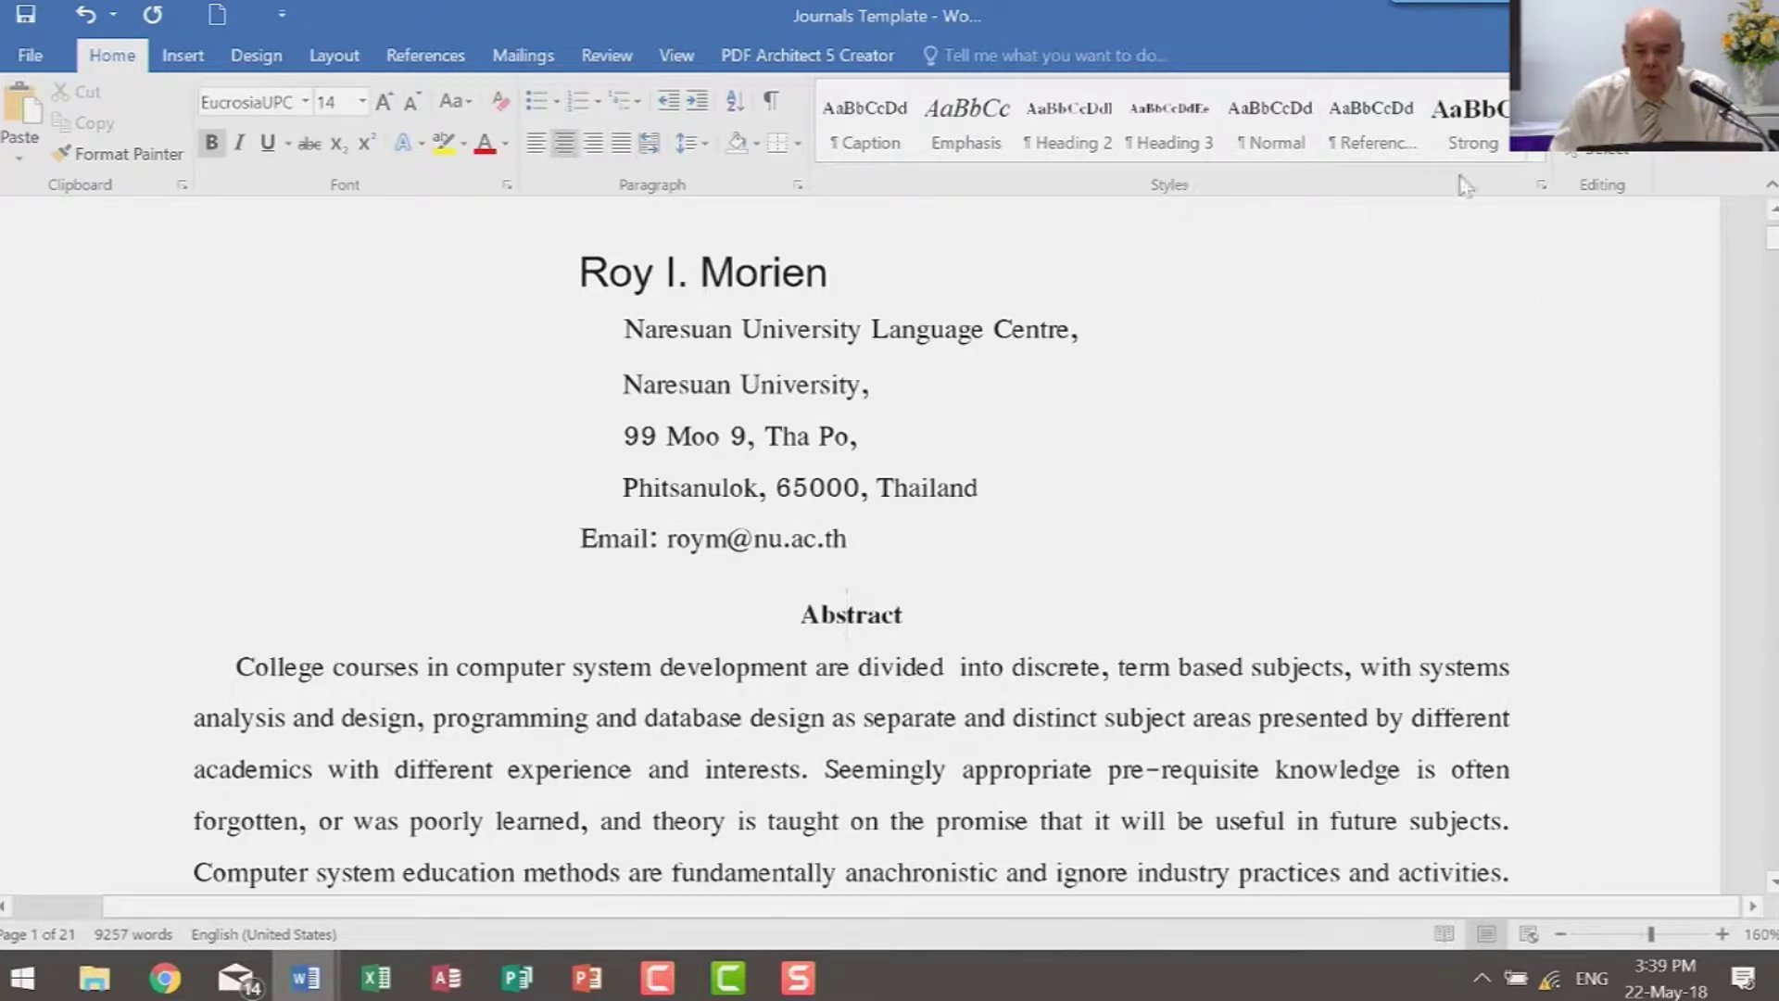
scroll(1105, 508, down, 3)
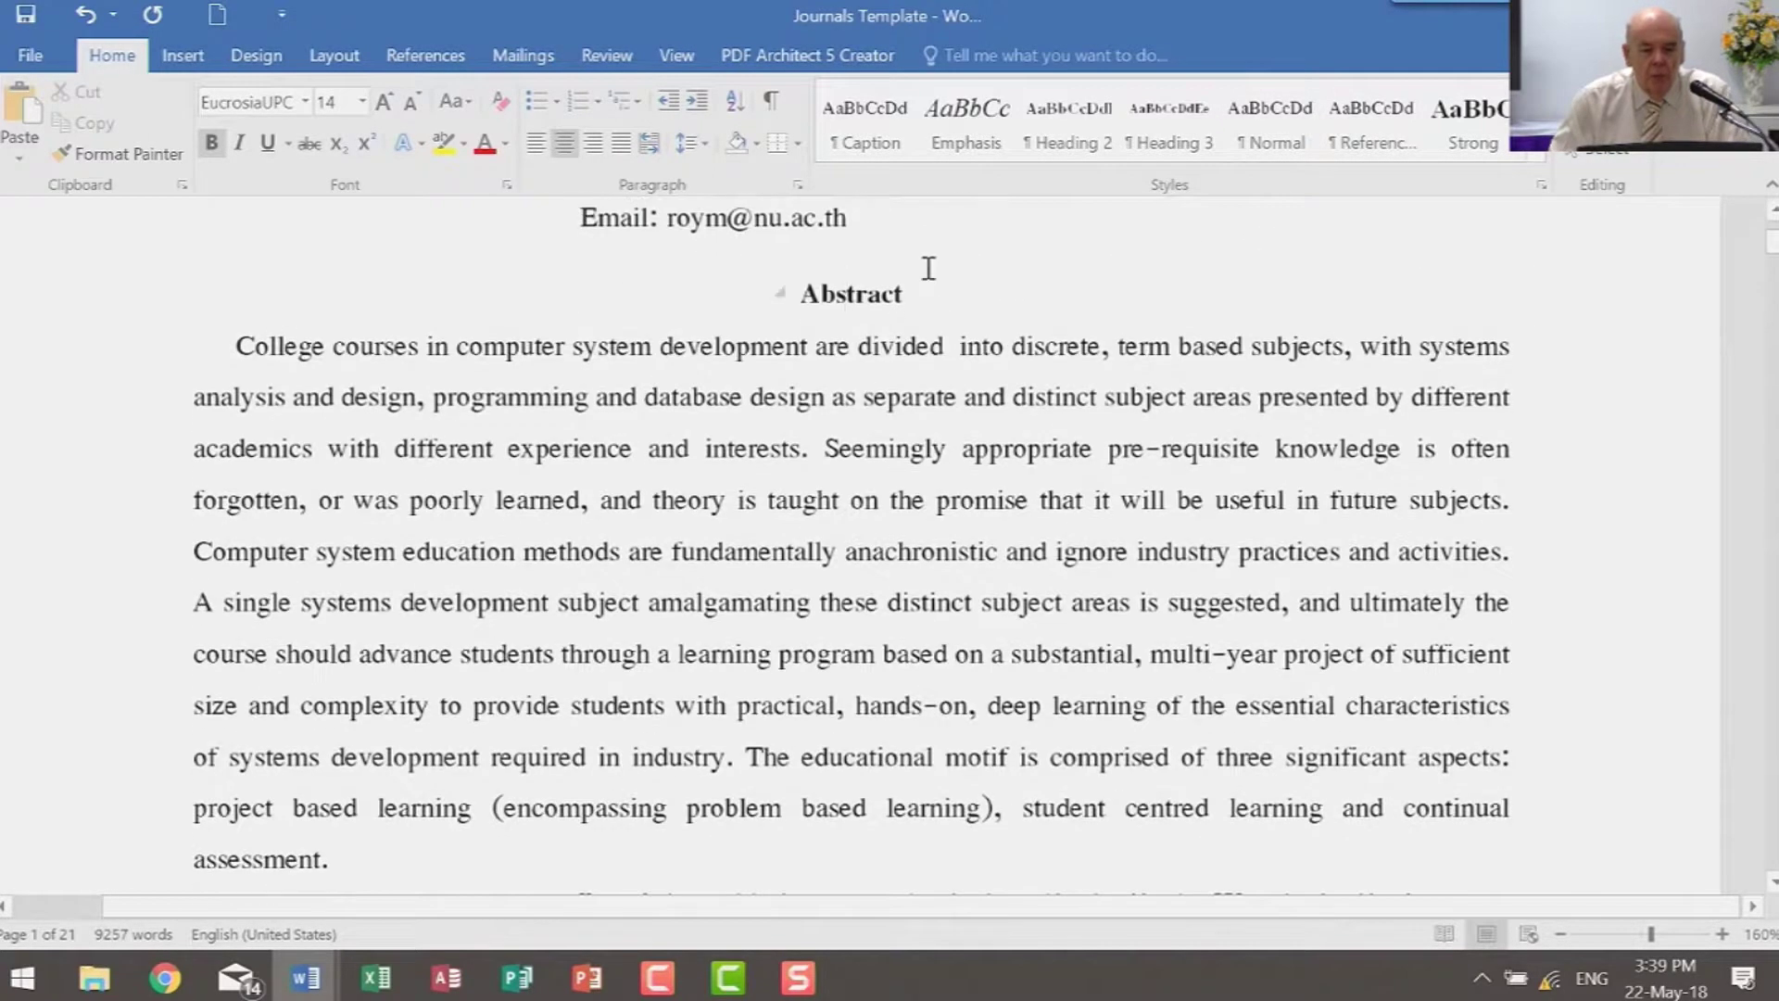
click(679, 58)
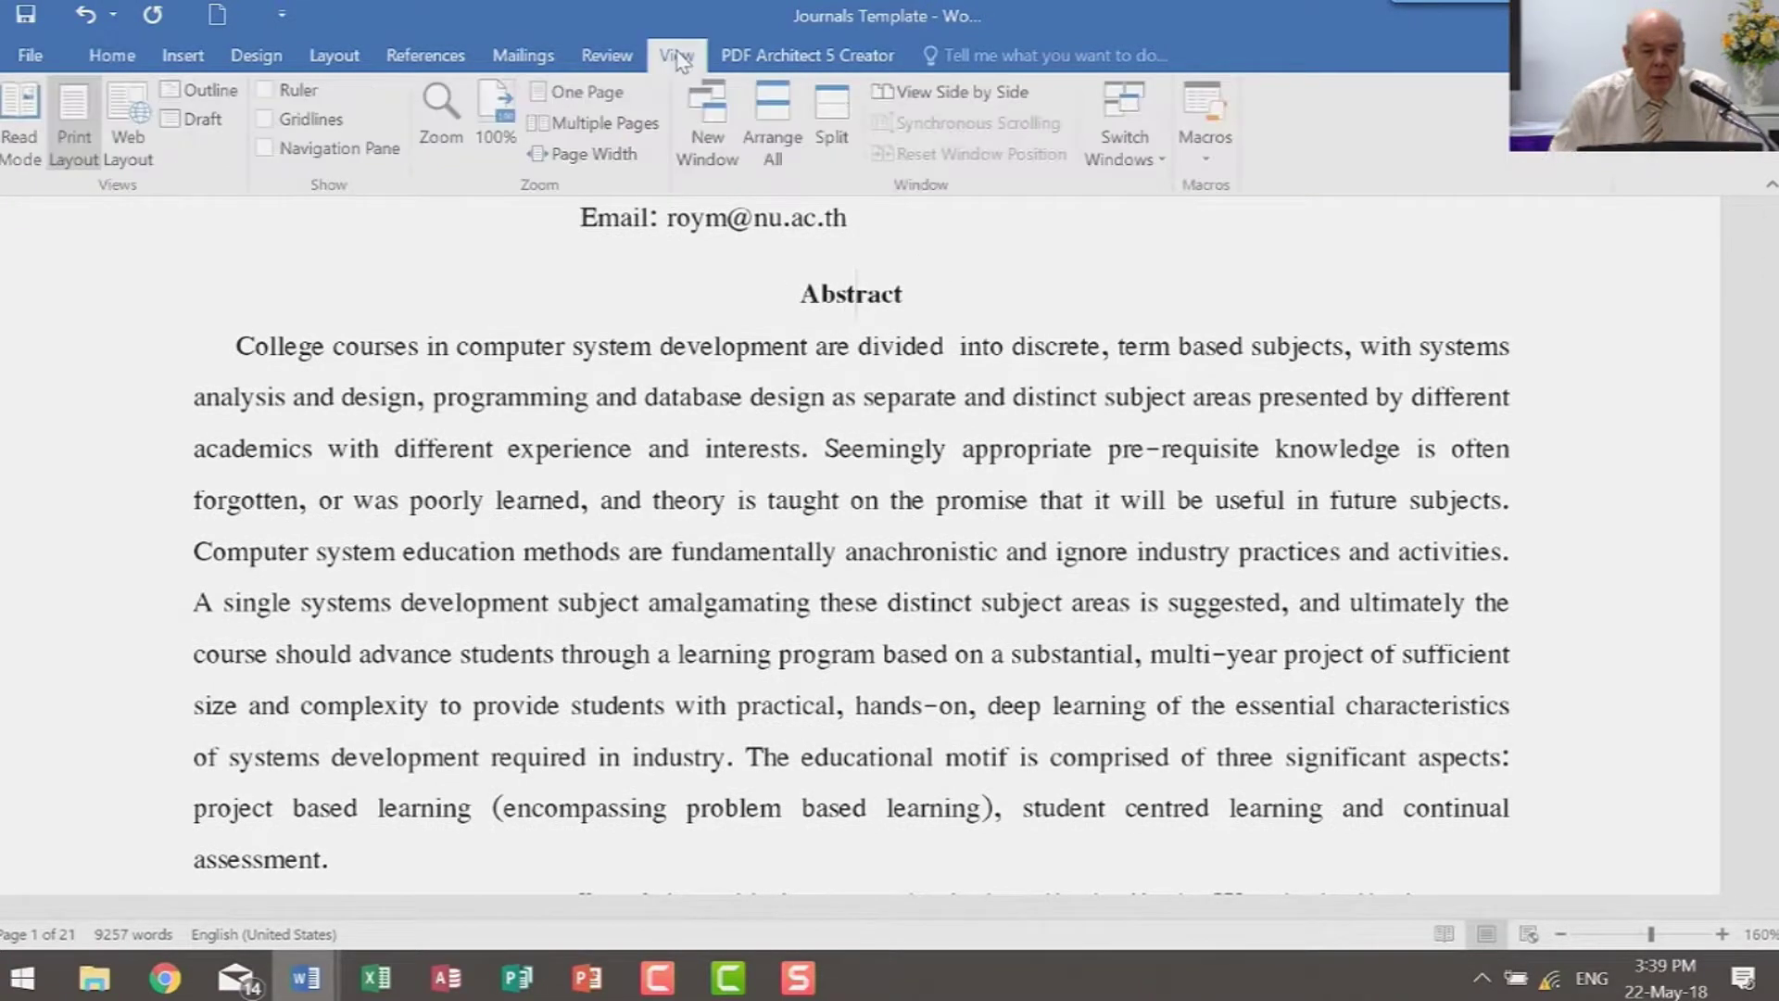
click(316, 153)
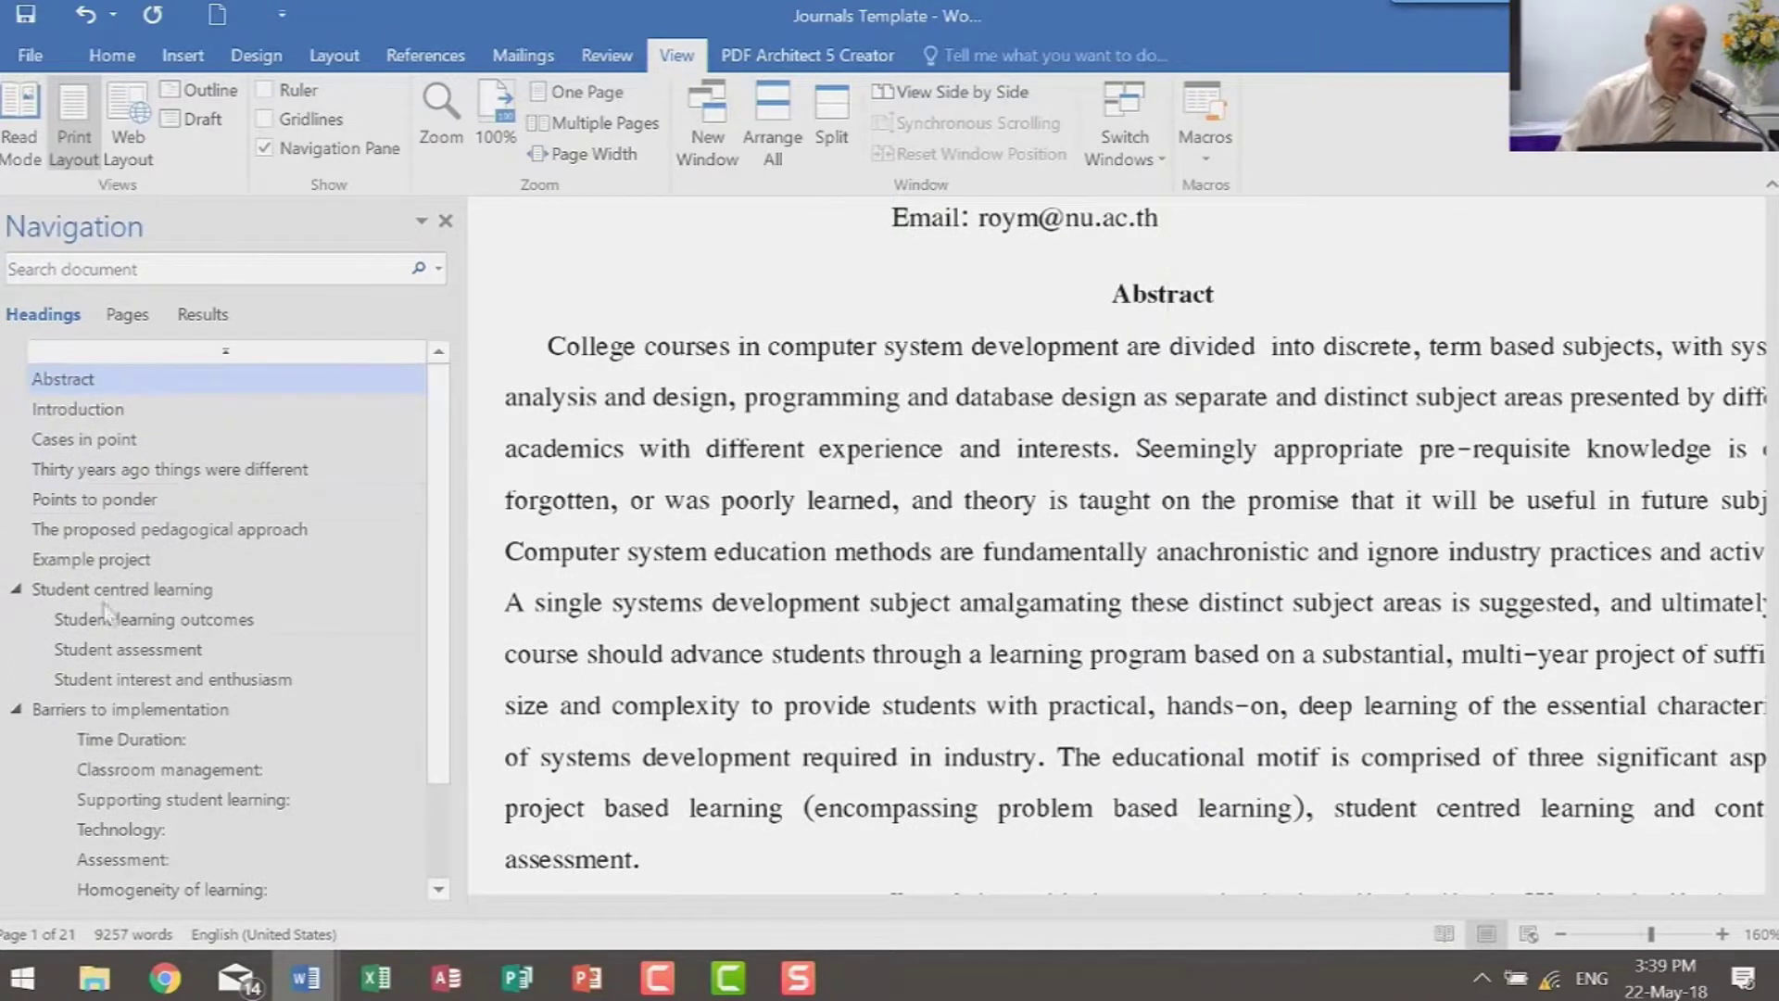
Apply the Normal style to the Keywords paragraph below the abstract
click(783, 449)
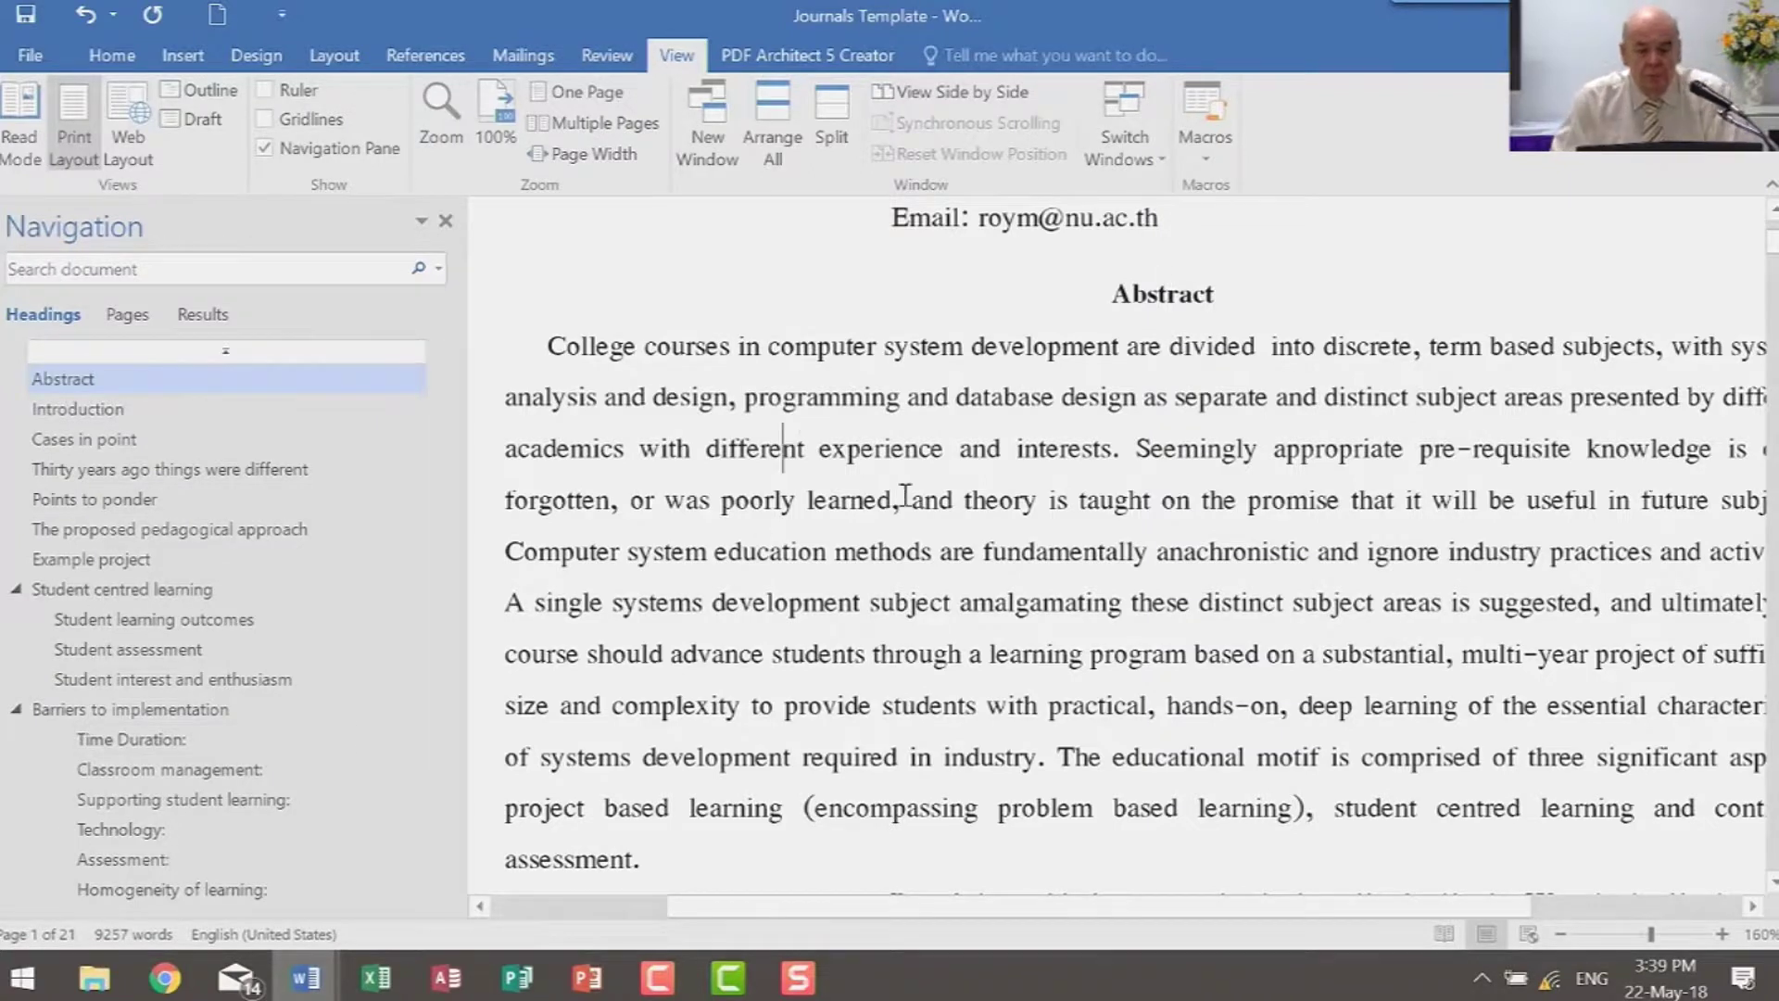
scroll(906, 496, down, 5)
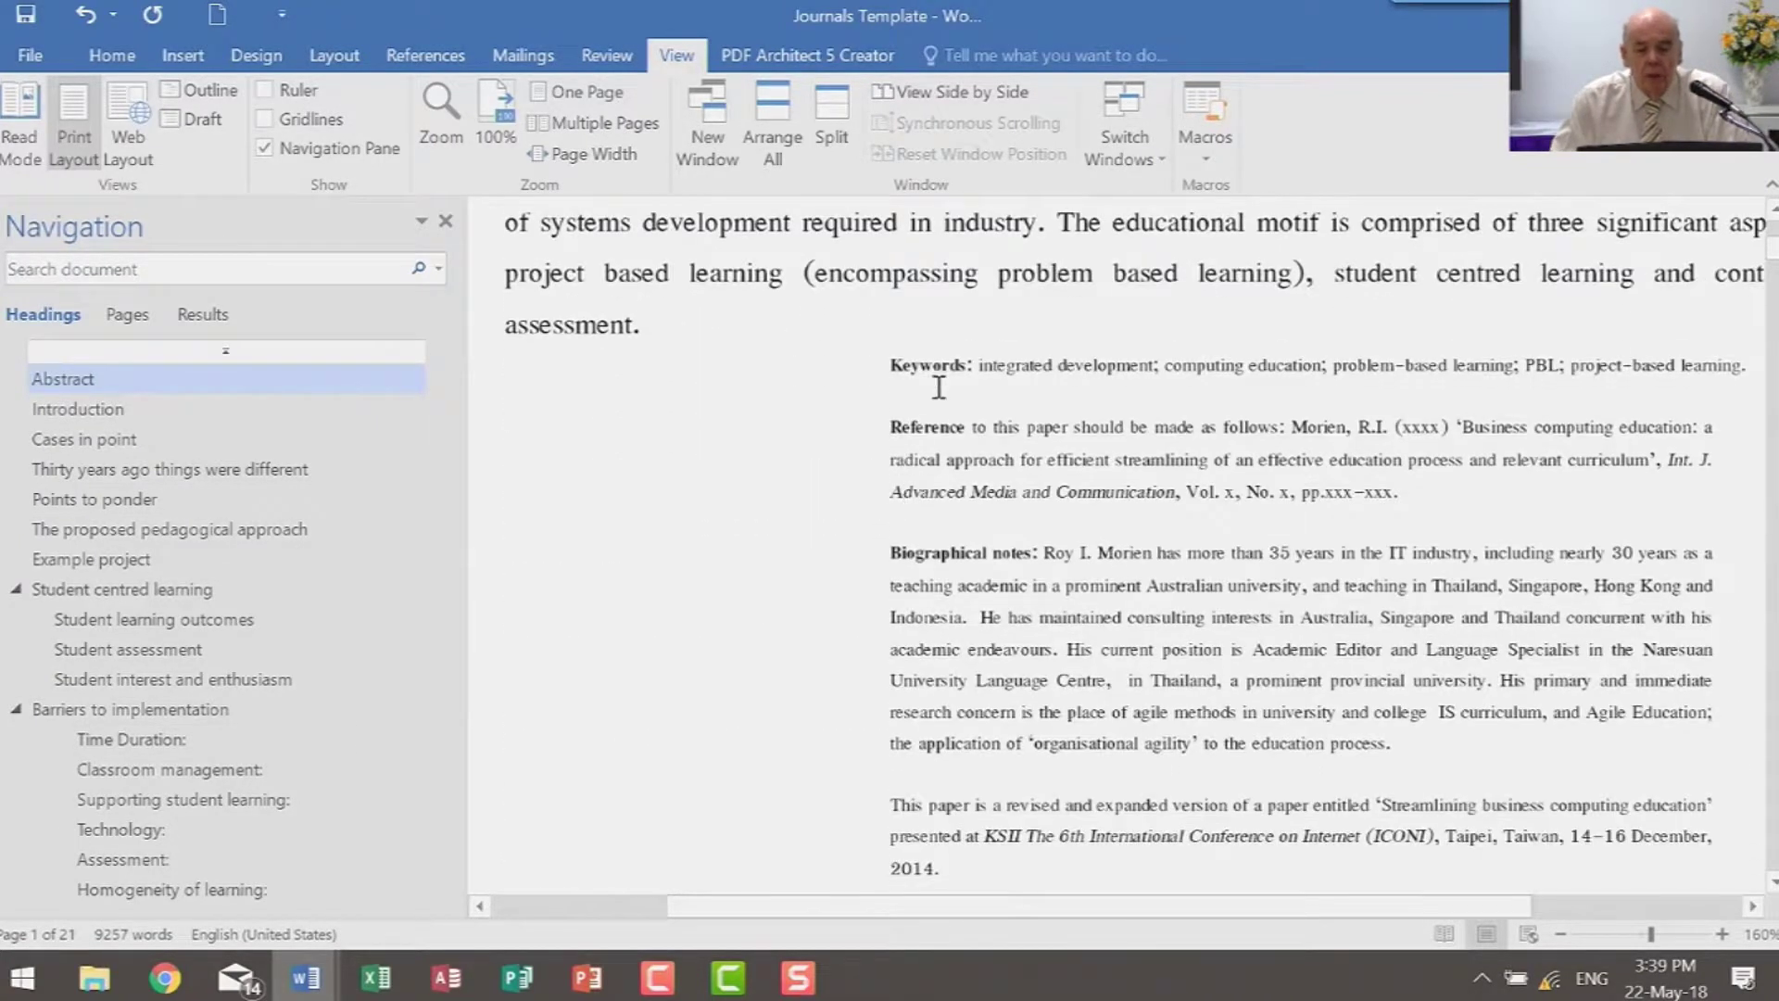
click(106, 57)
click(1276, 120)
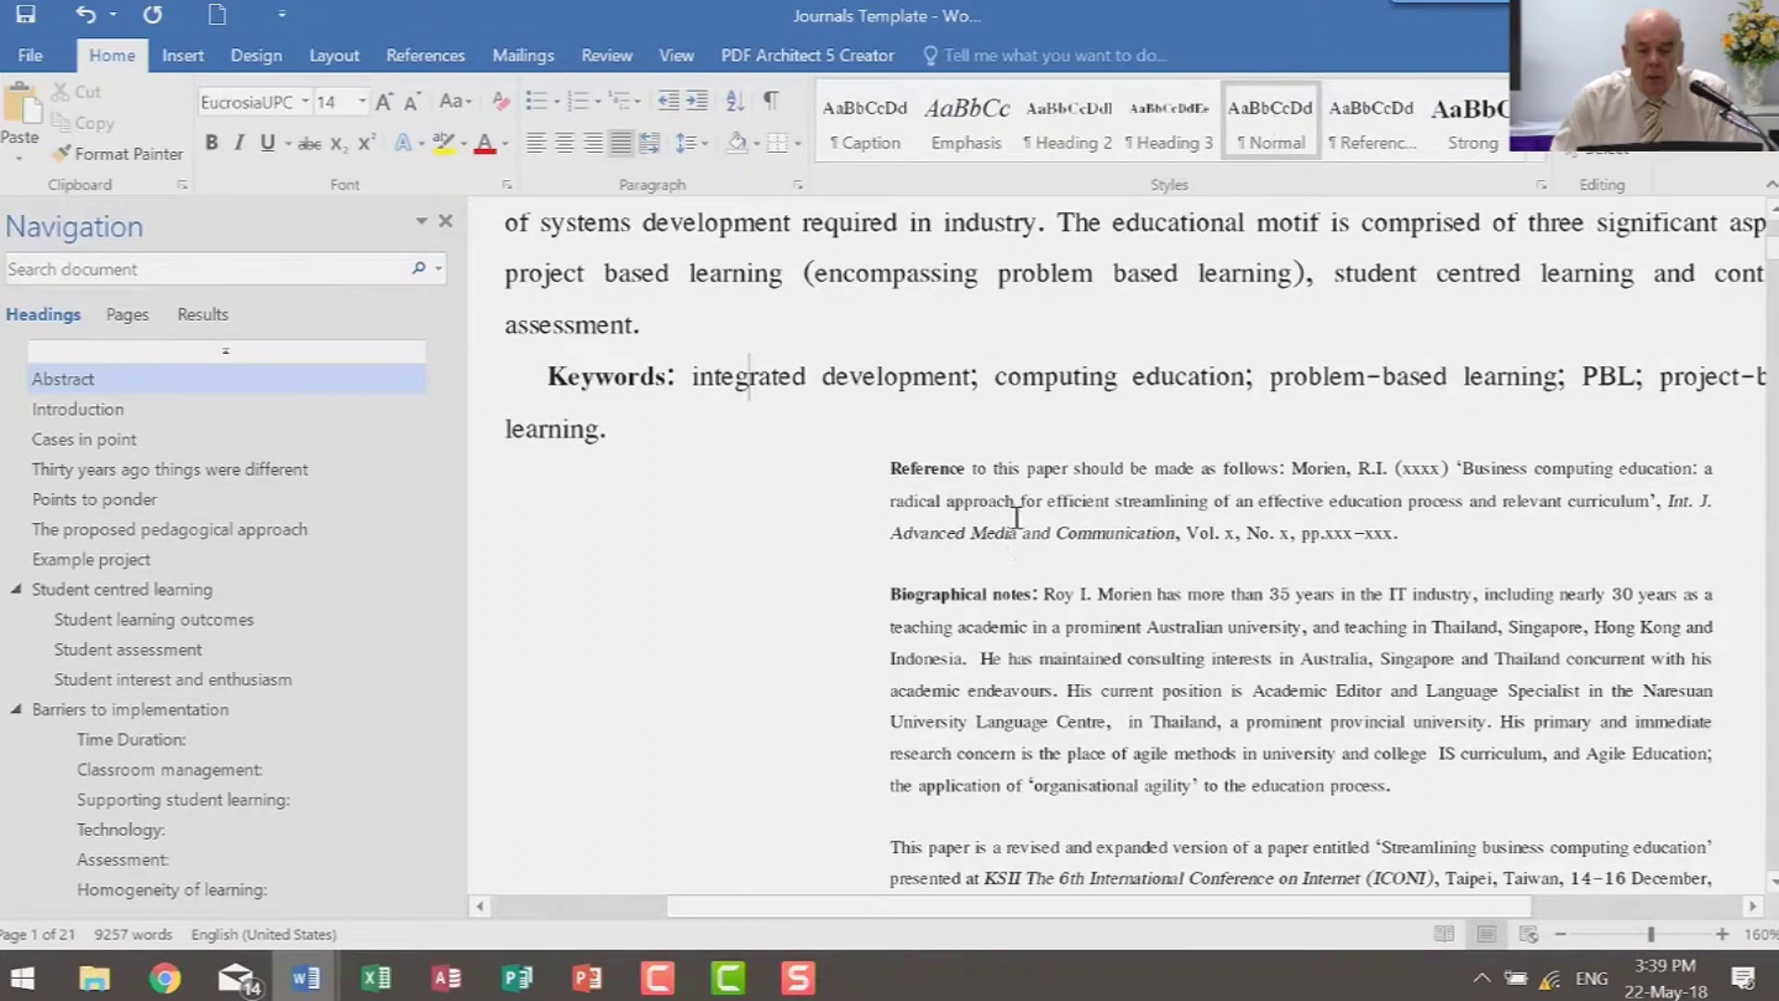
Delete the Reference, Biographical notes and revised-version paragraphs after the keywords, along with the blank line before the Introduction heading
scroll(1020, 505, down, 1)
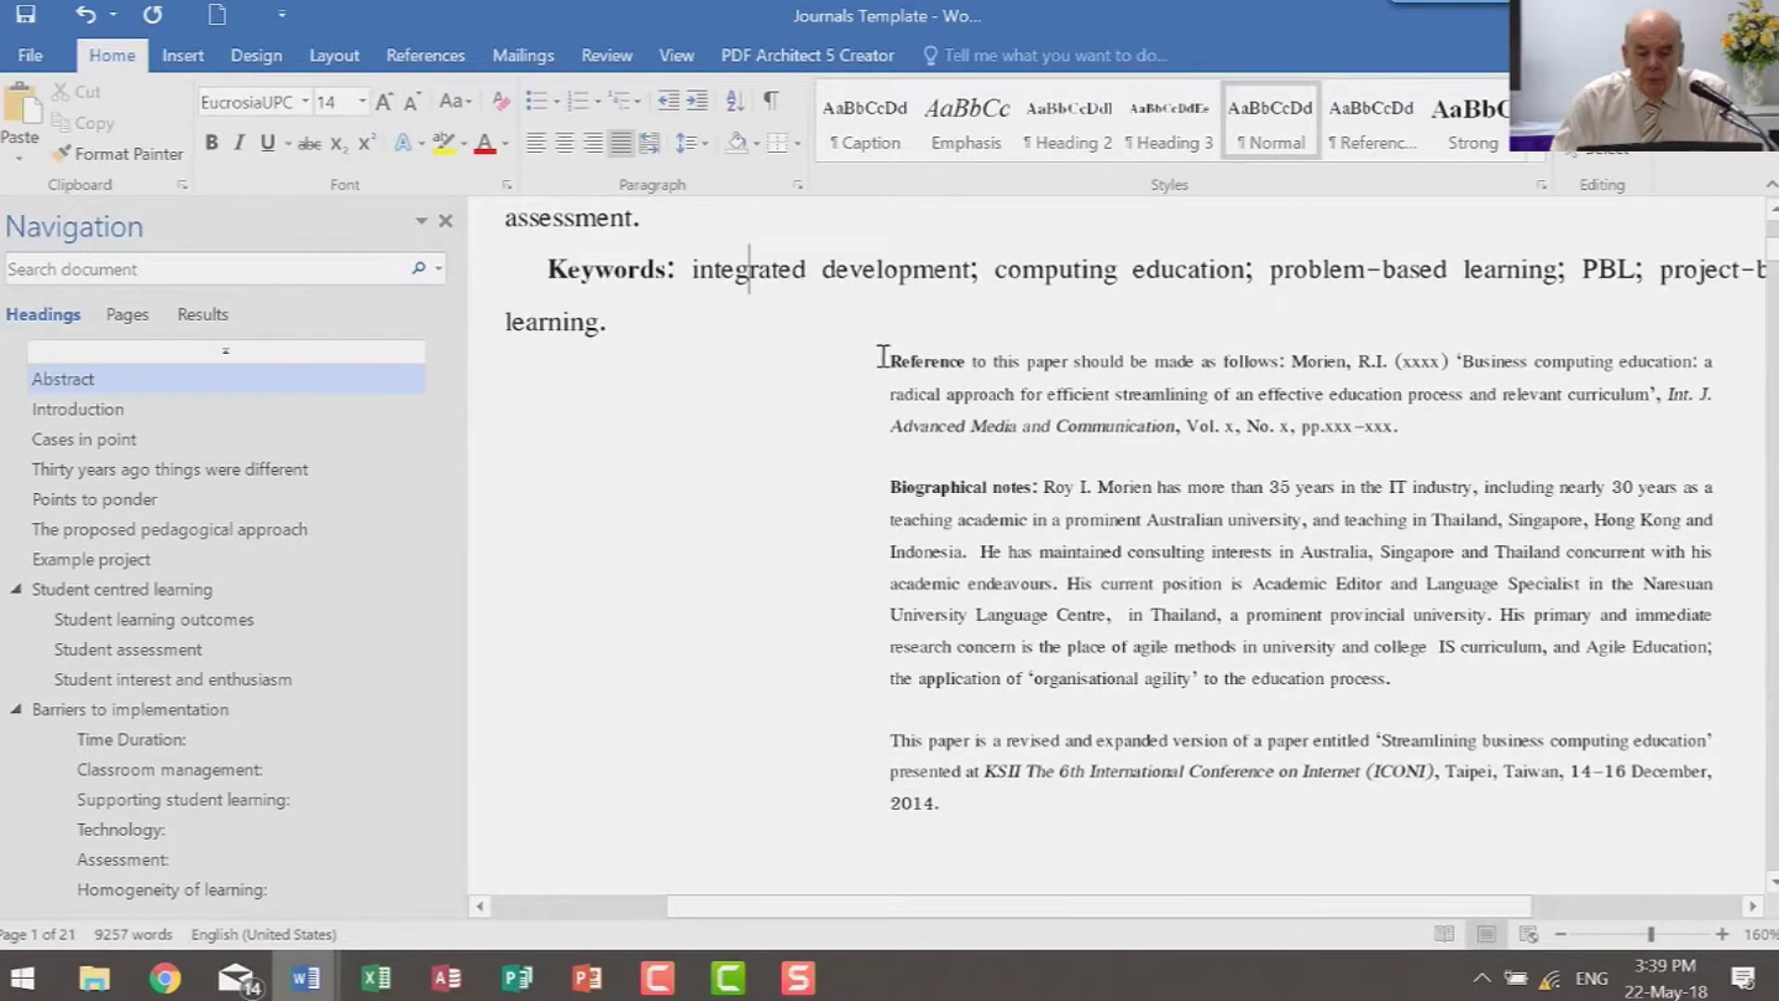
drag(883, 356, 991, 805)
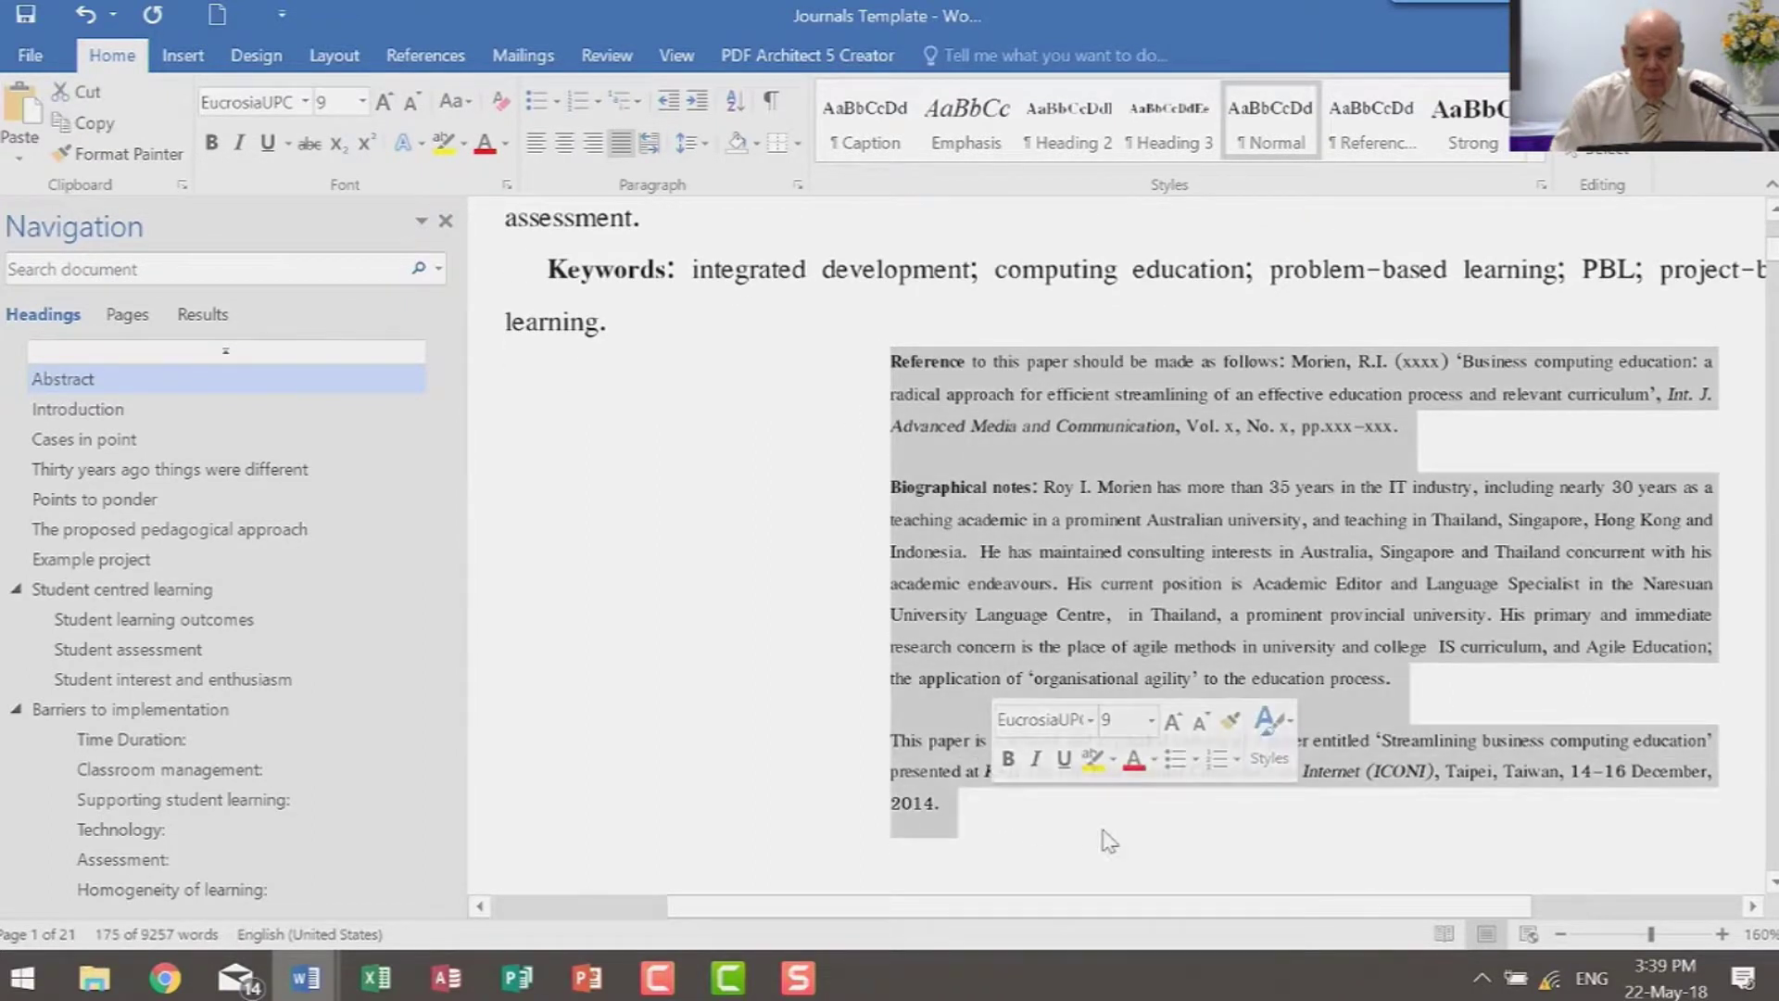
key(Delete)
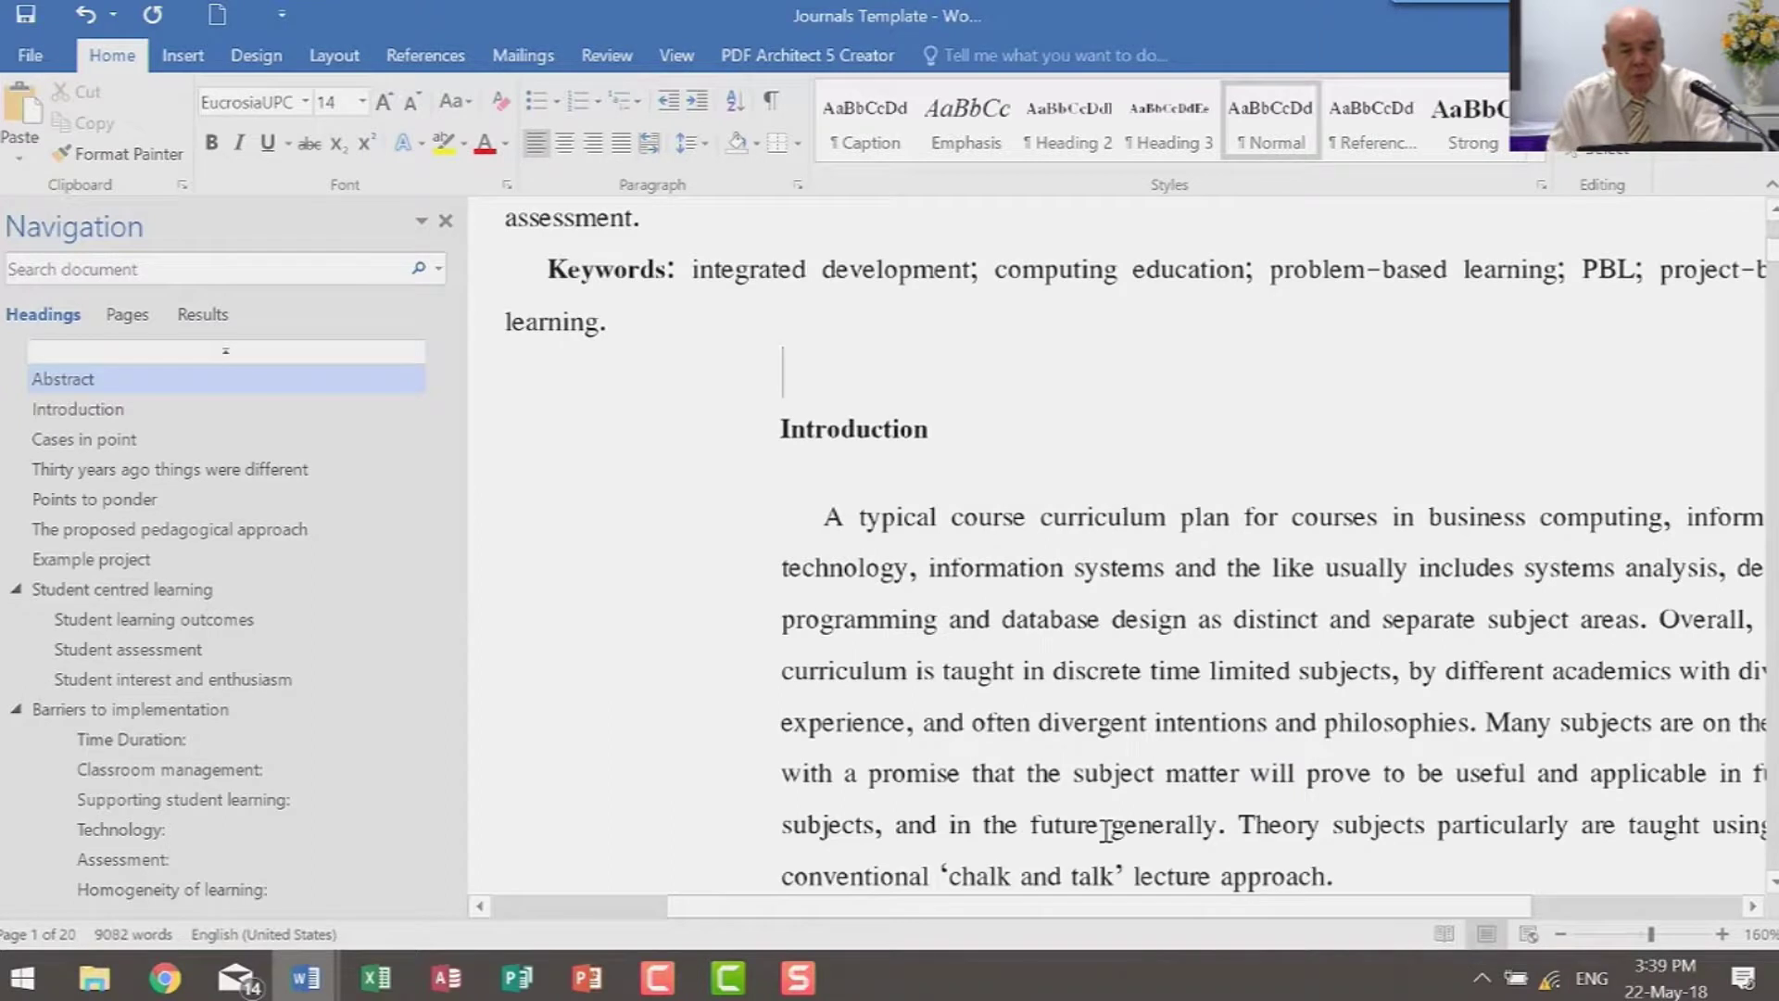
key(Delete)
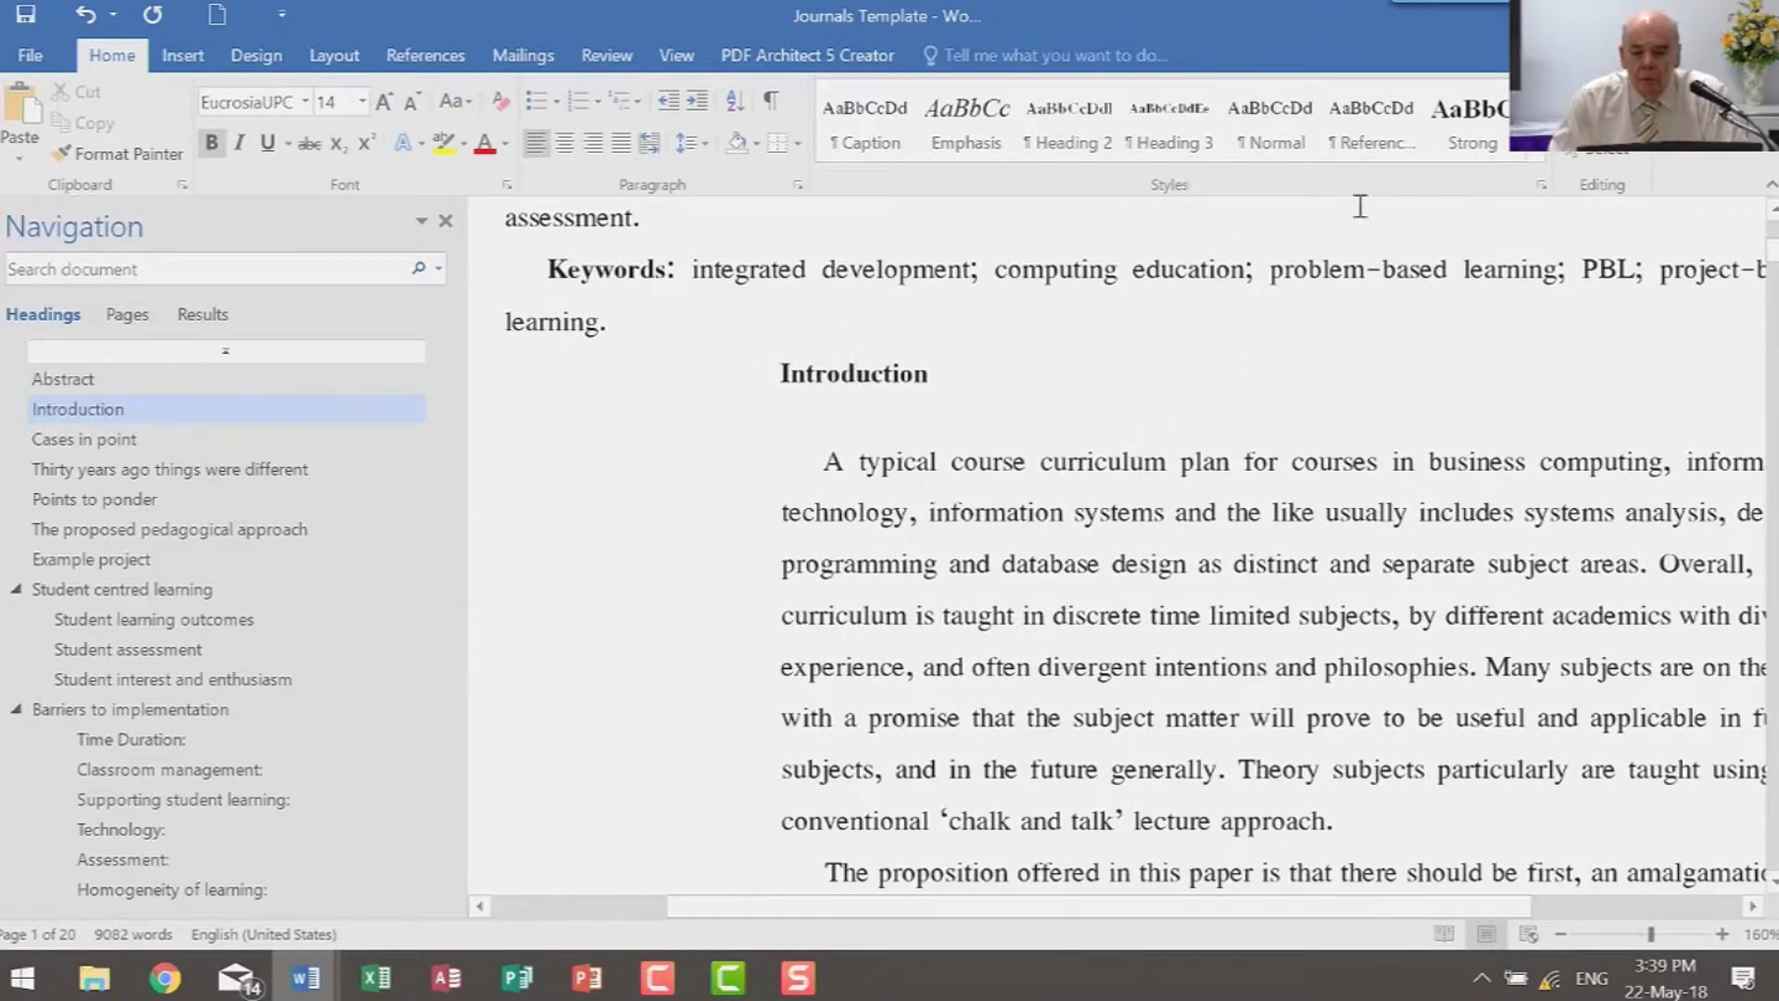
Apply the Heading 1 style to the "Introduction" heading and the Normal style to the first paragraph beneath it
click(1541, 169)
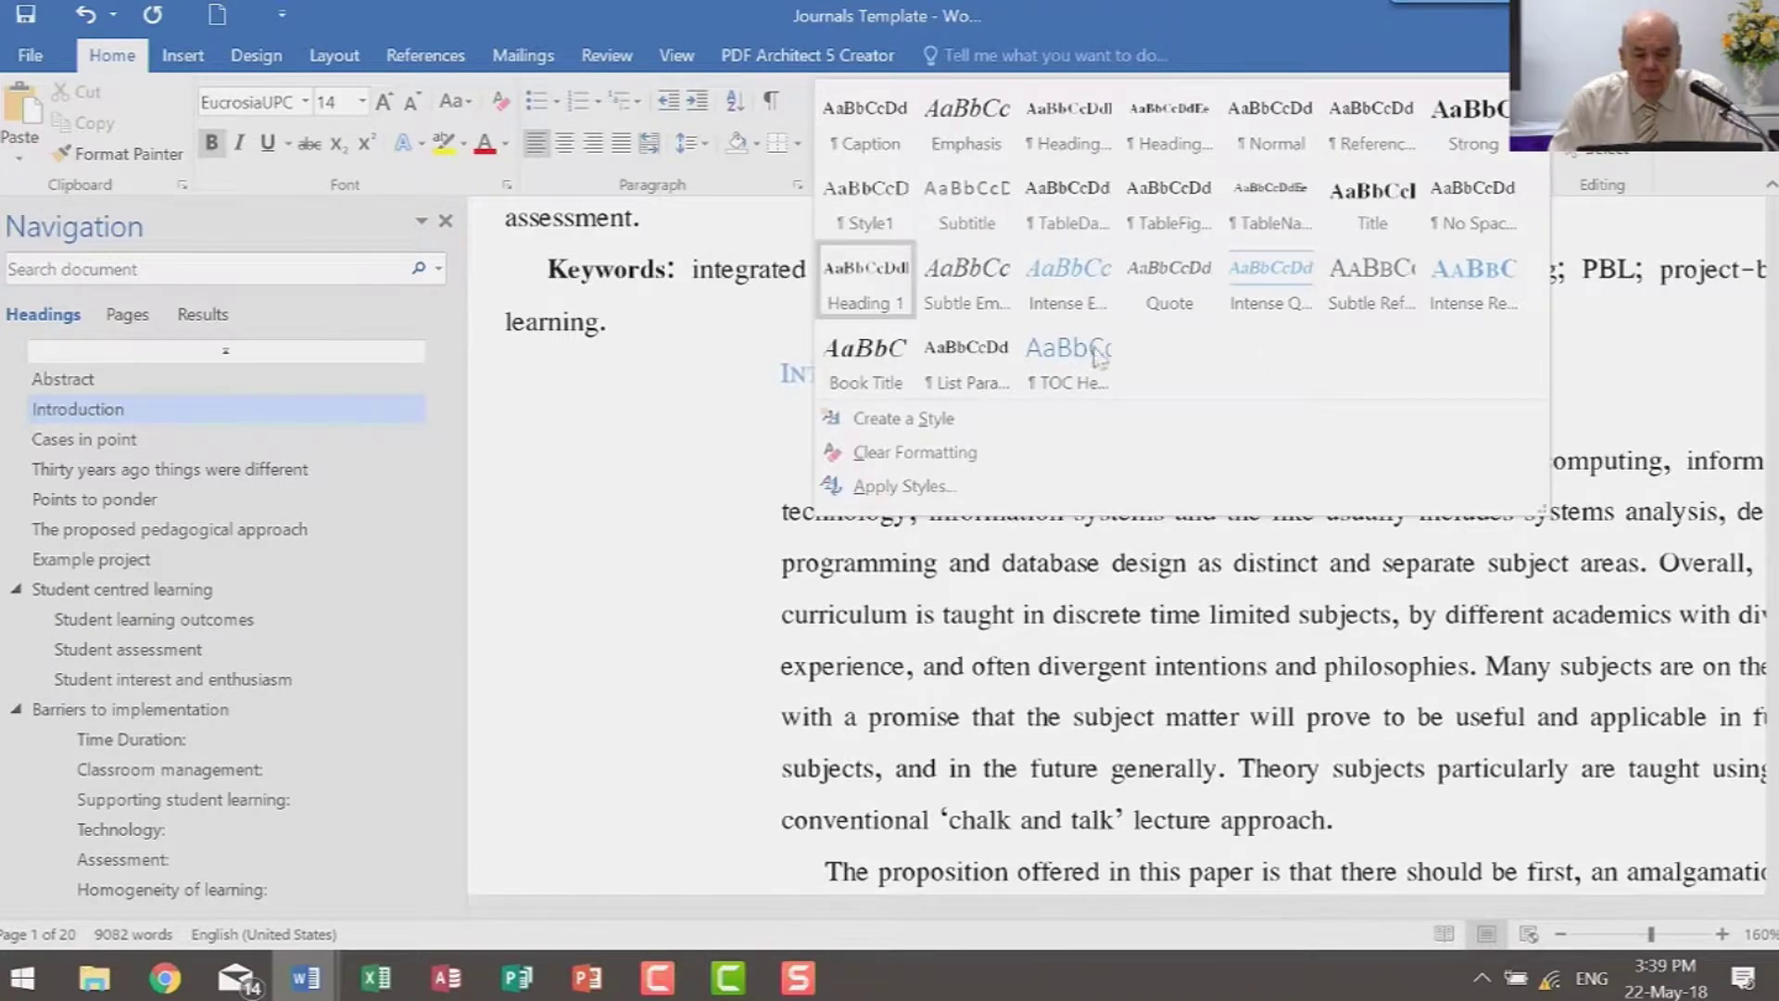
key(Escape)
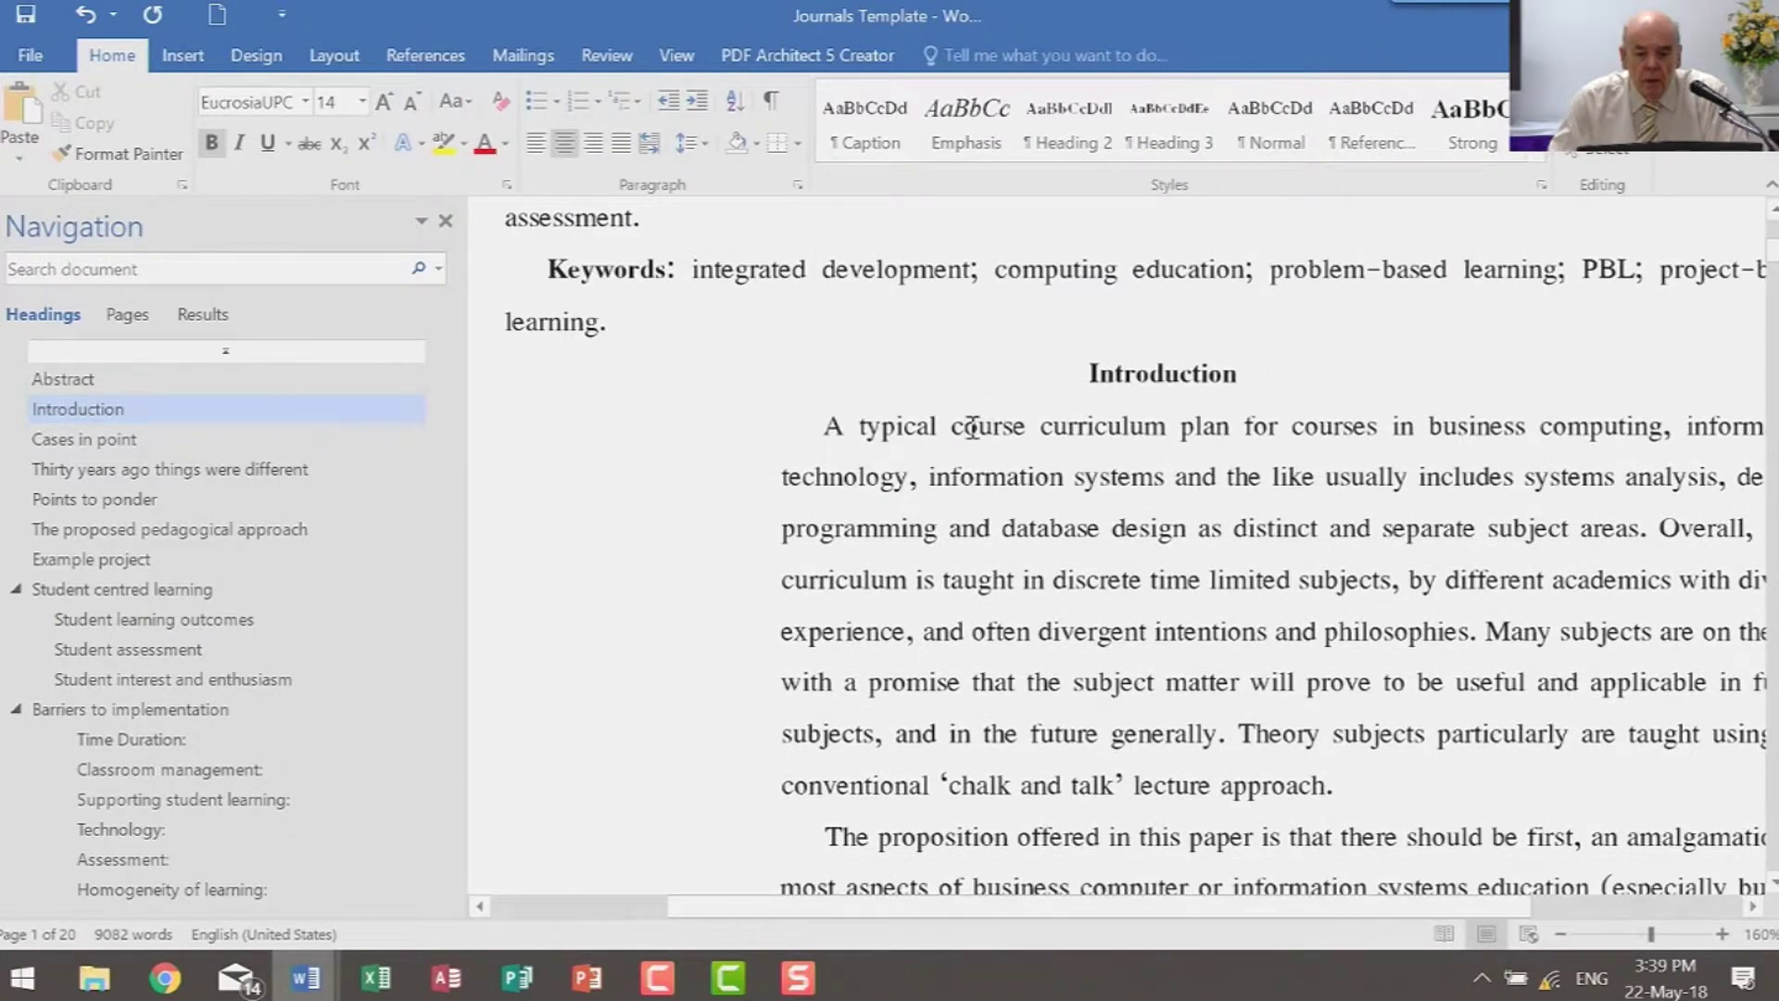
click(971, 426)
click(1271, 125)
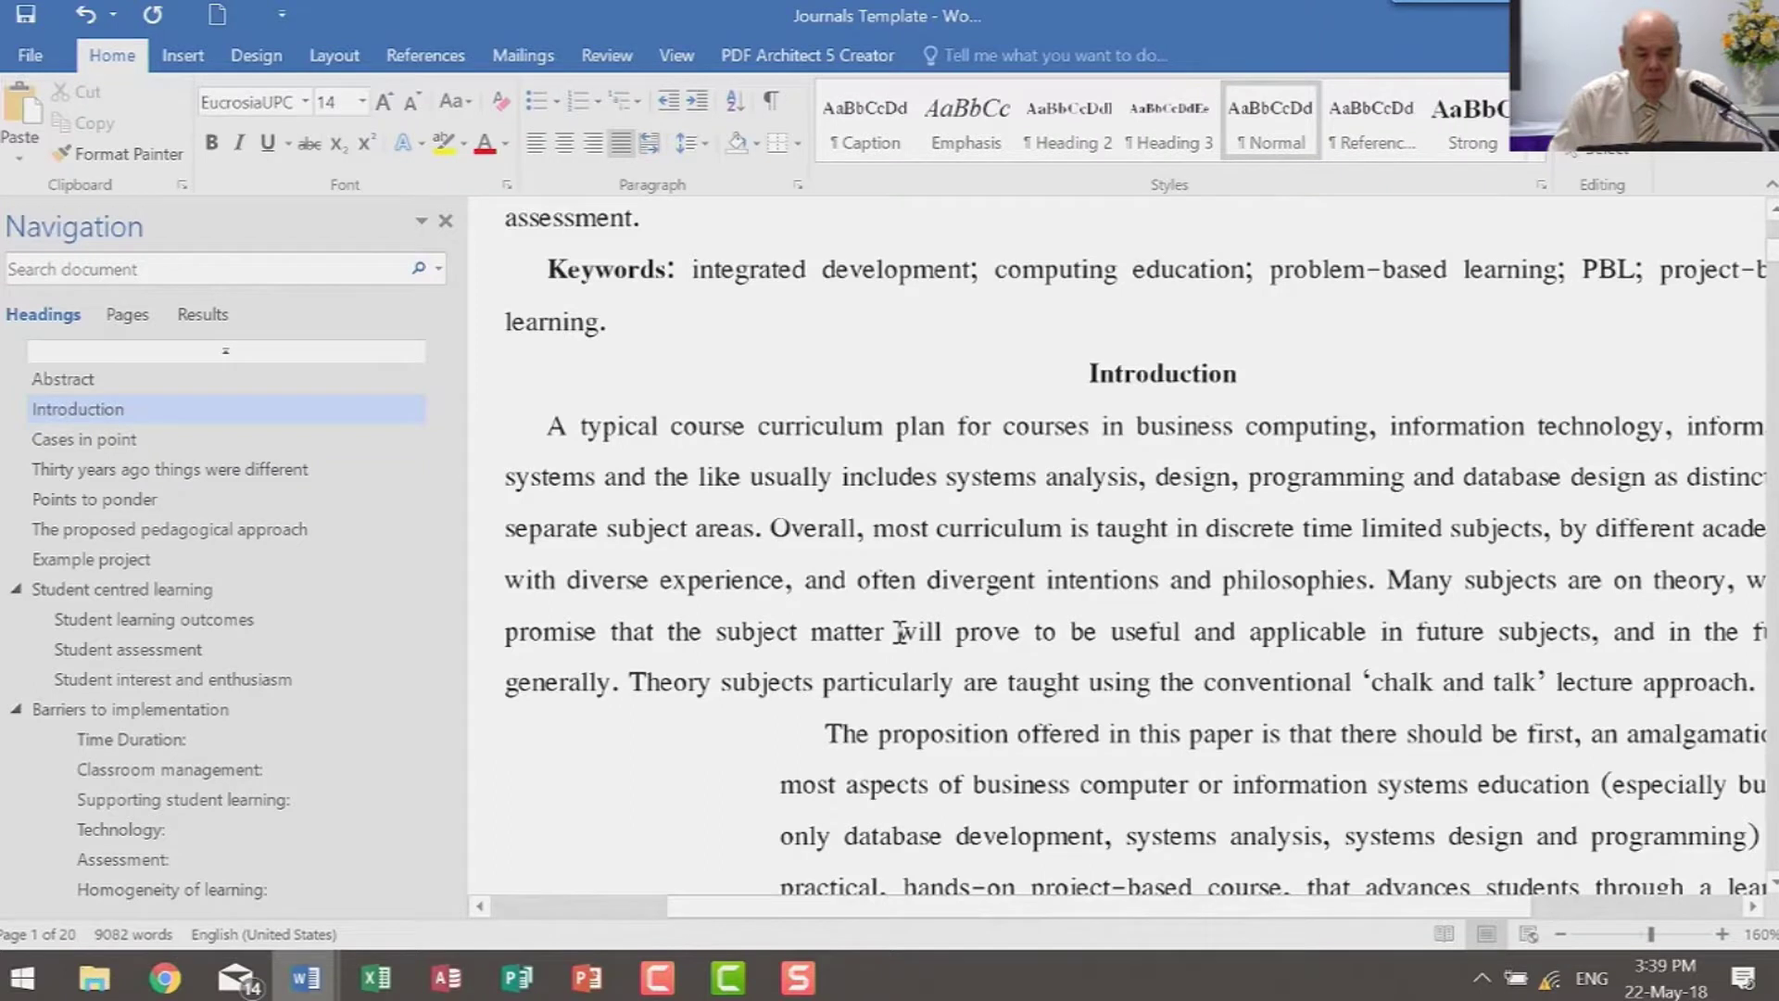
Apply the Normal style to all text from the Introduction's first paragraph through the end of the document
scroll(900, 633, down, 4)
scroll(581, 449, up, 3)
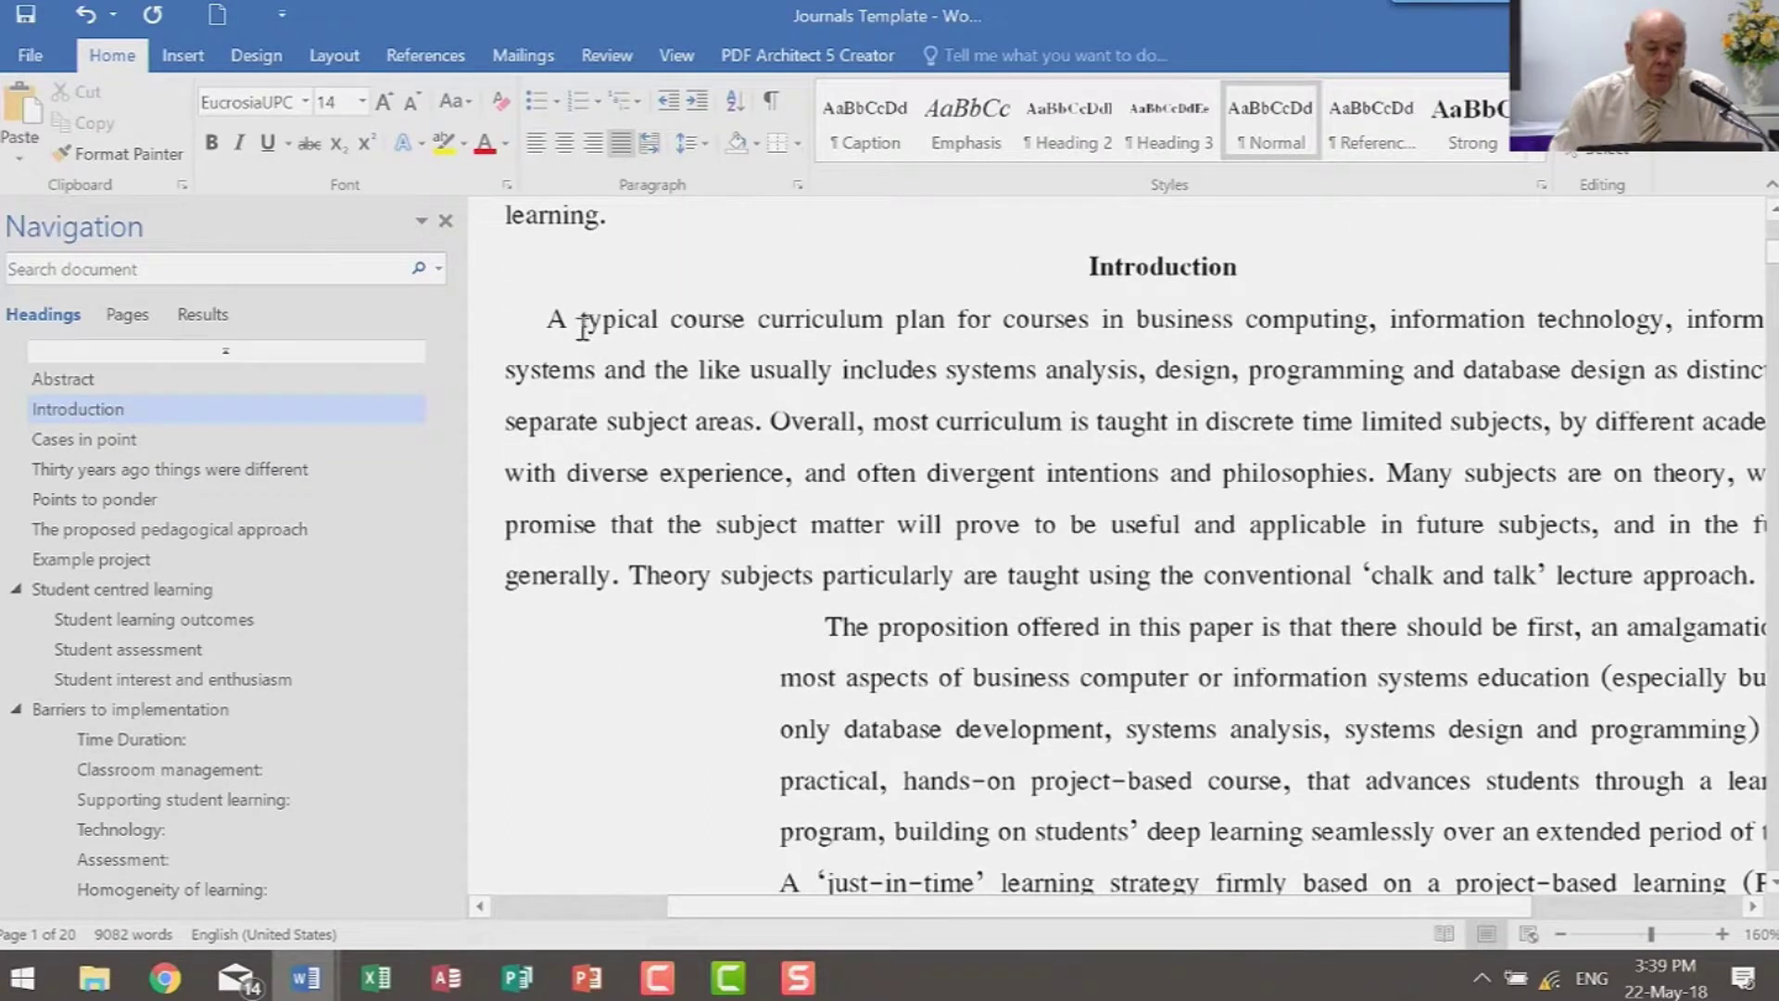
click(534, 318)
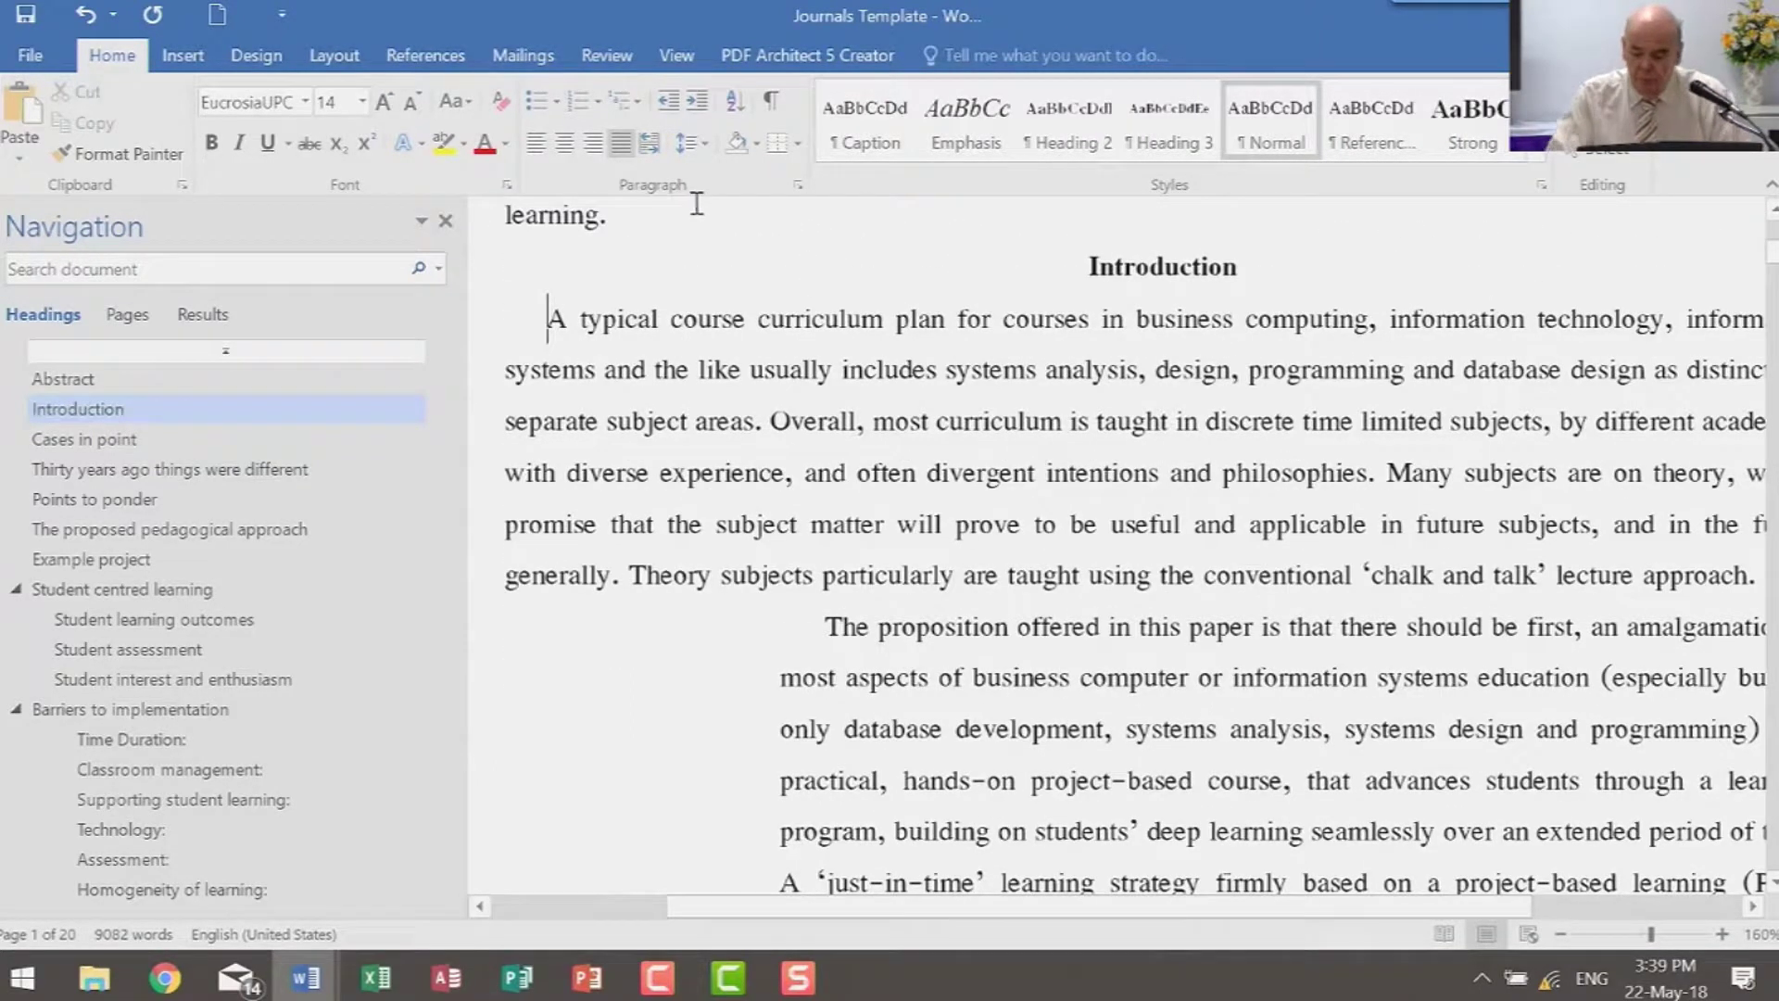
key(ctrl+shift+Down)
key(ctrl+shift+Down)
key(ctrl+shift+Down)
key(ctrl+shift+Down)
key(ctrl+shift+Down)
key(ctrl+shift+Down)
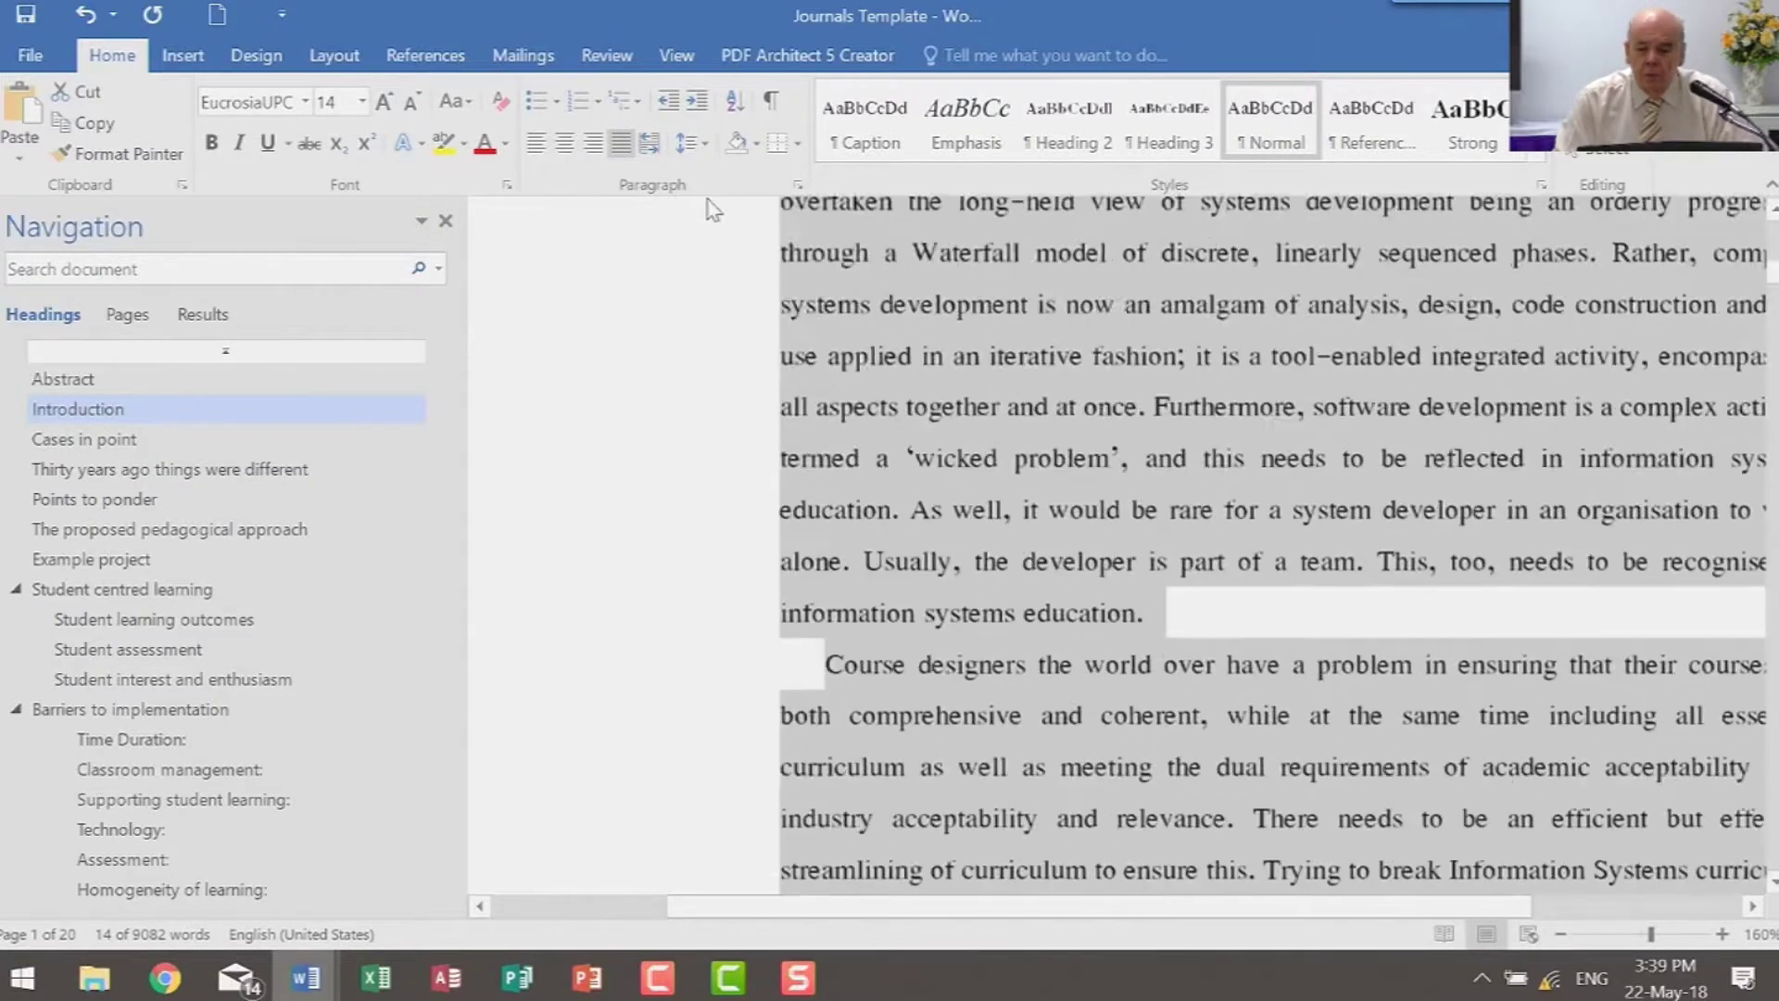
key(ctrl+shift+Down)
key(ctrl+shift+Down)
key(ctrl+shift+Down)
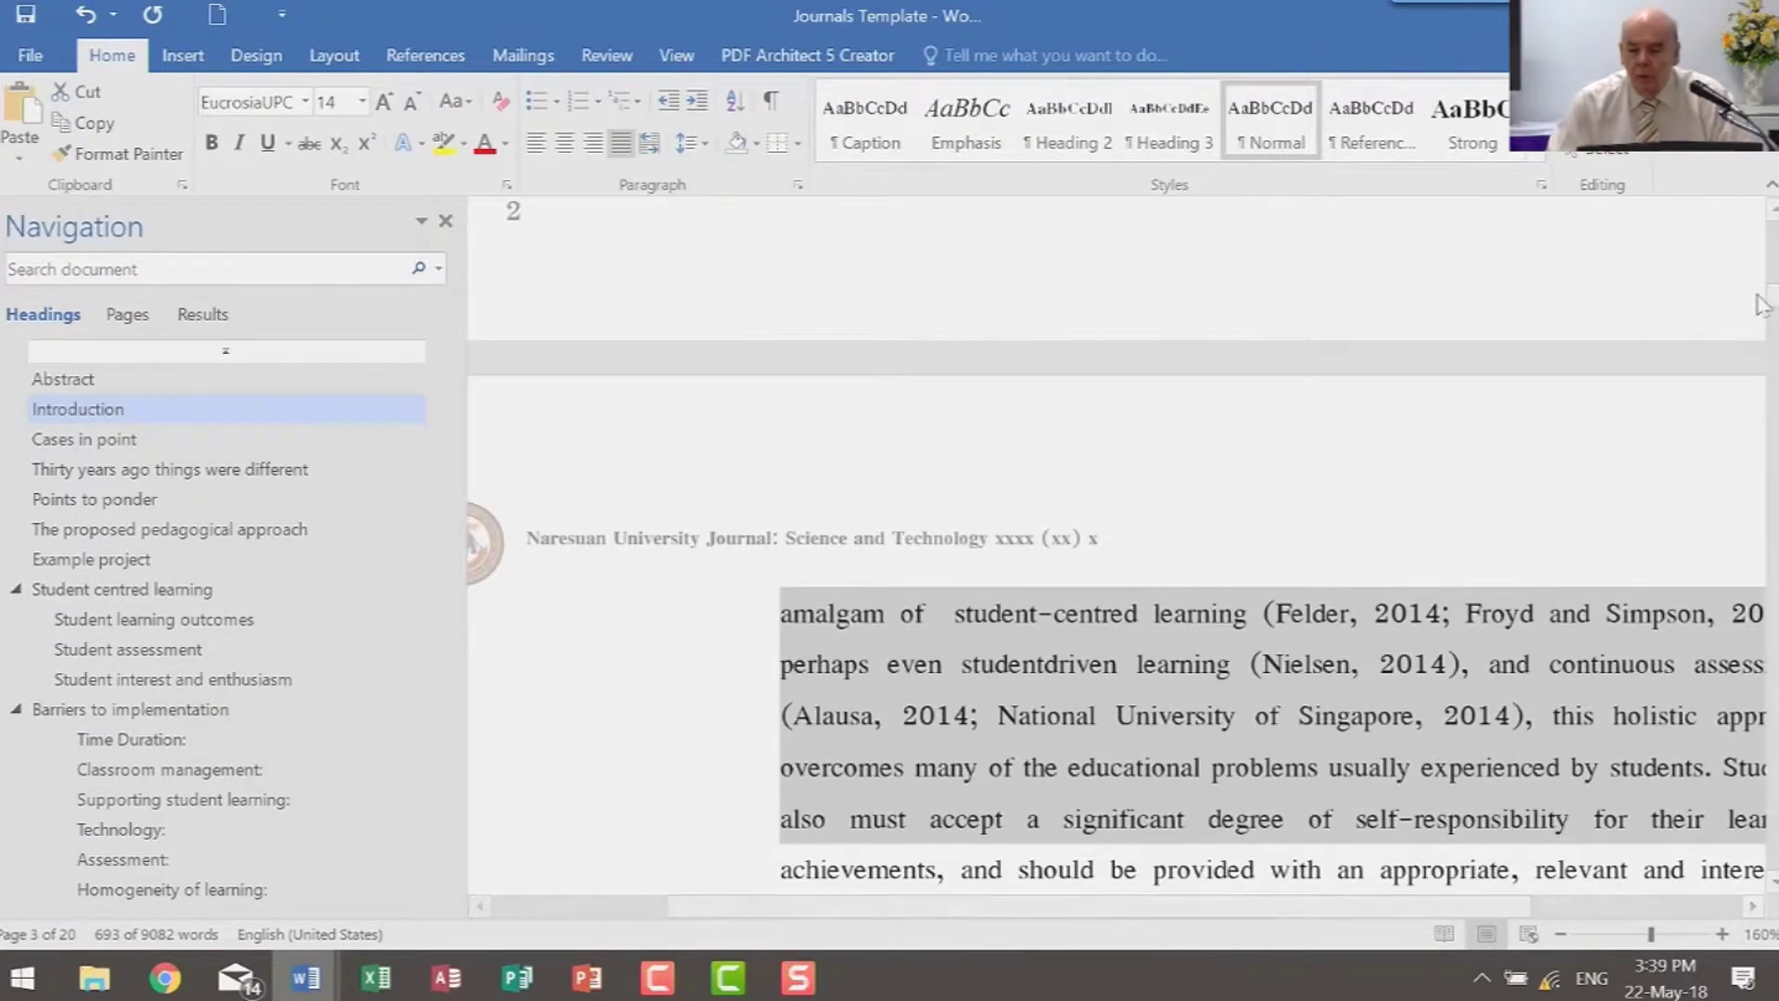
drag(1772, 295, 1772, 862)
shift+click(979, 546)
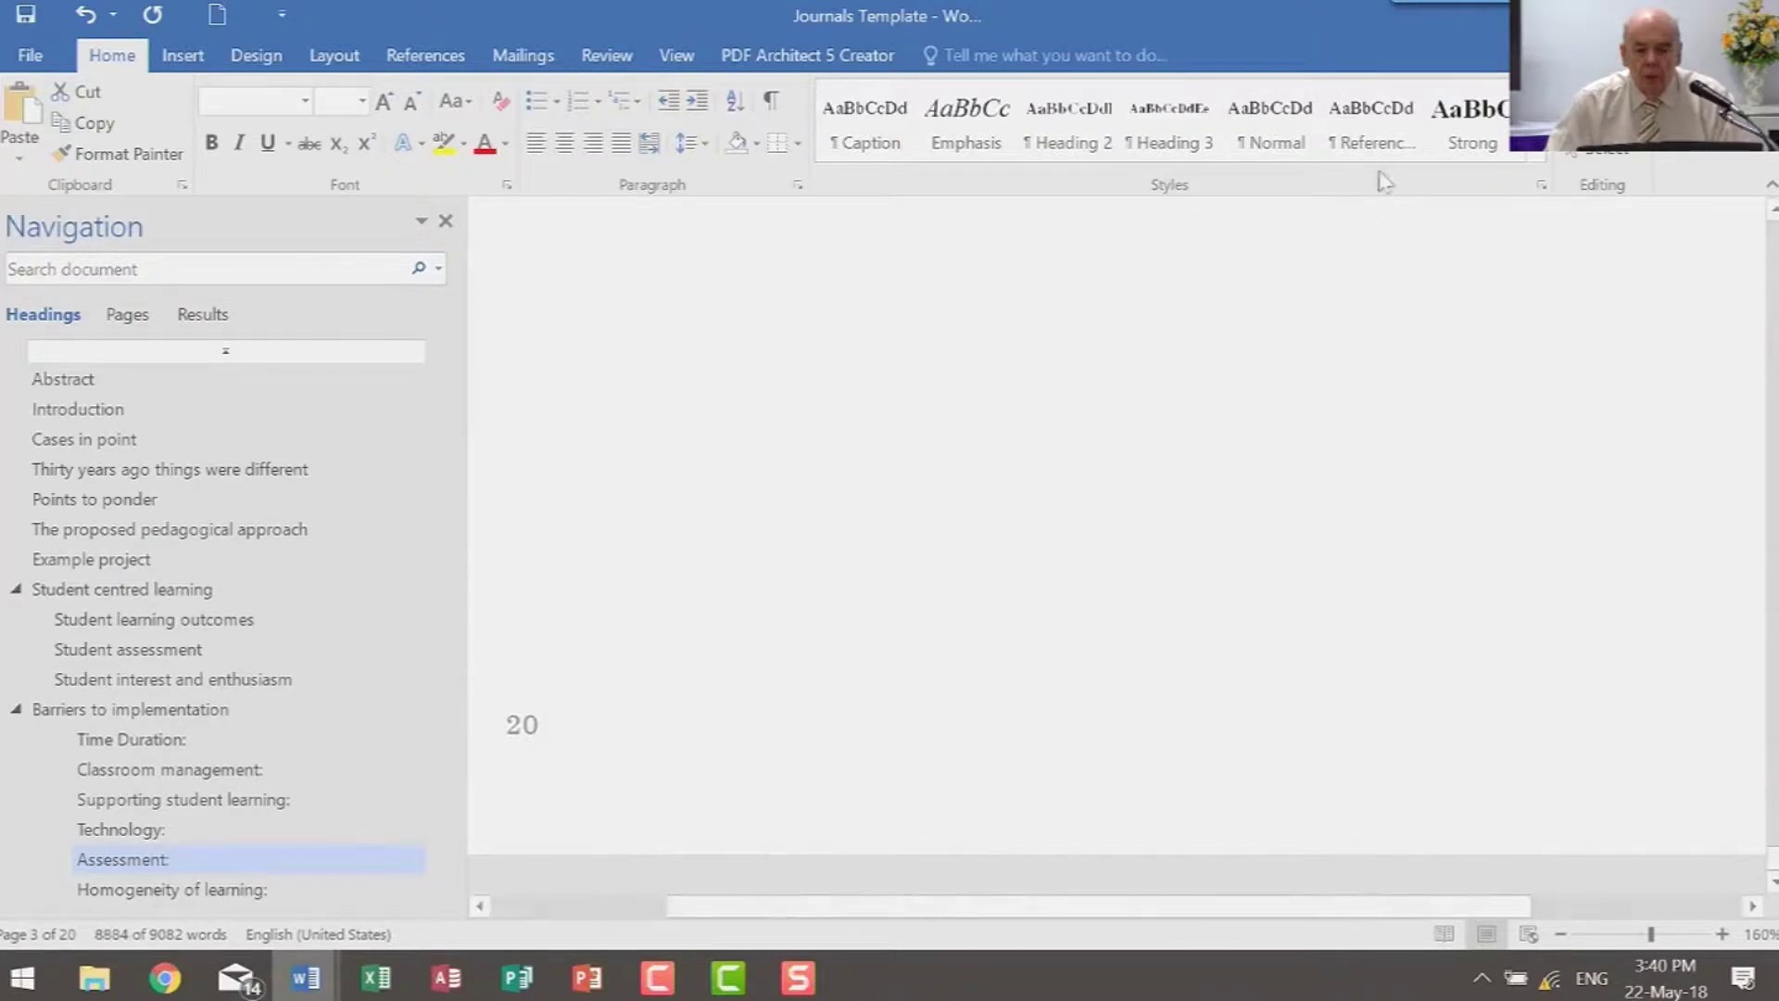
Apply the Heading 1 style to the "References" heading above the reference list
scroll(1152, 639, up, 10)
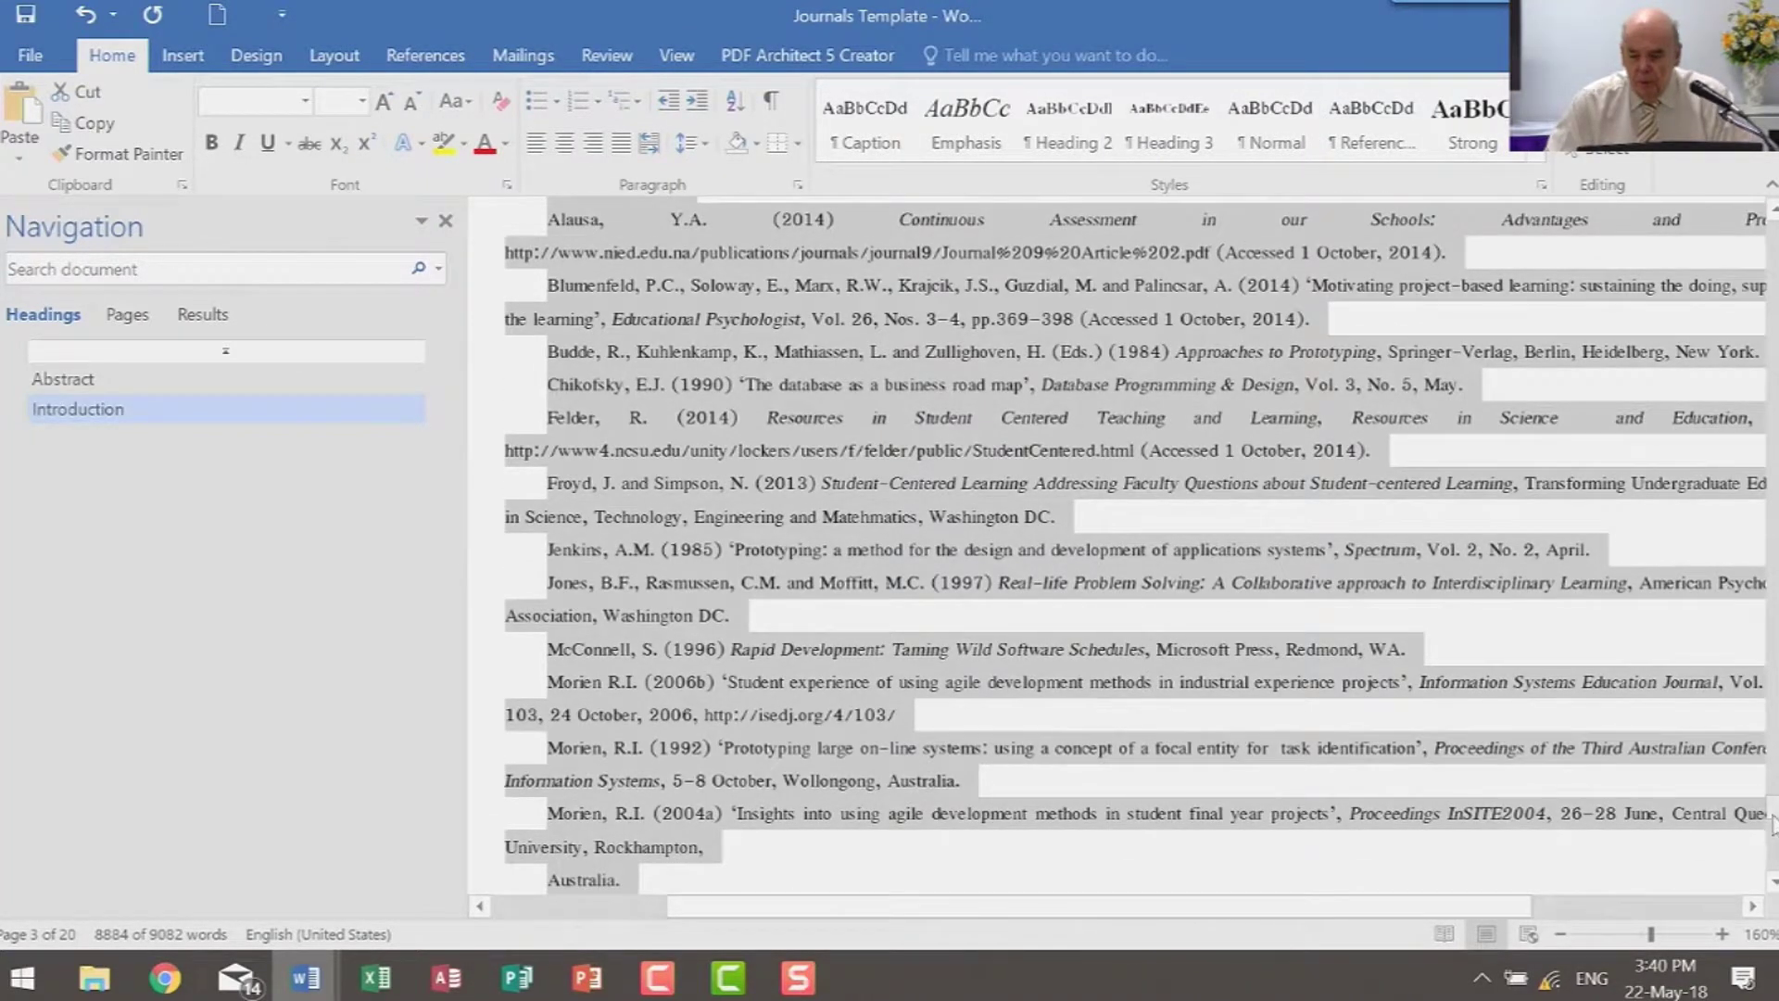
scroll(752, 683, down, 10)
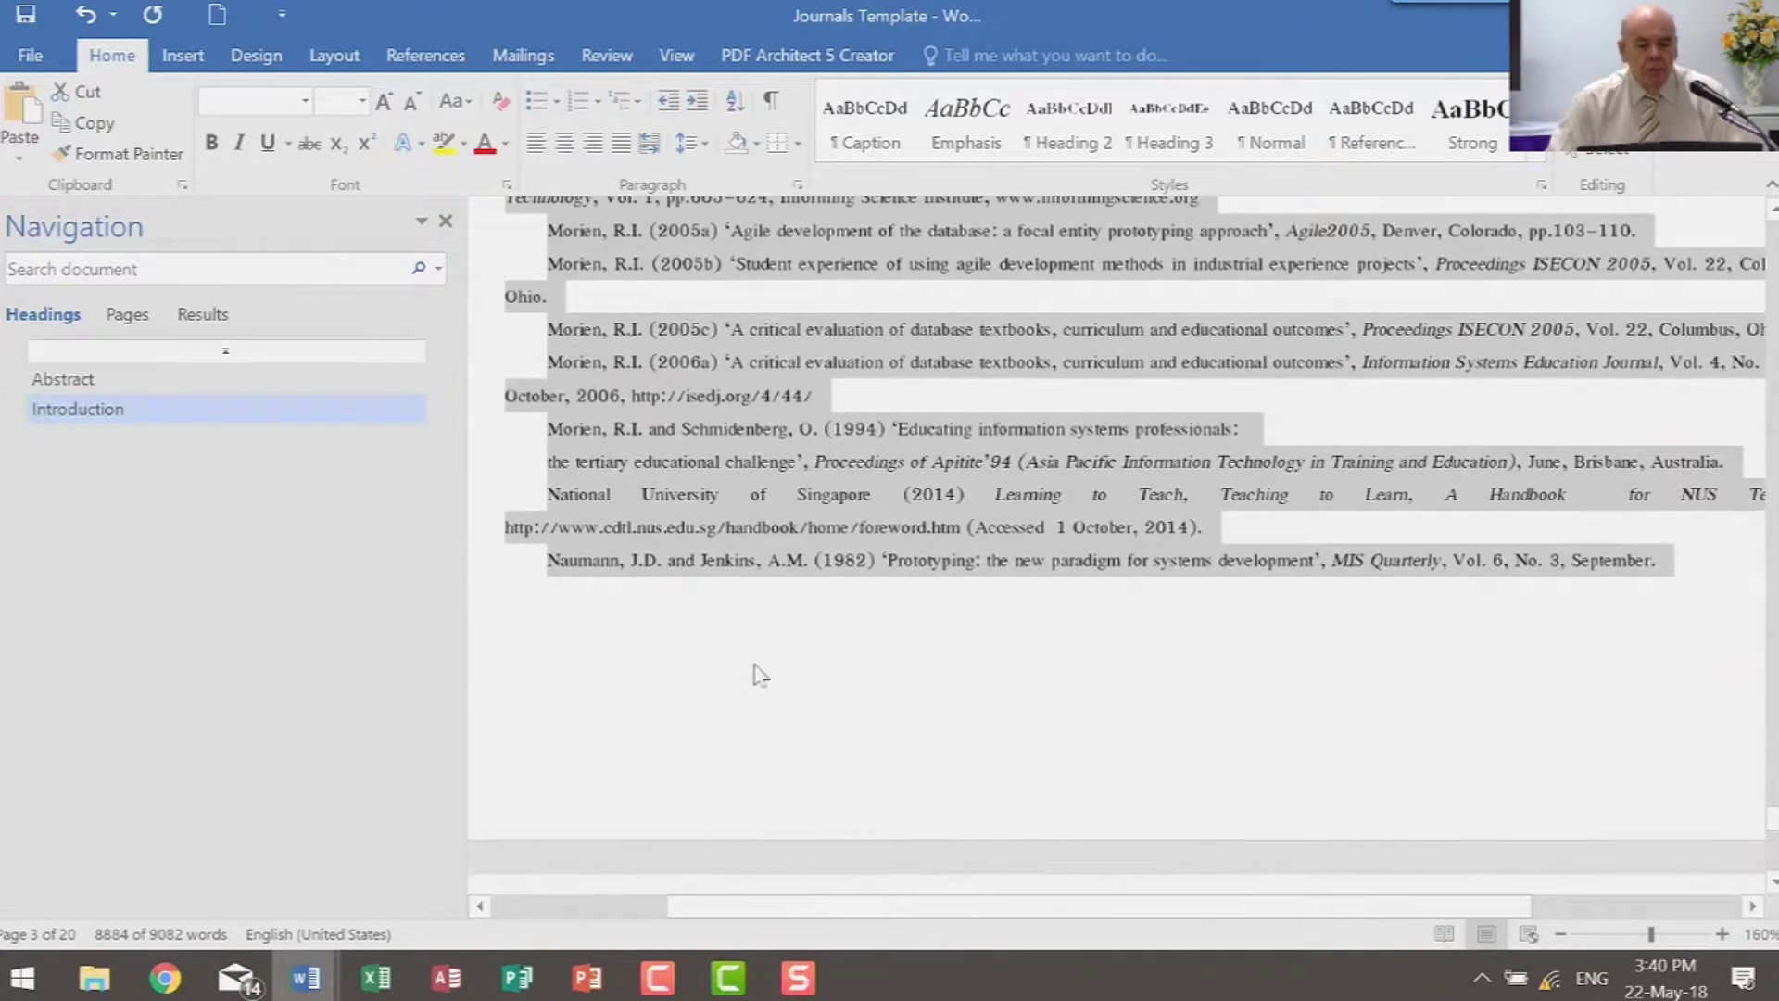
scroll(753, 683, up, 12)
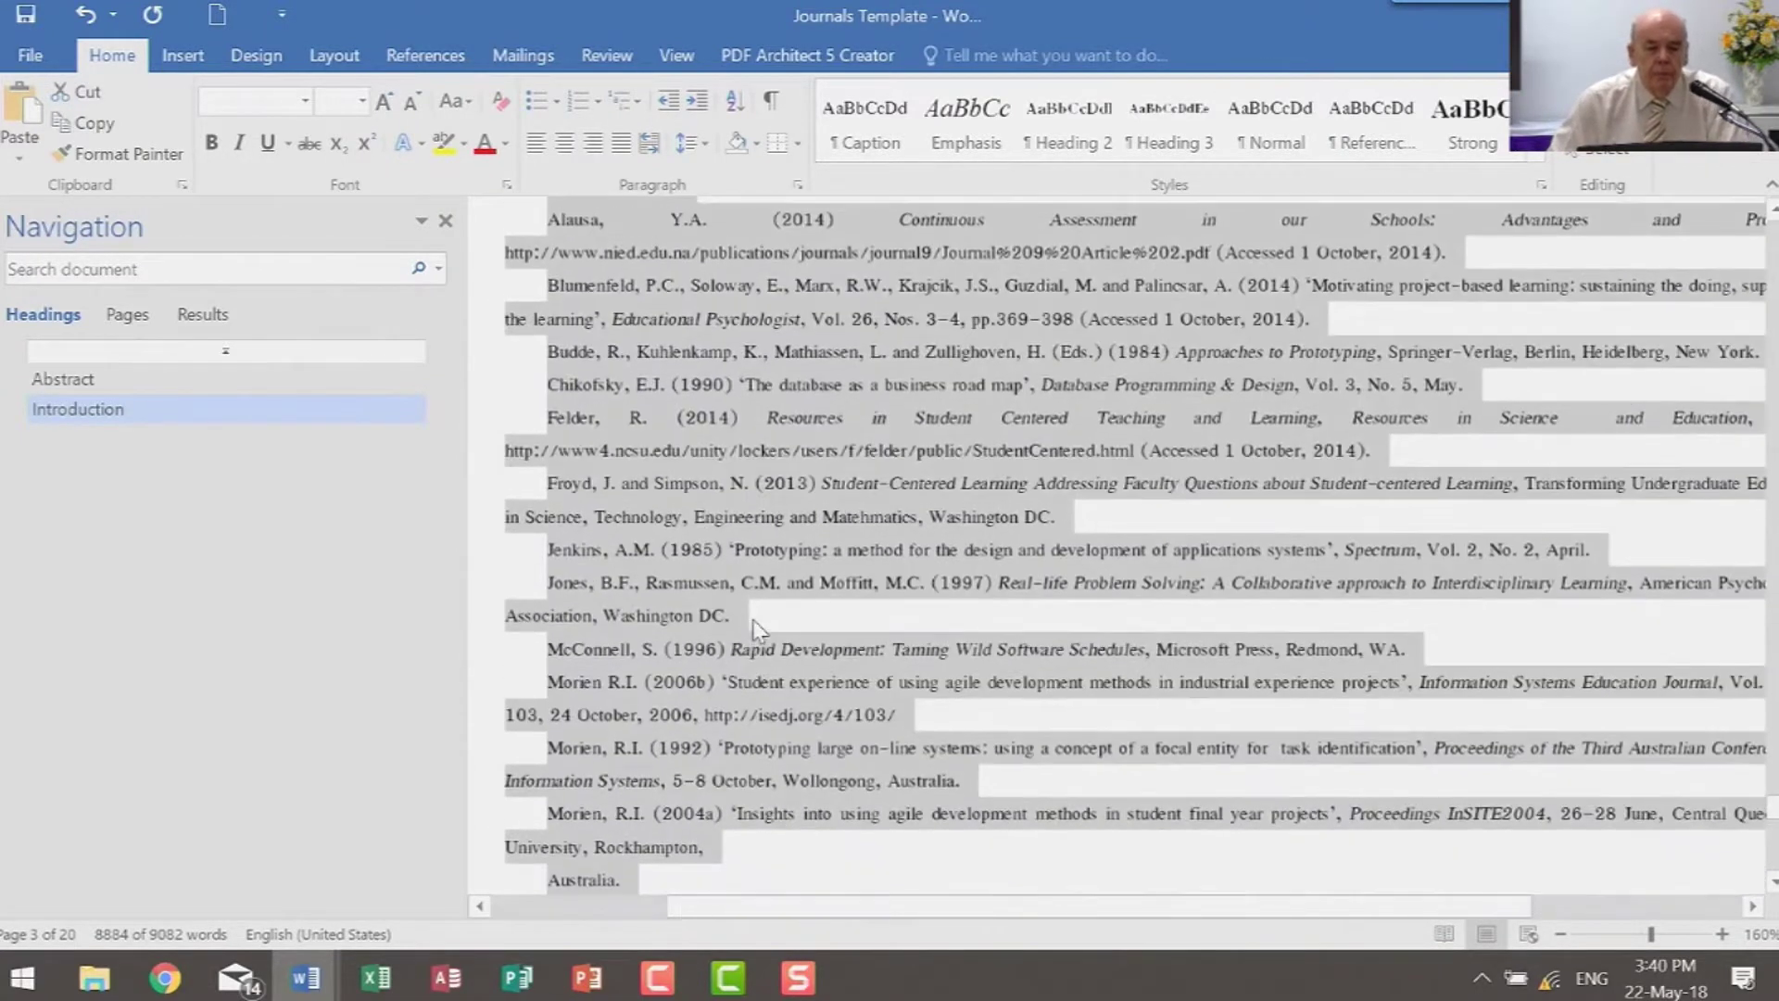
click(616, 609)
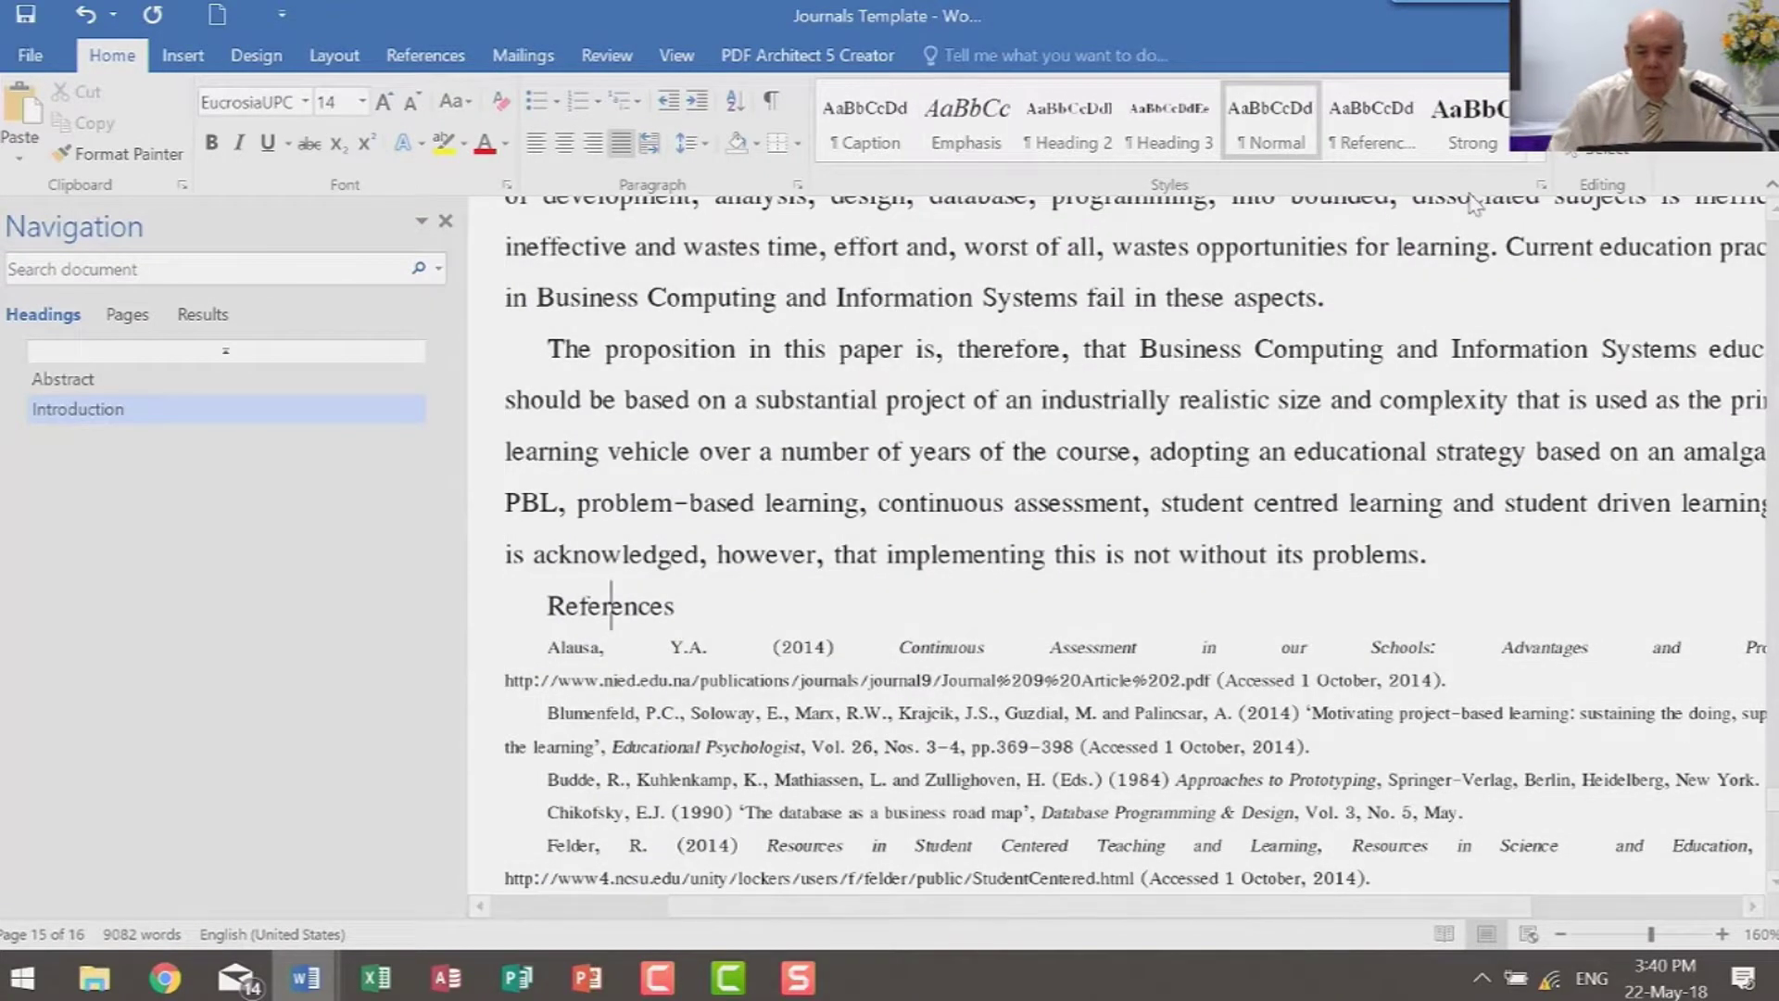
click(1541, 167)
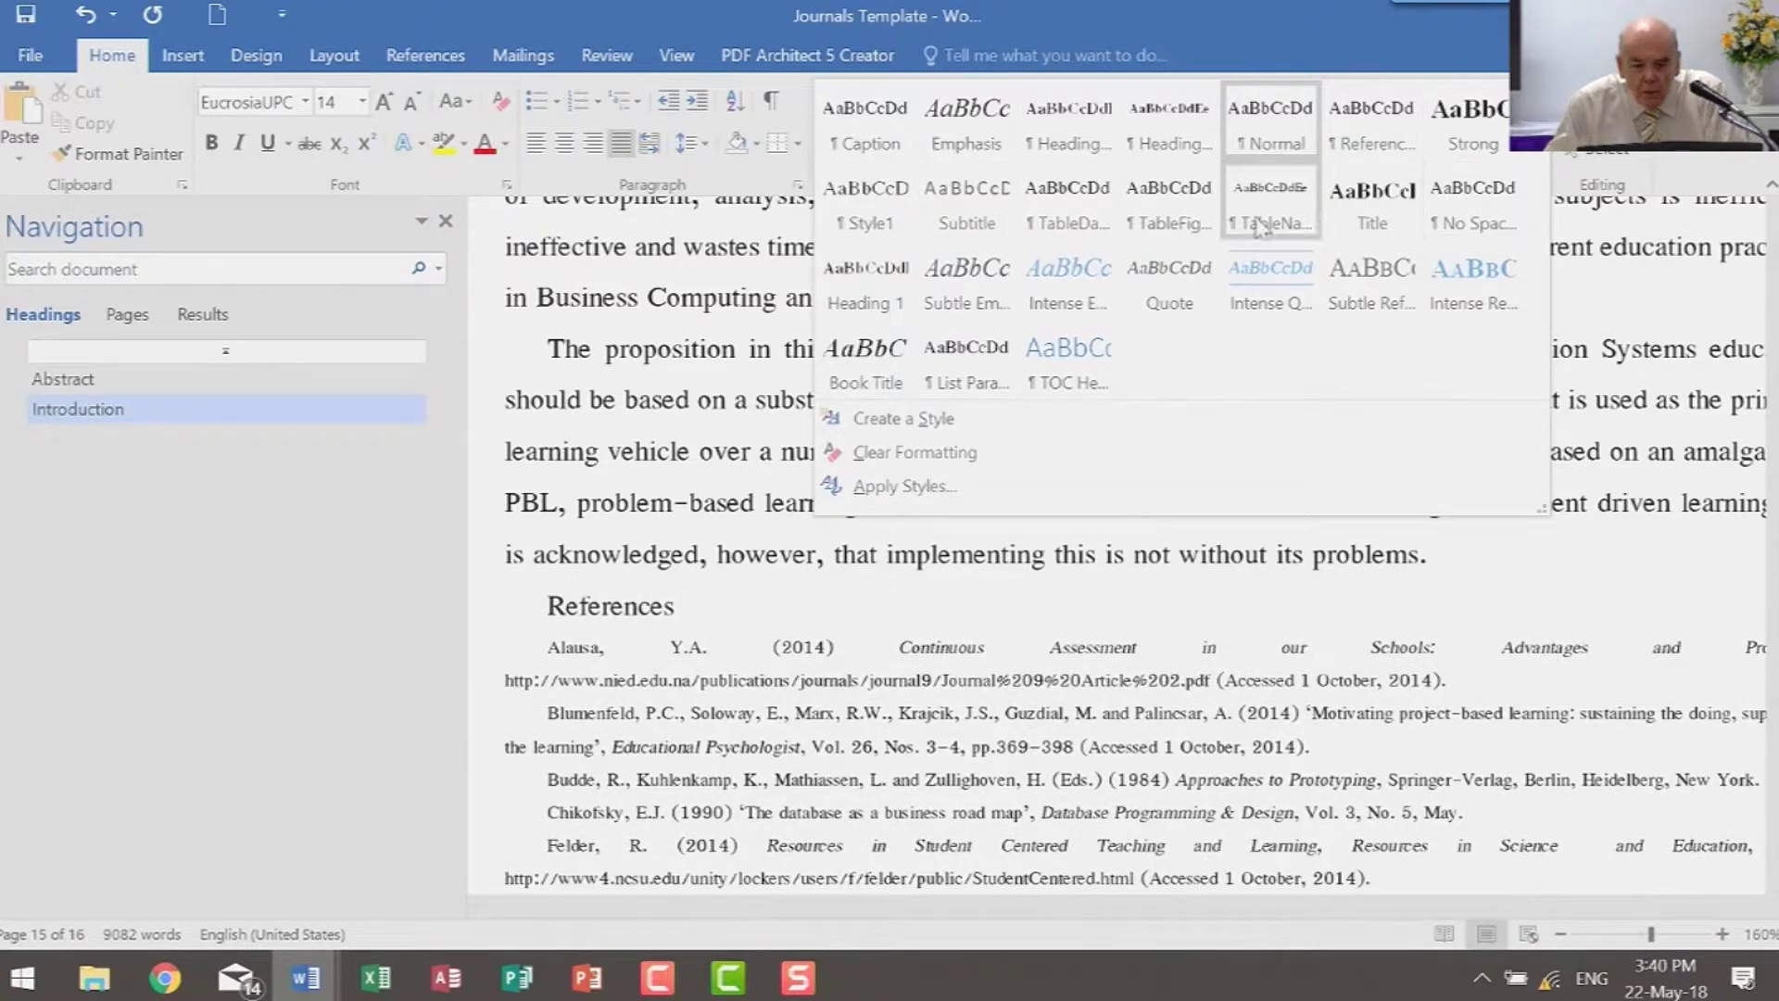
click(871, 295)
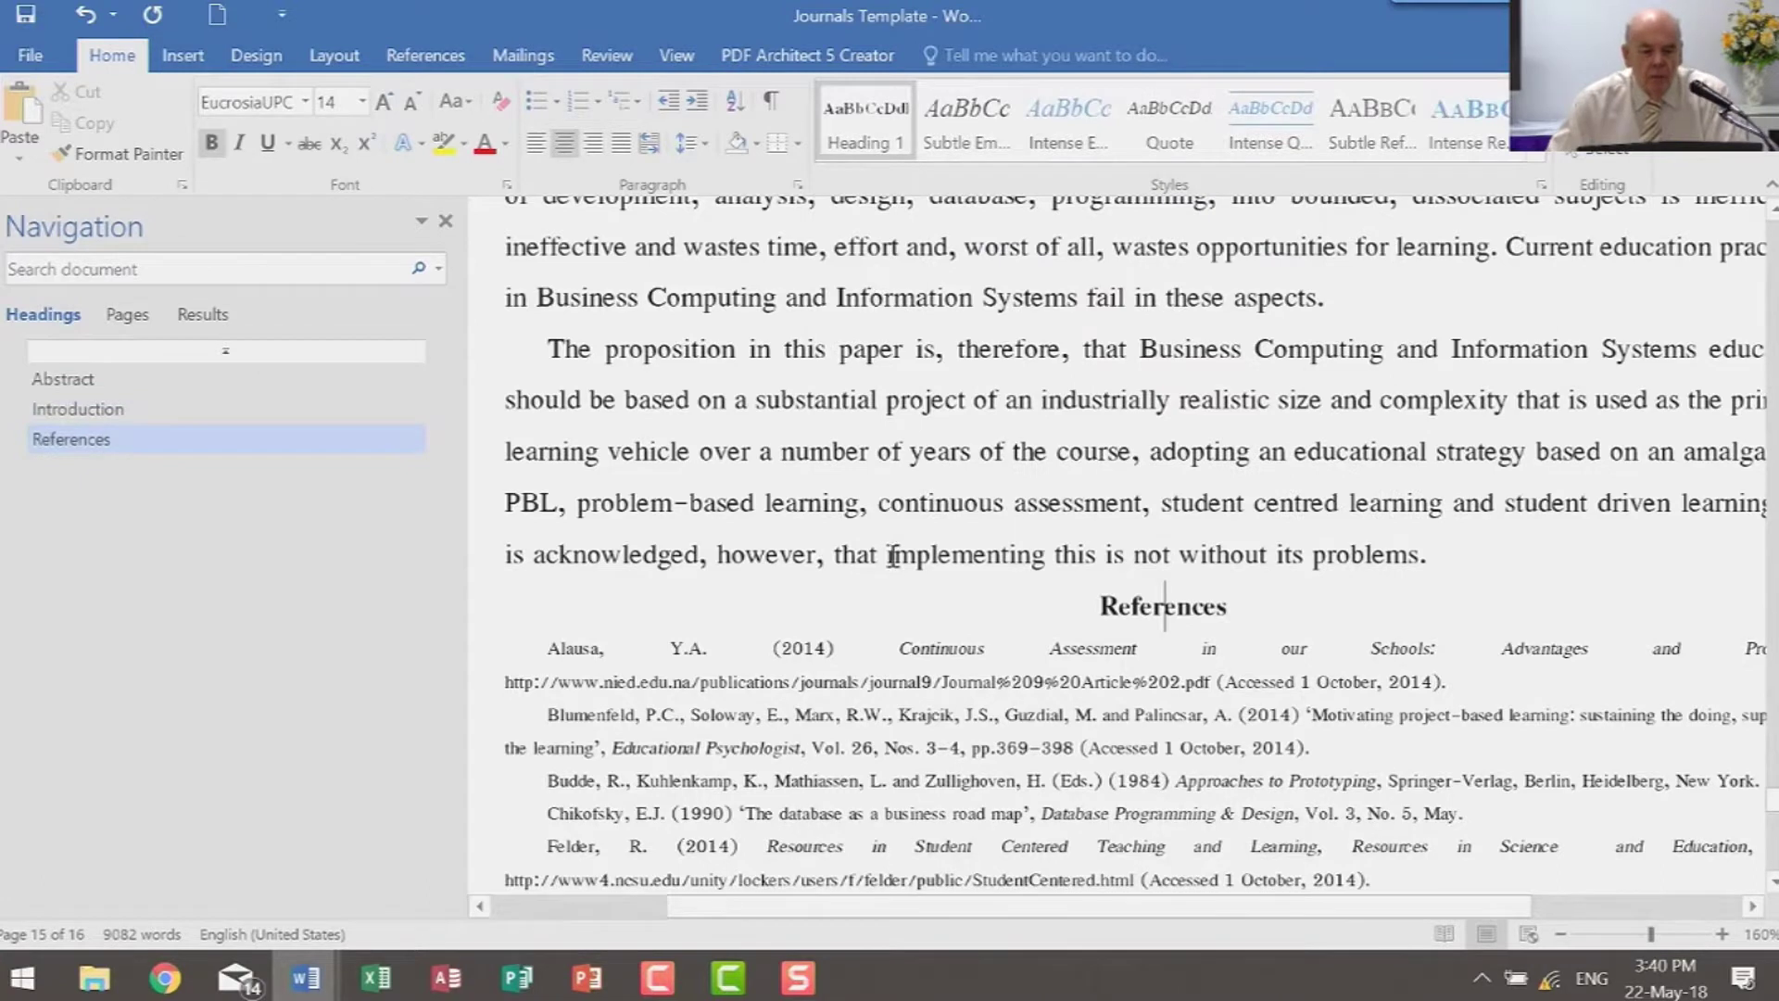
Apply the template's reference style to the entries in the reference list through the end of the paper
scroll(893, 556, down, 3)
drag(561, 341, 1246, 519)
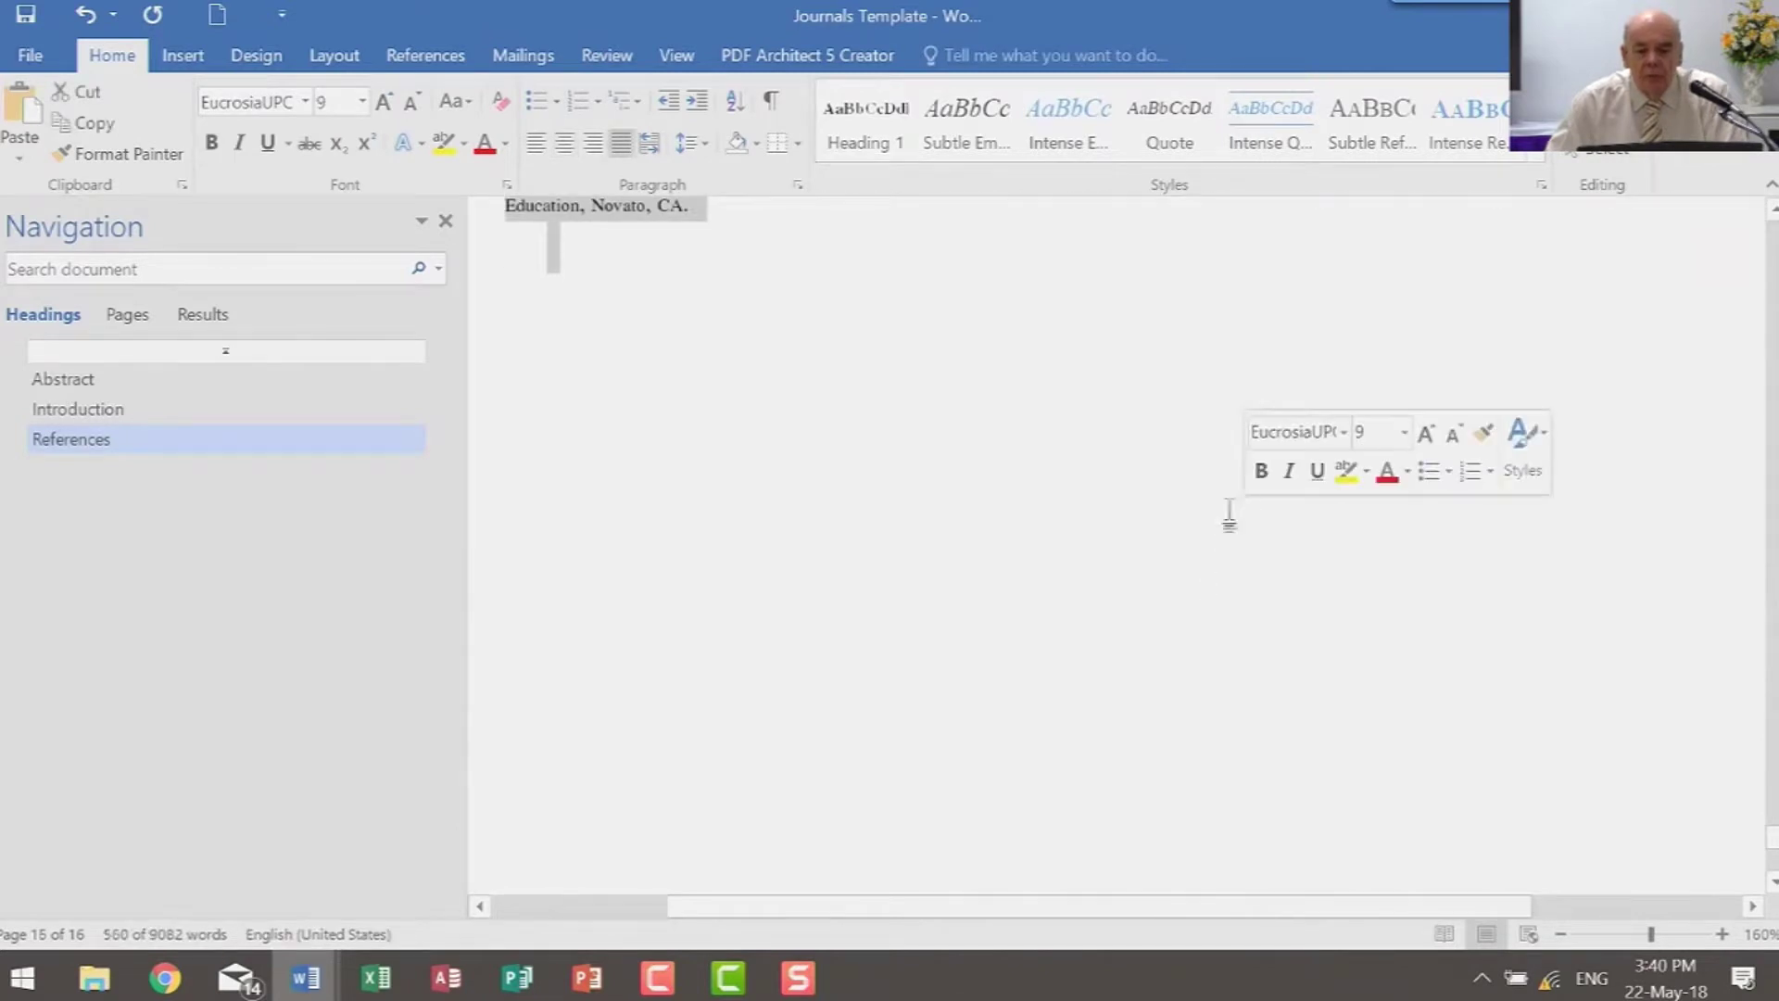
click(1542, 156)
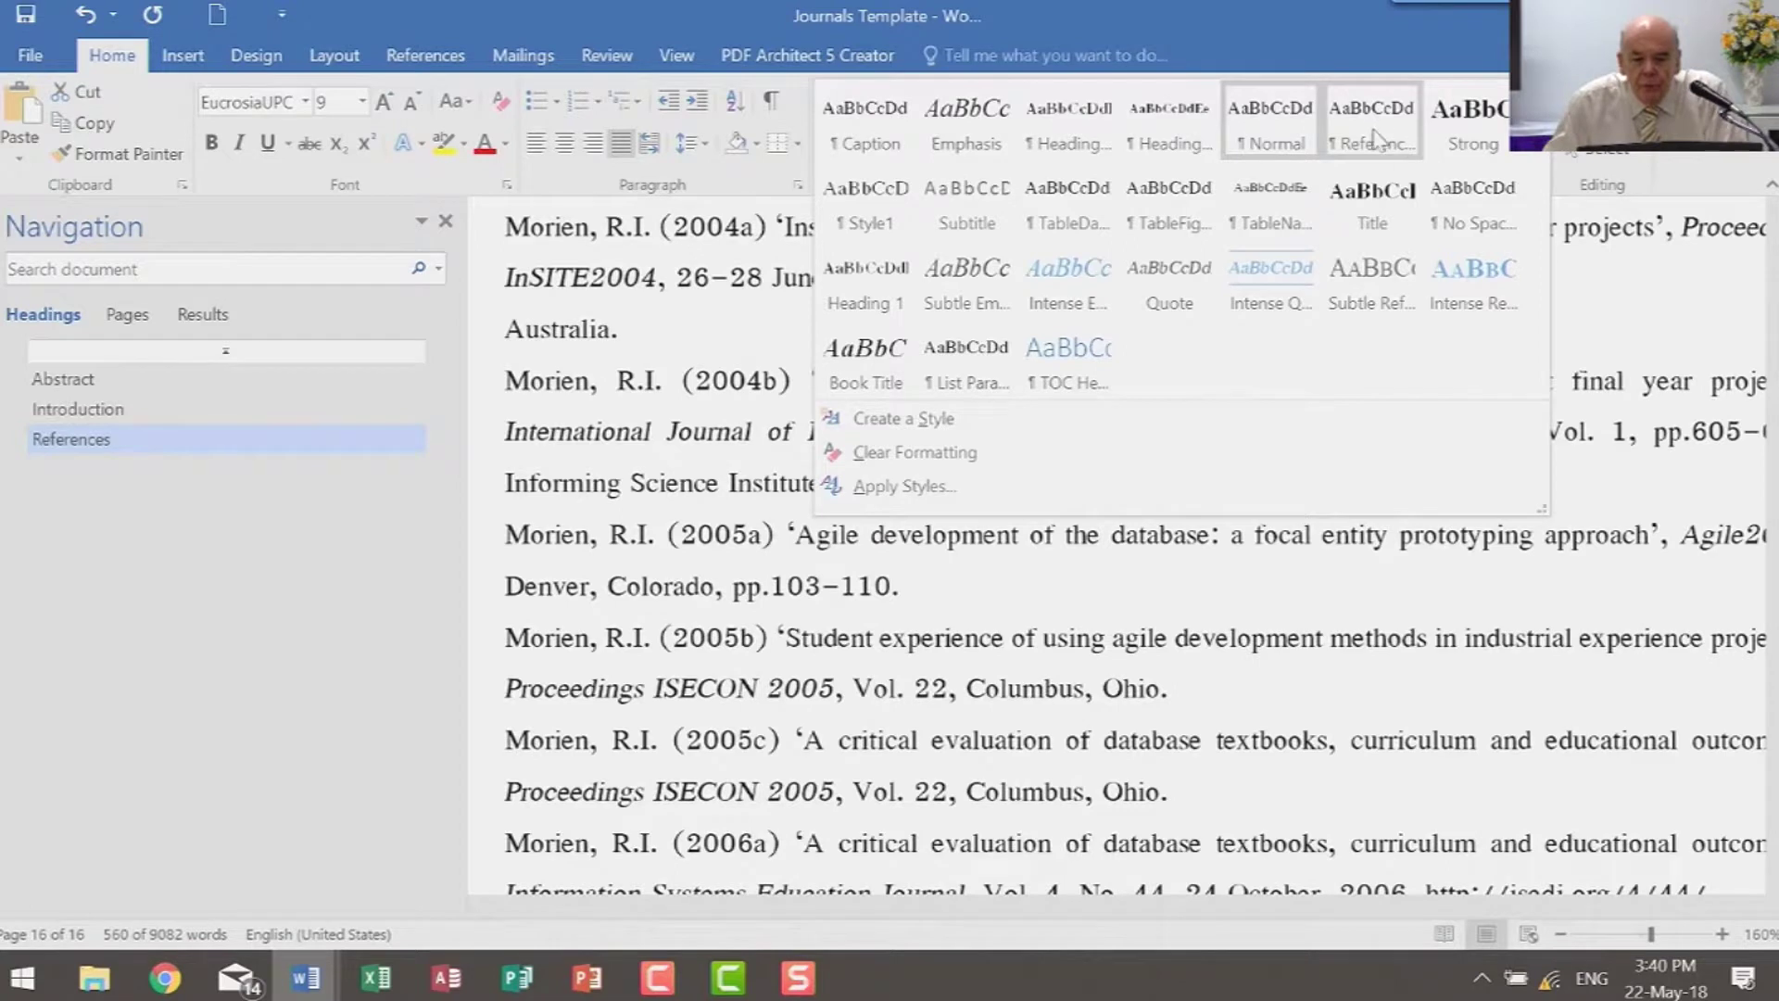
click(1372, 121)
click(833, 454)
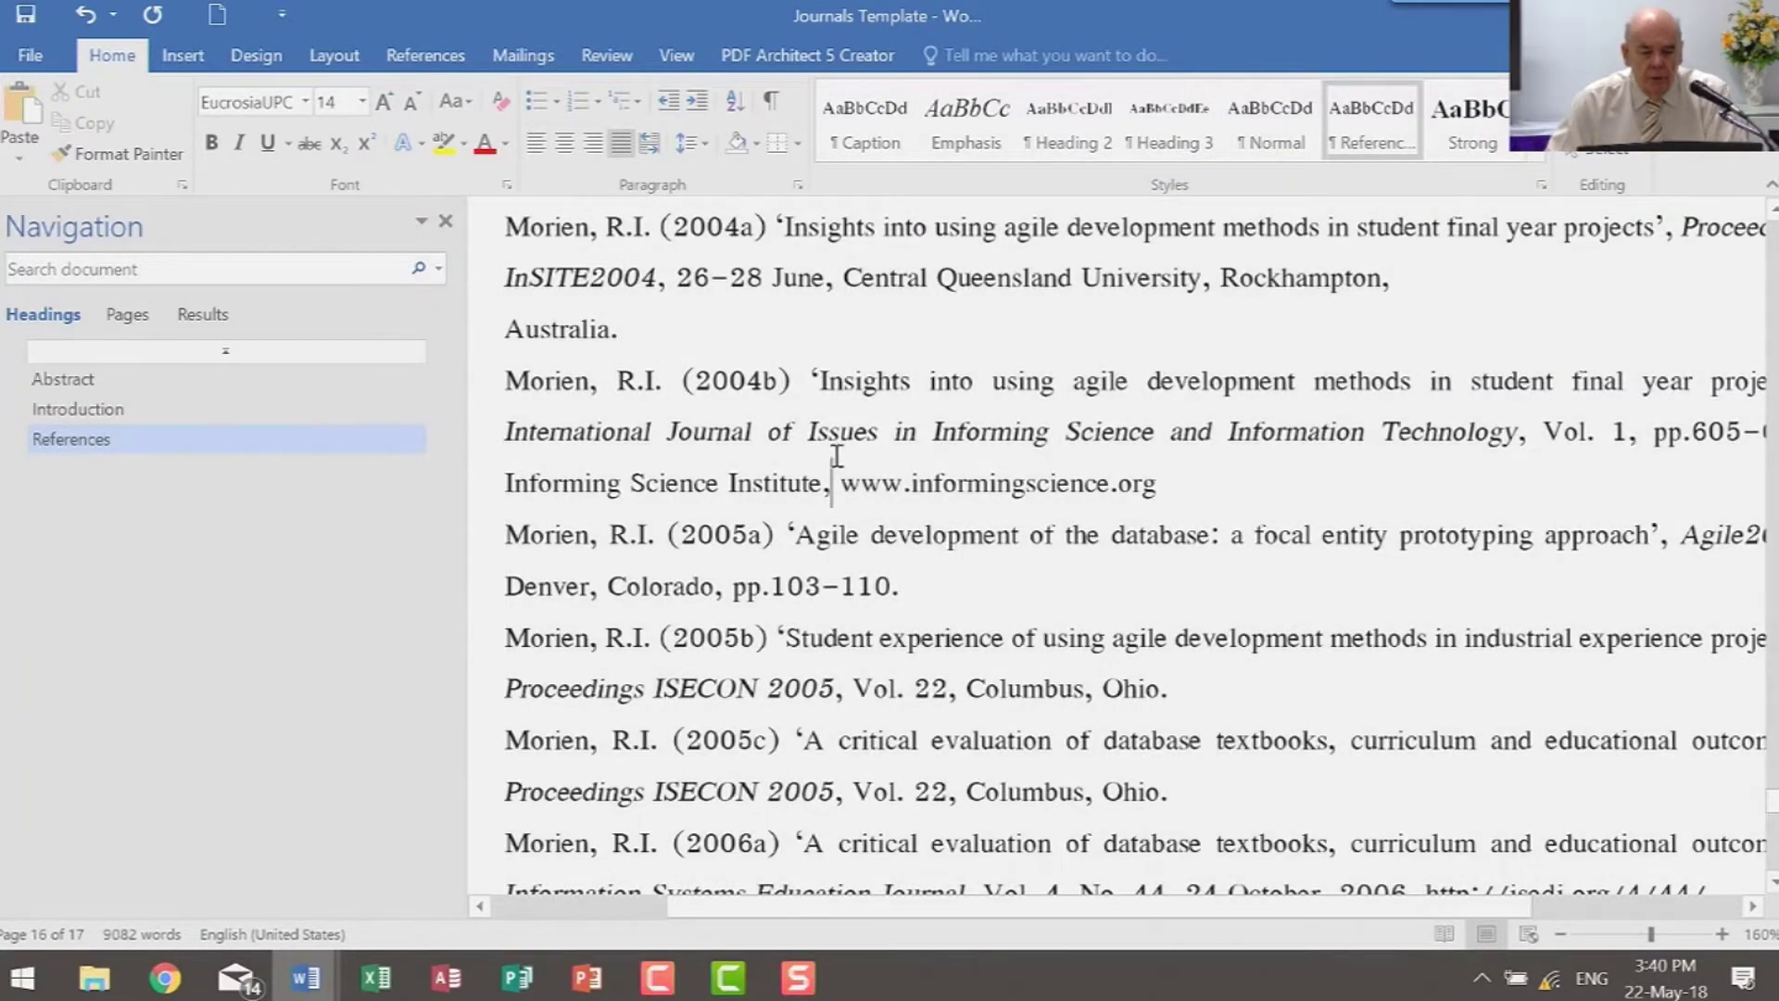
scroll(832, 454, up, 3)
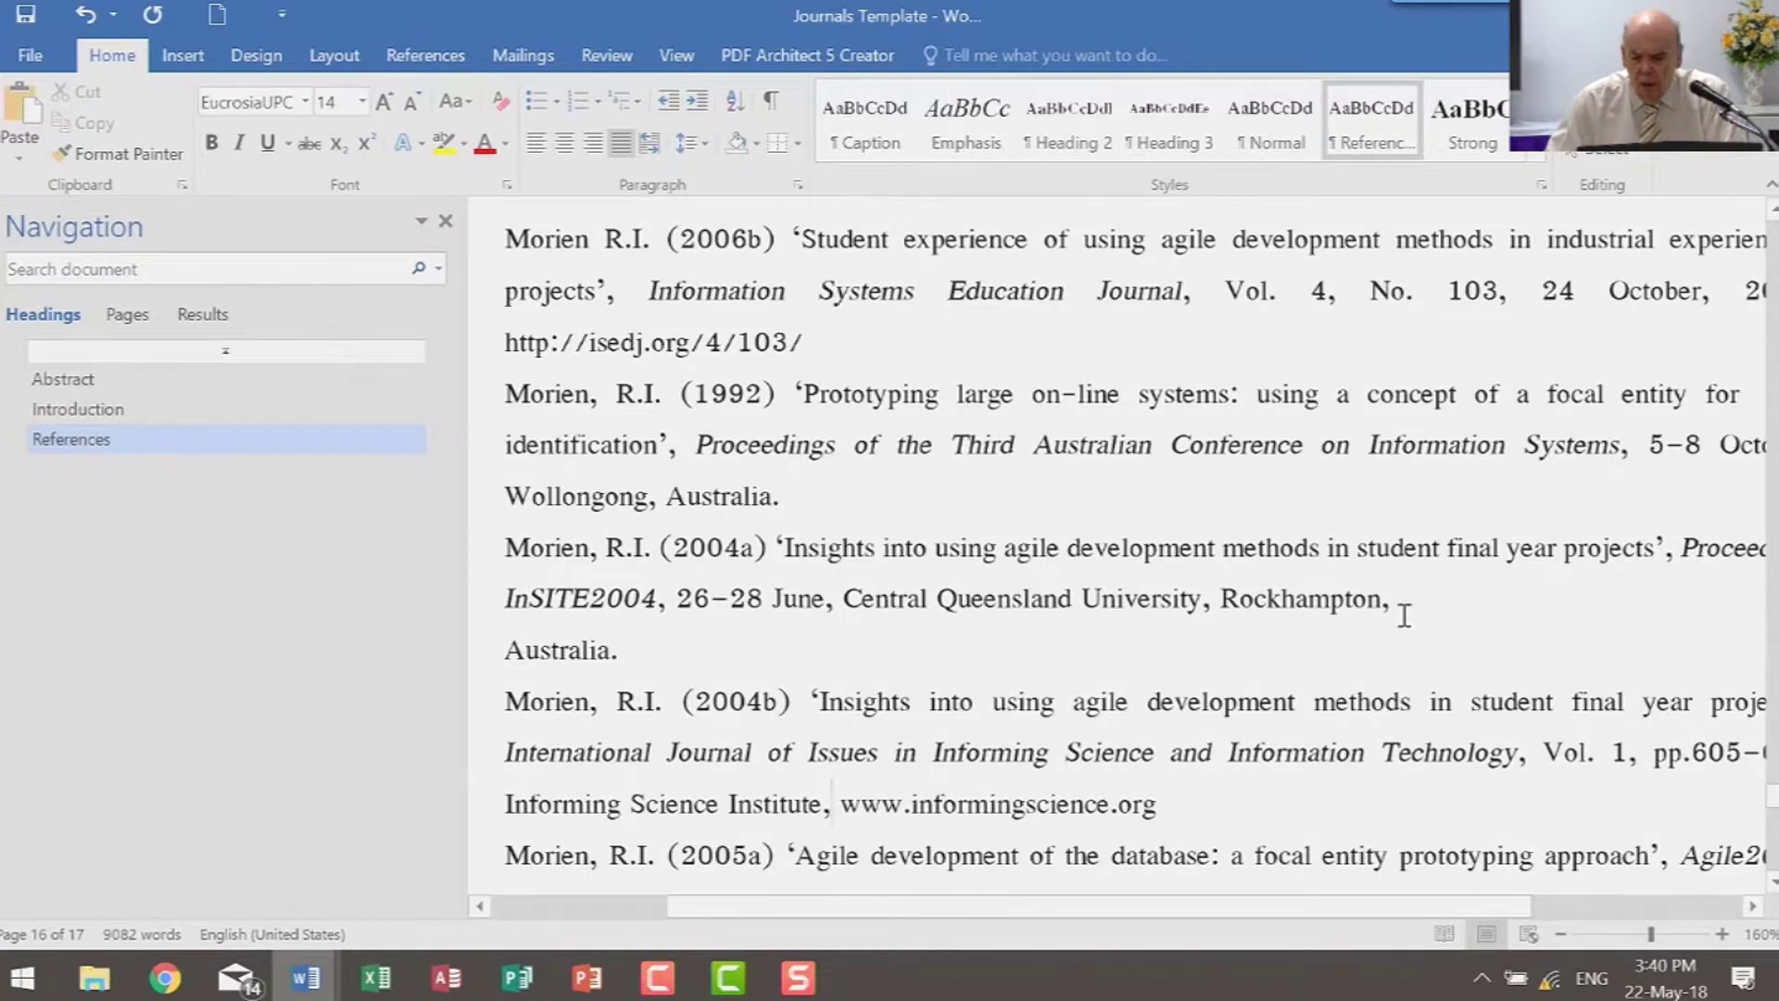
Show the formatting marks and remove the stray paragraph break before "Australia." in the InSITE2004 reference
click(771, 100)
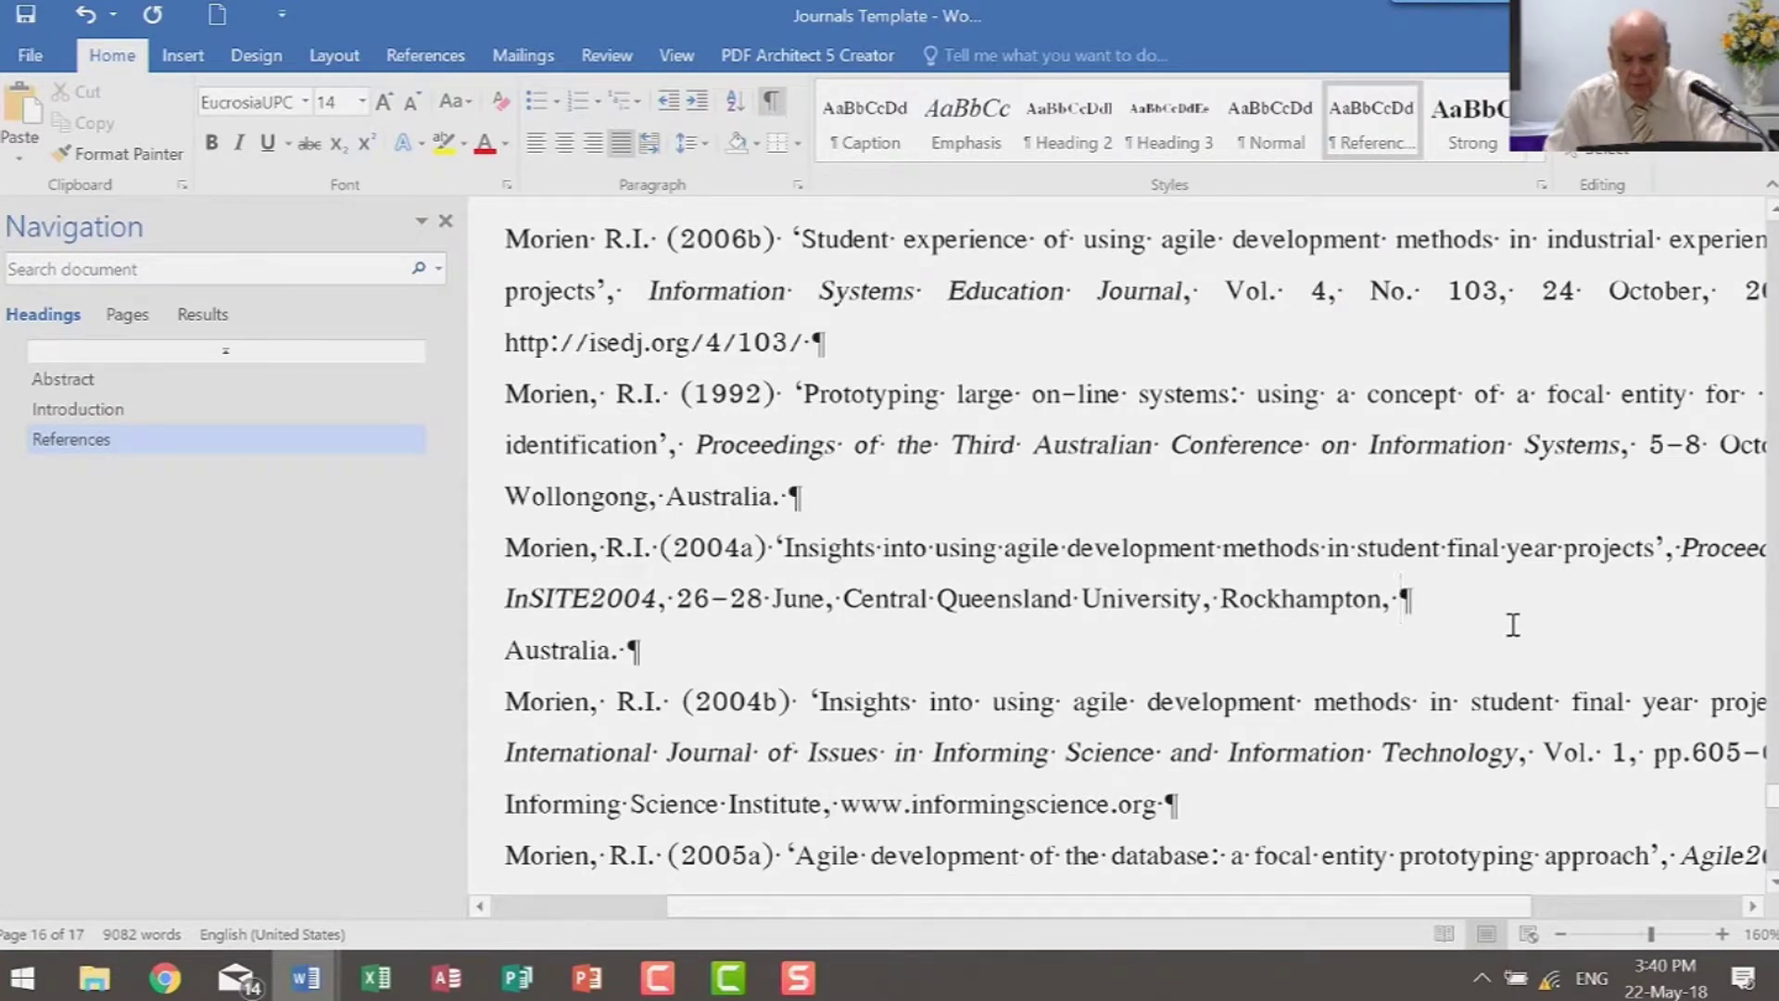
key(Delete)
Apply the Heading 1 style to the "Conclusion" heading
scroll(863, 709, down, 3)
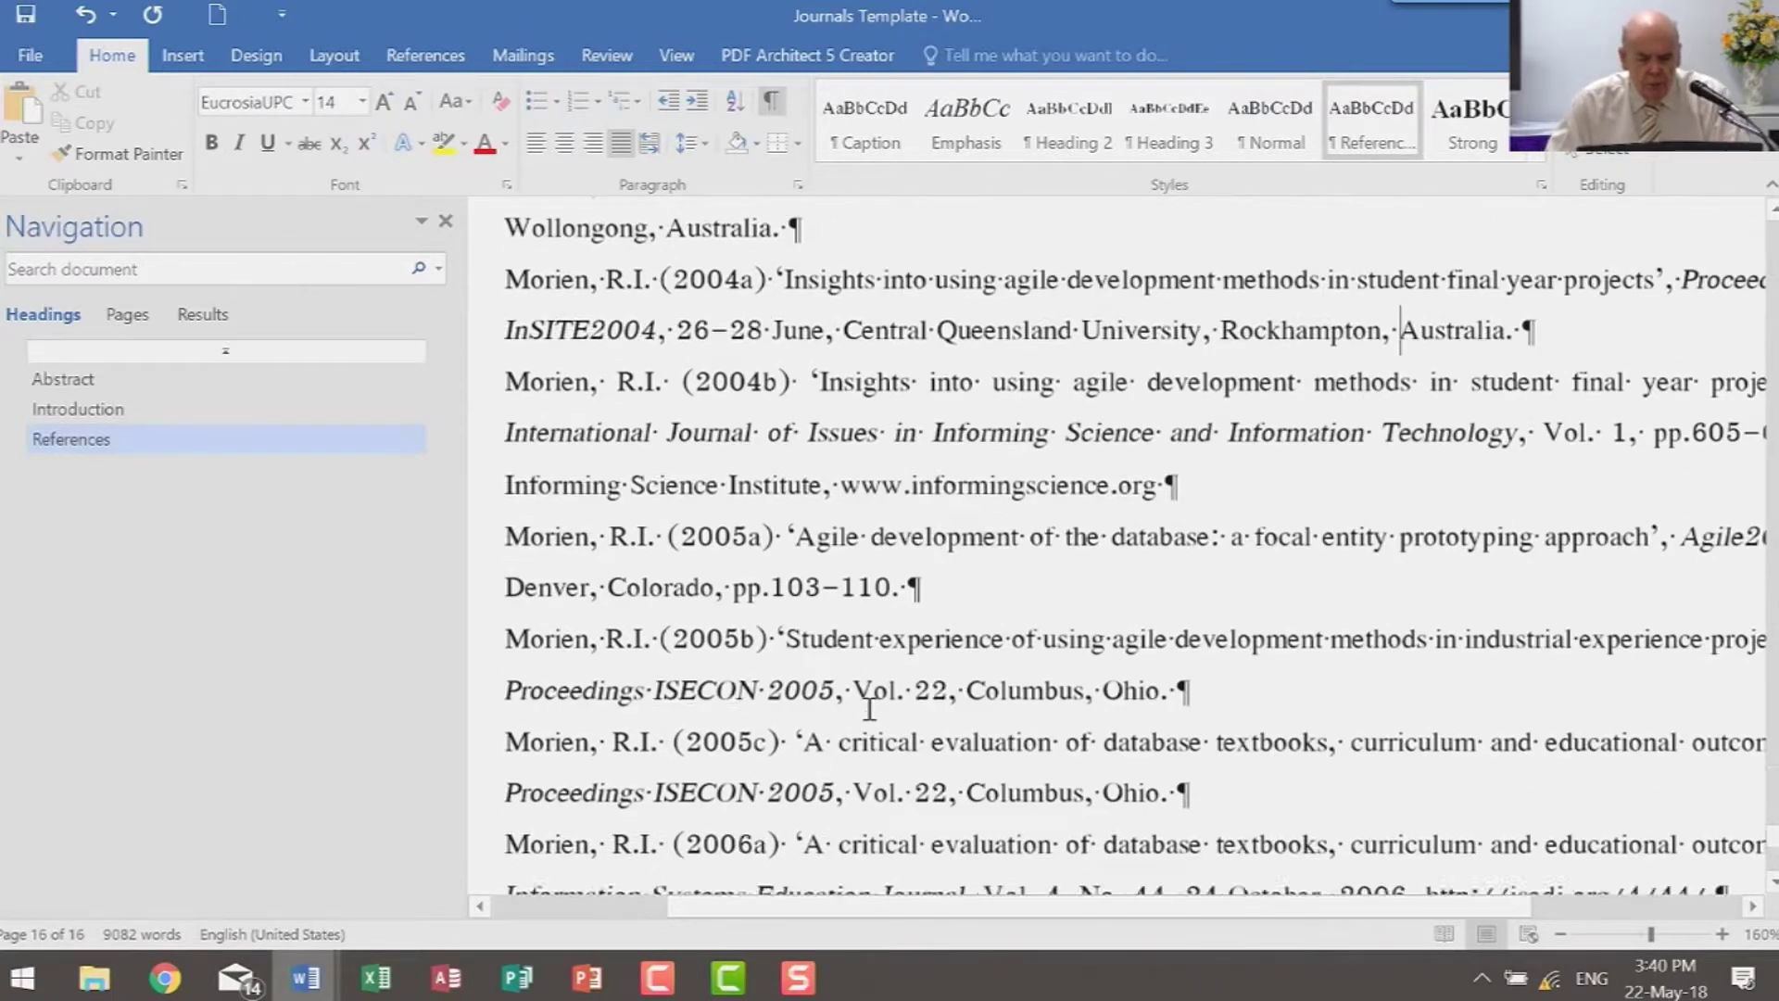
scroll(917, 554, down, 9)
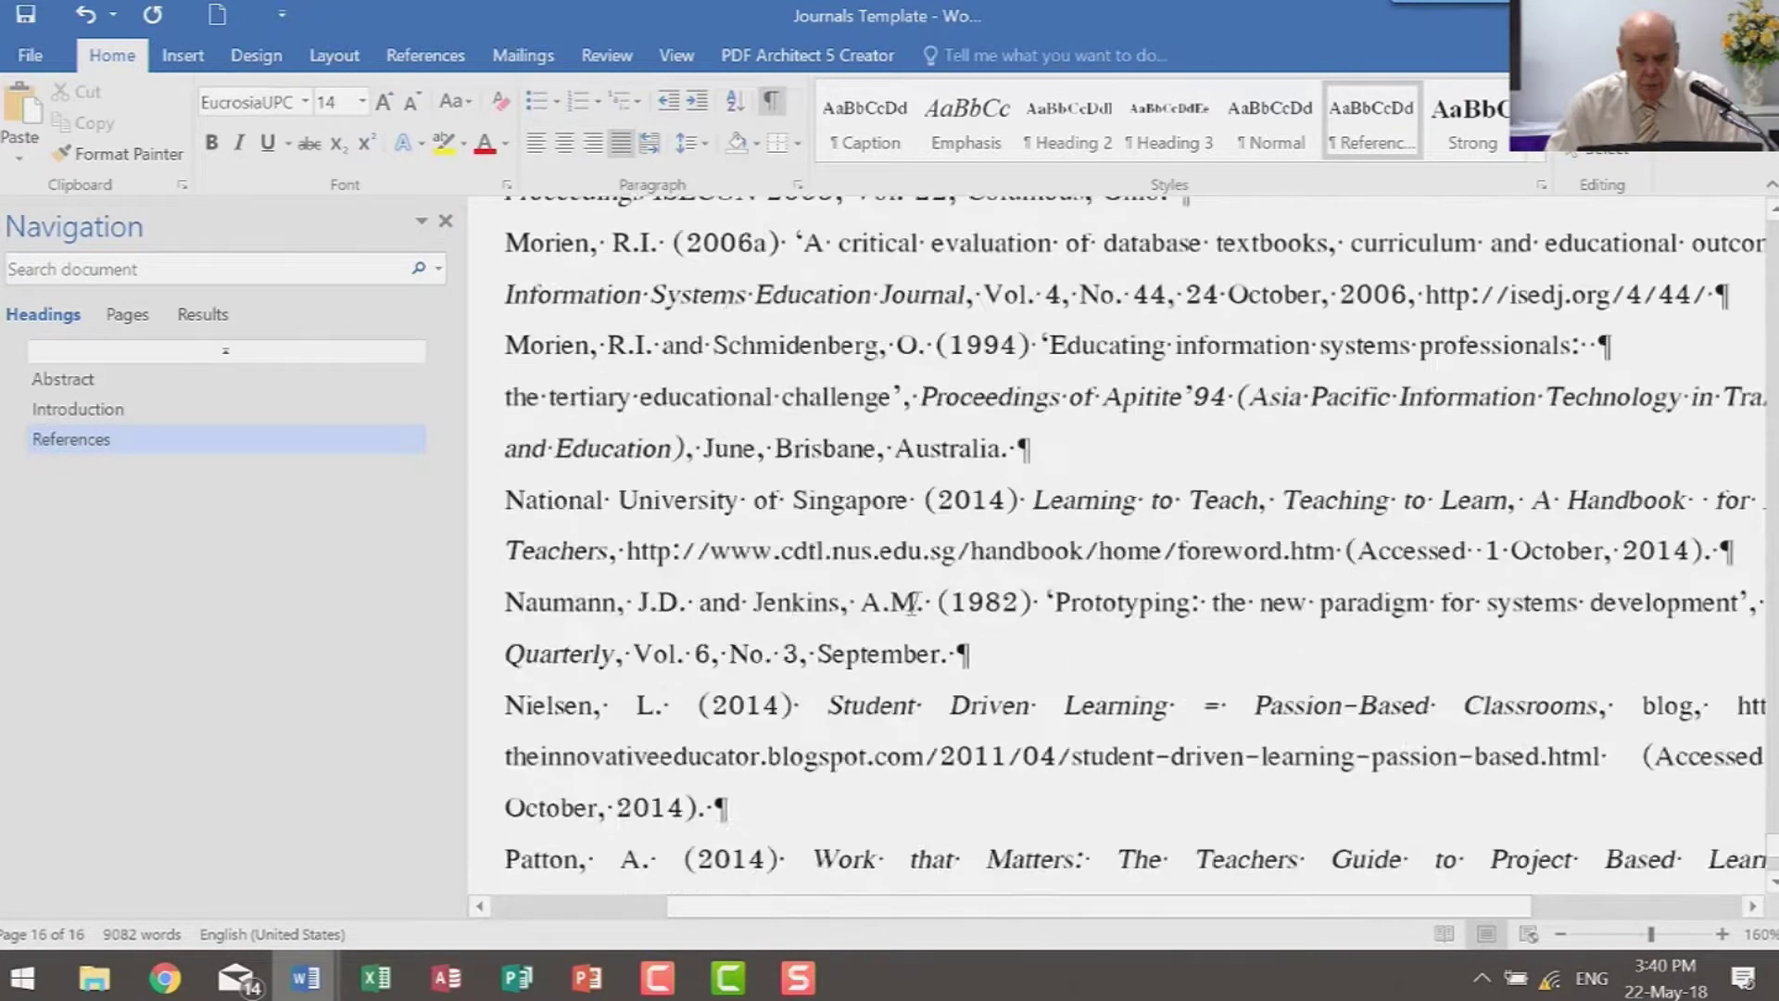
scroll(915, 621, up, 15)
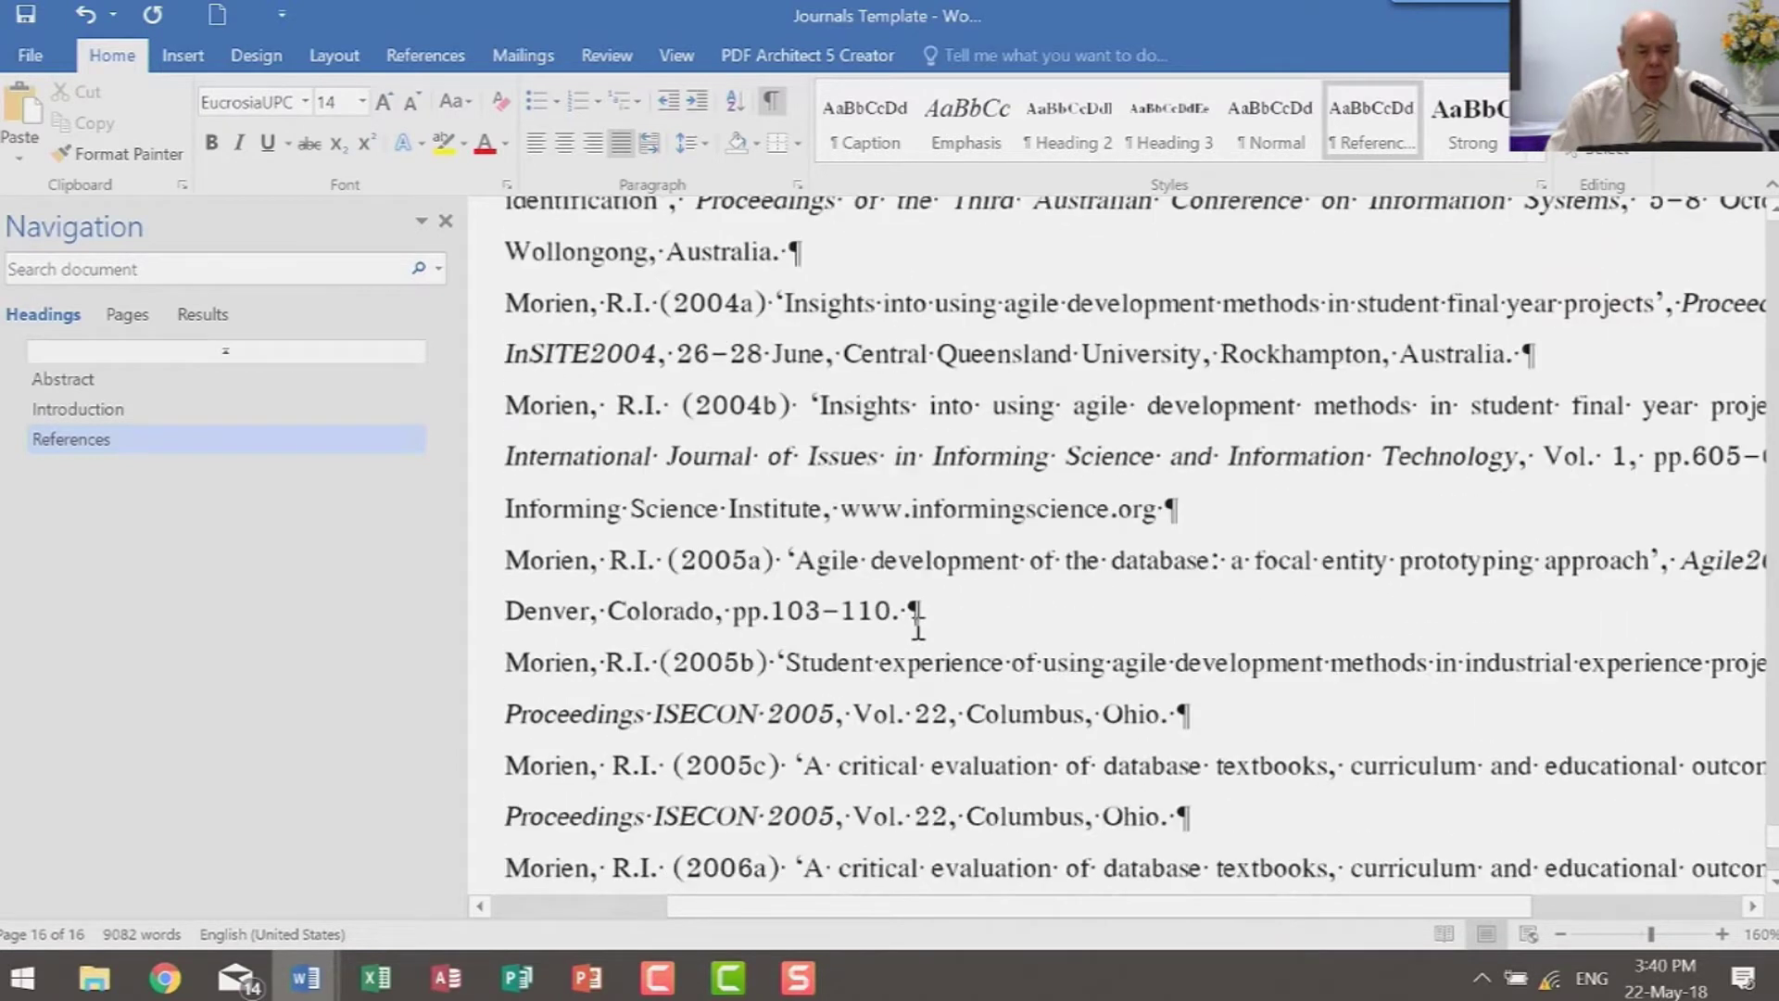
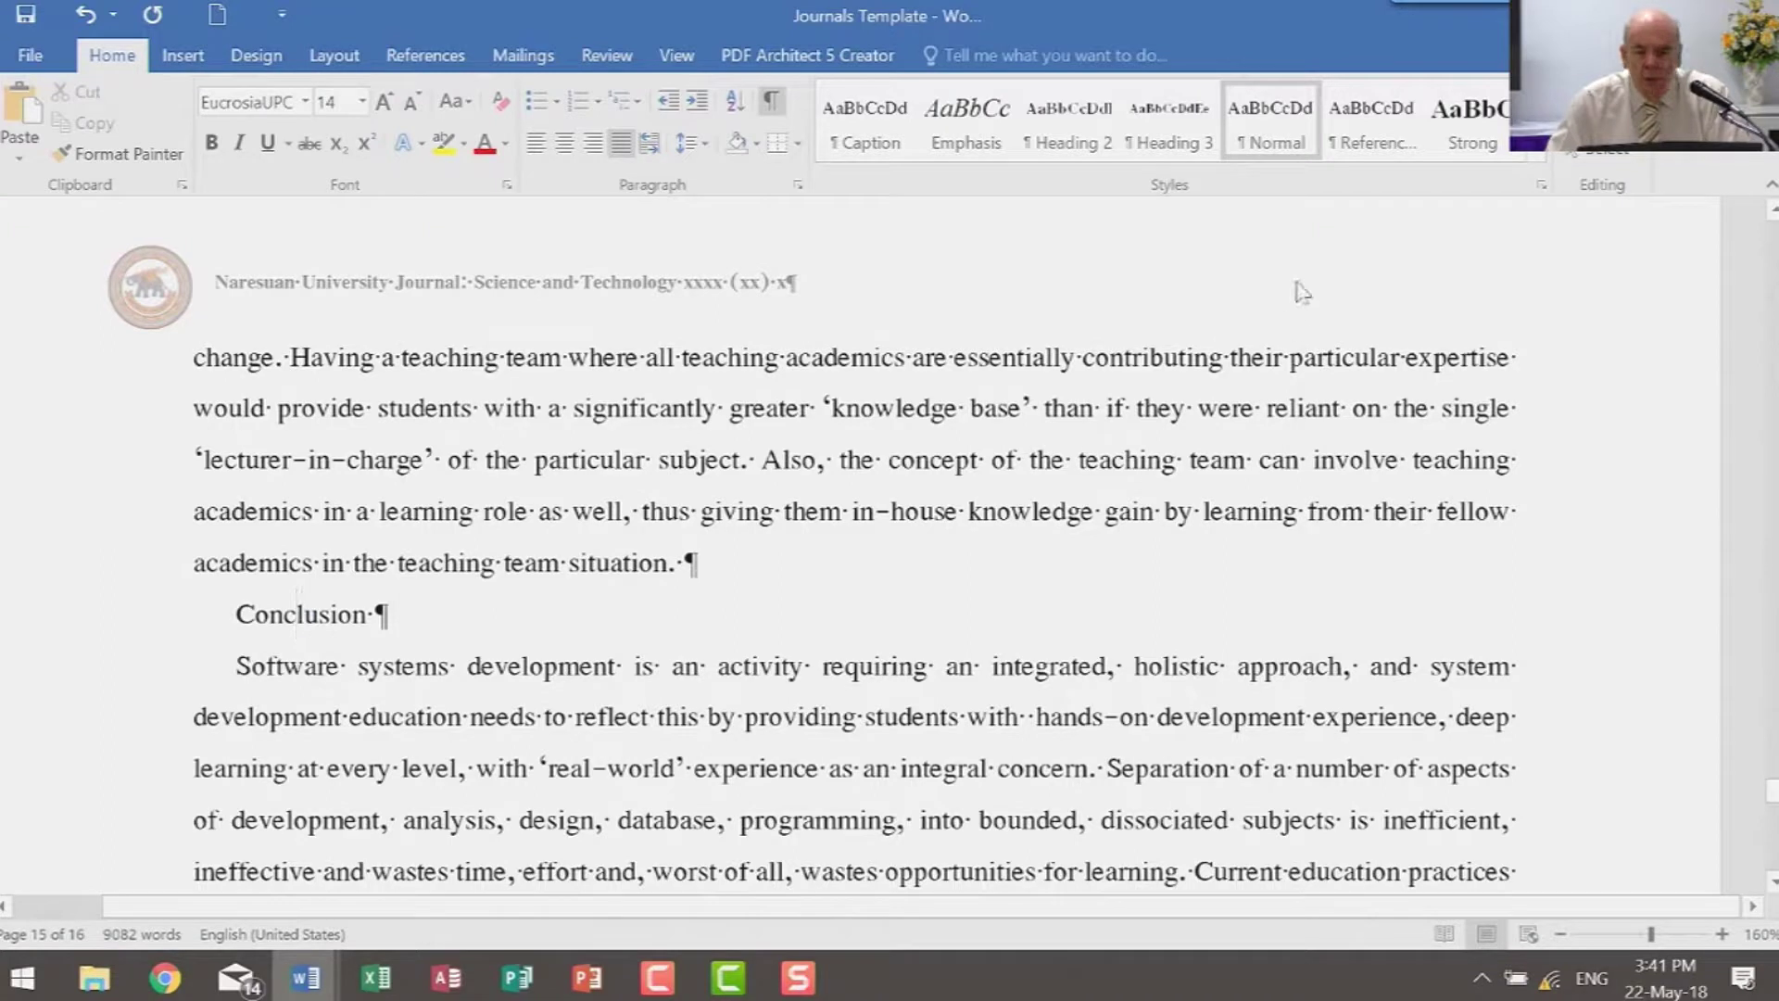
click(1540, 167)
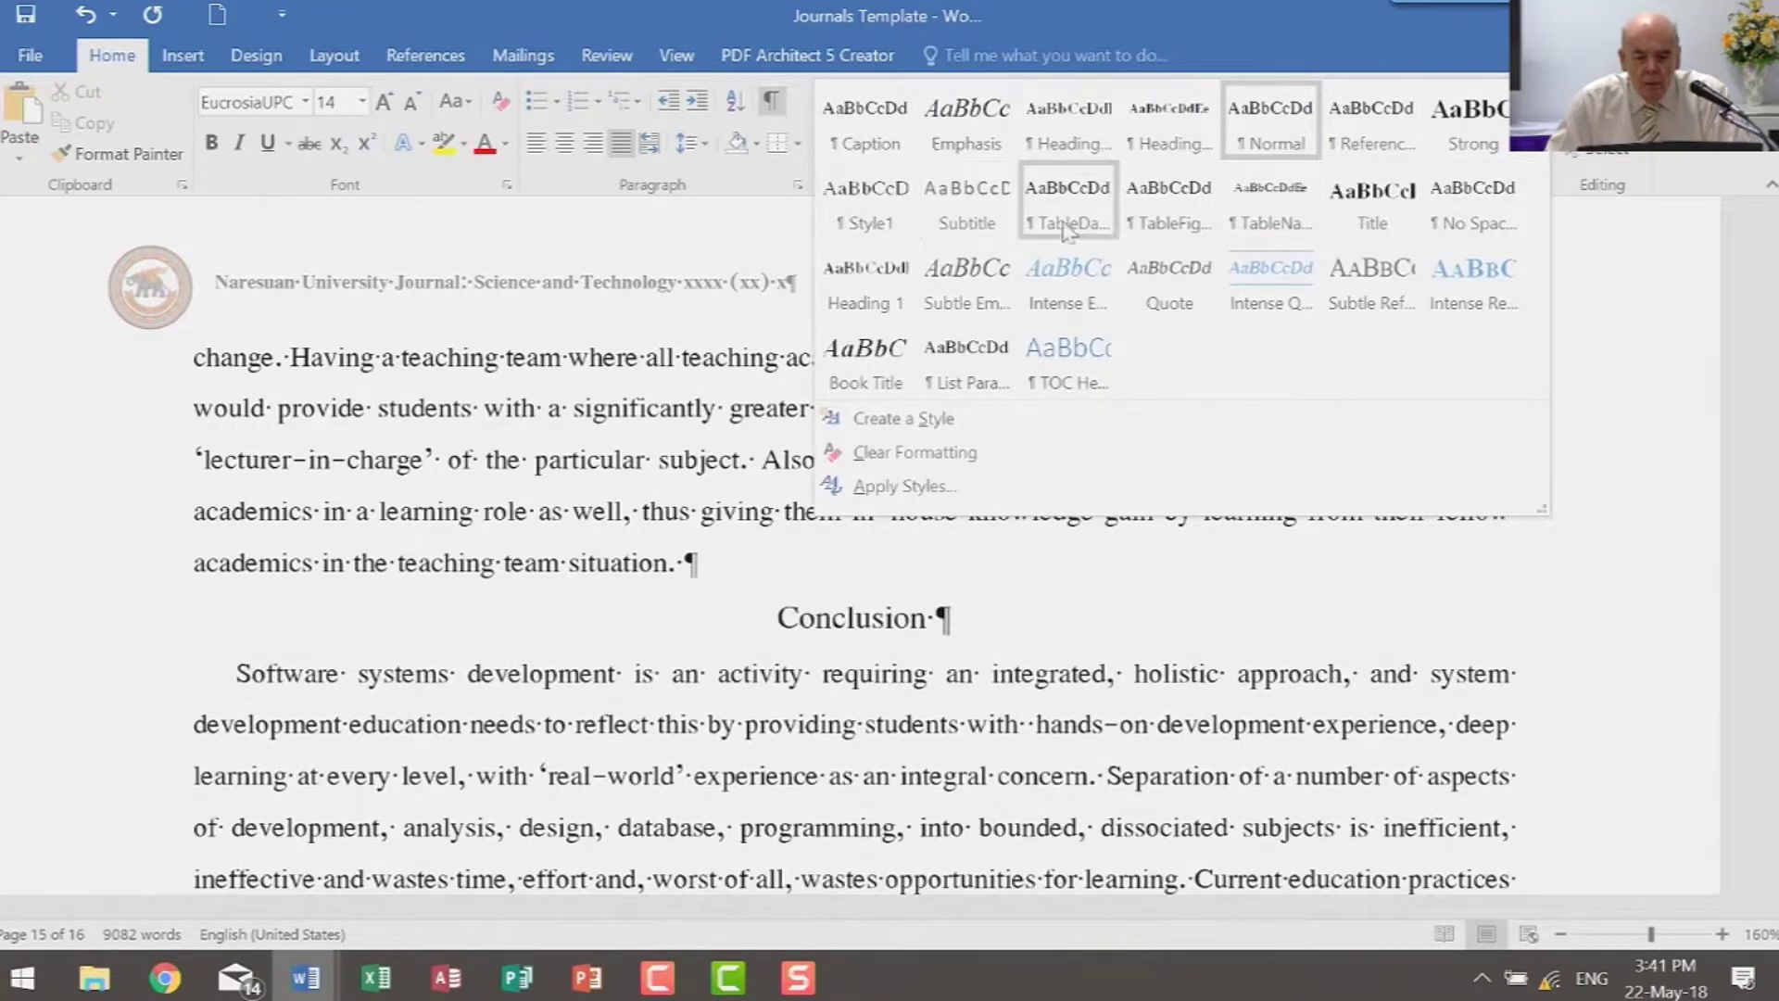
click(845, 286)
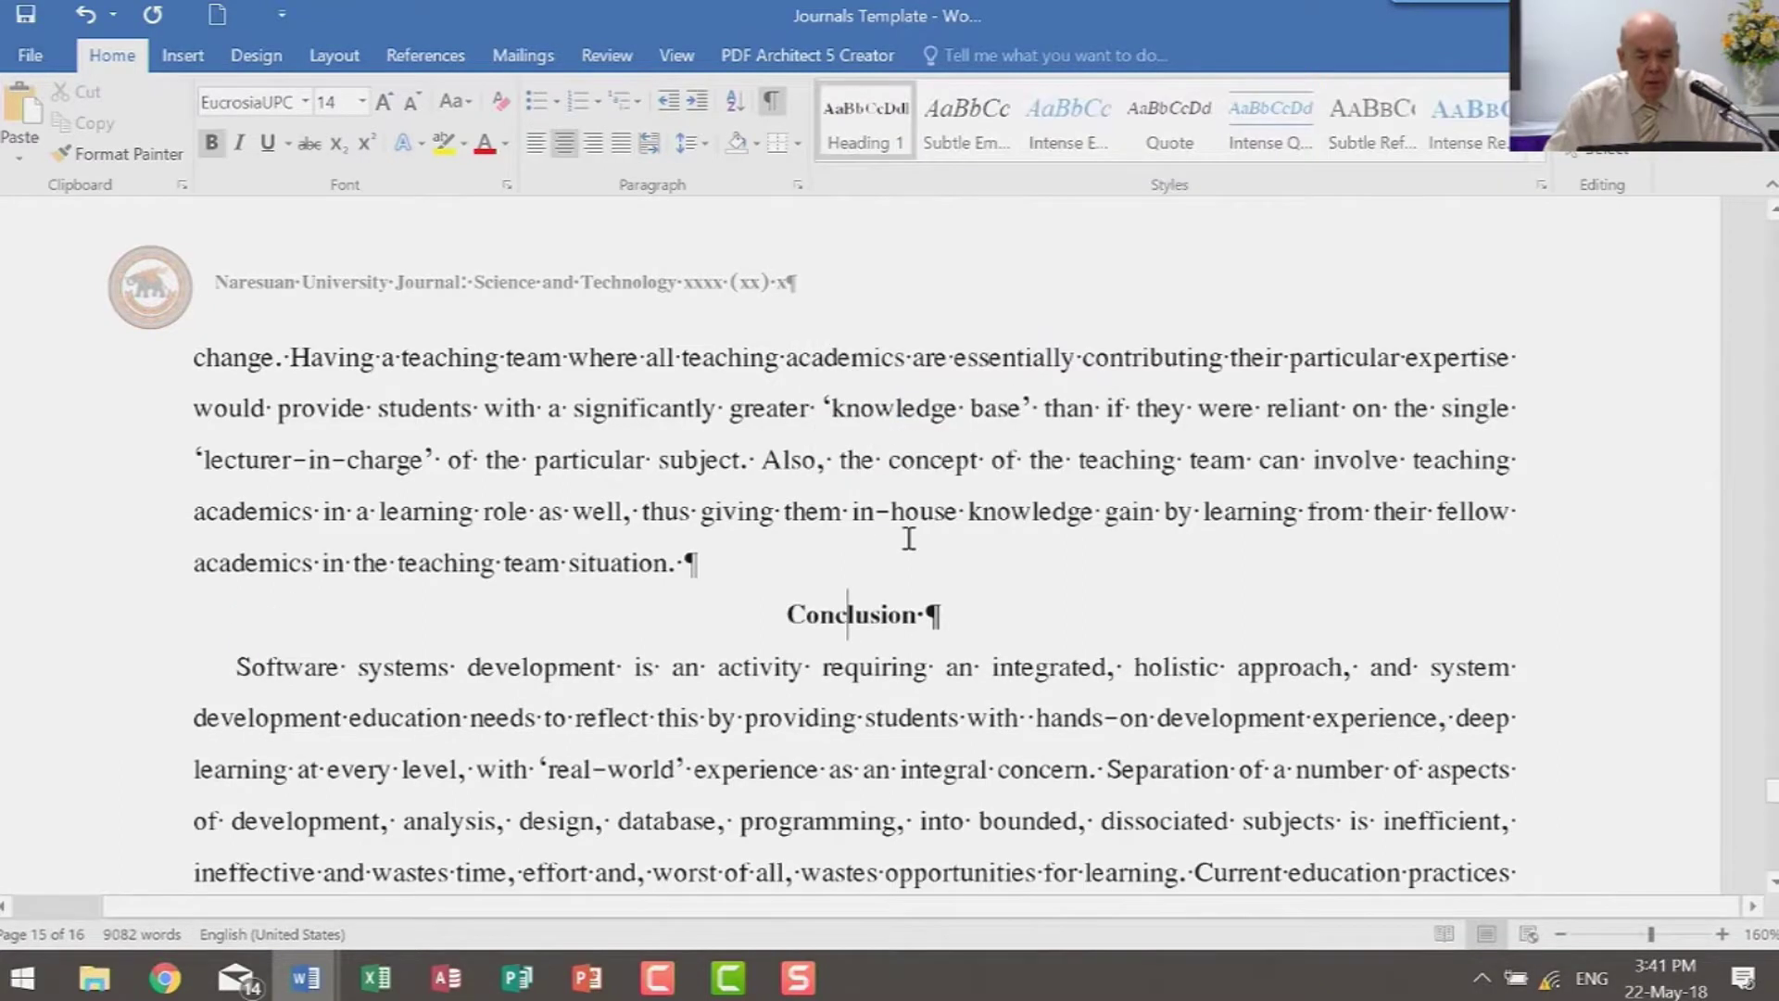
Apply the Heading 1 style to the "Barriers to implementation" heading
scroll(906, 542, up, 9)
scroll(909, 551, up, 6)
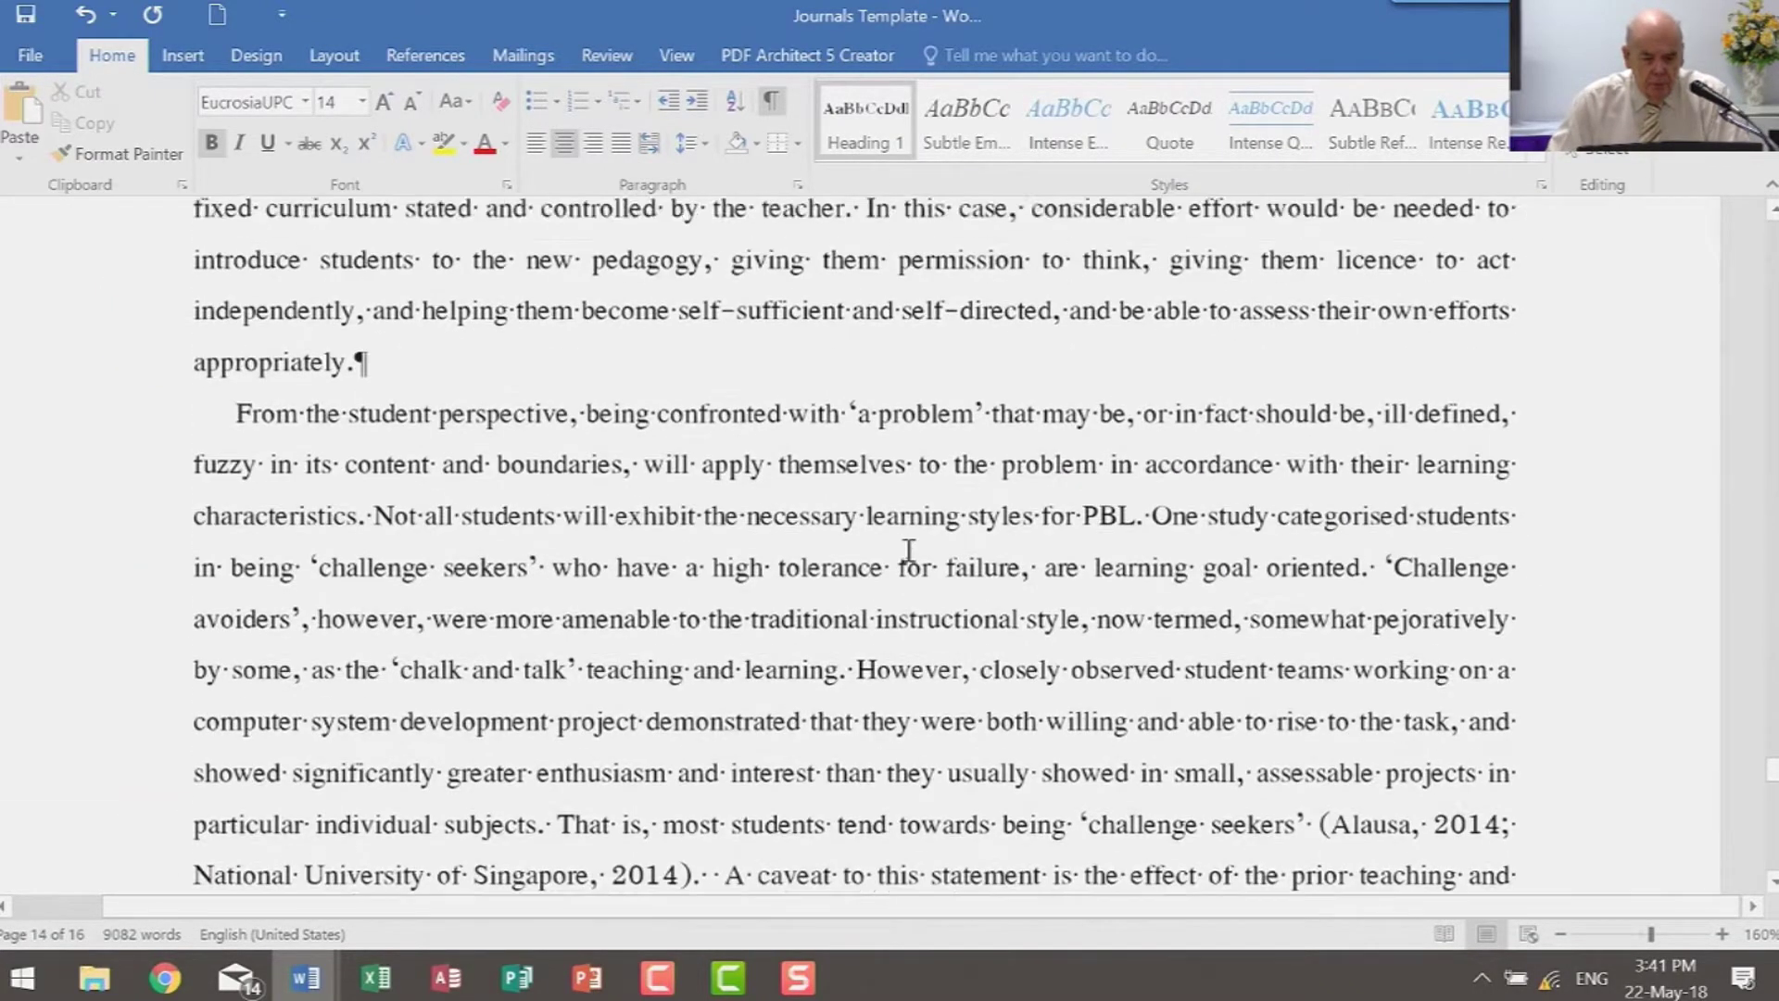
scroll(909, 551, up, 20)
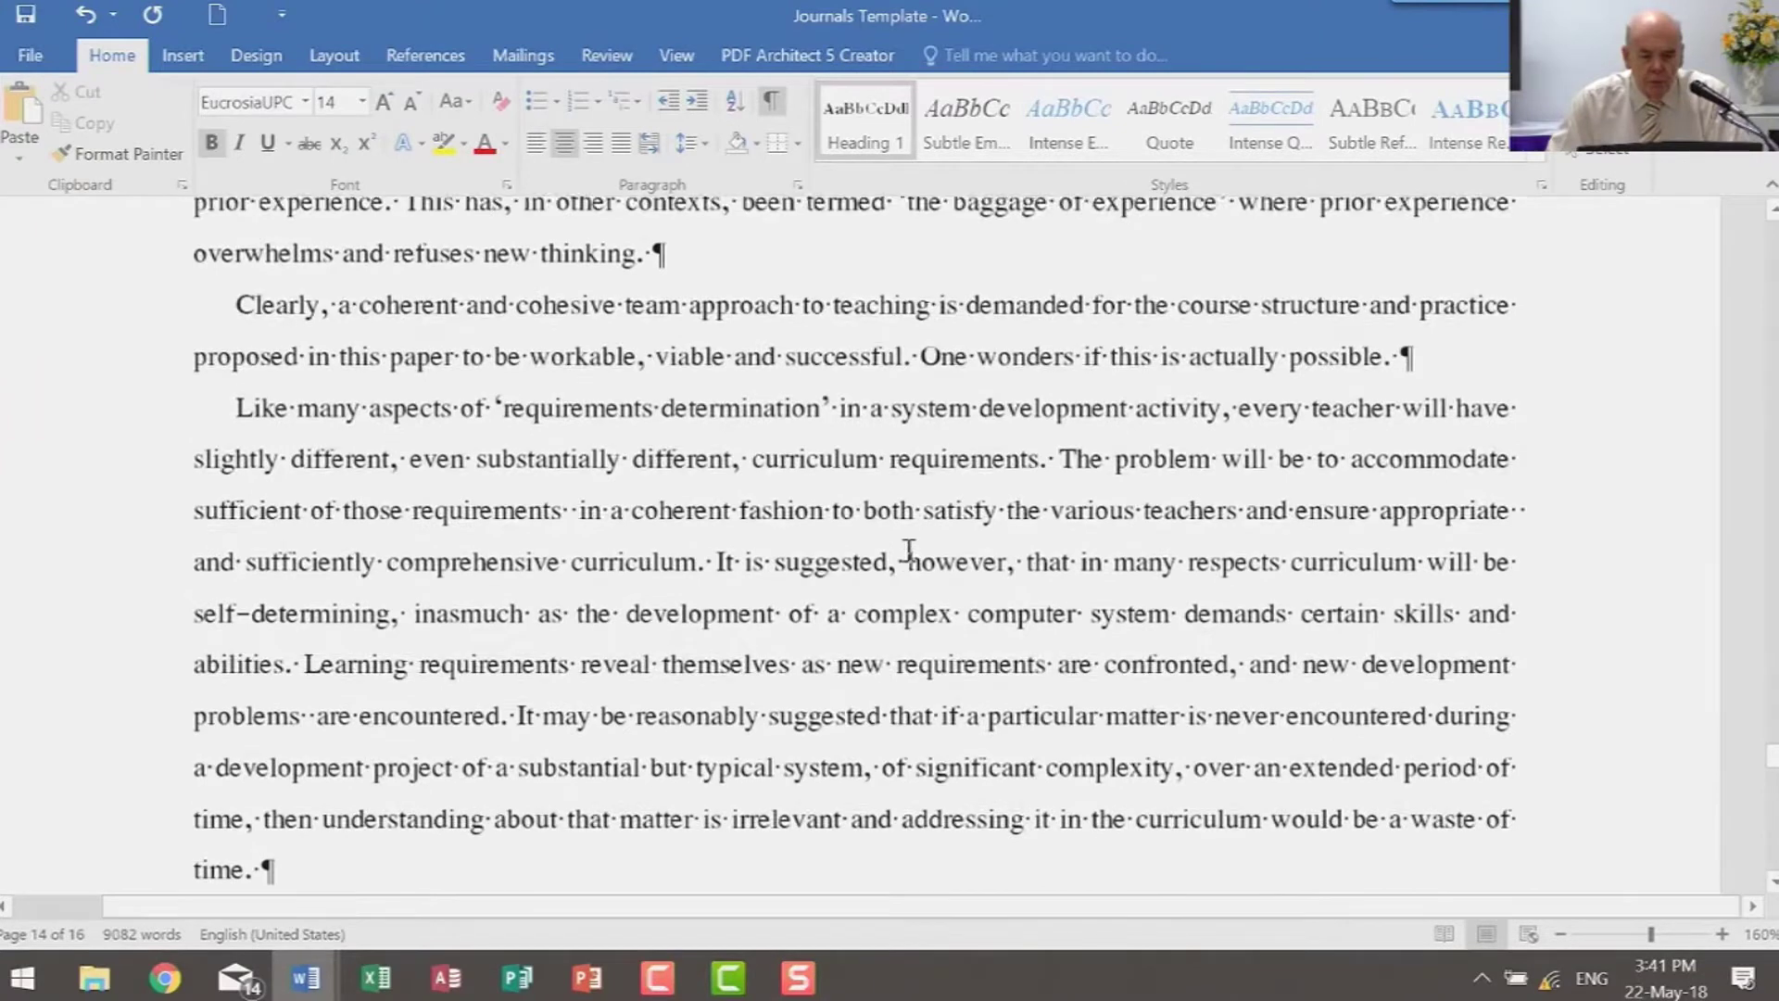
scroll(909, 551, up, 15)
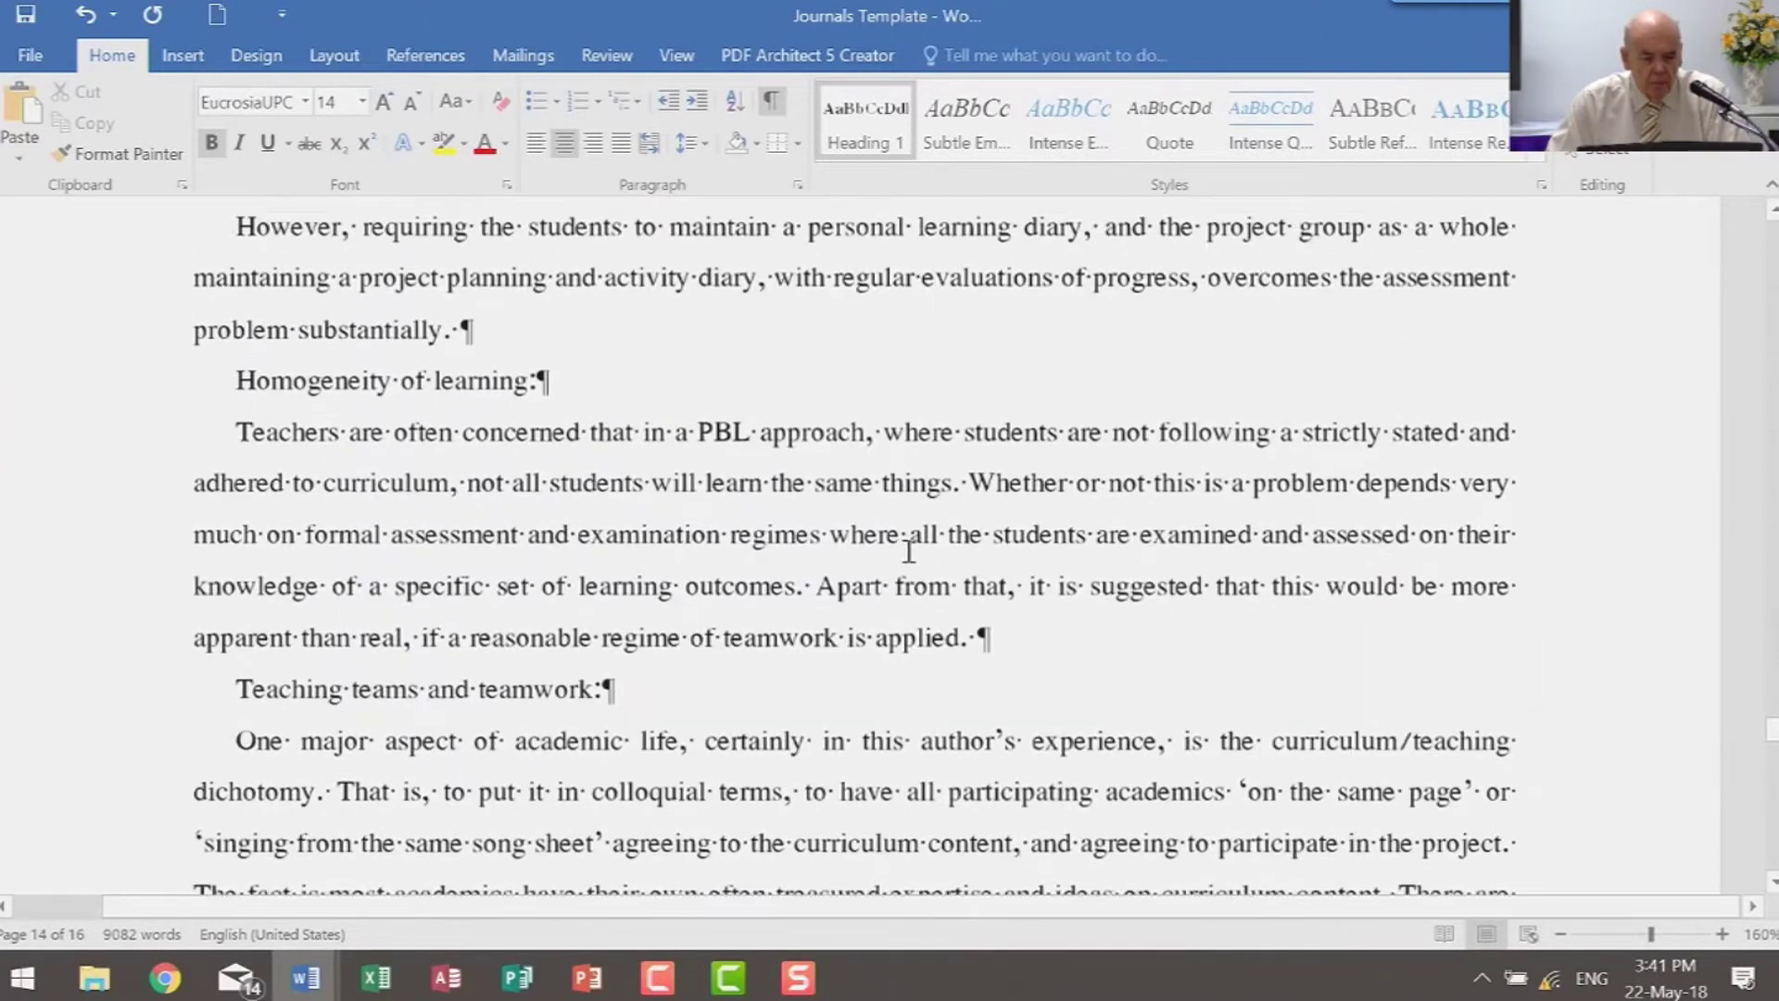
scroll(909, 550, up, 2)
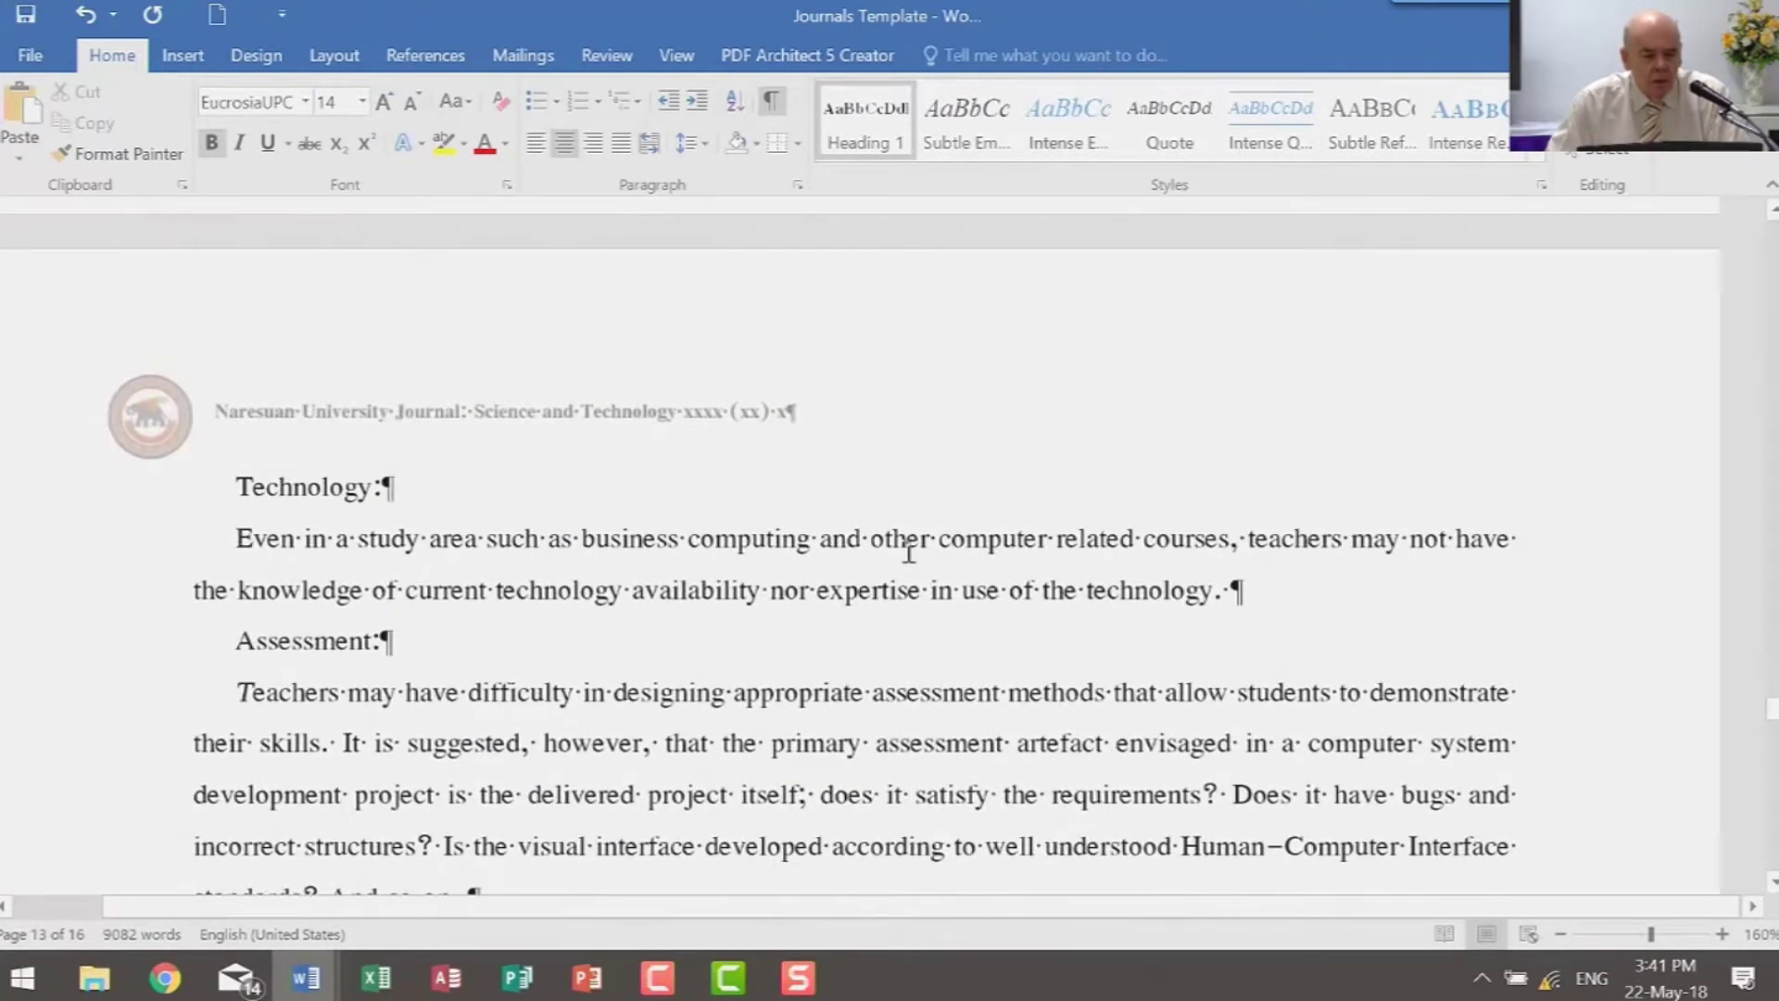
scroll(909, 550, up, 12)
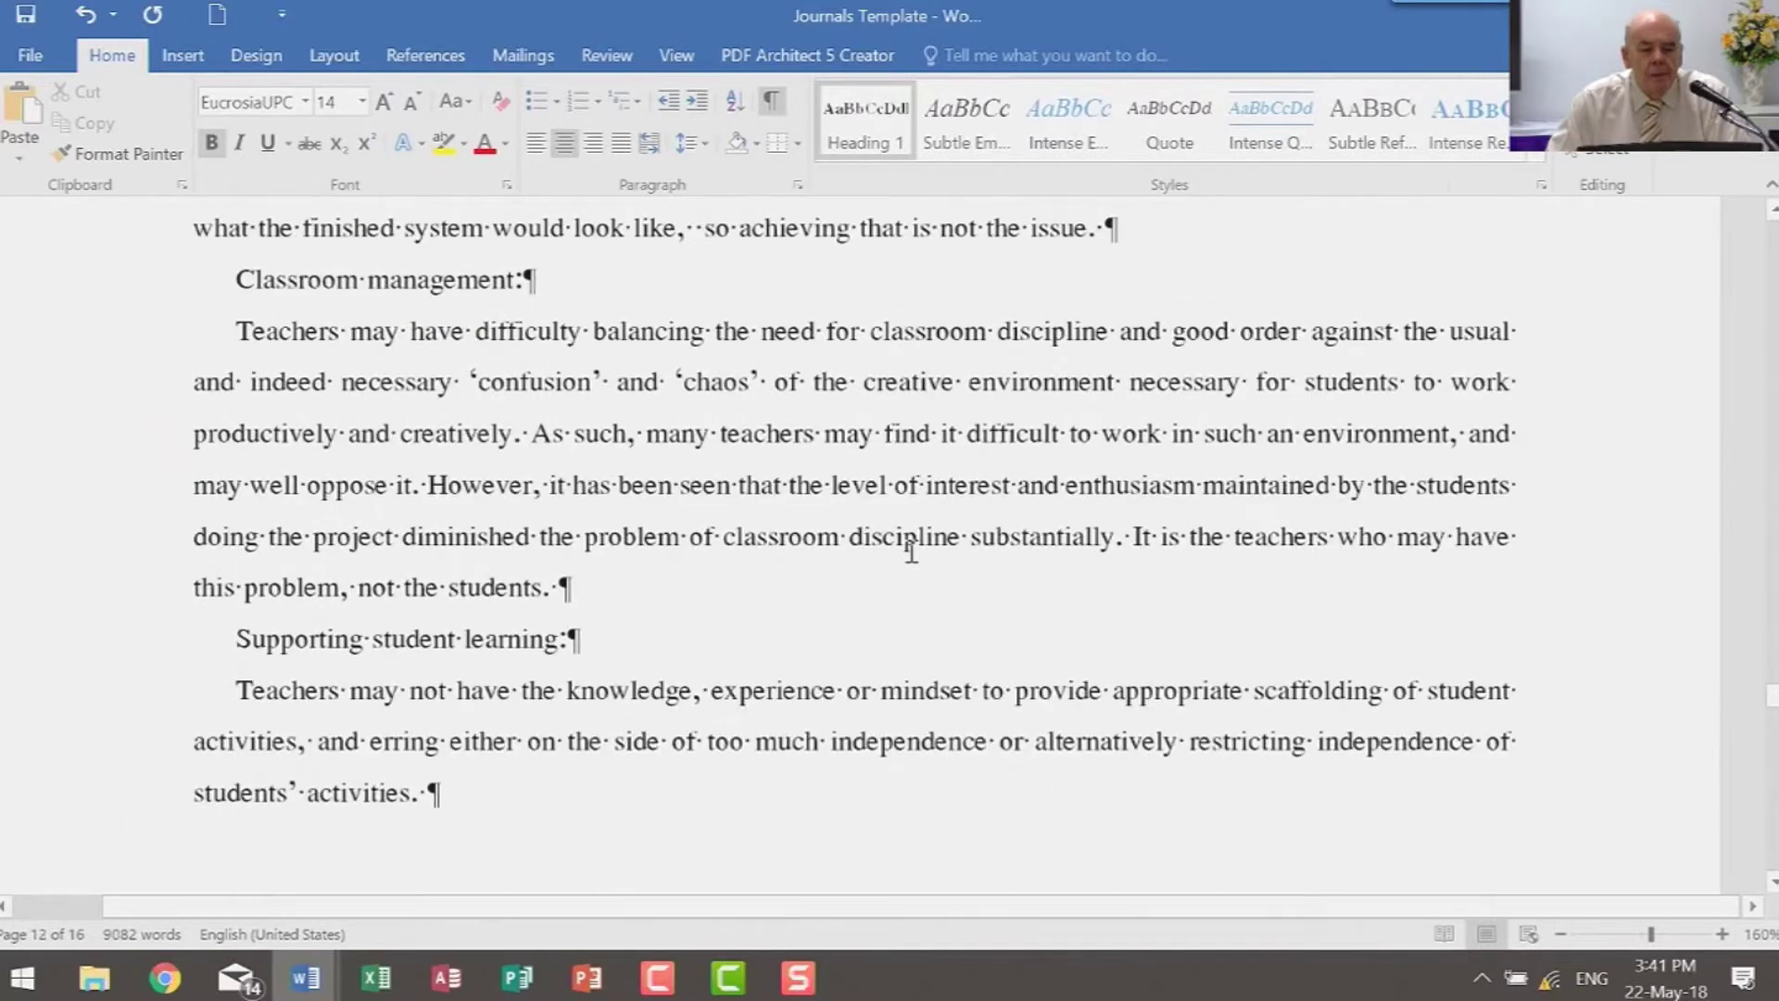
scroll(911, 550, up, 1)
scroll(911, 550, up, 10)
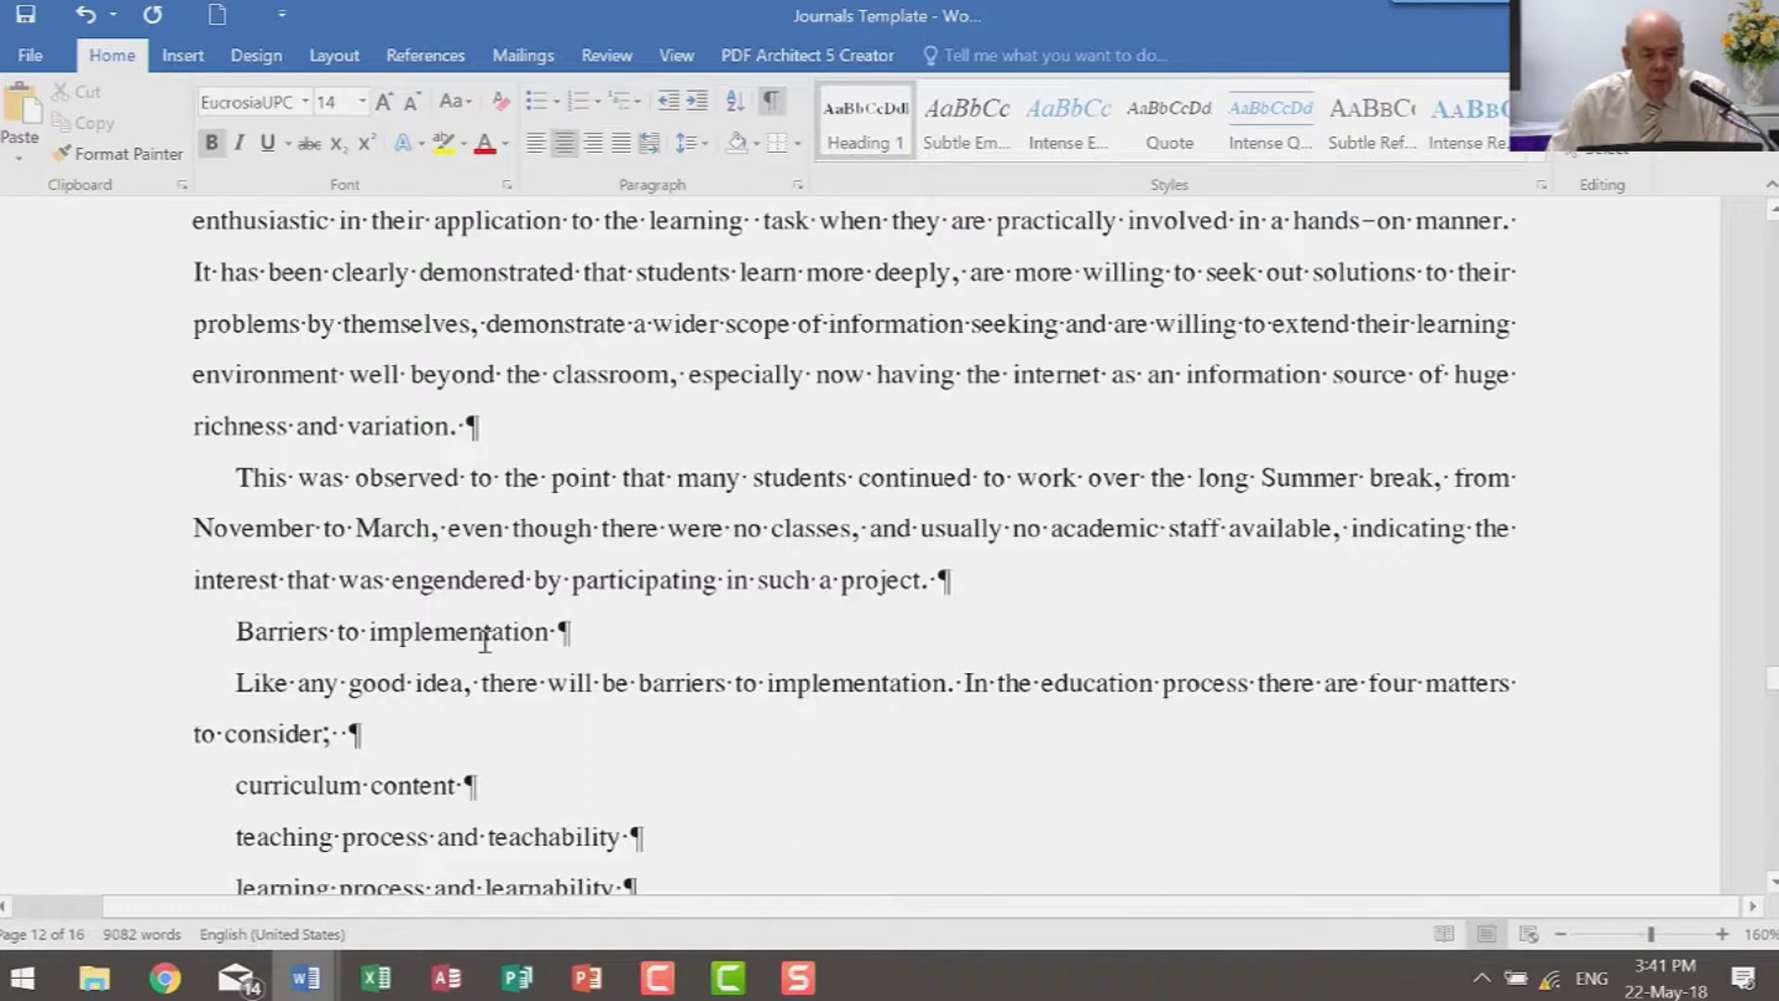
click(483, 639)
key(ctrl+alt+1)
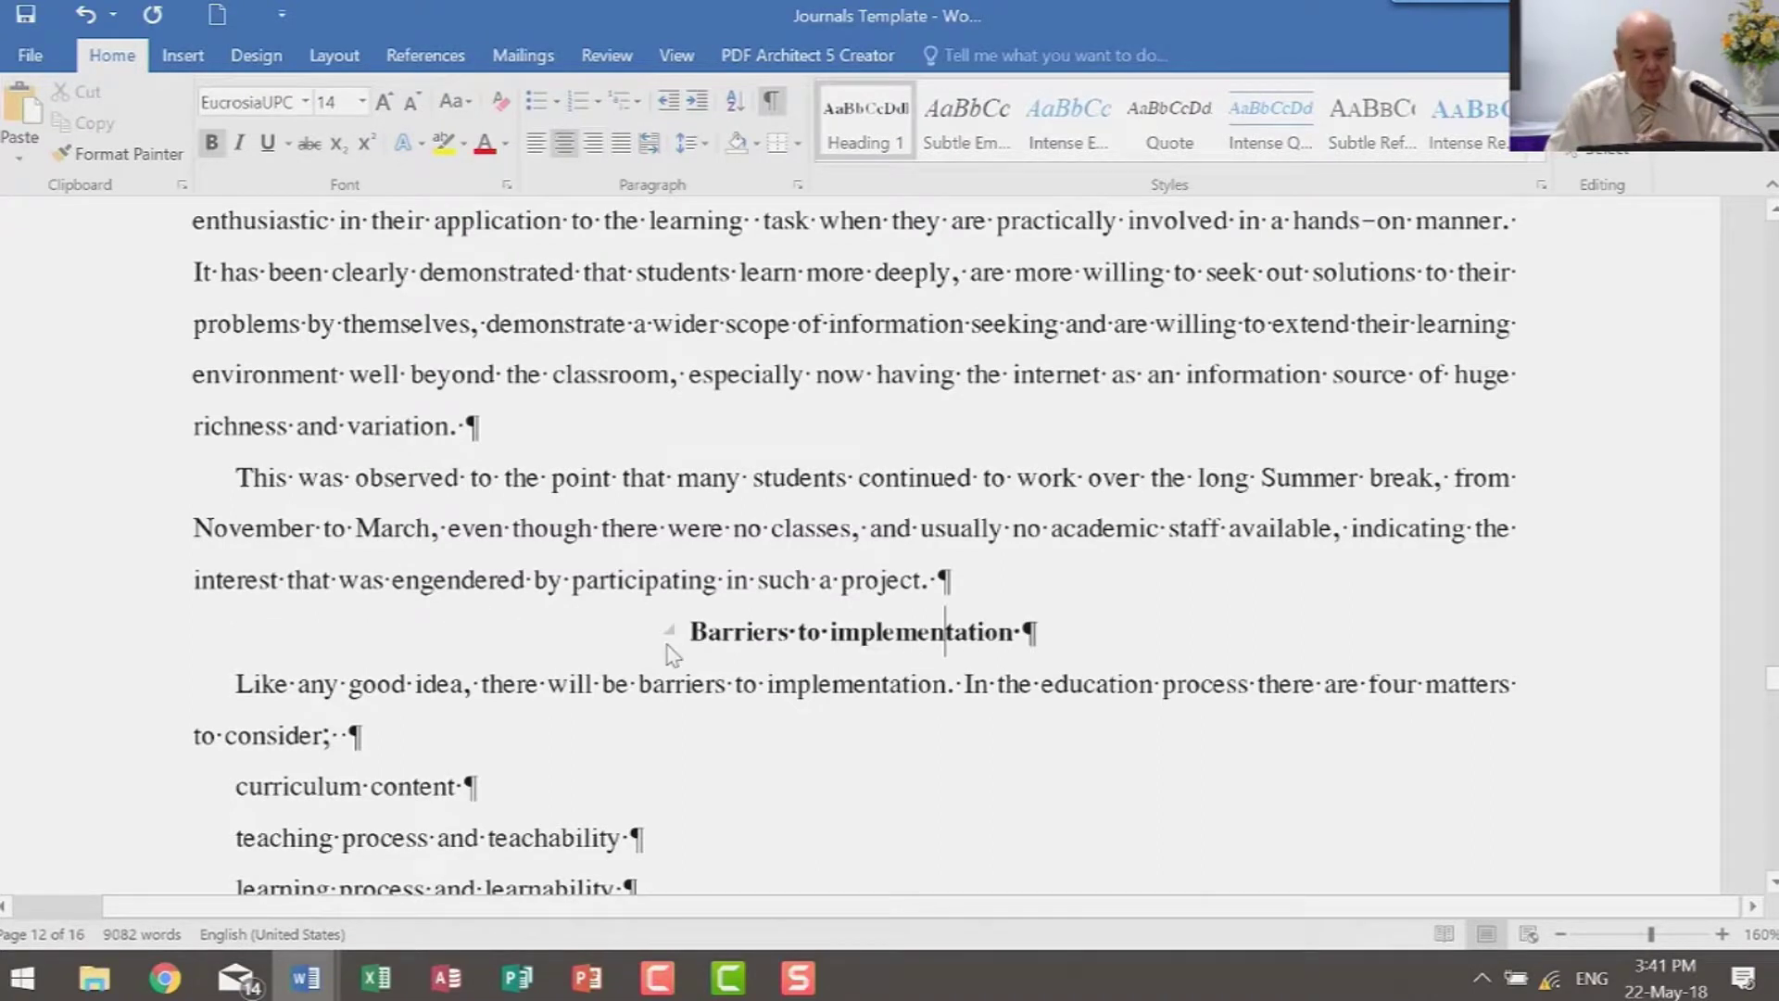
Apply the Heading 2 style to the "Student interest and enthusiasm" subheading
scroll(669, 644, up, 8)
scroll(669, 644, up, 15)
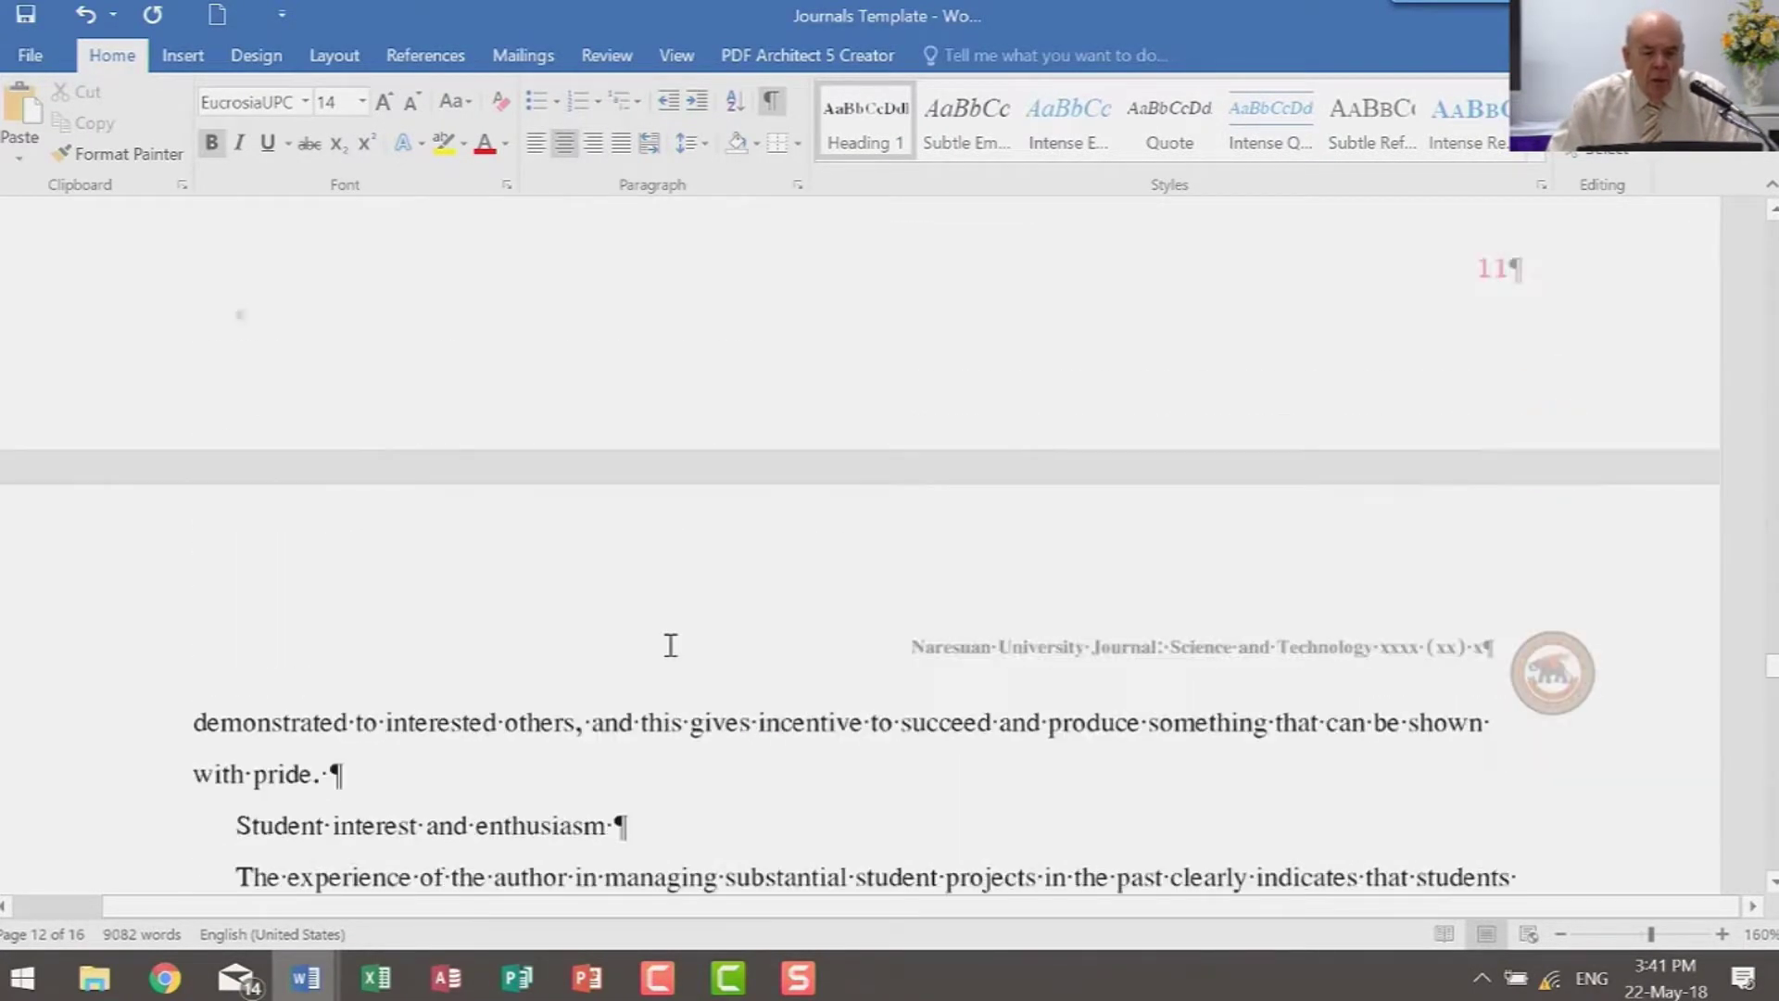
scroll(639, 649, down, 5)
scroll(635, 653, down, 15)
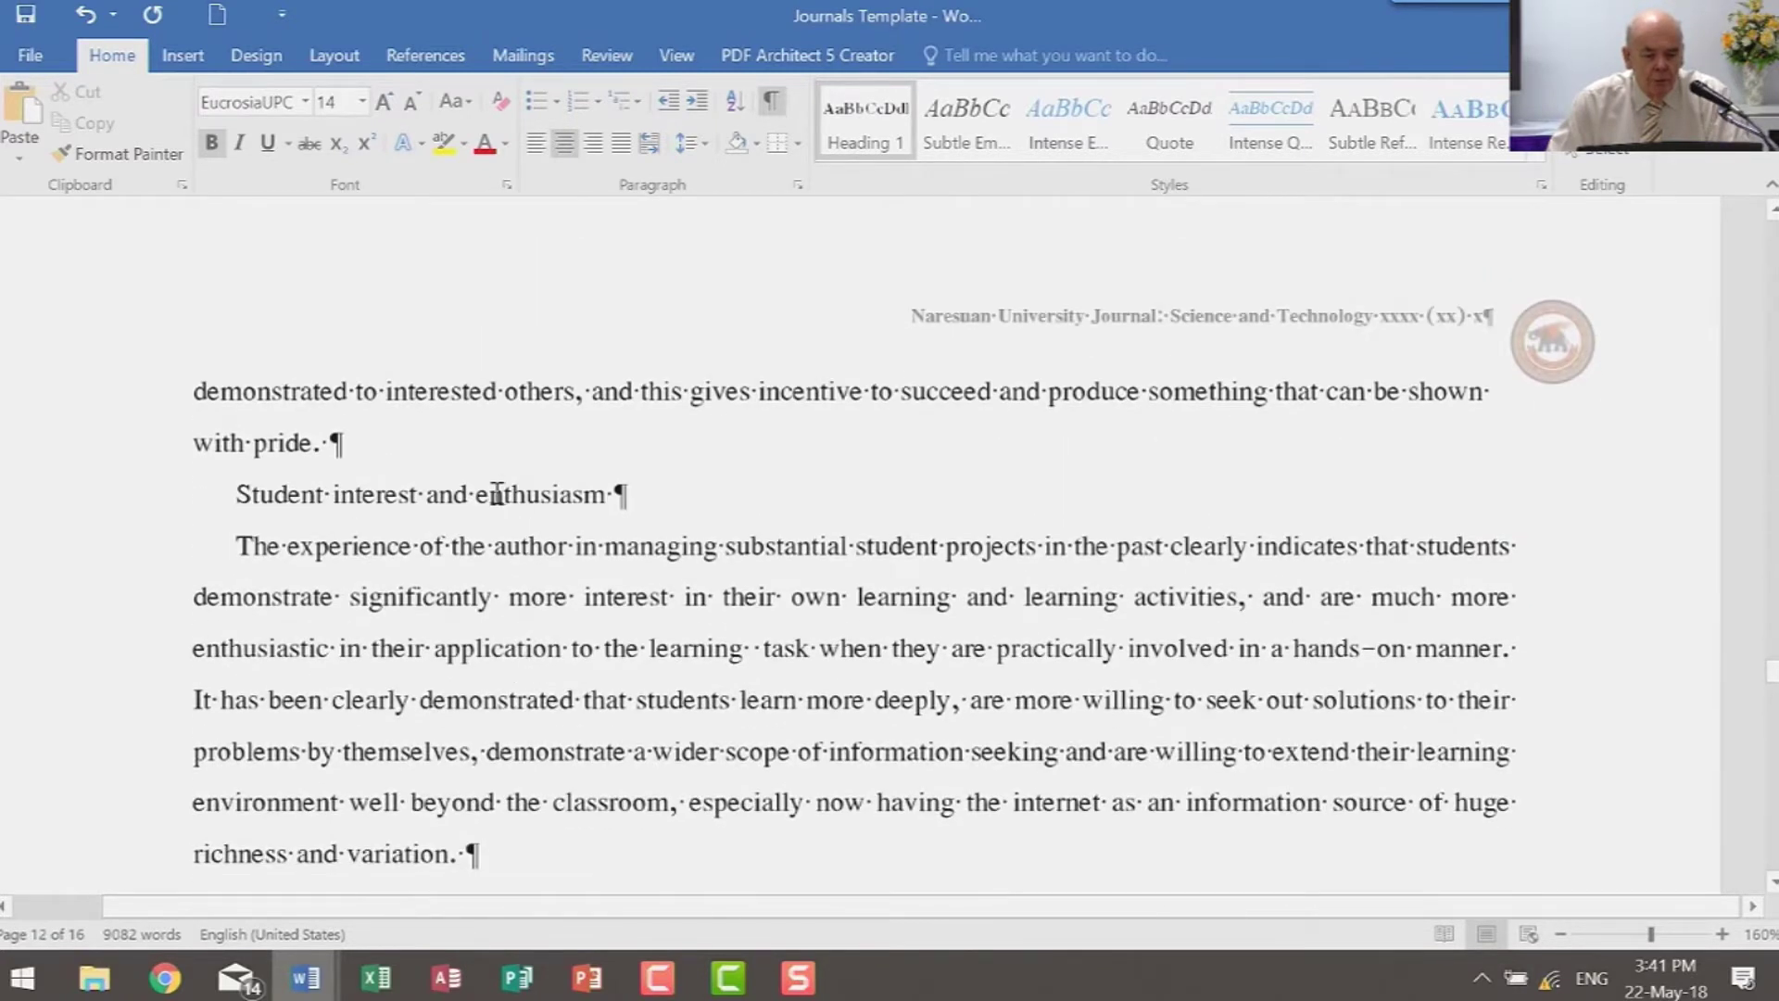
click(495, 494)
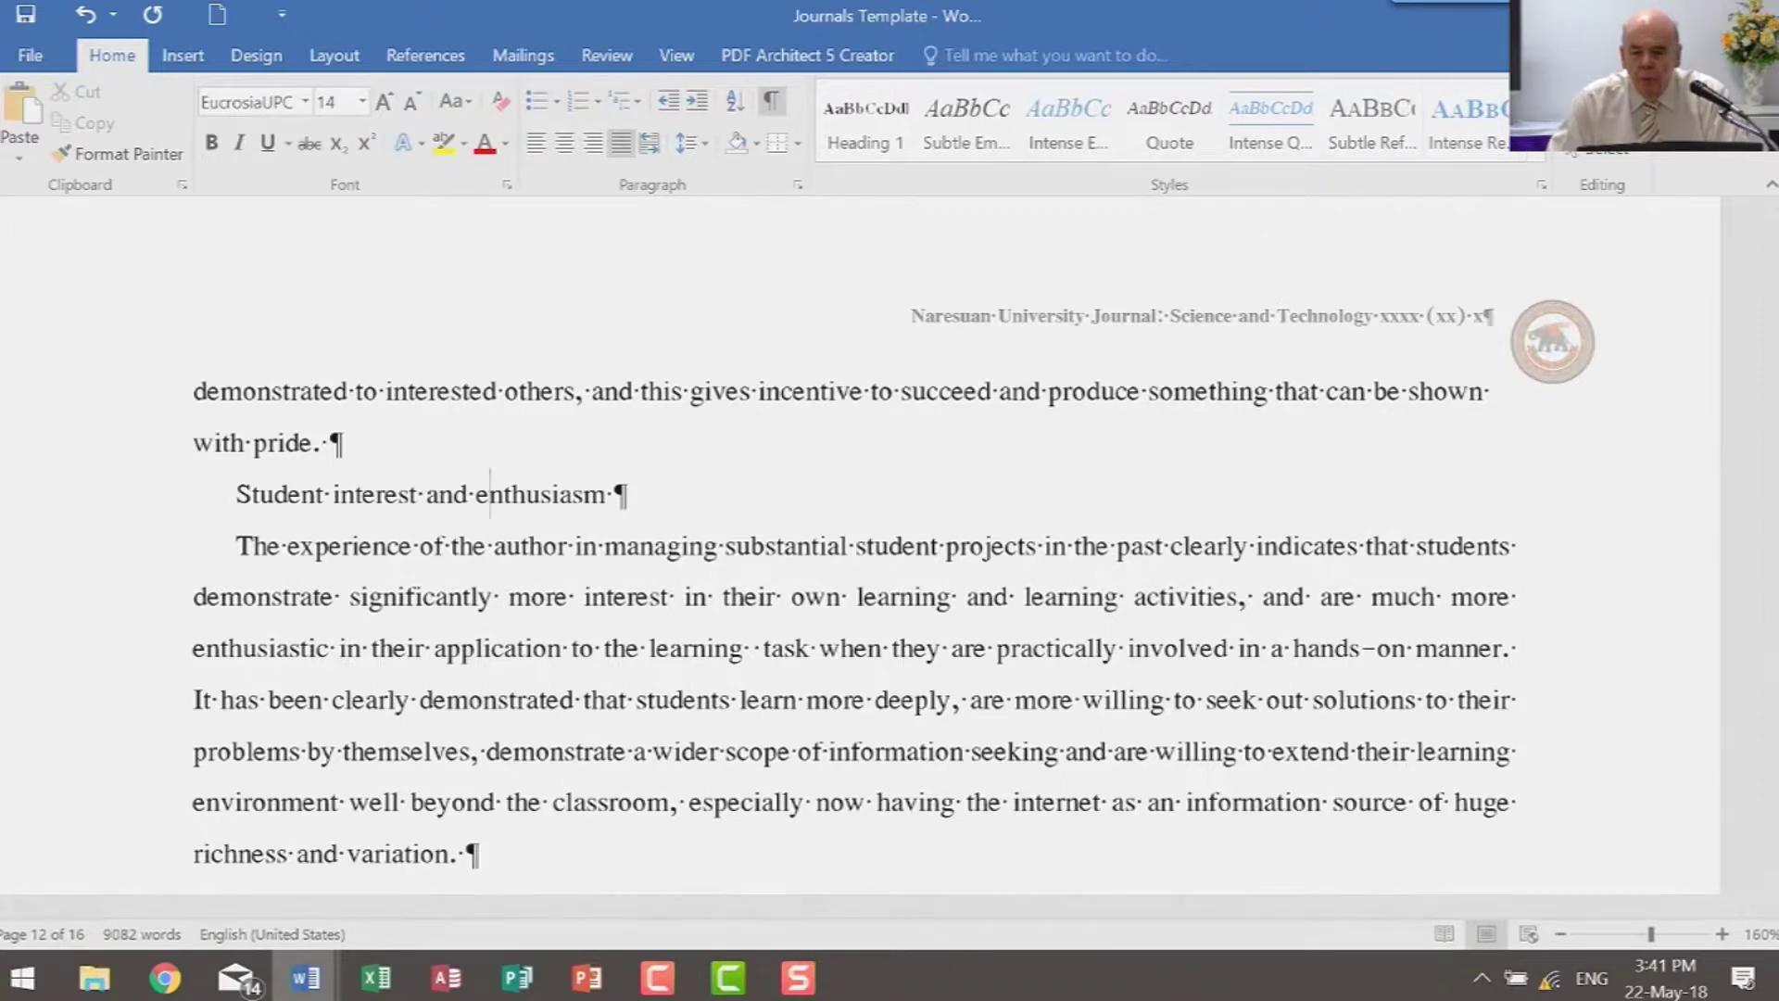
click(1531, 122)
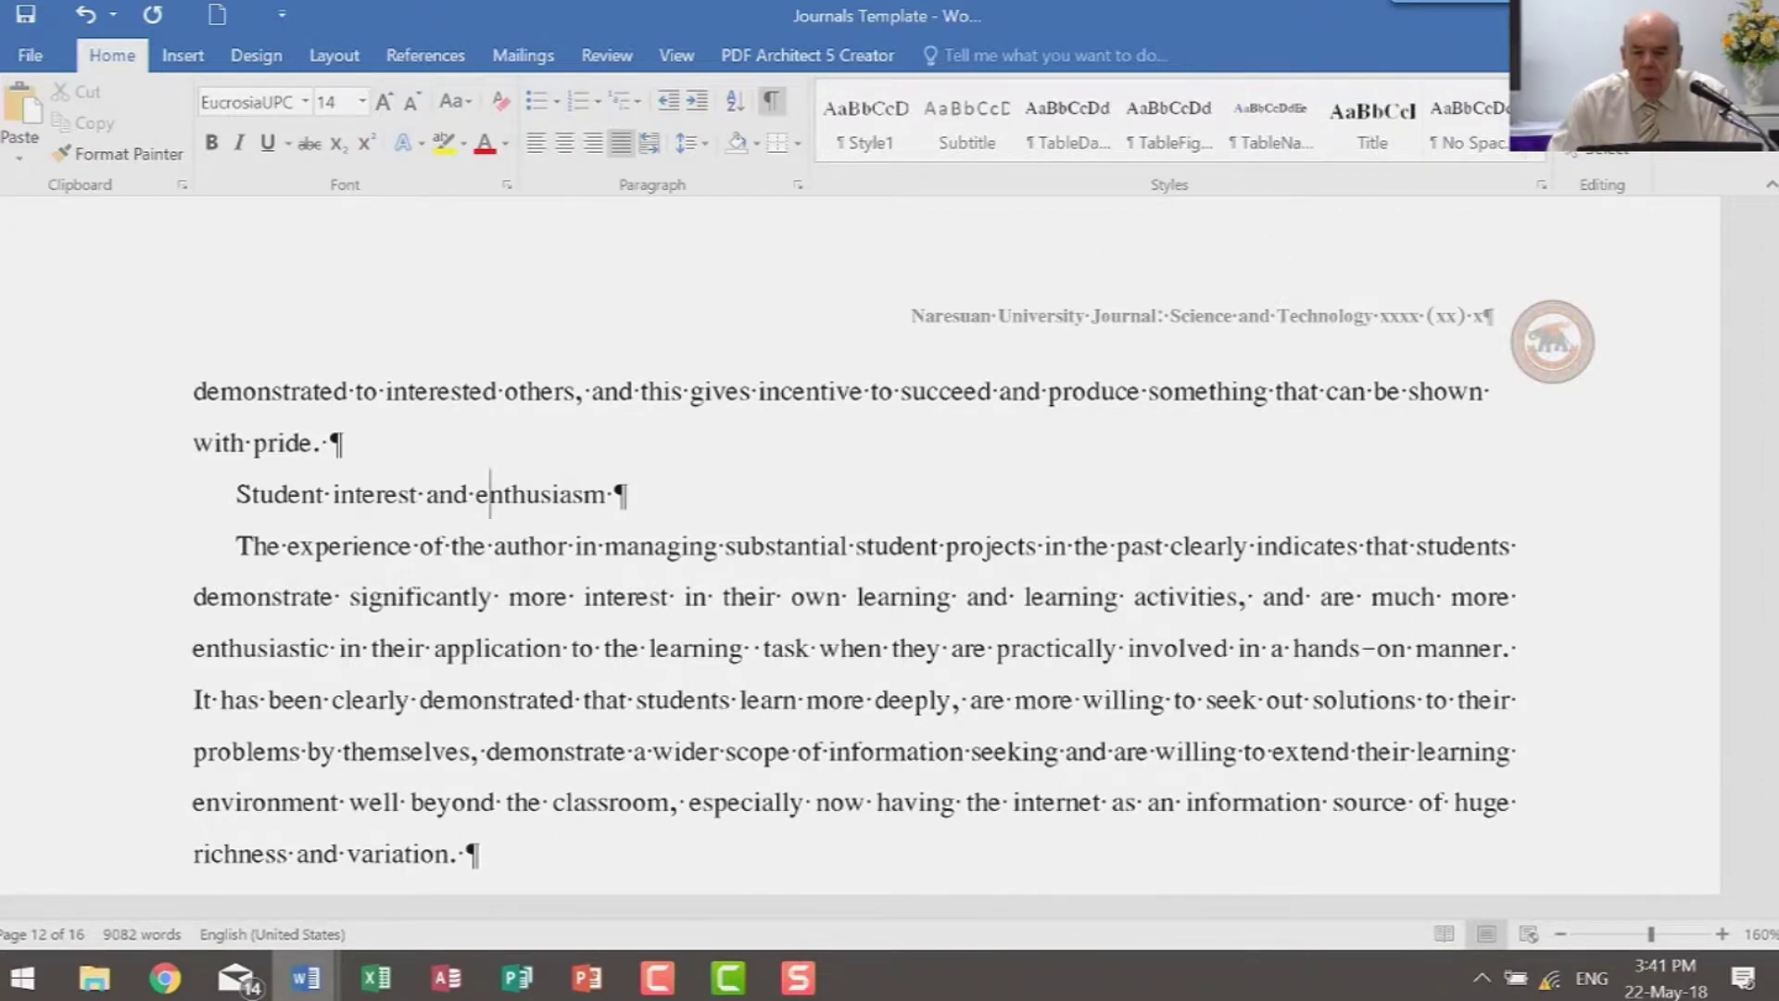
click(1531, 104)
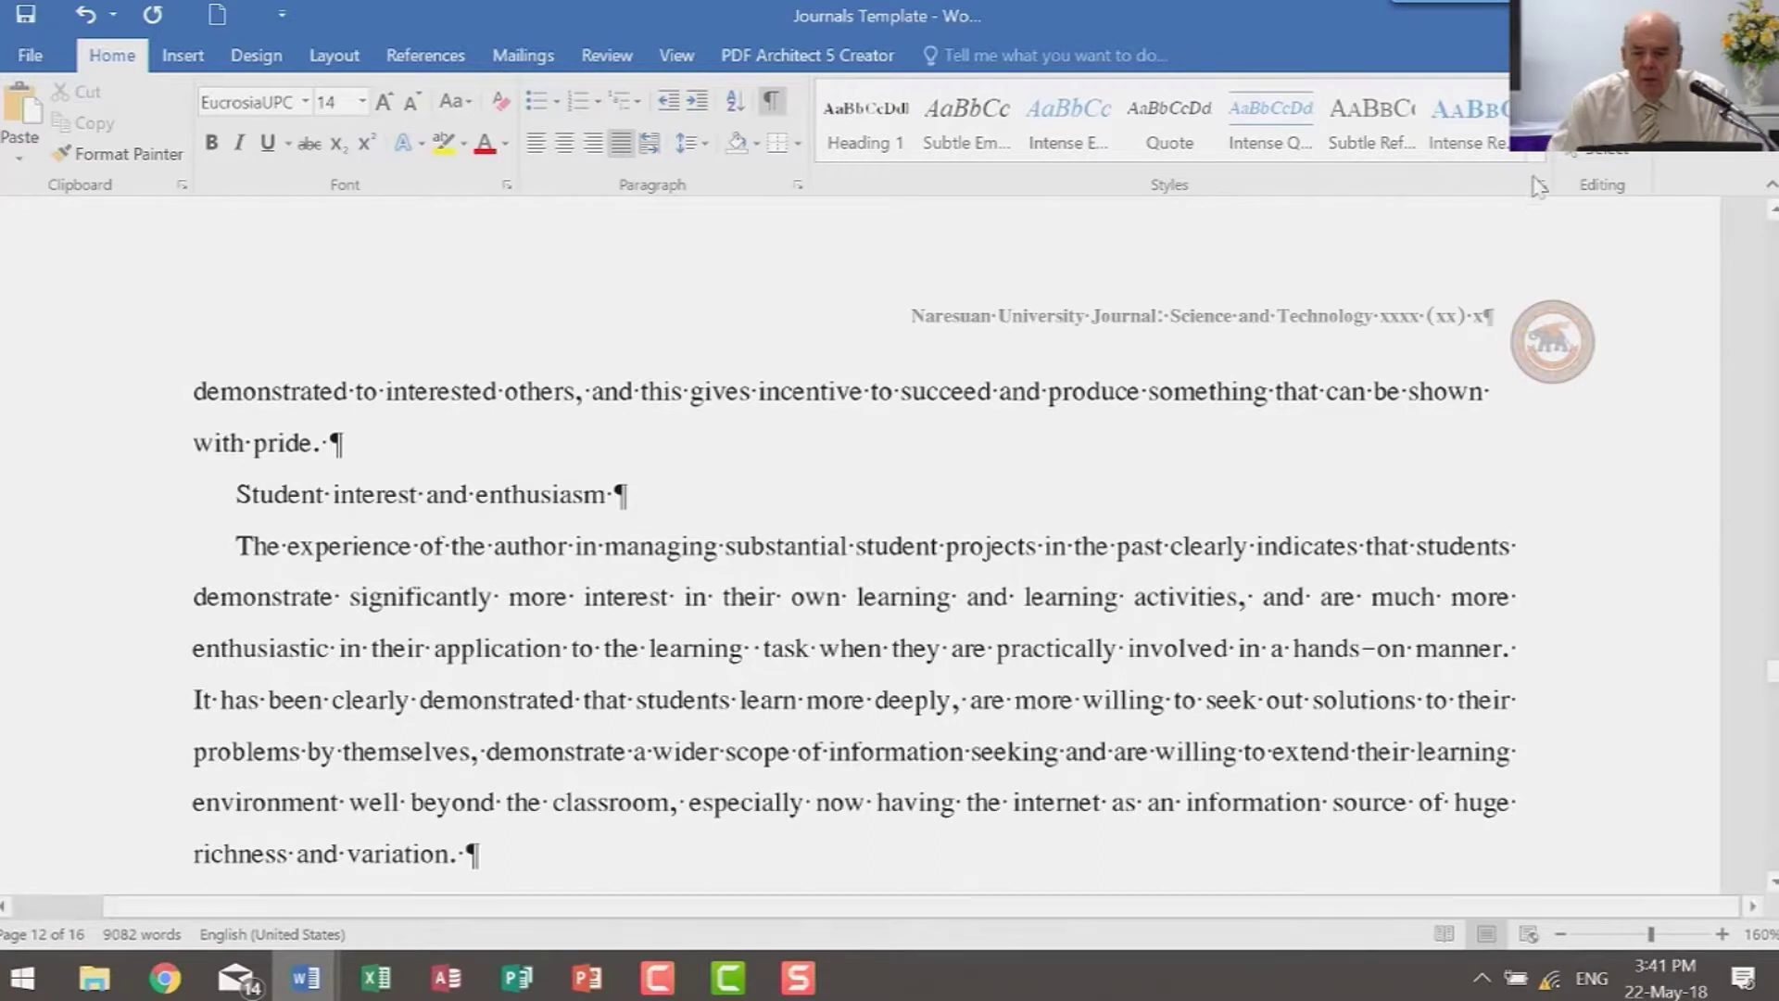
click(1534, 146)
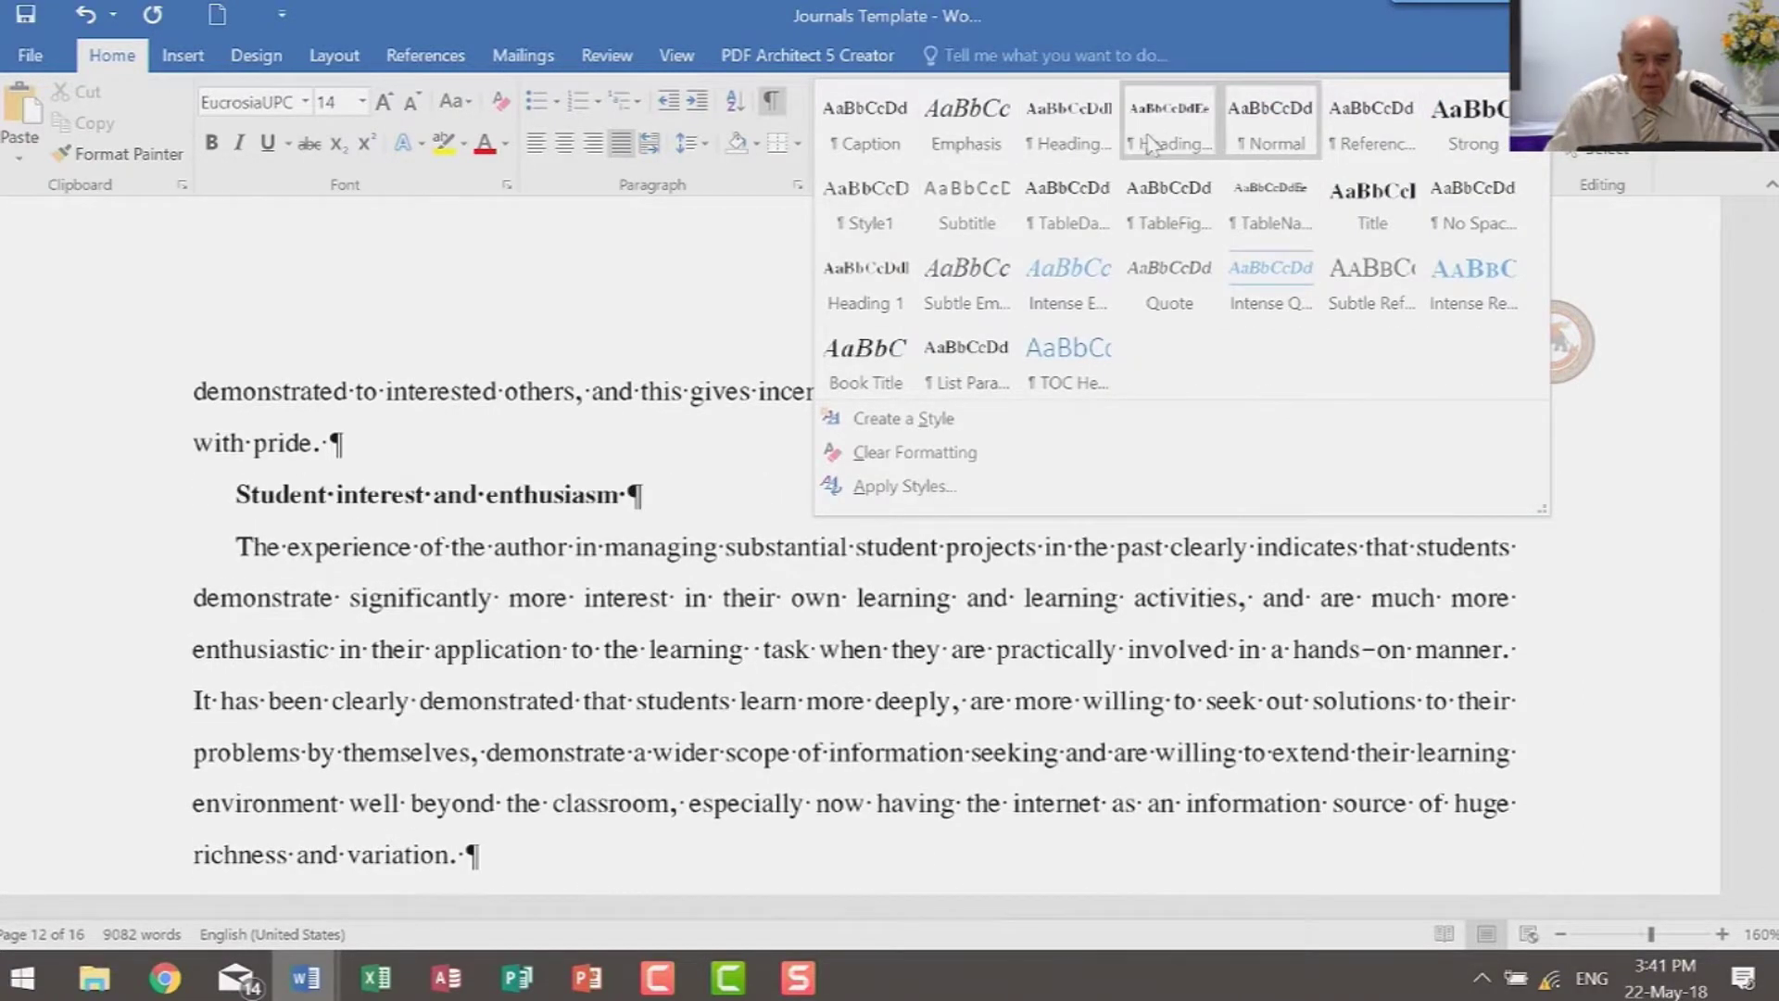
click(1061, 144)
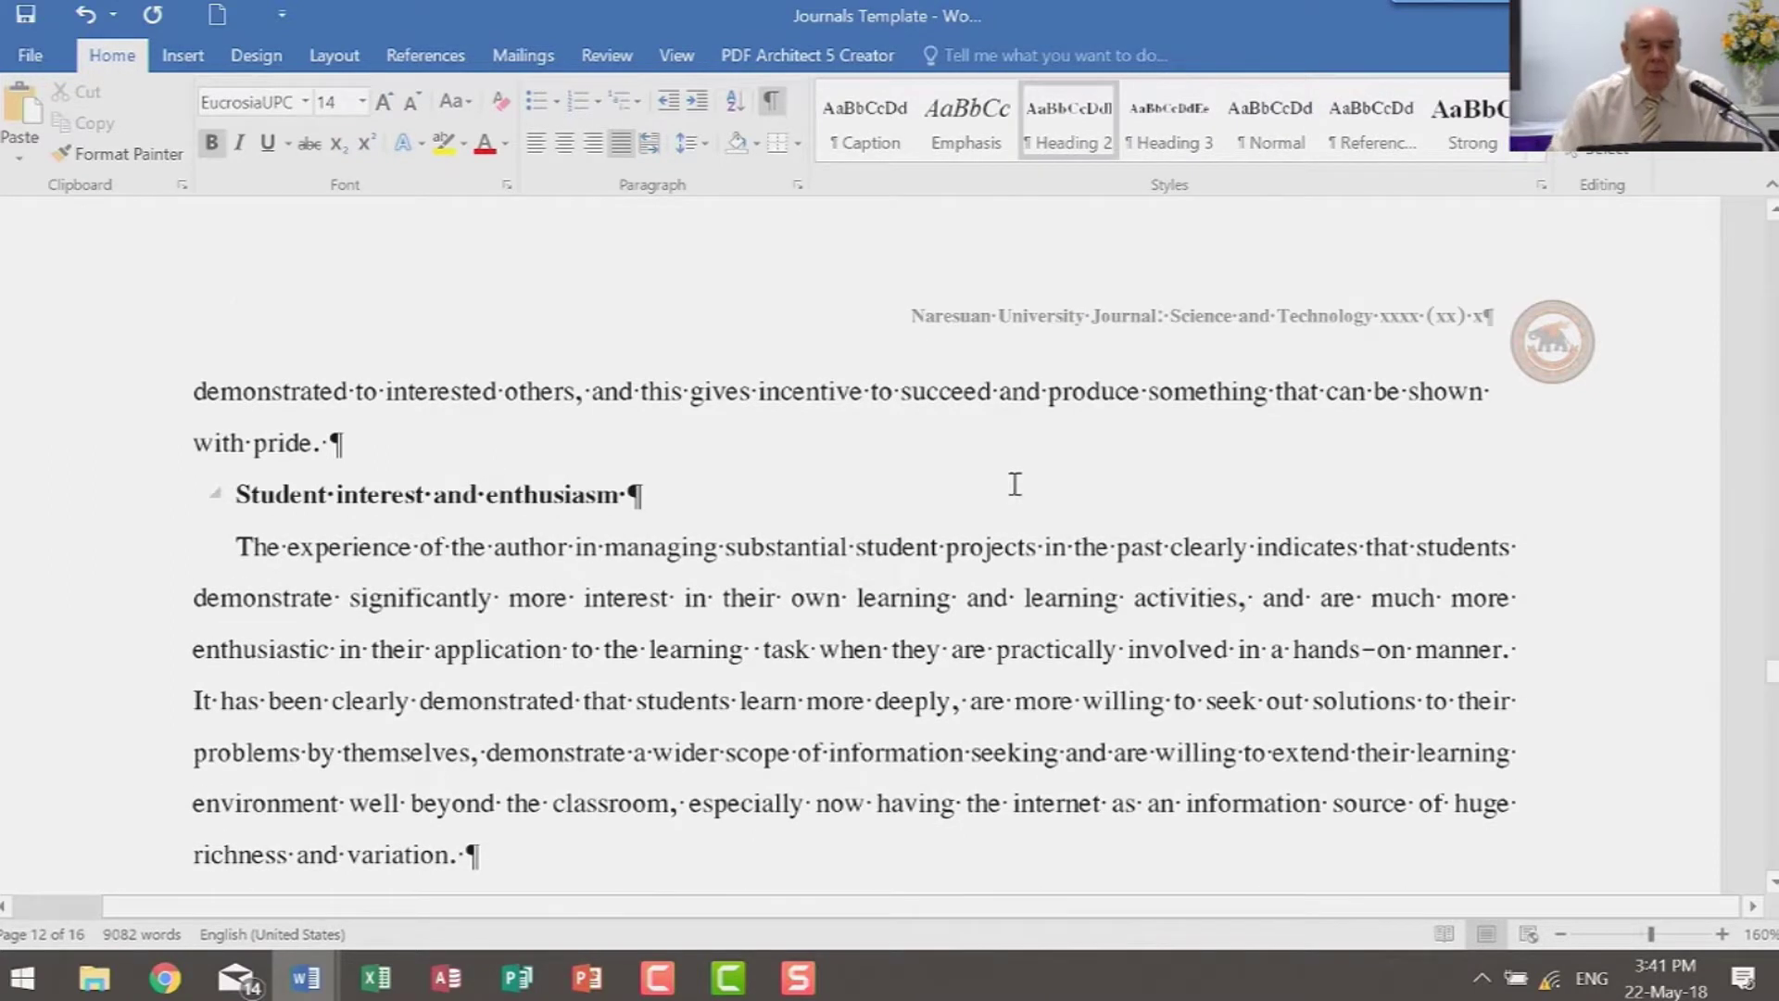
Apply the Heading 2 style to the "Student assessment" and "Student learning outcomes" subheadings
scroll(1019, 473, down, 10)
scroll(1021, 470, up, 1)
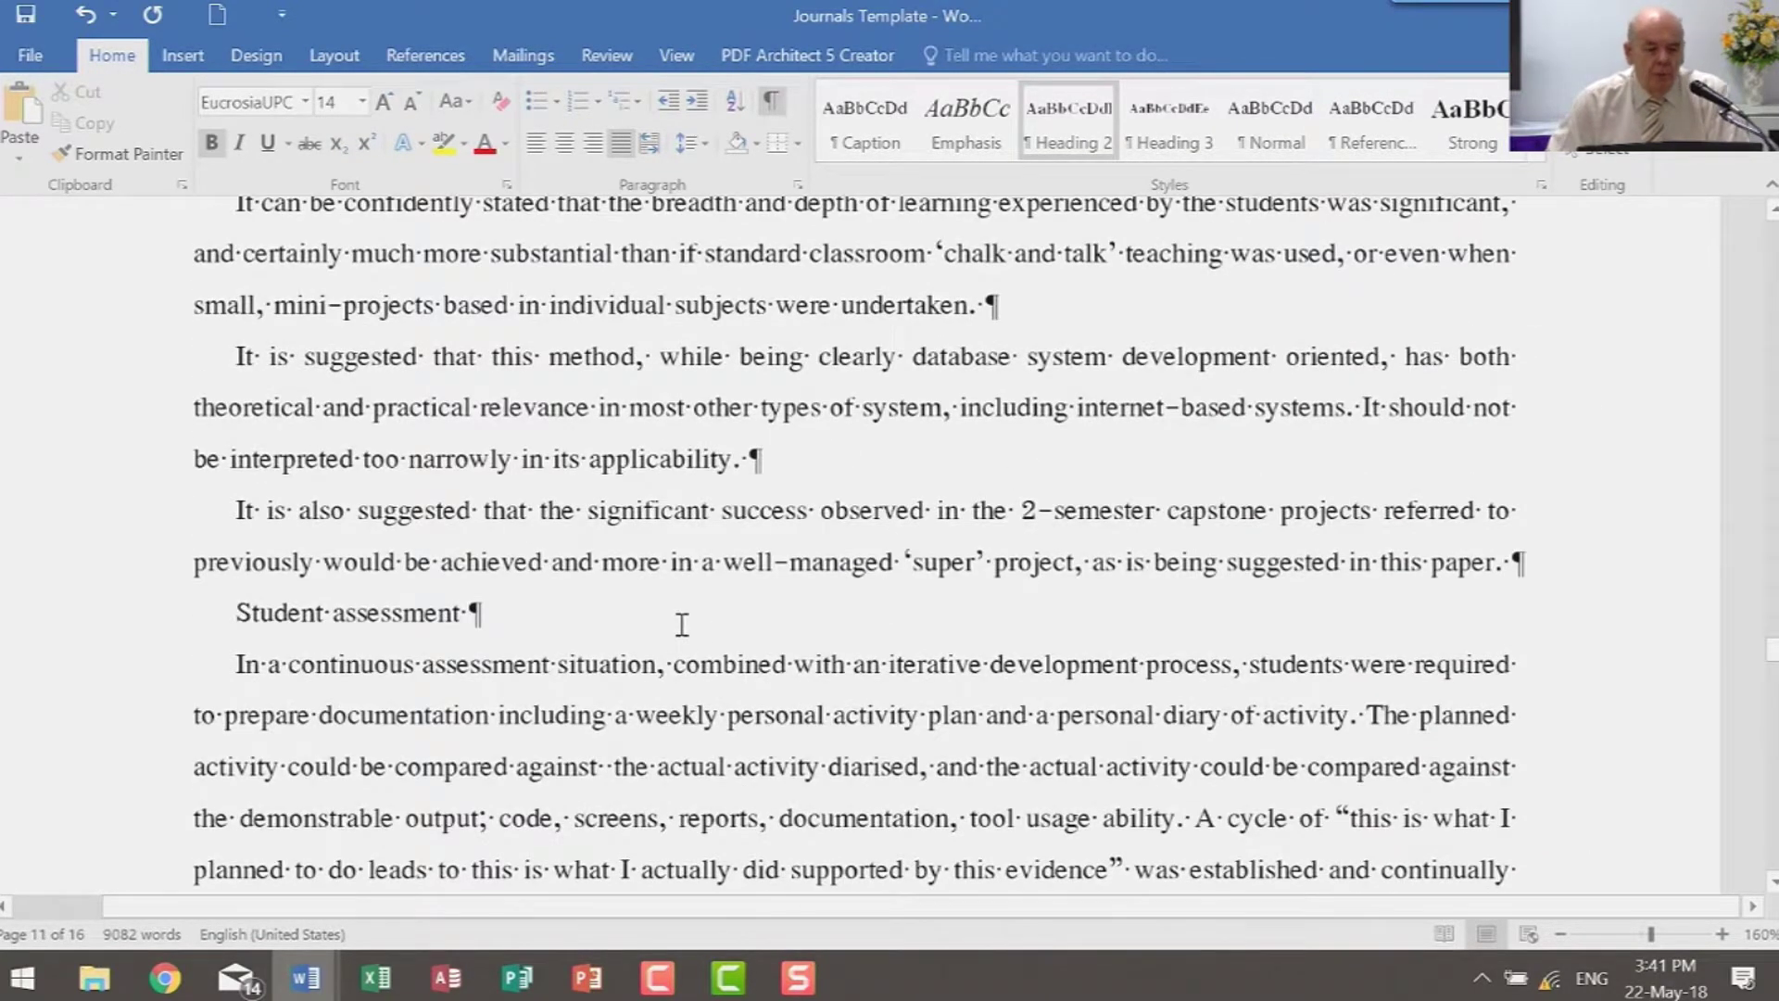
click(316, 619)
key(ctrl+alt+2)
scroll(600, 642, up, 1)
scroll(600, 642, up, 5)
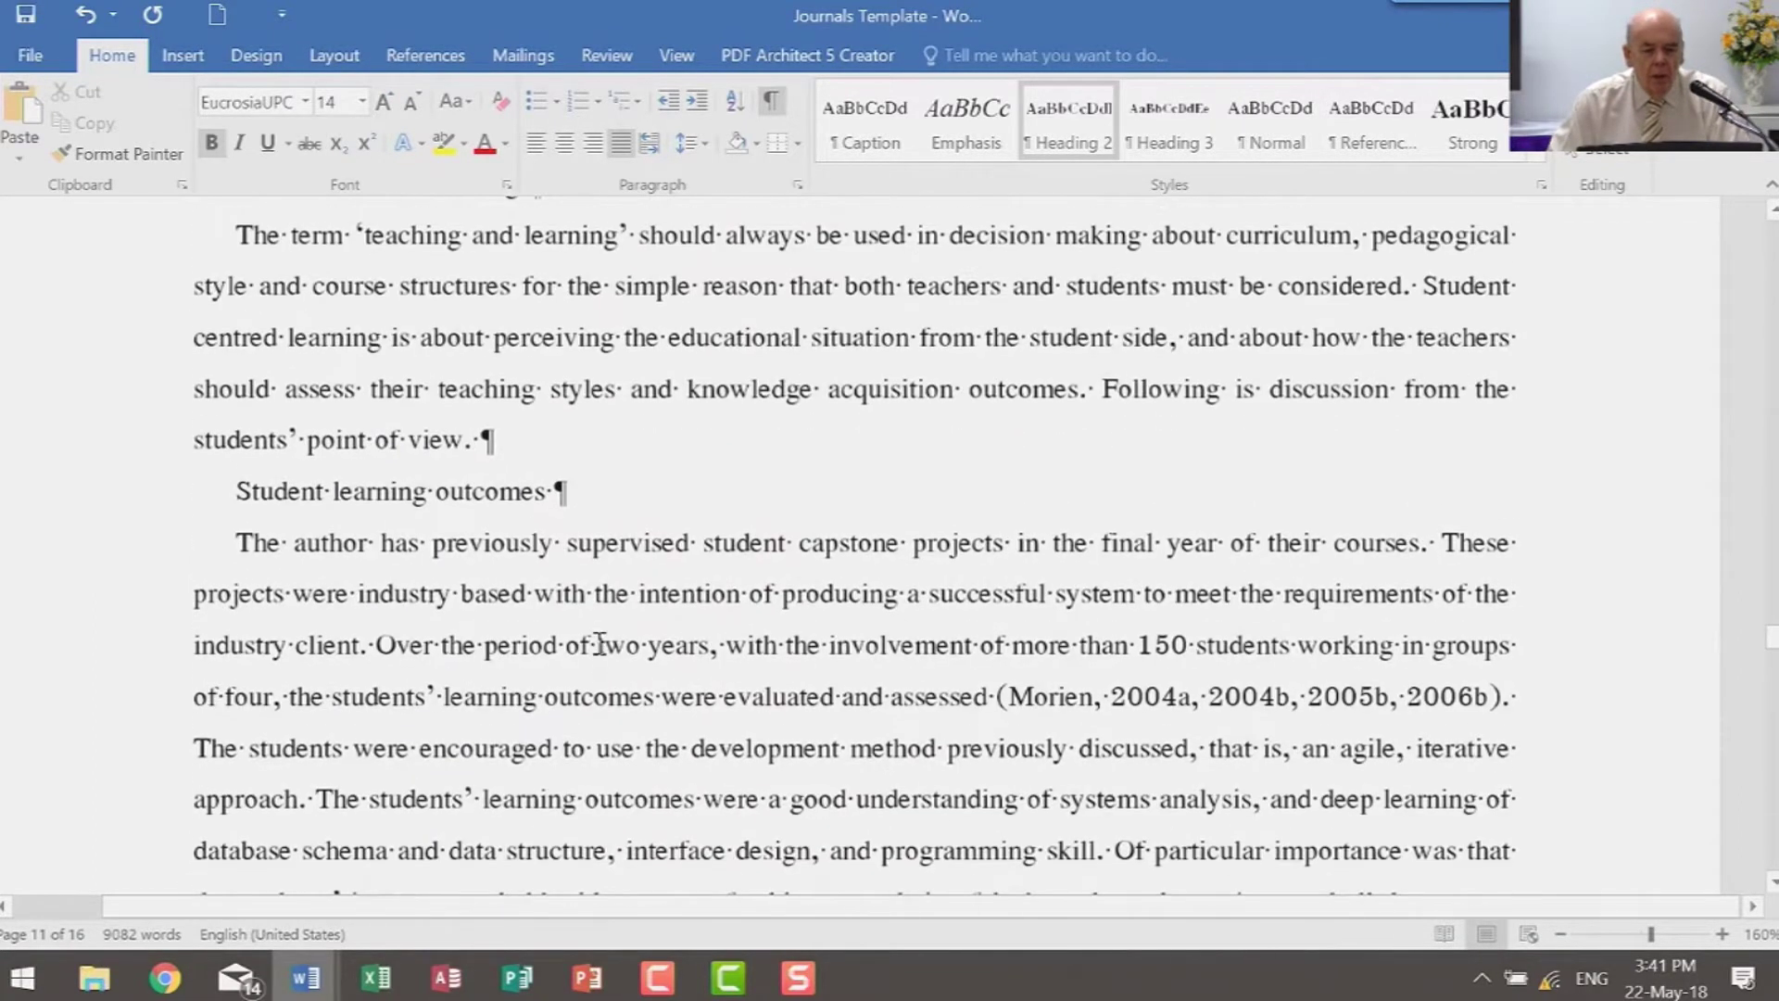
click(397, 491)
key(ctrl+alt+2)
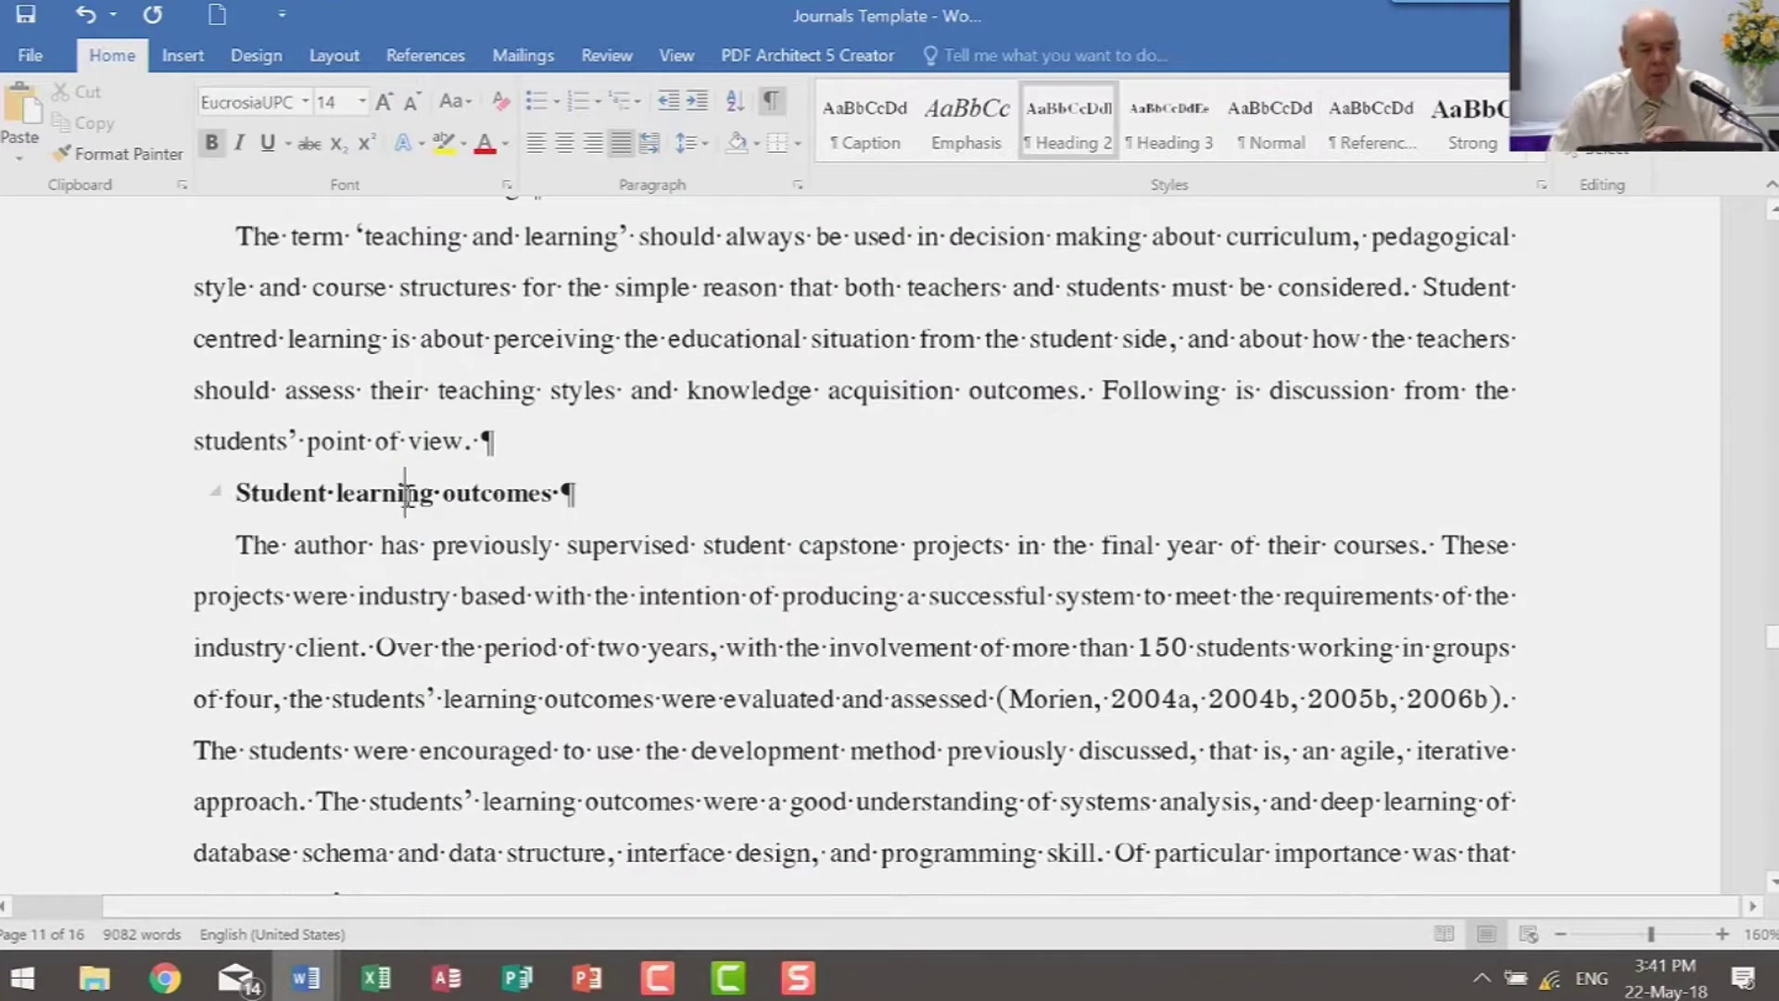
Start a new paragraph style from the first small-print quotation under "The proposed pedagogical approach" and name it QuotesStyle
scroll(858, 612, up, 3)
scroll(858, 612, up, 3)
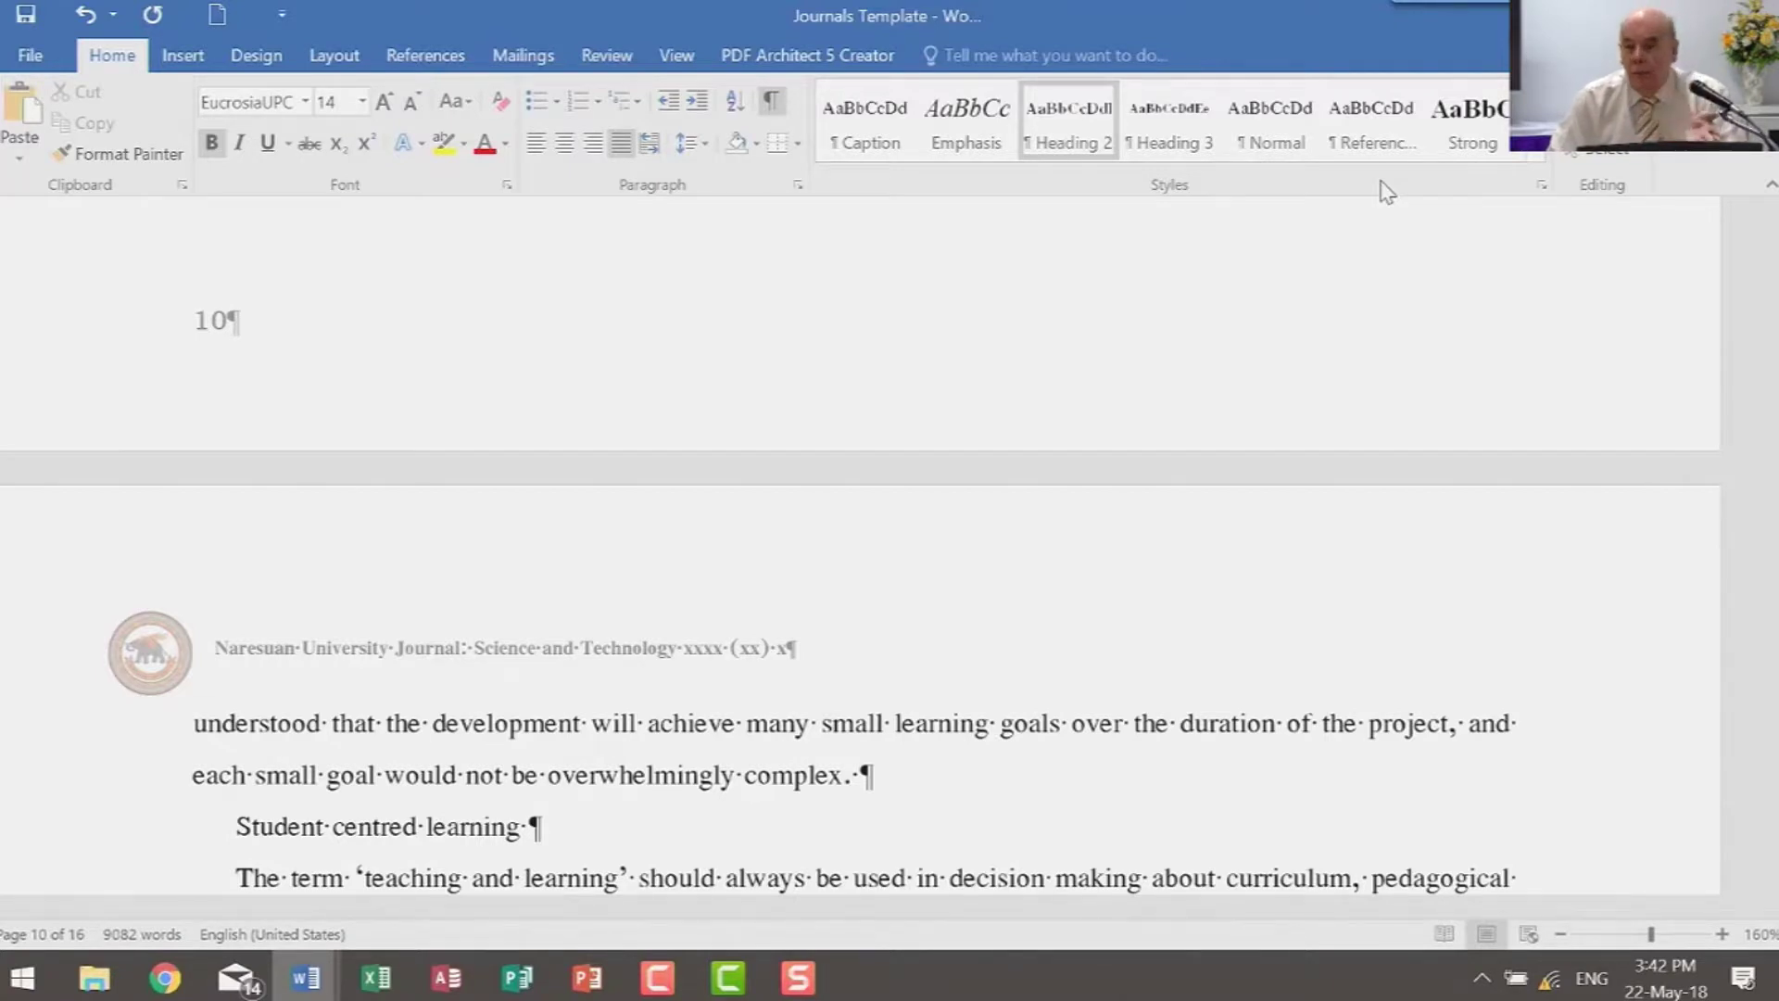
scroll(649, 582, up, 2)
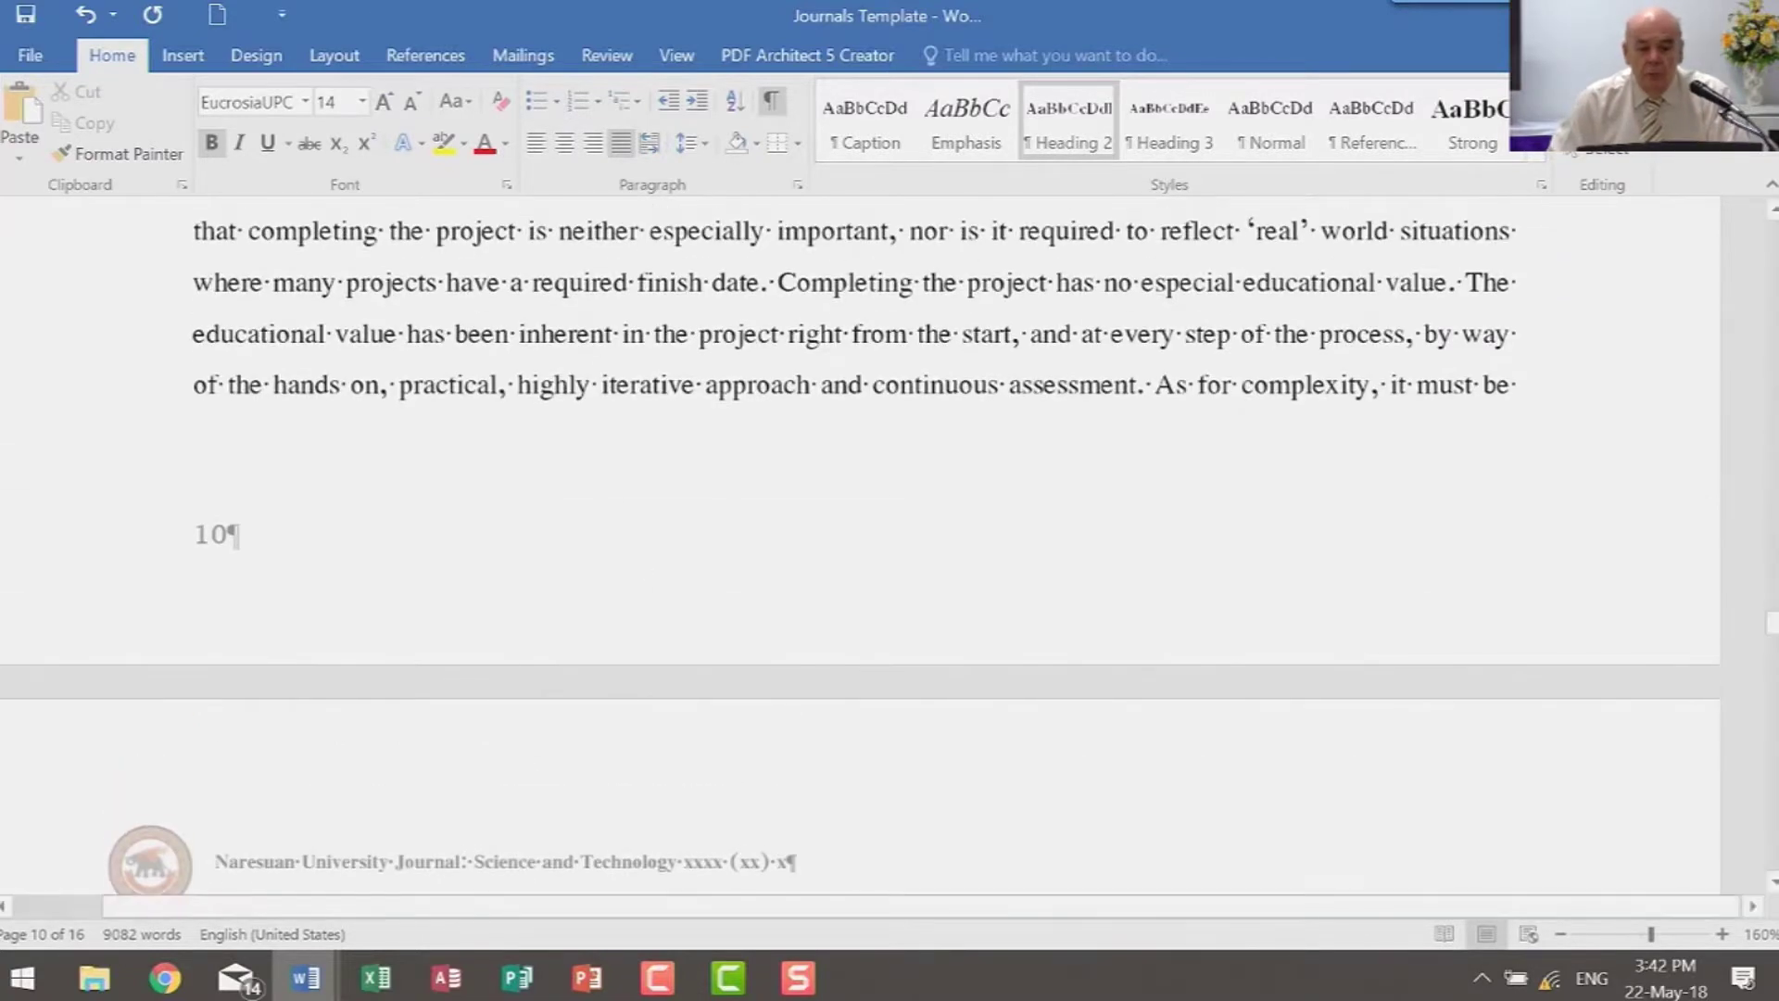
scroll(507, 758, up, 18)
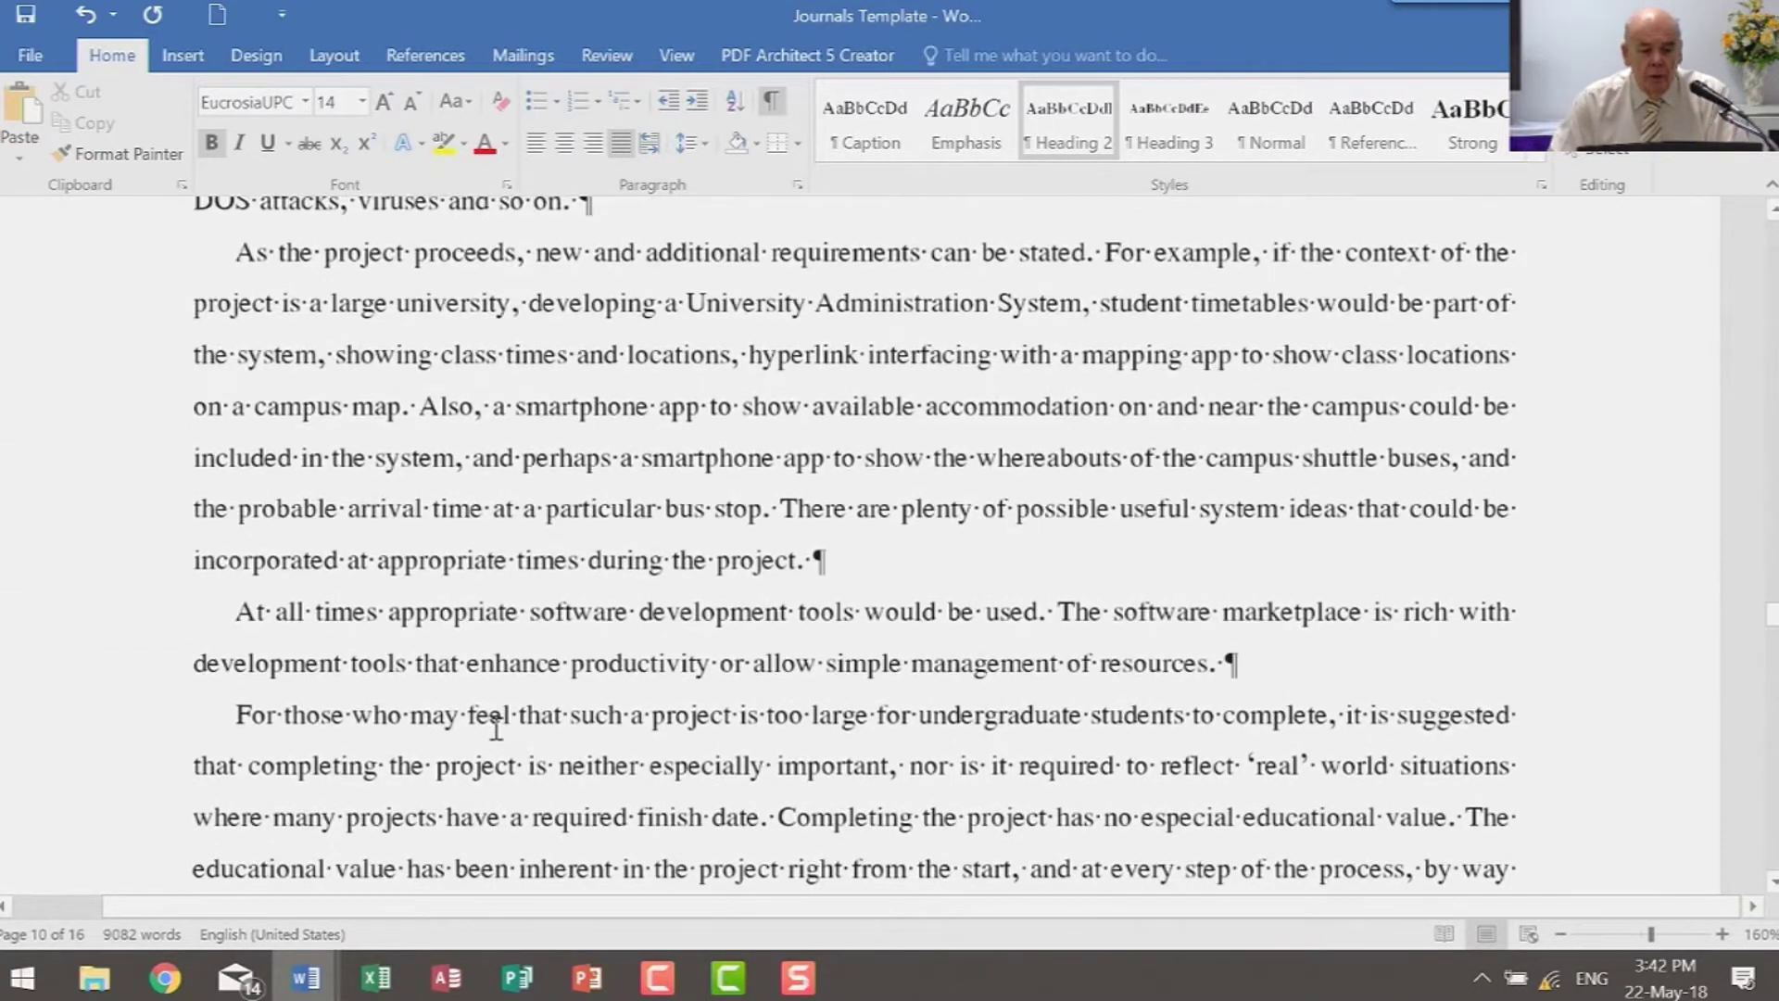
scroll(496, 728, down, 1)
scroll(496, 727, up, 12)
scroll(496, 727, down, 5)
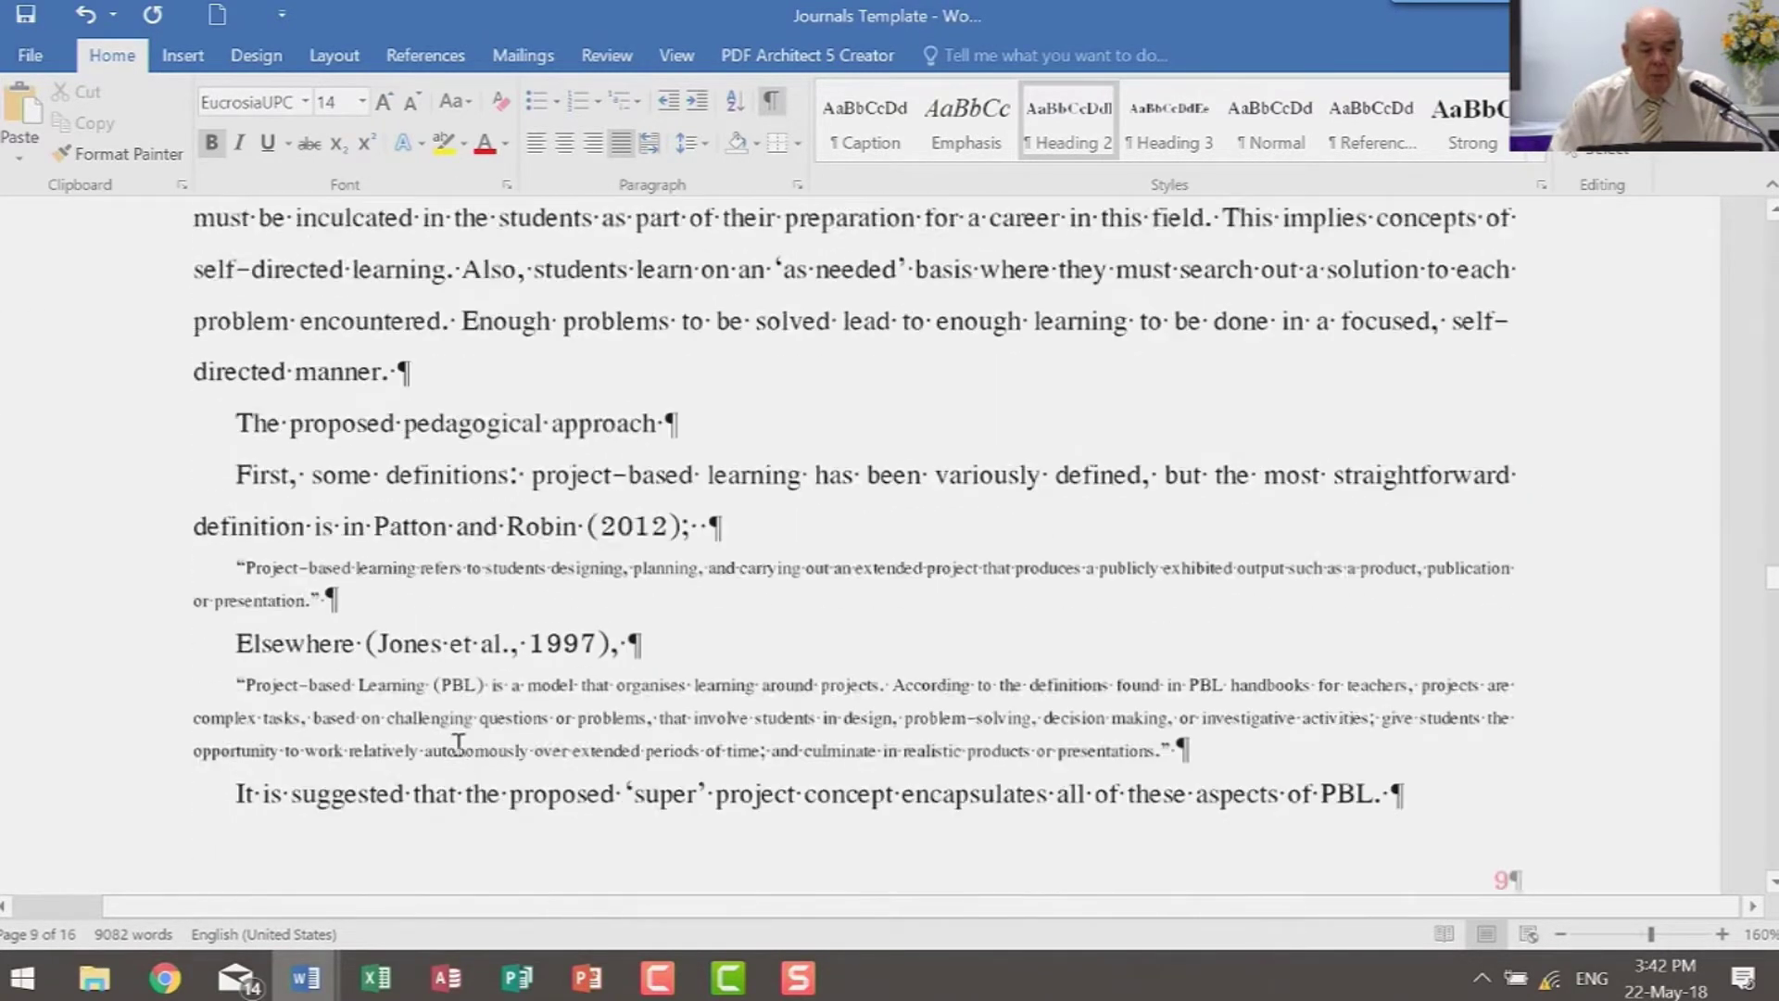
click(797, 511)
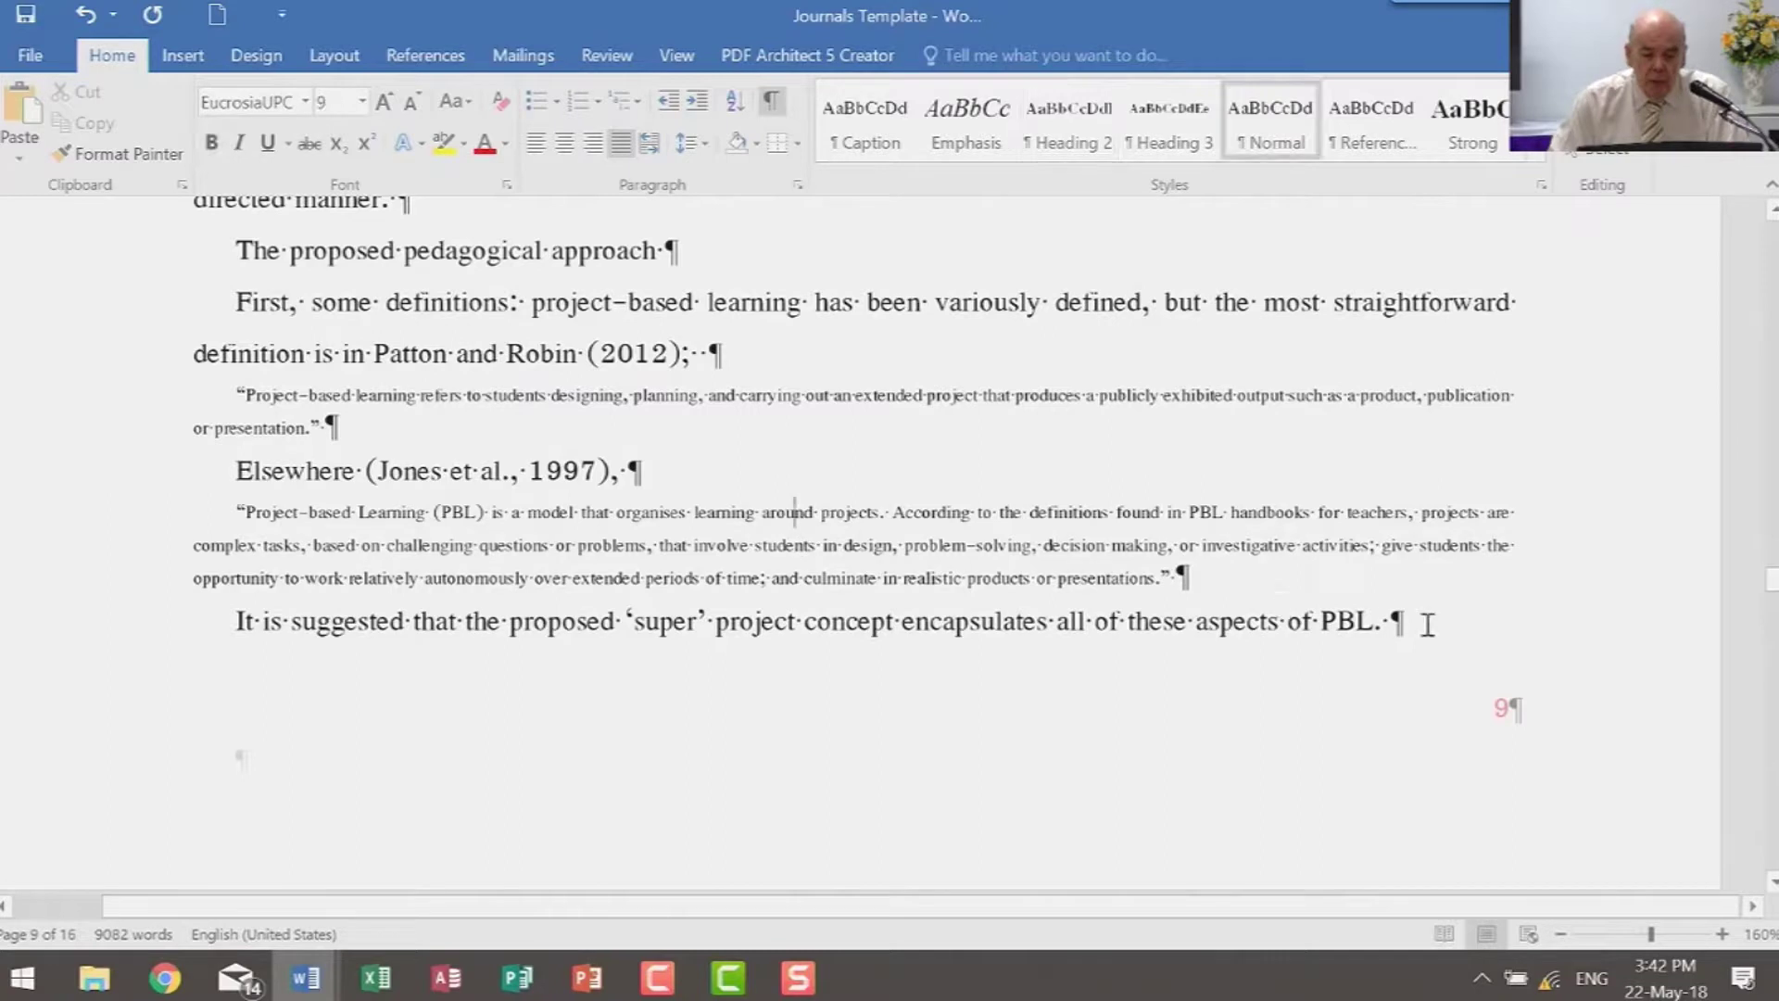
click(908, 394)
click(908, 393)
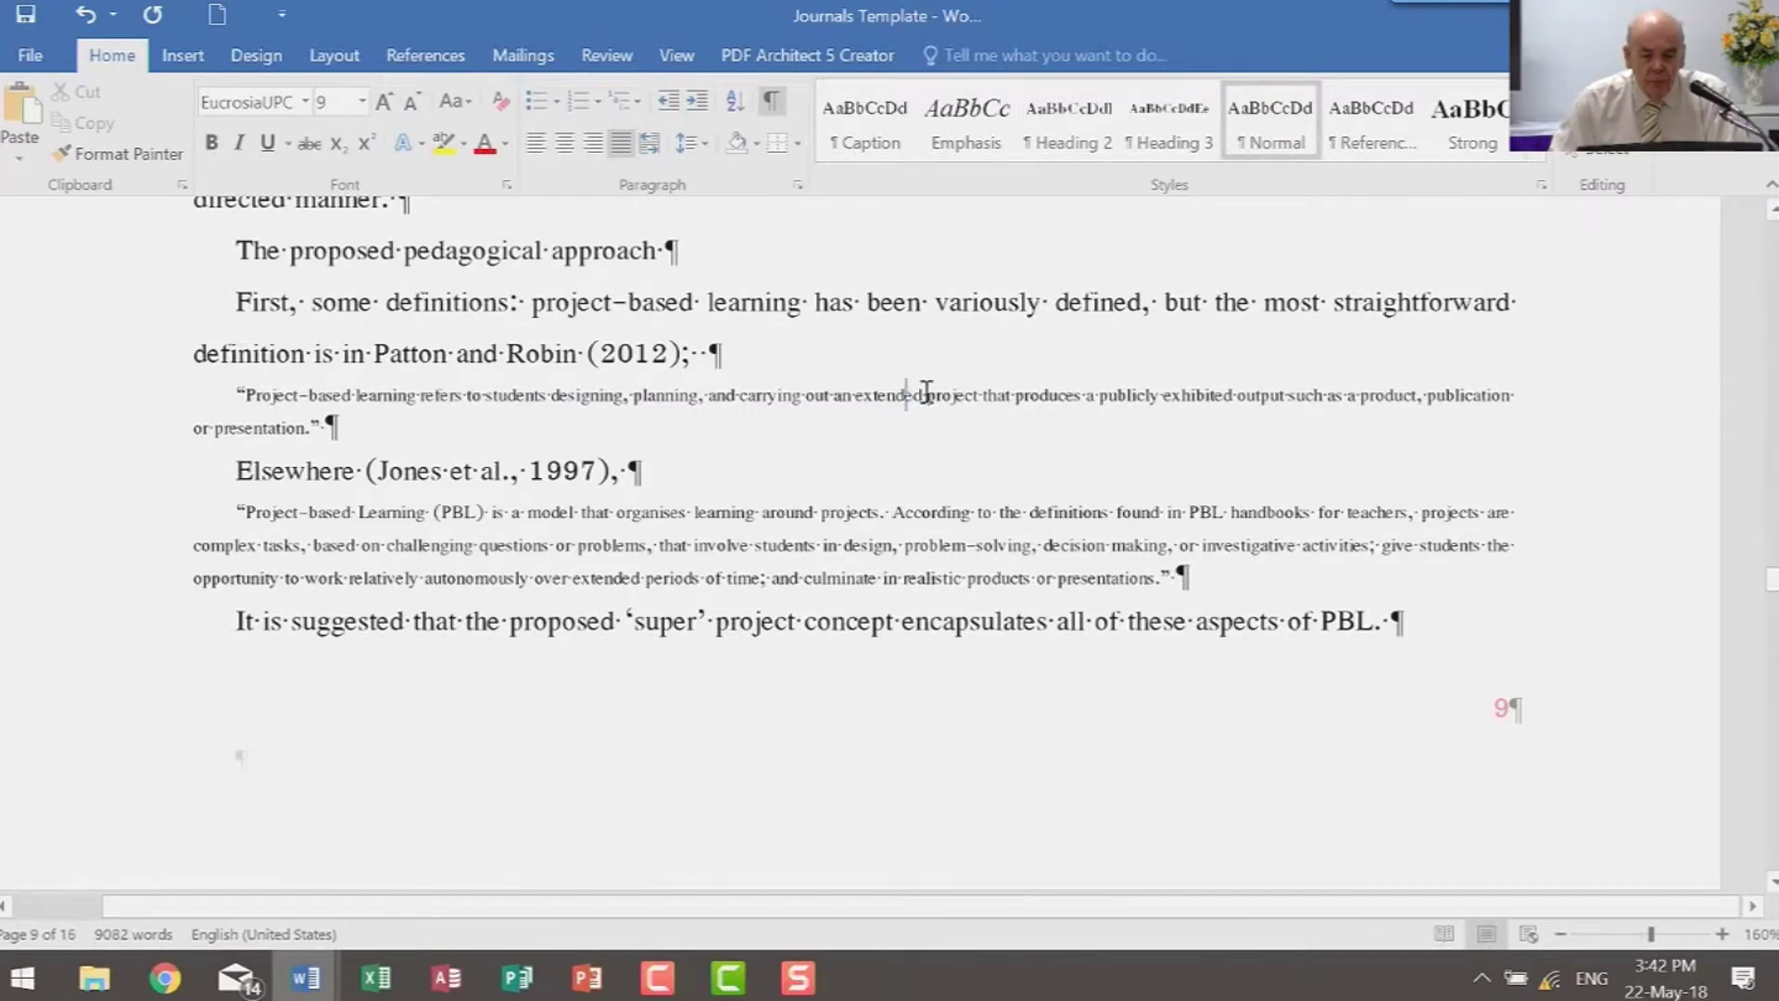
click(1541, 185)
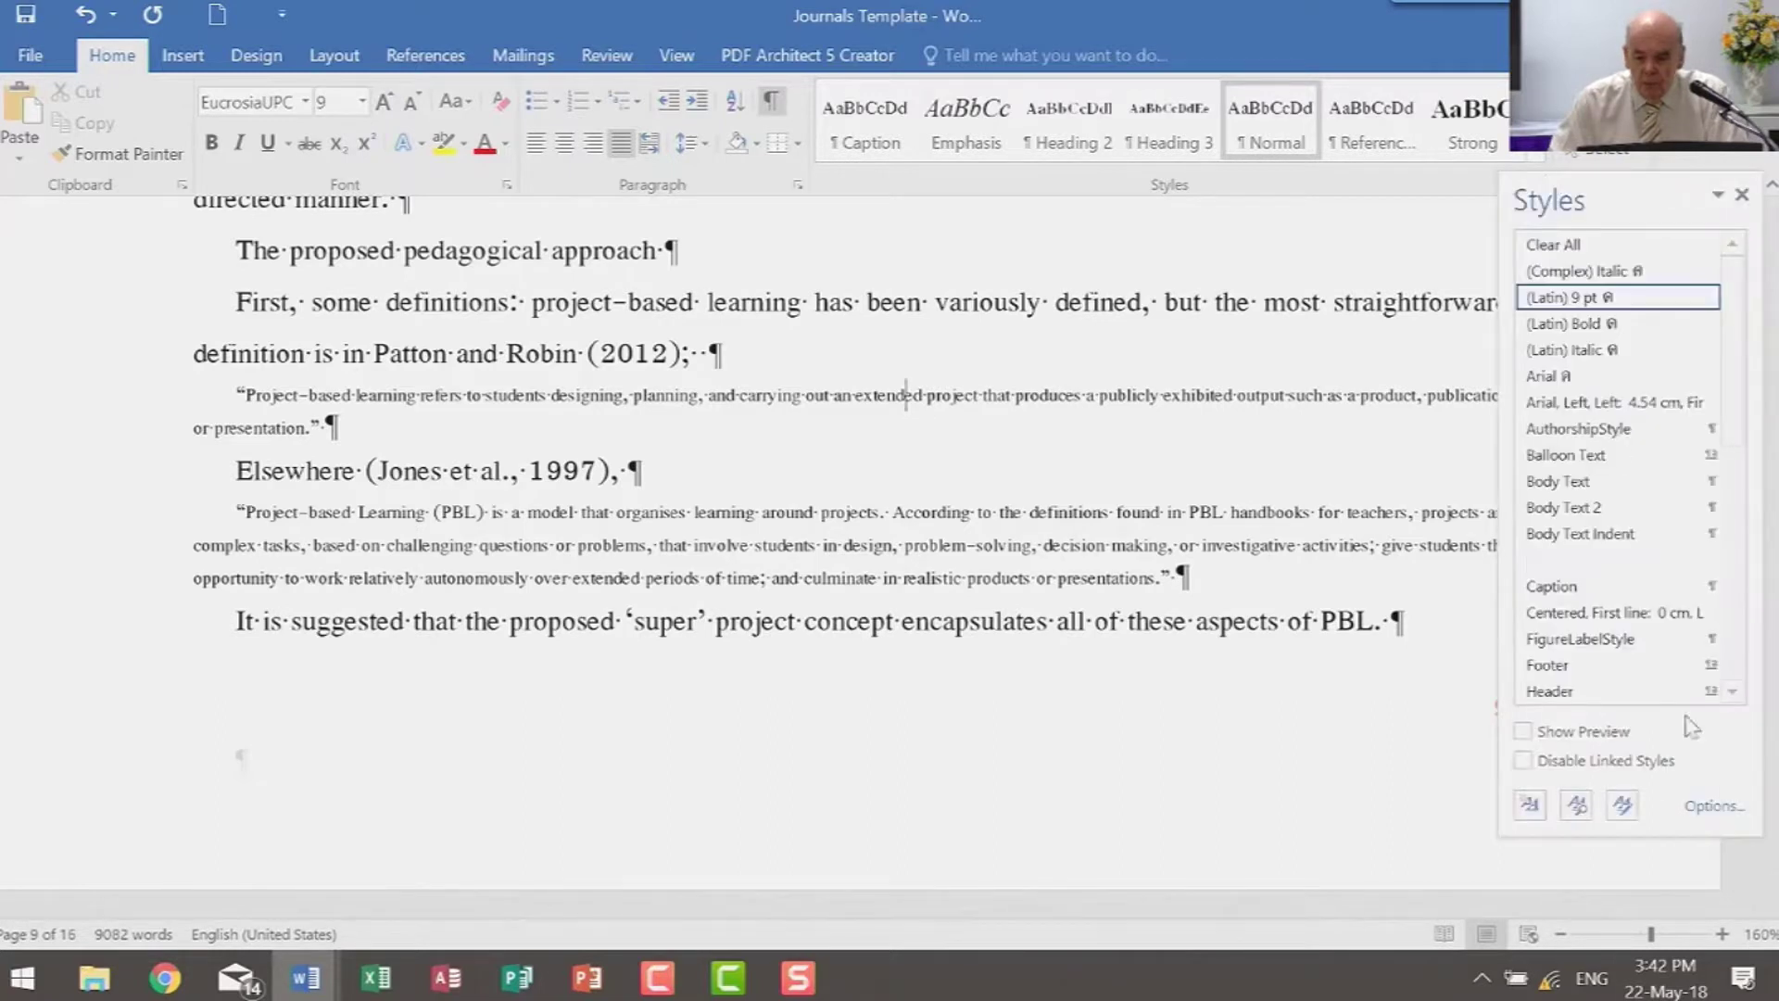
click(1531, 805)
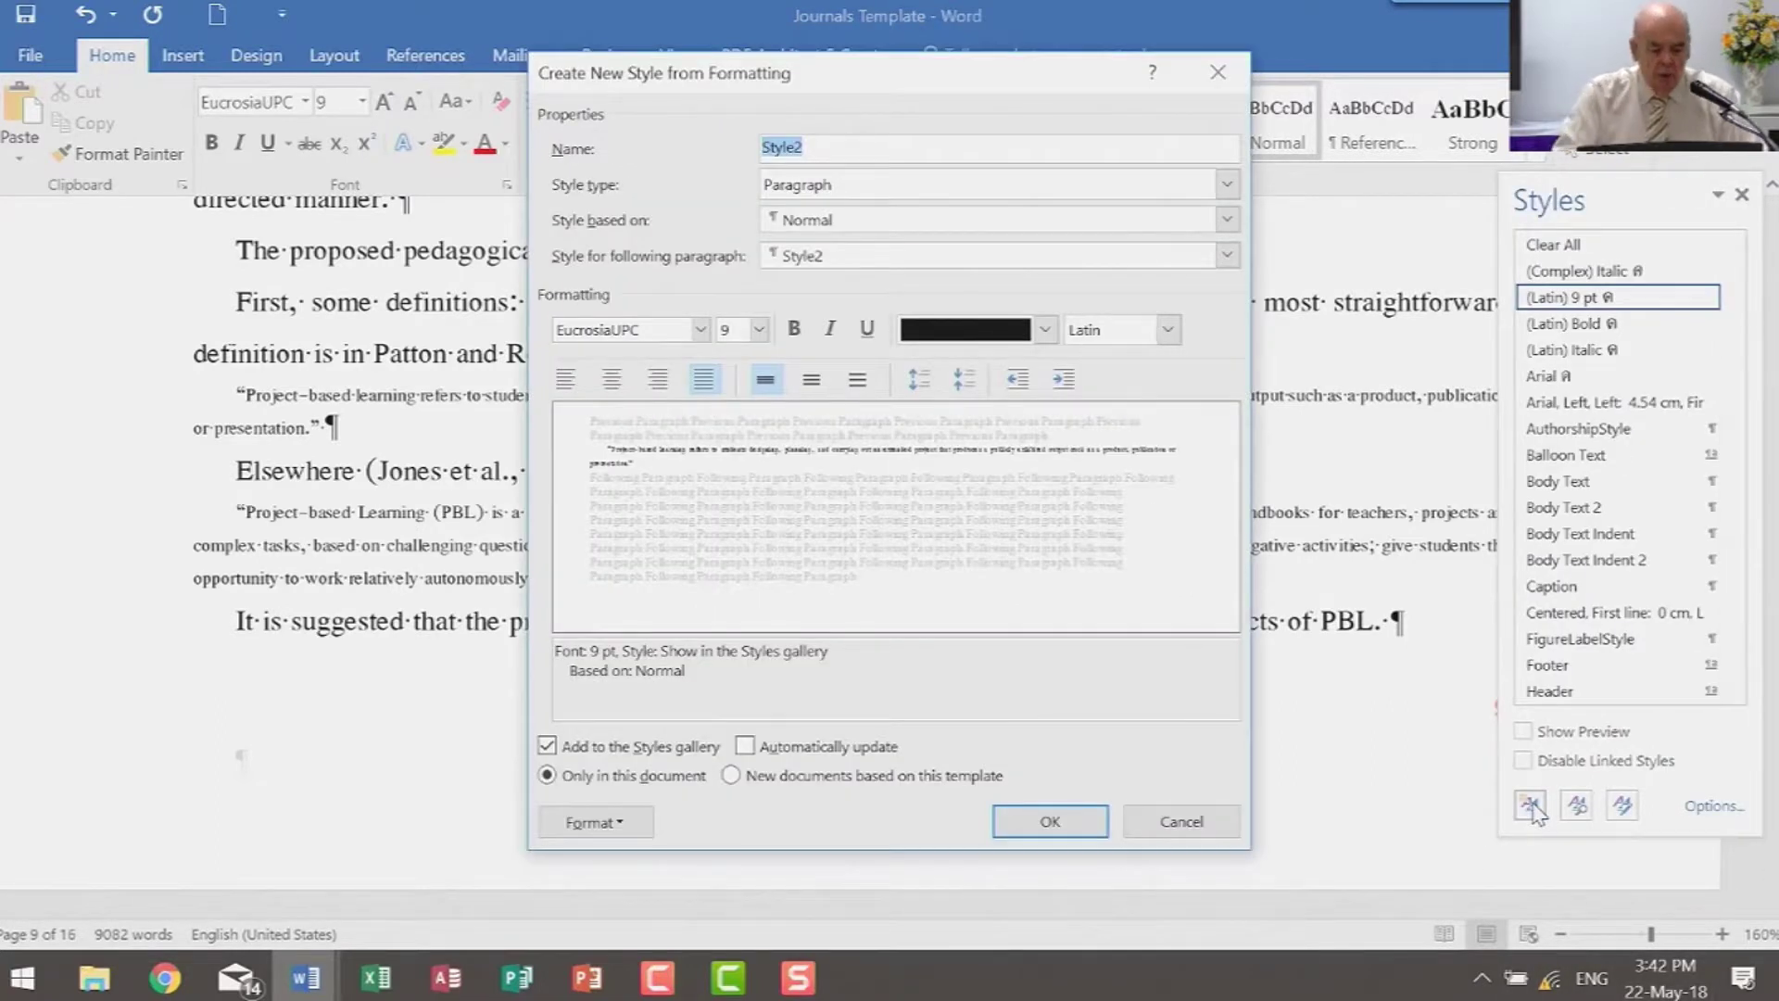
text(Quotes)
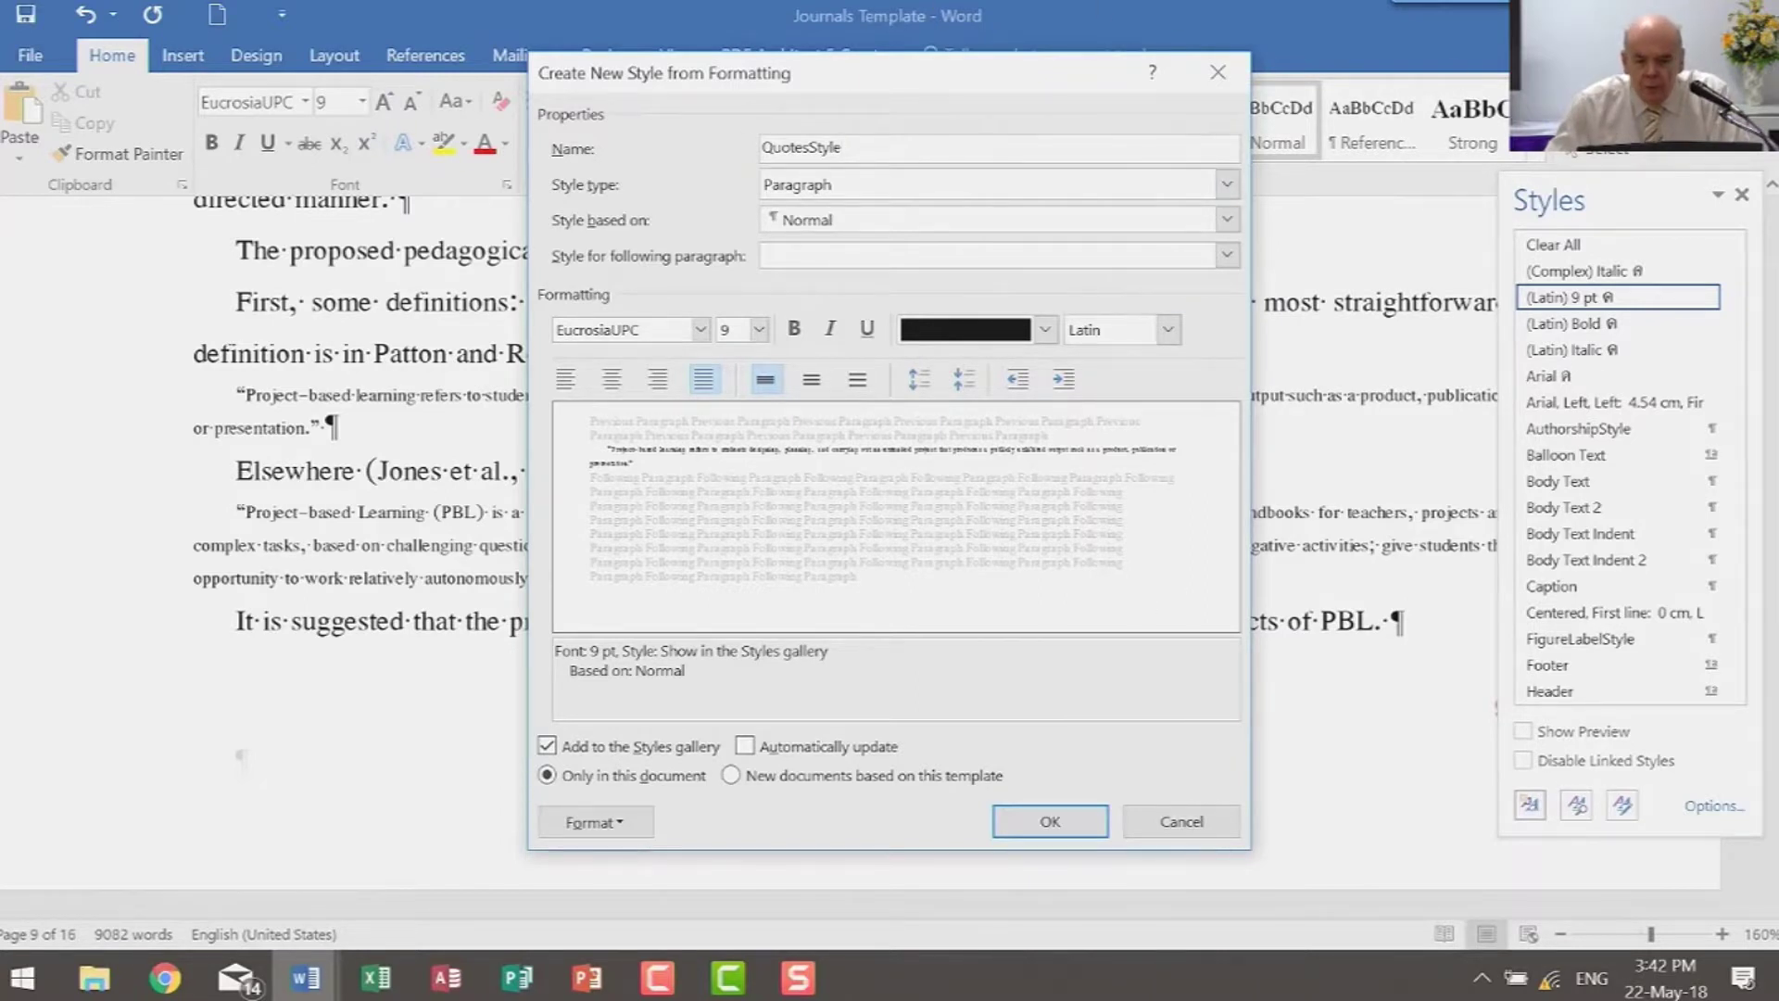
Base the new QuotesStyle on (no style) instead of an existing style
click(1226, 219)
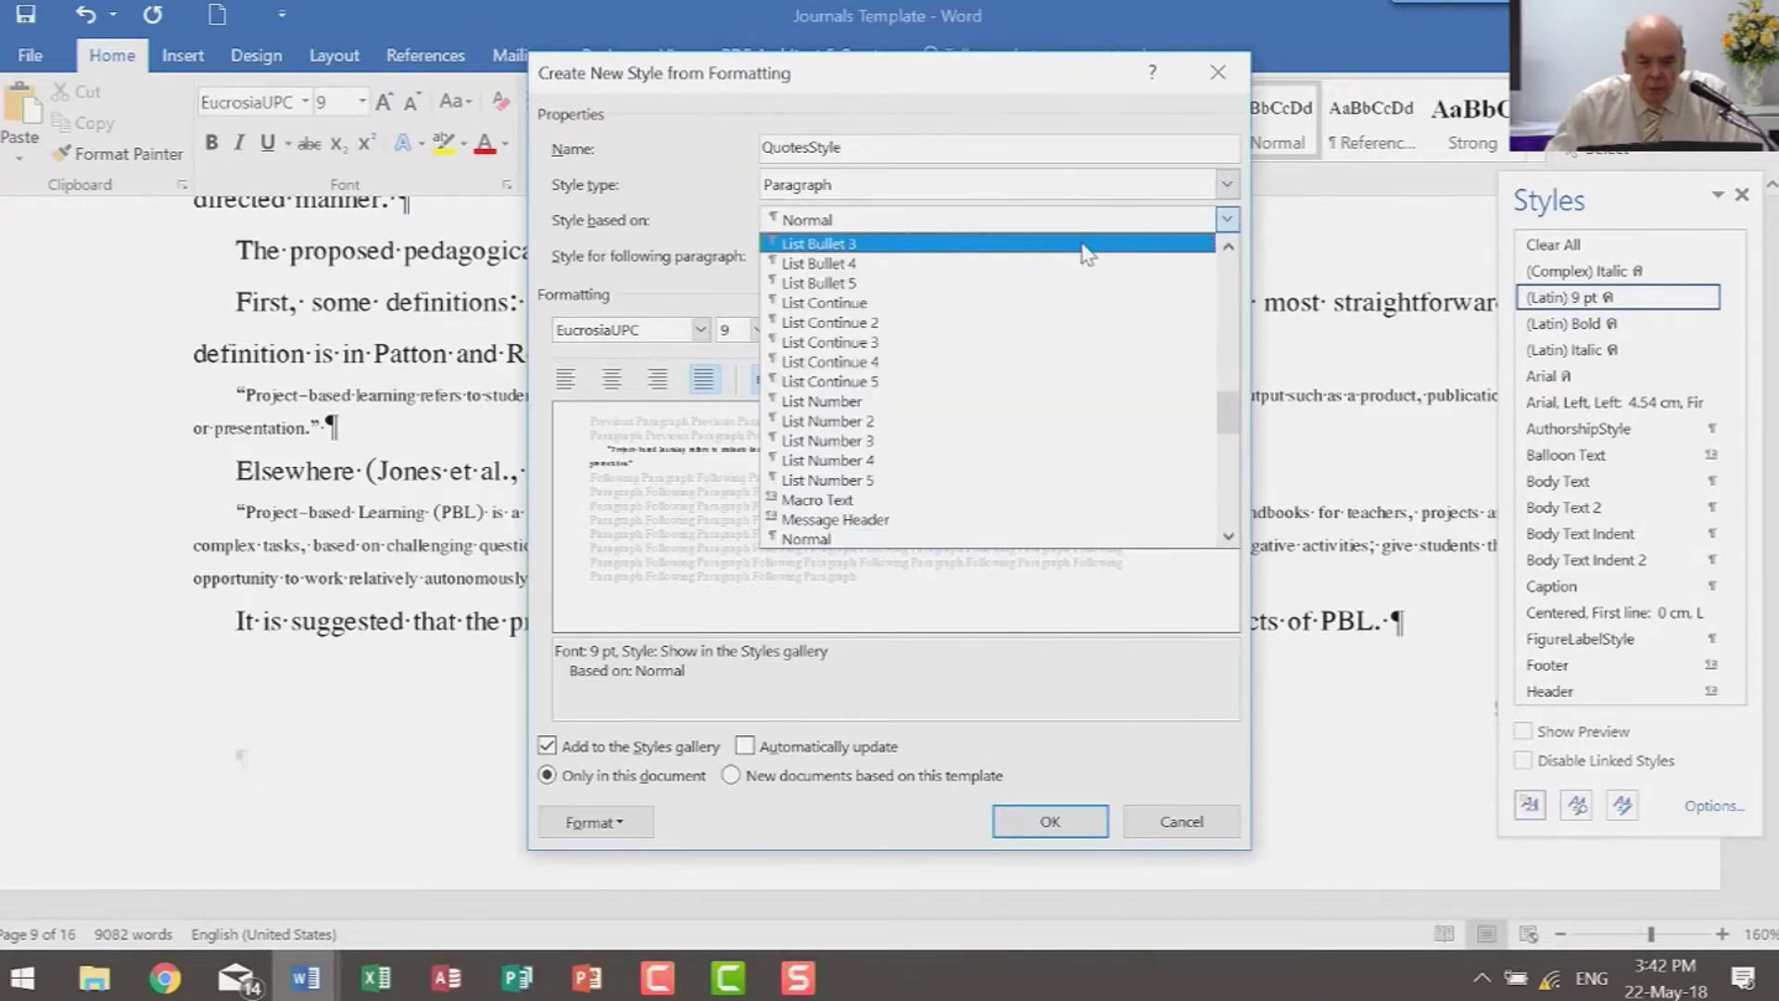
drag(1227, 412, 1239, 270)
click(938, 246)
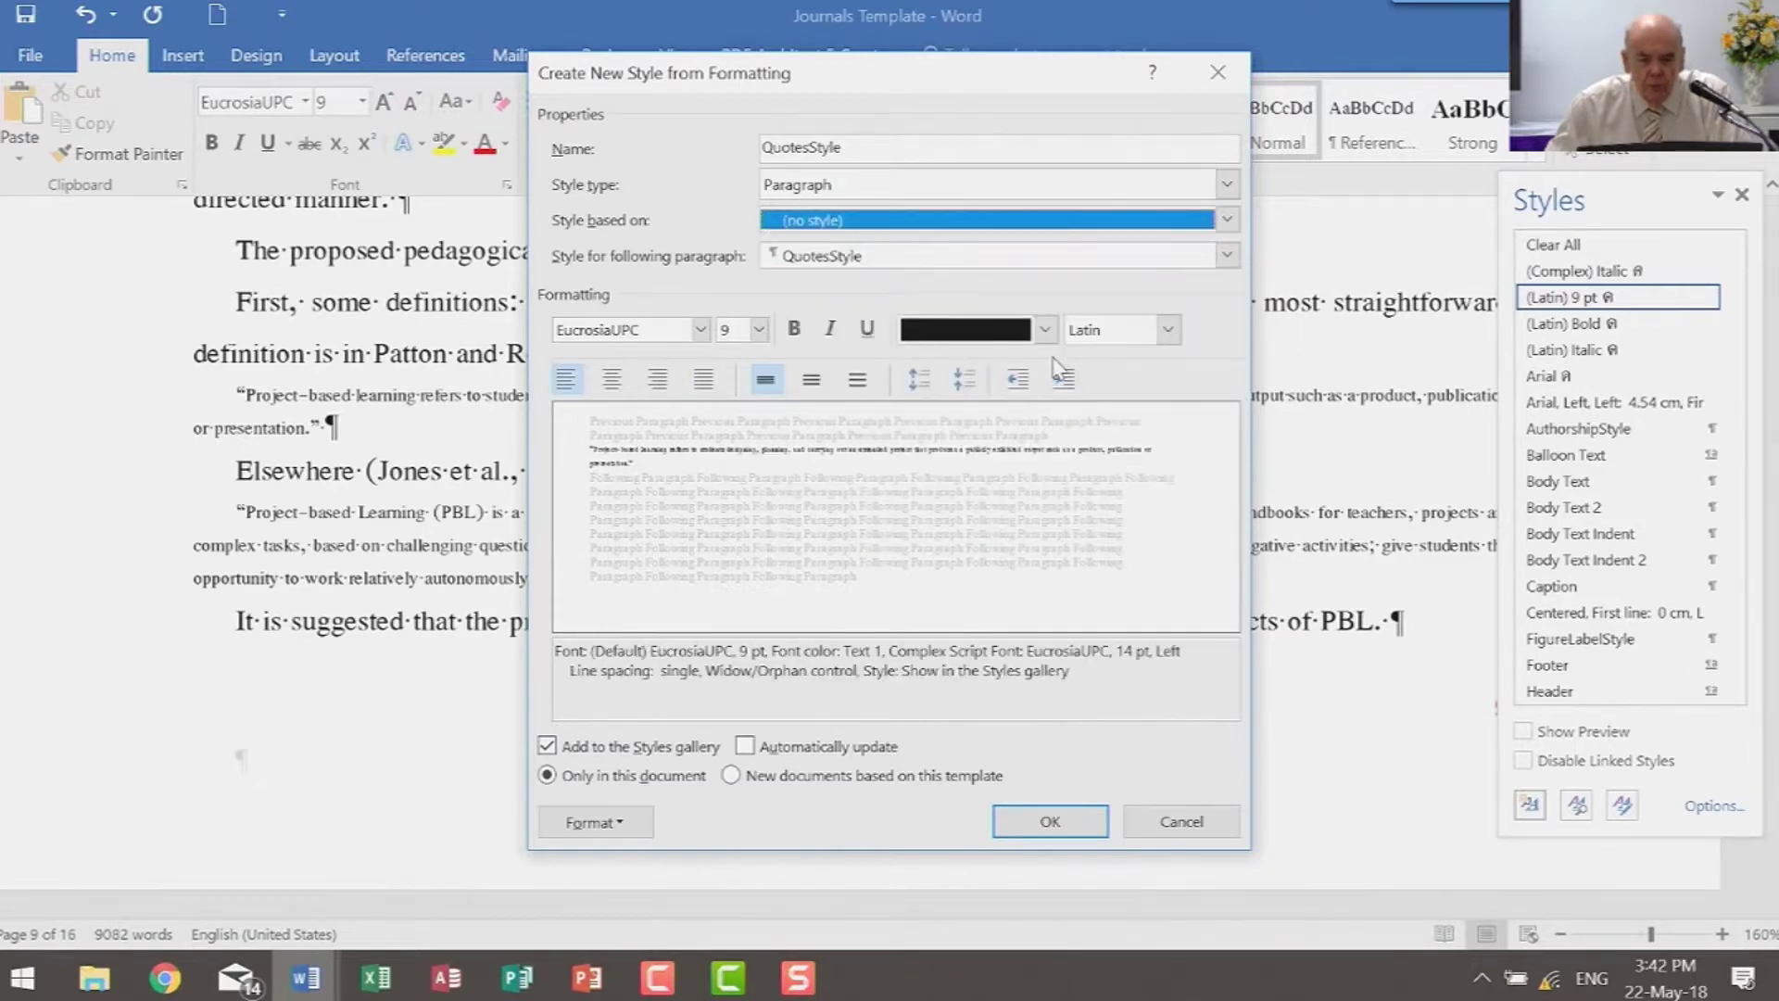
Finish creating QuotesStyle and modify it to use a 14 pt Latin text size
click(1047, 822)
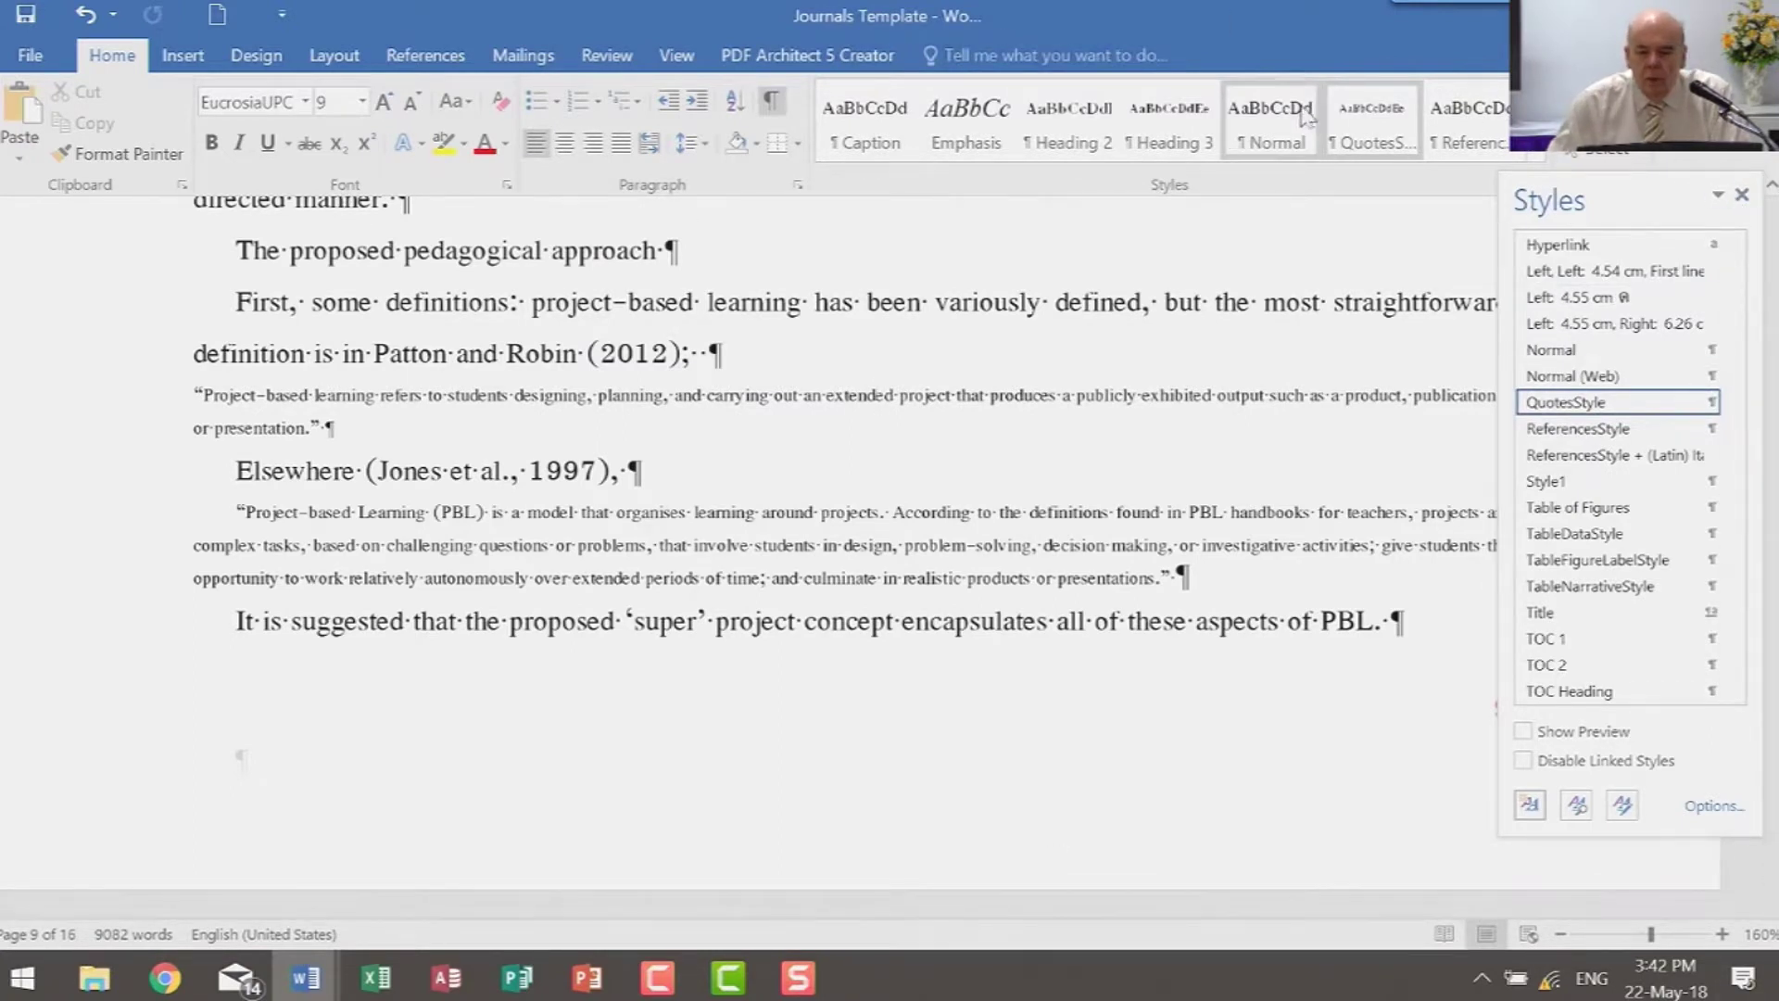
right_click(1370, 119)
click(1398, 48)
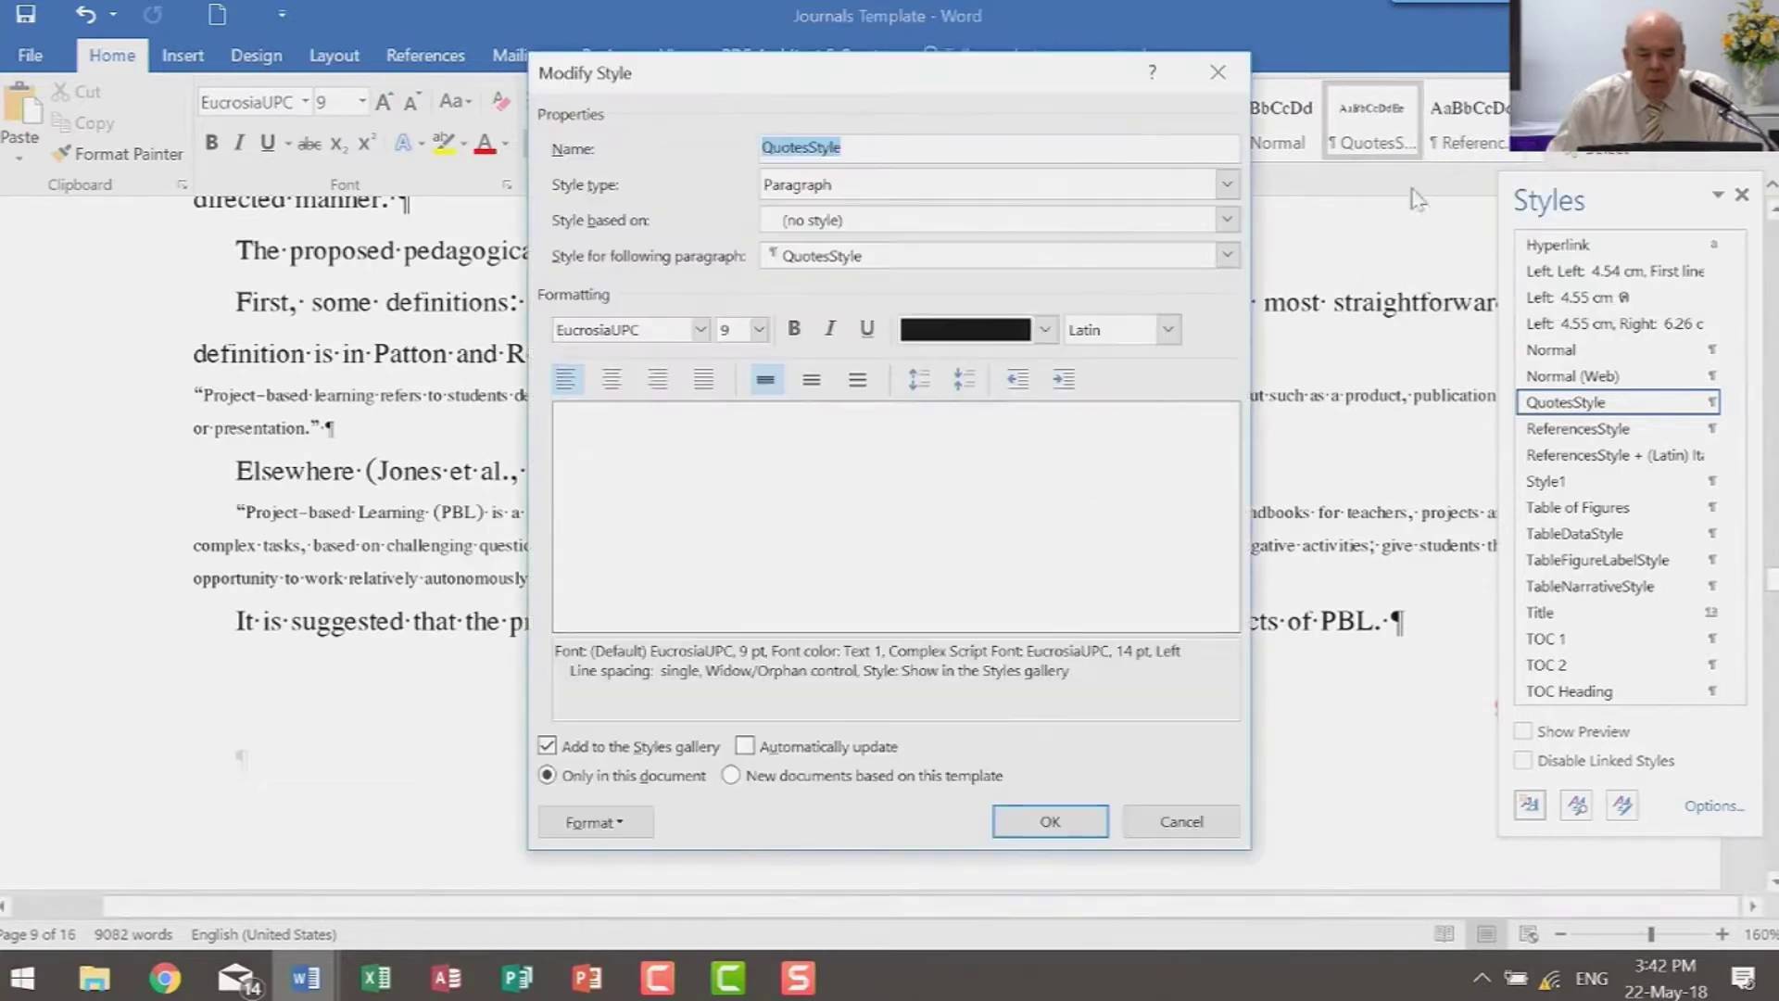
click(592, 822)
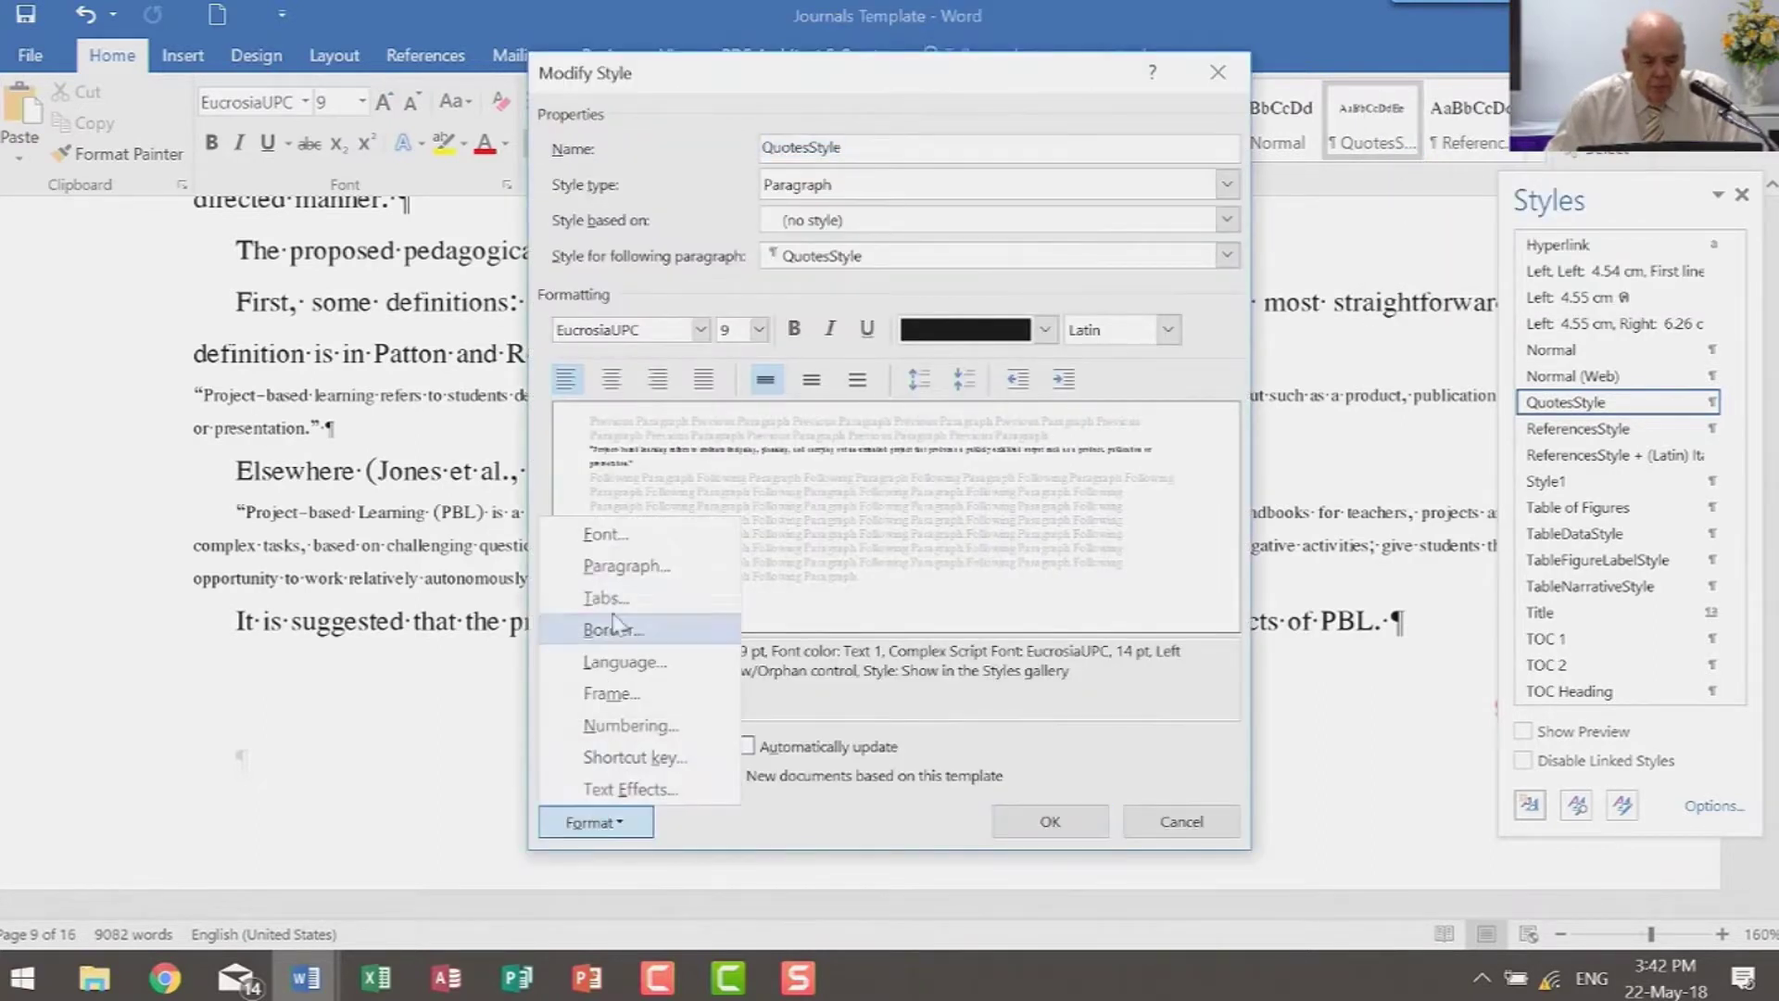
click(604, 538)
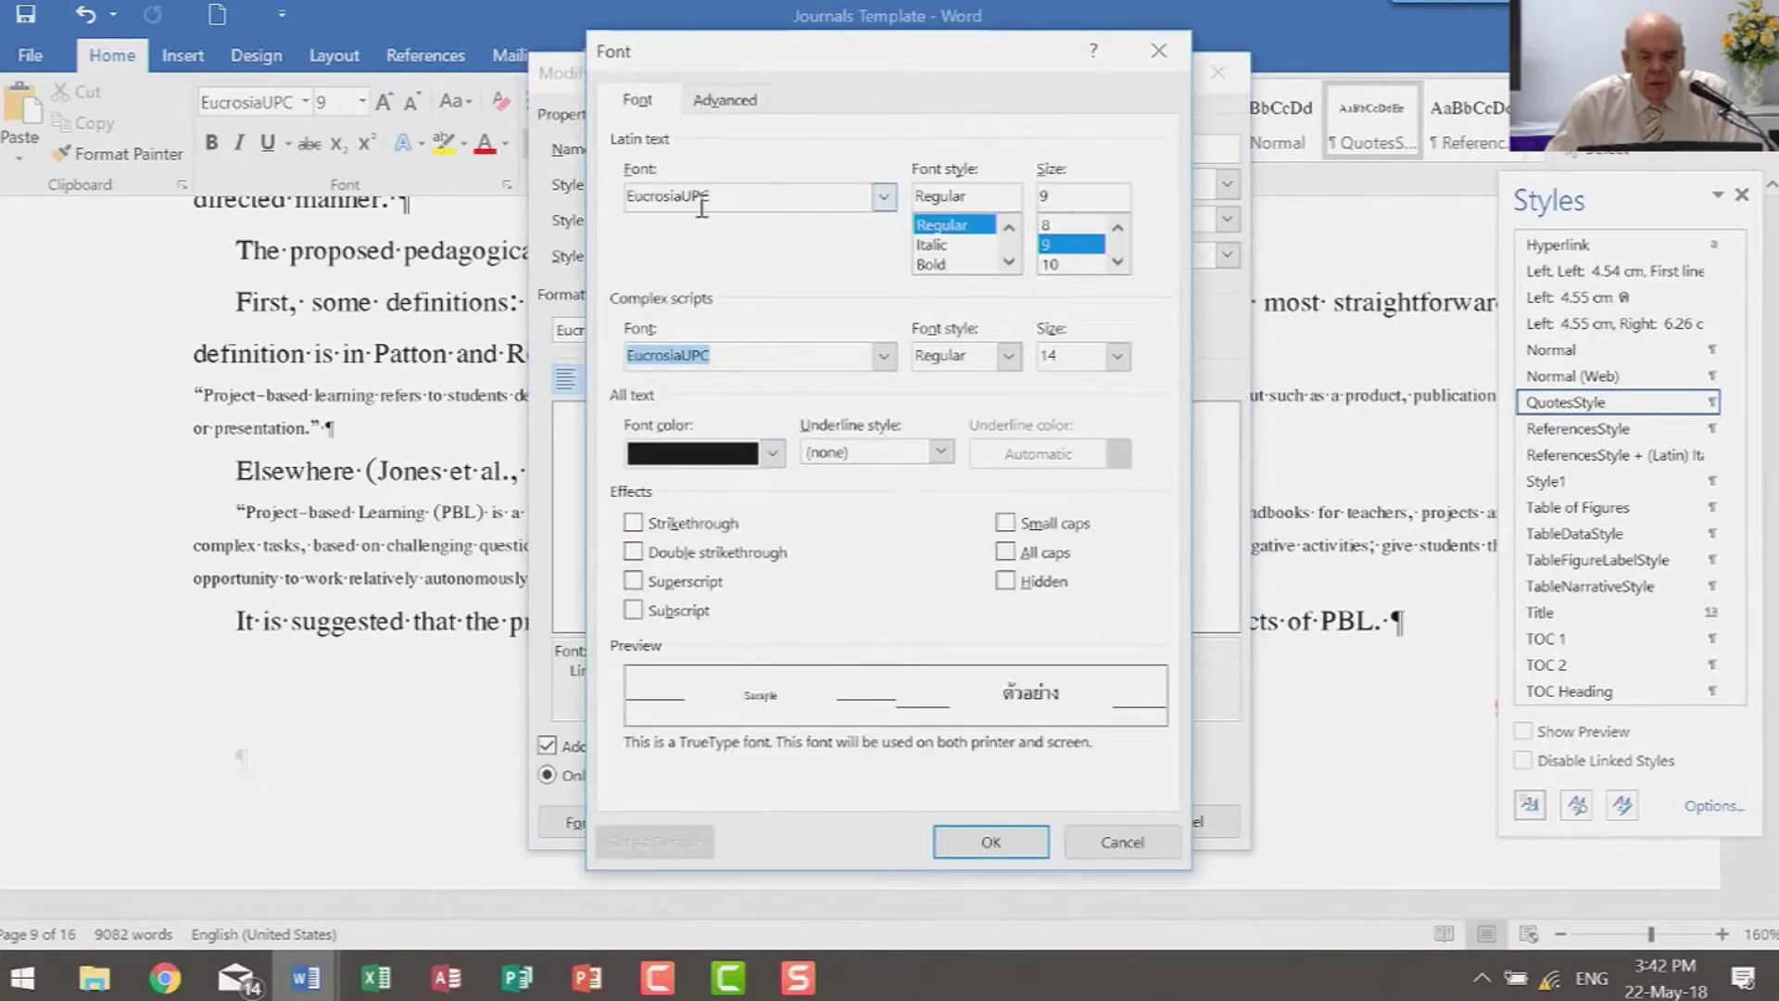
click(1117, 262)
click(1118, 262)
click(1118, 262)
click(1117, 262)
click(1063, 245)
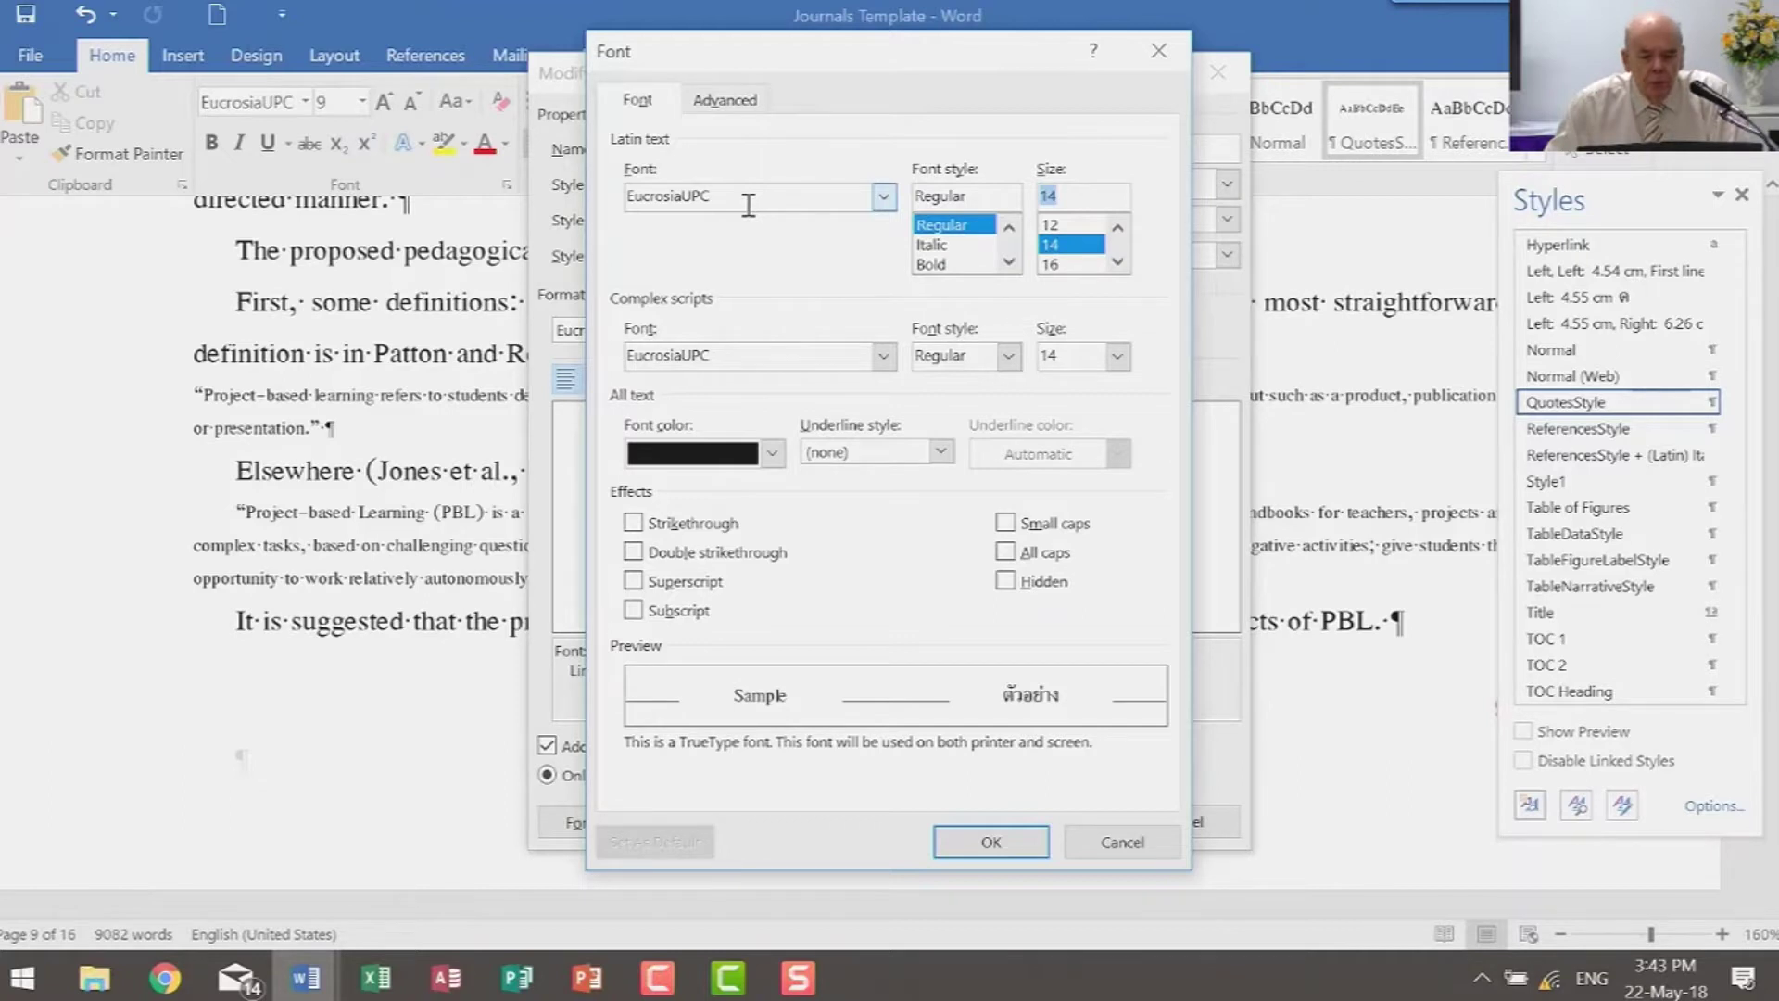
click(964, 845)
Set the QuotesStyle paragraph alignment to Justified and its left indentation to 1 cm
click(596, 821)
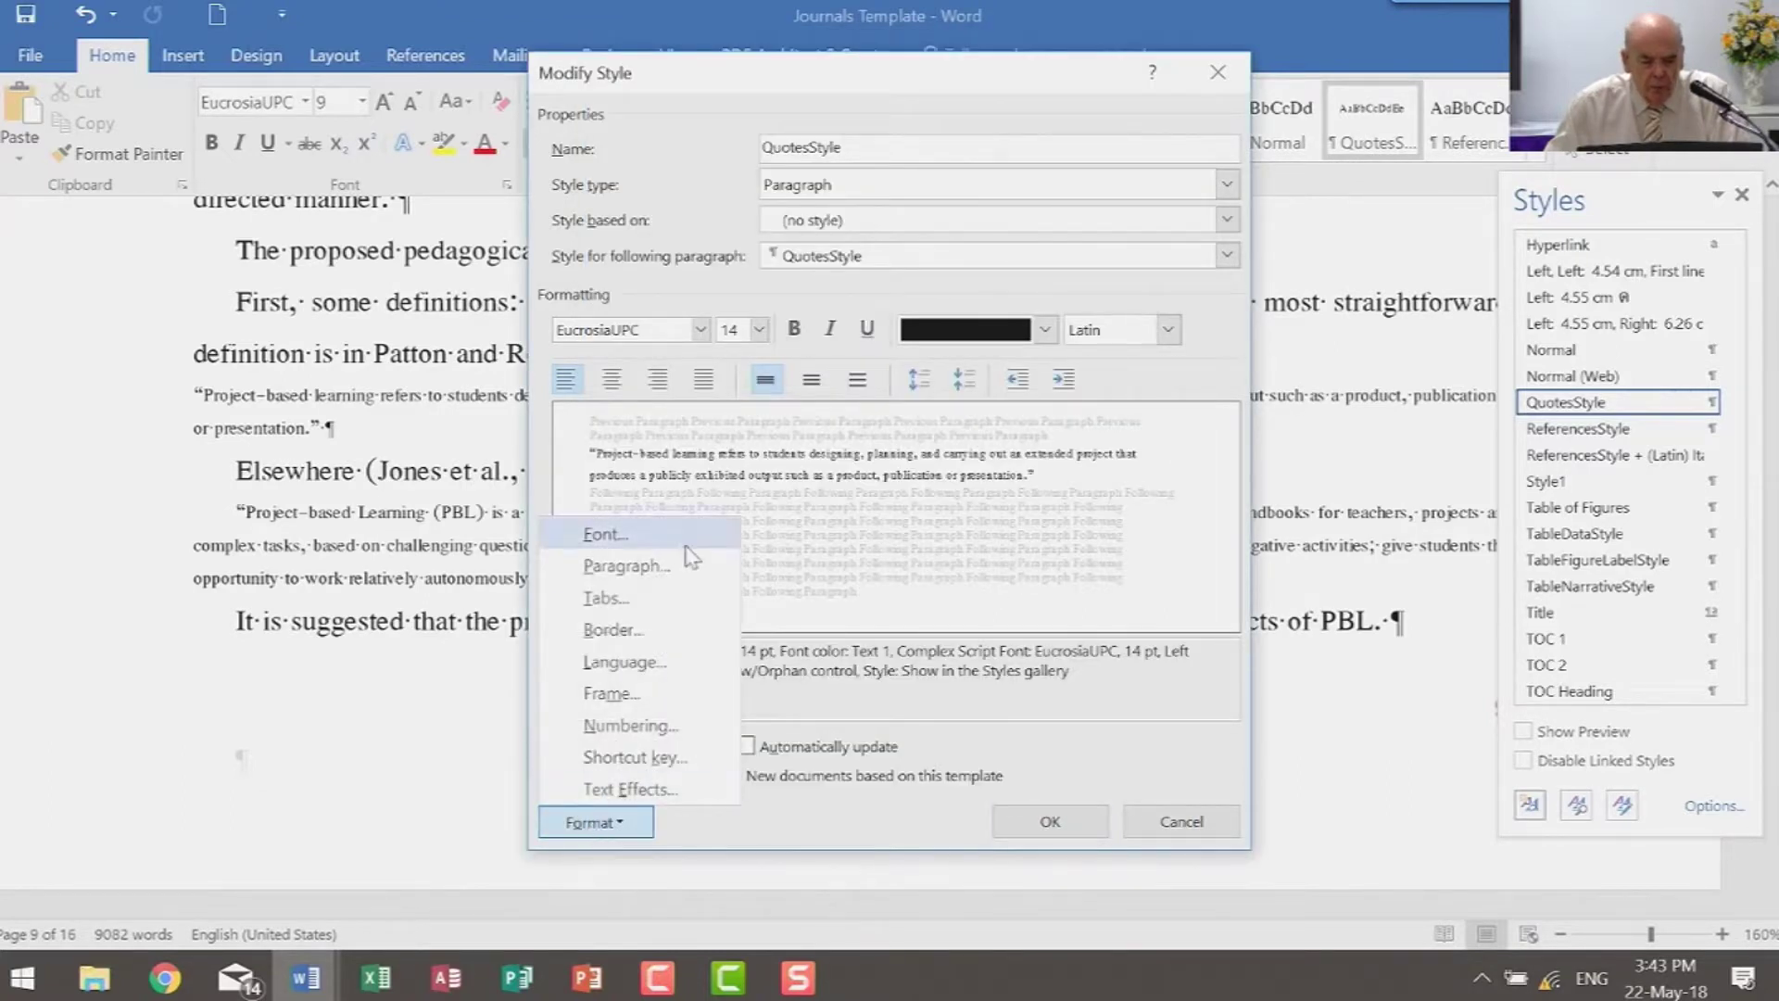
click(649, 566)
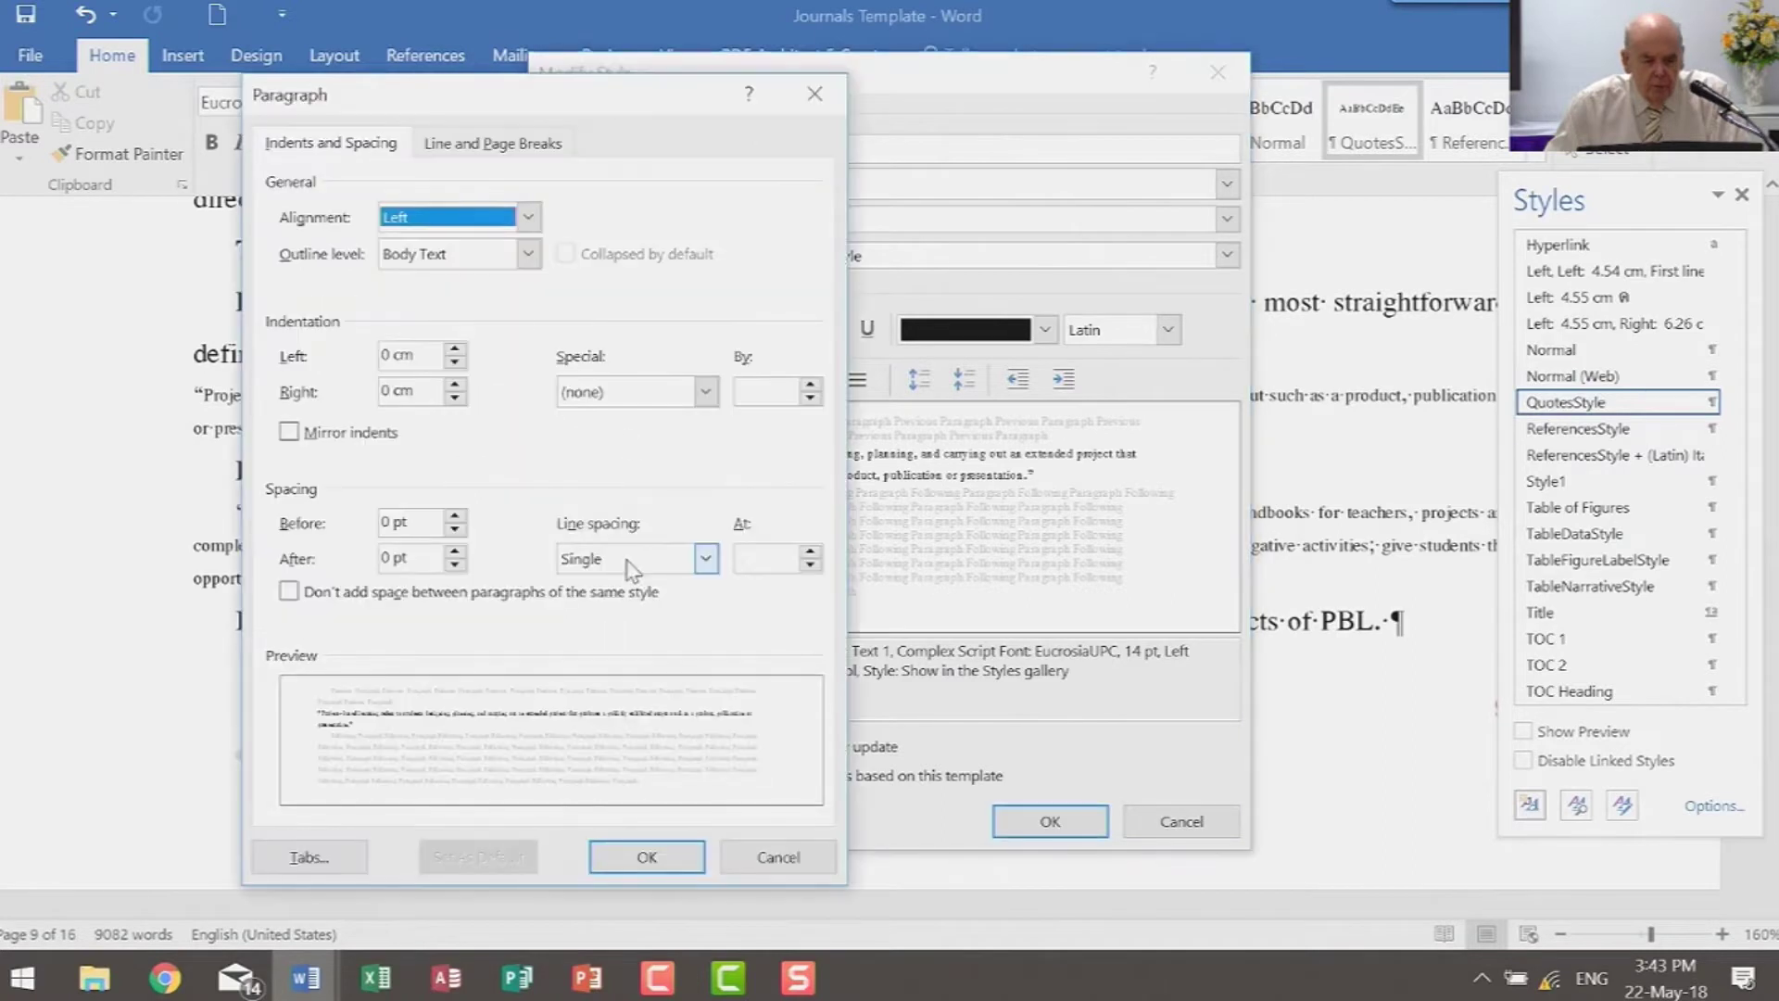
click(529, 217)
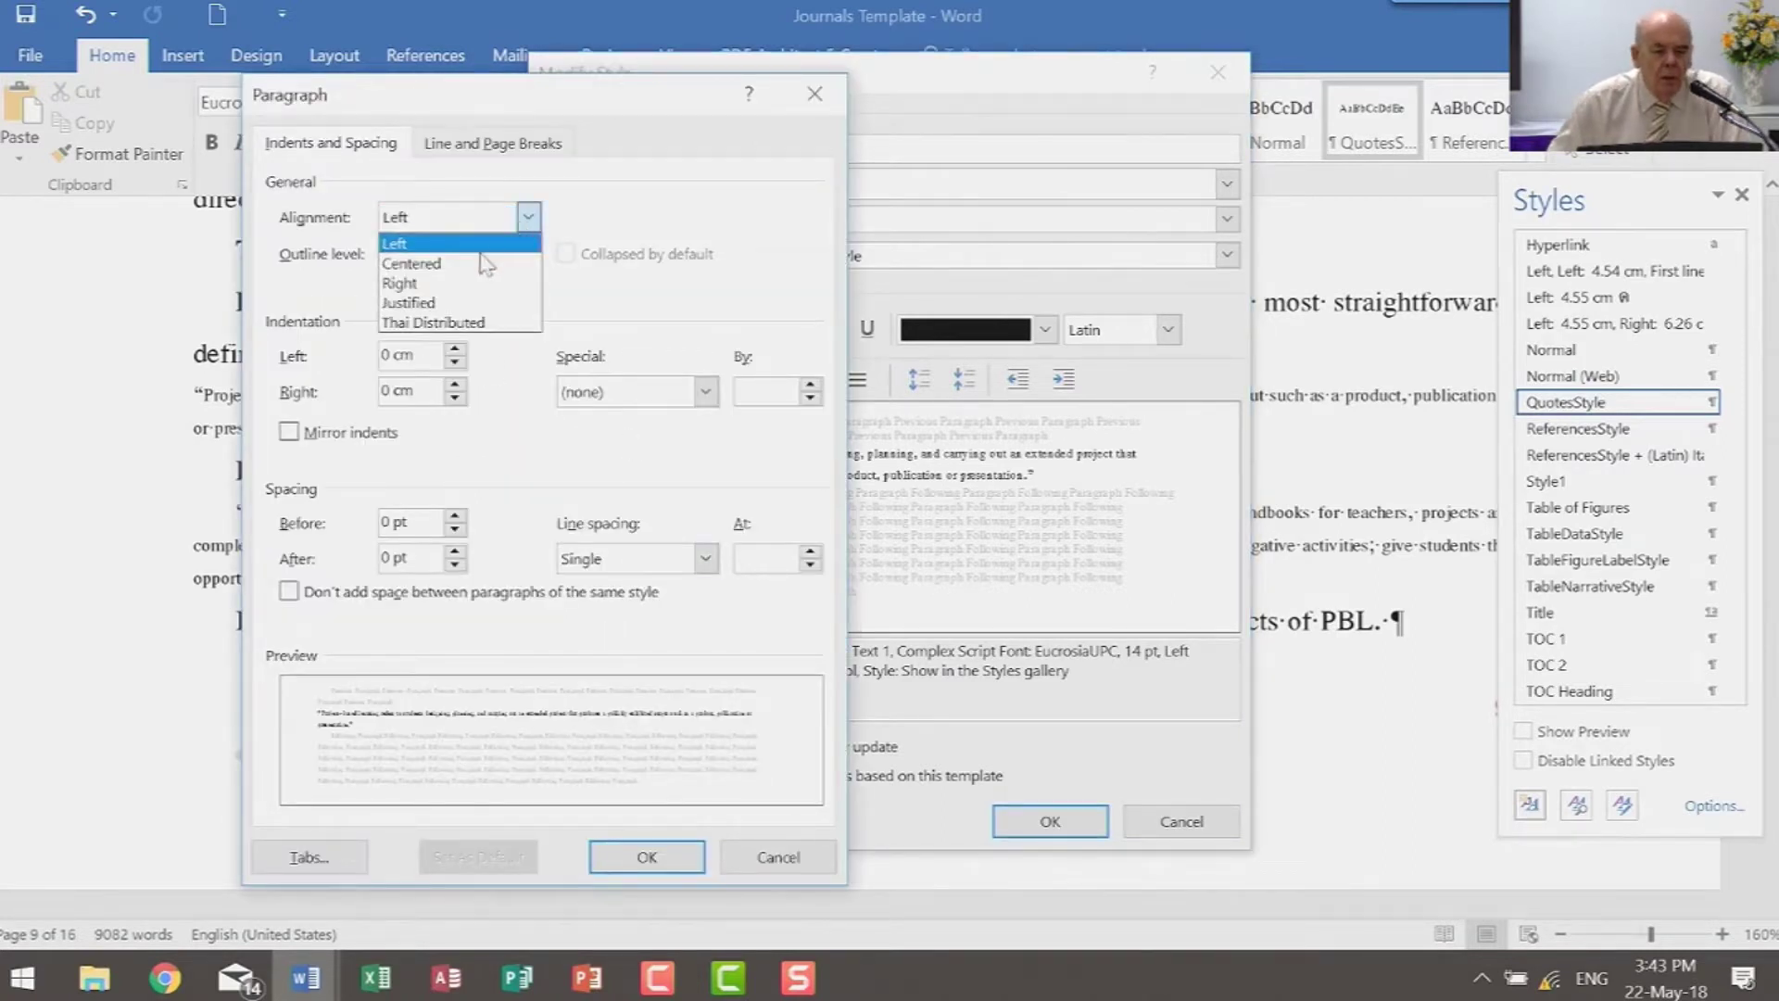
click(425, 303)
click(454, 349)
click(454, 349)
click(454, 349)
click(454, 349)
click(454, 350)
click(454, 349)
click(454, 350)
click(454, 351)
click(454, 350)
click(454, 350)
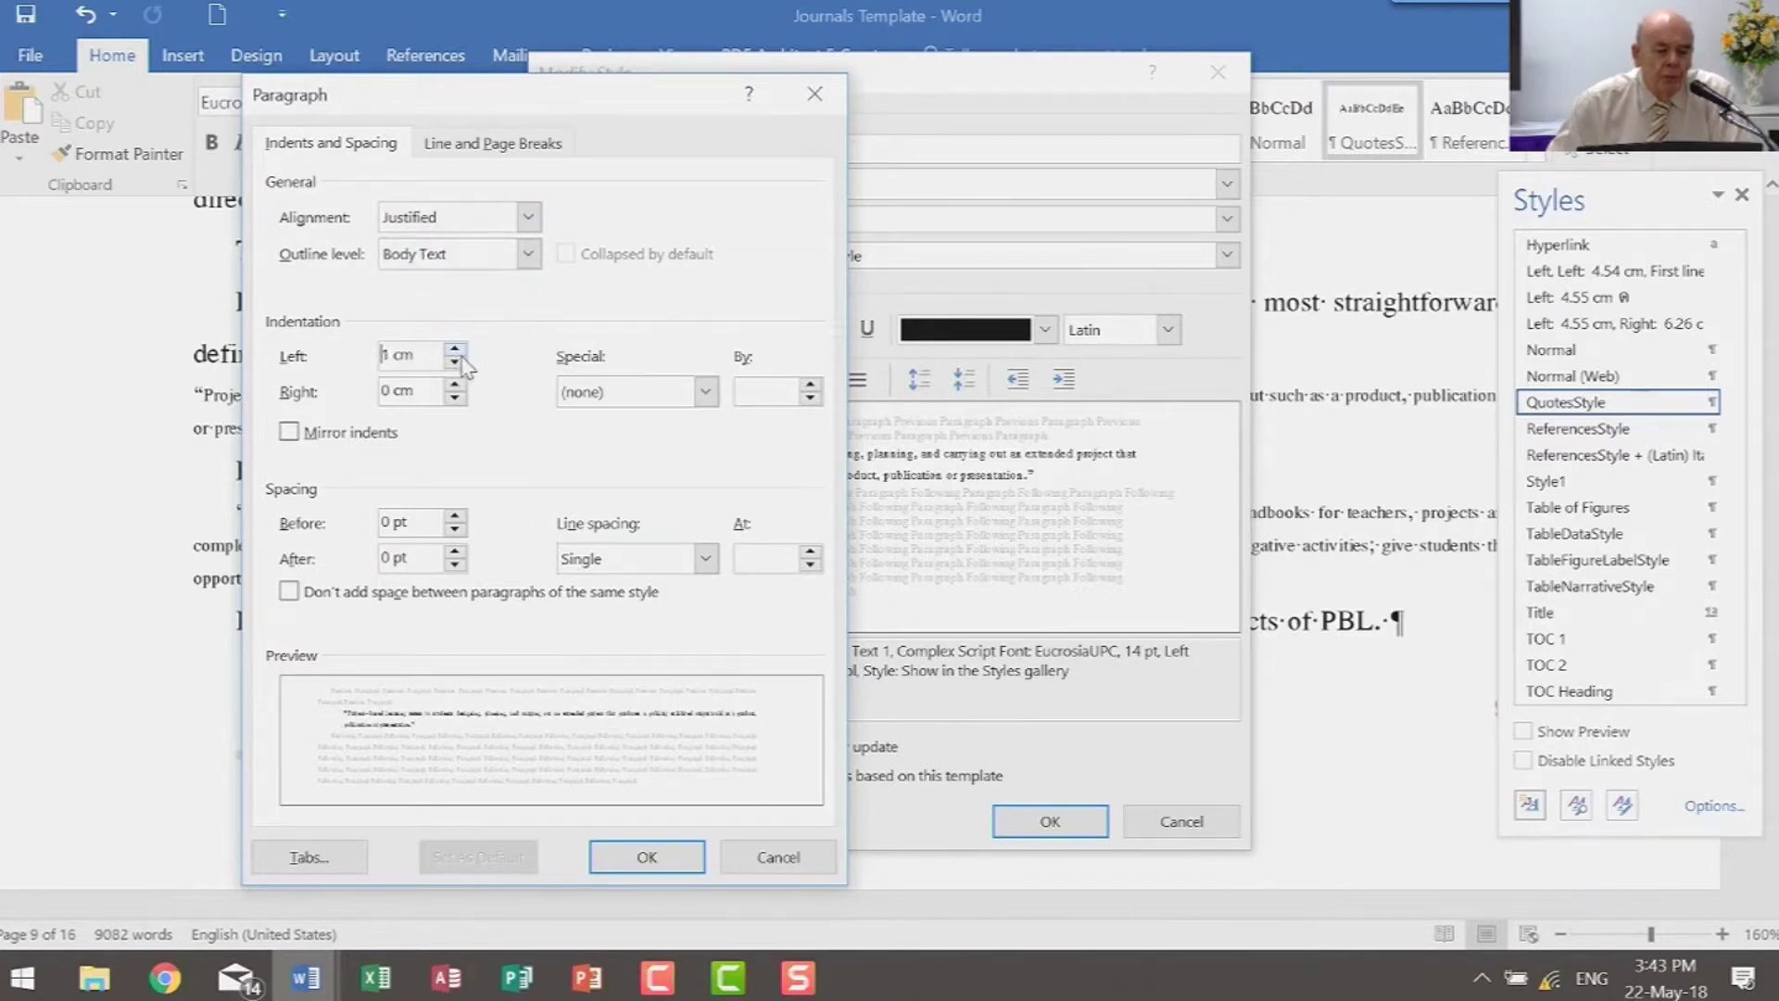
Set the right indentation of QuotesStyle to 1 cm
click(454, 384)
click(454, 385)
click(454, 385)
click(454, 385)
click(454, 385)
click(454, 385)
click(455, 385)
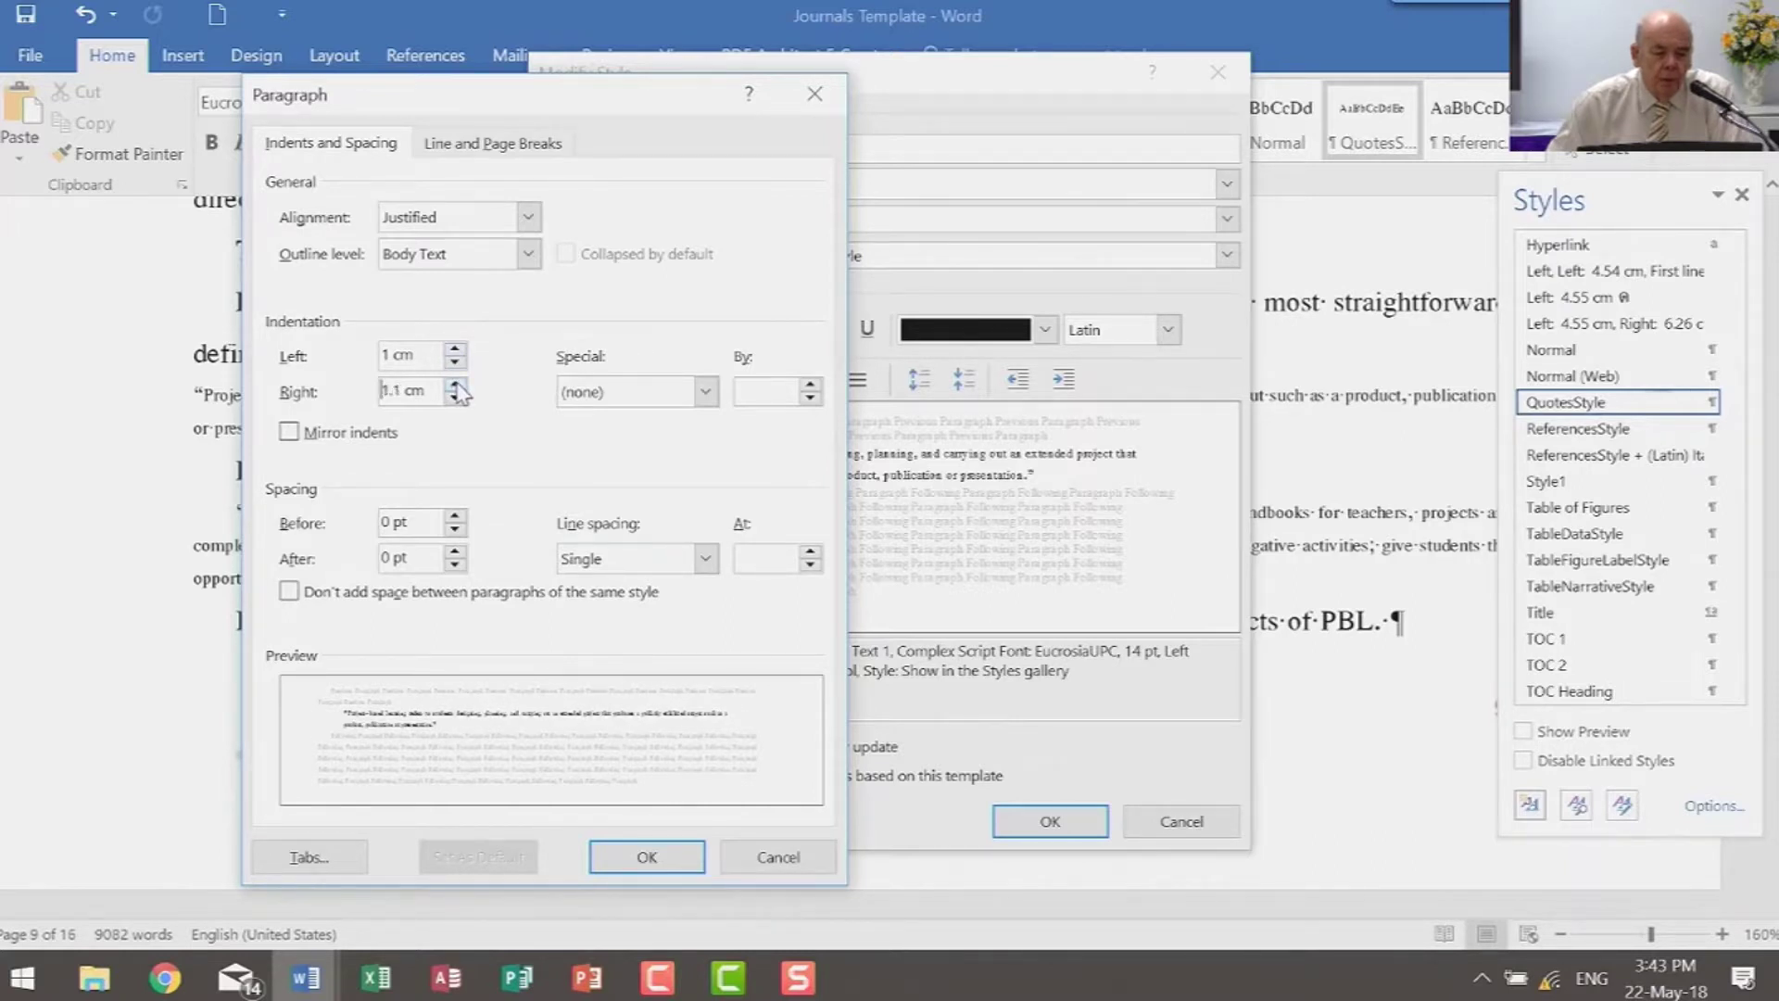
click(455, 385)
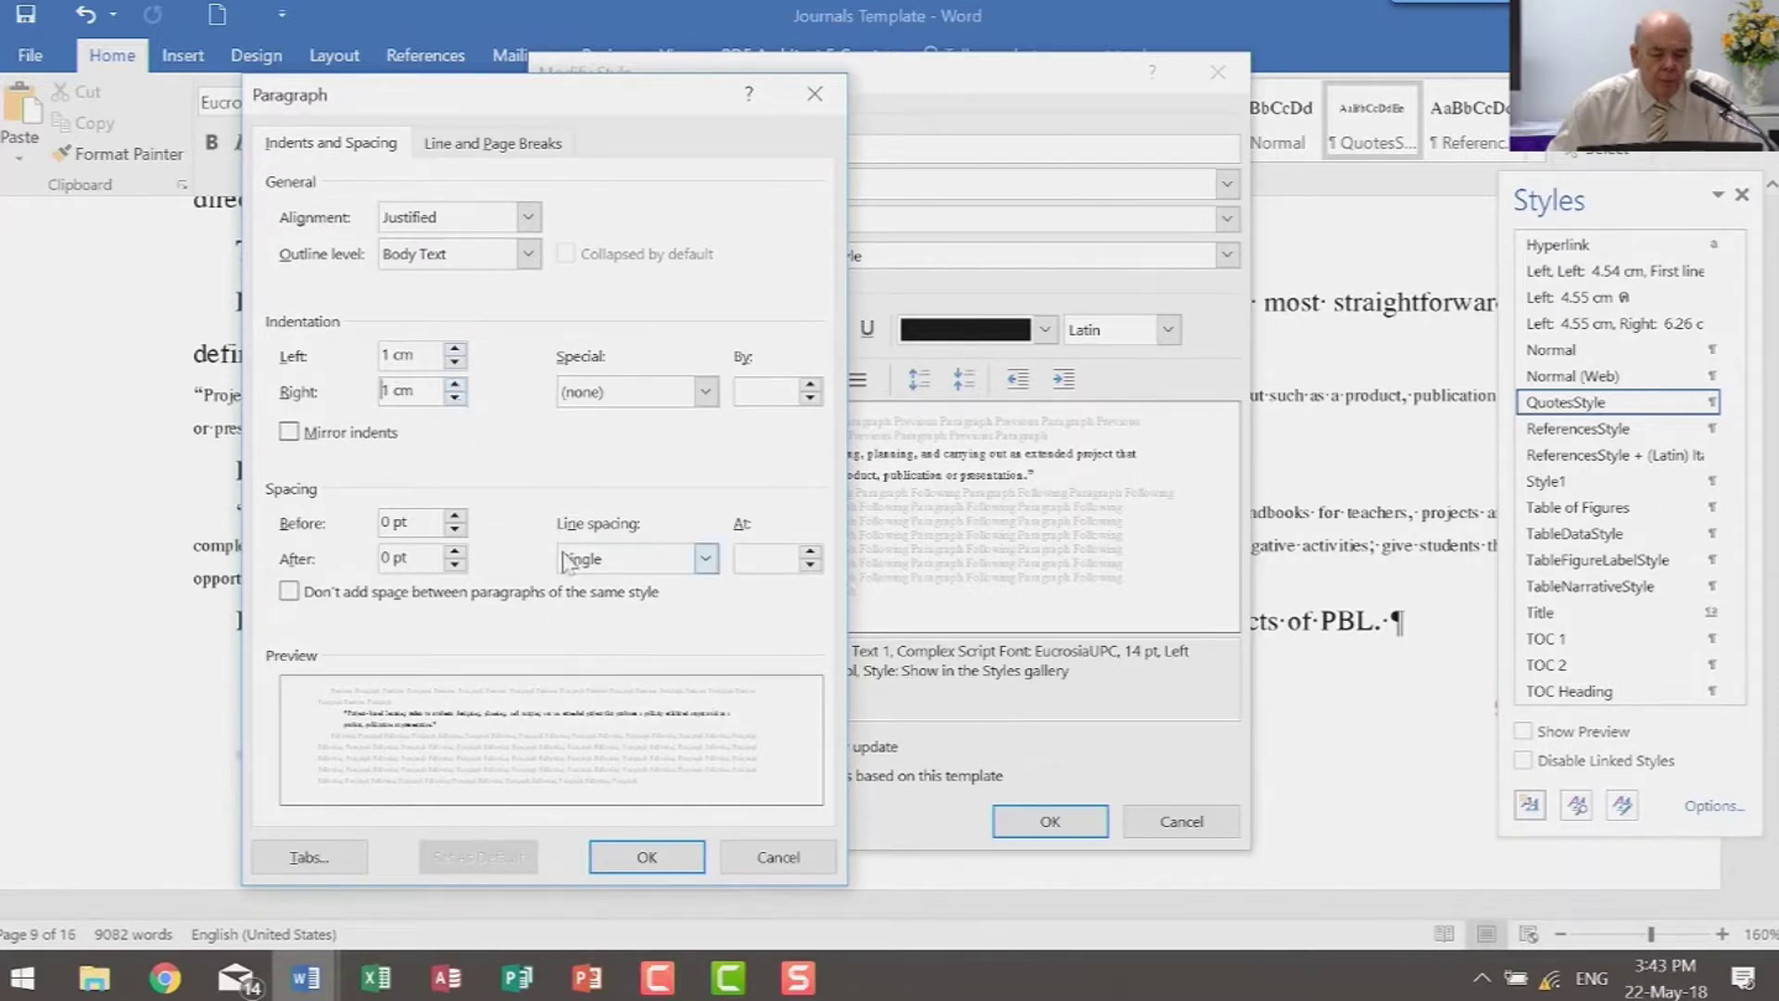
Give QuotesStyle 6 pt spacing before and after with line spacing of exactly 14 pt, and save the style changes
click(455, 517)
click(455, 552)
click(707, 559)
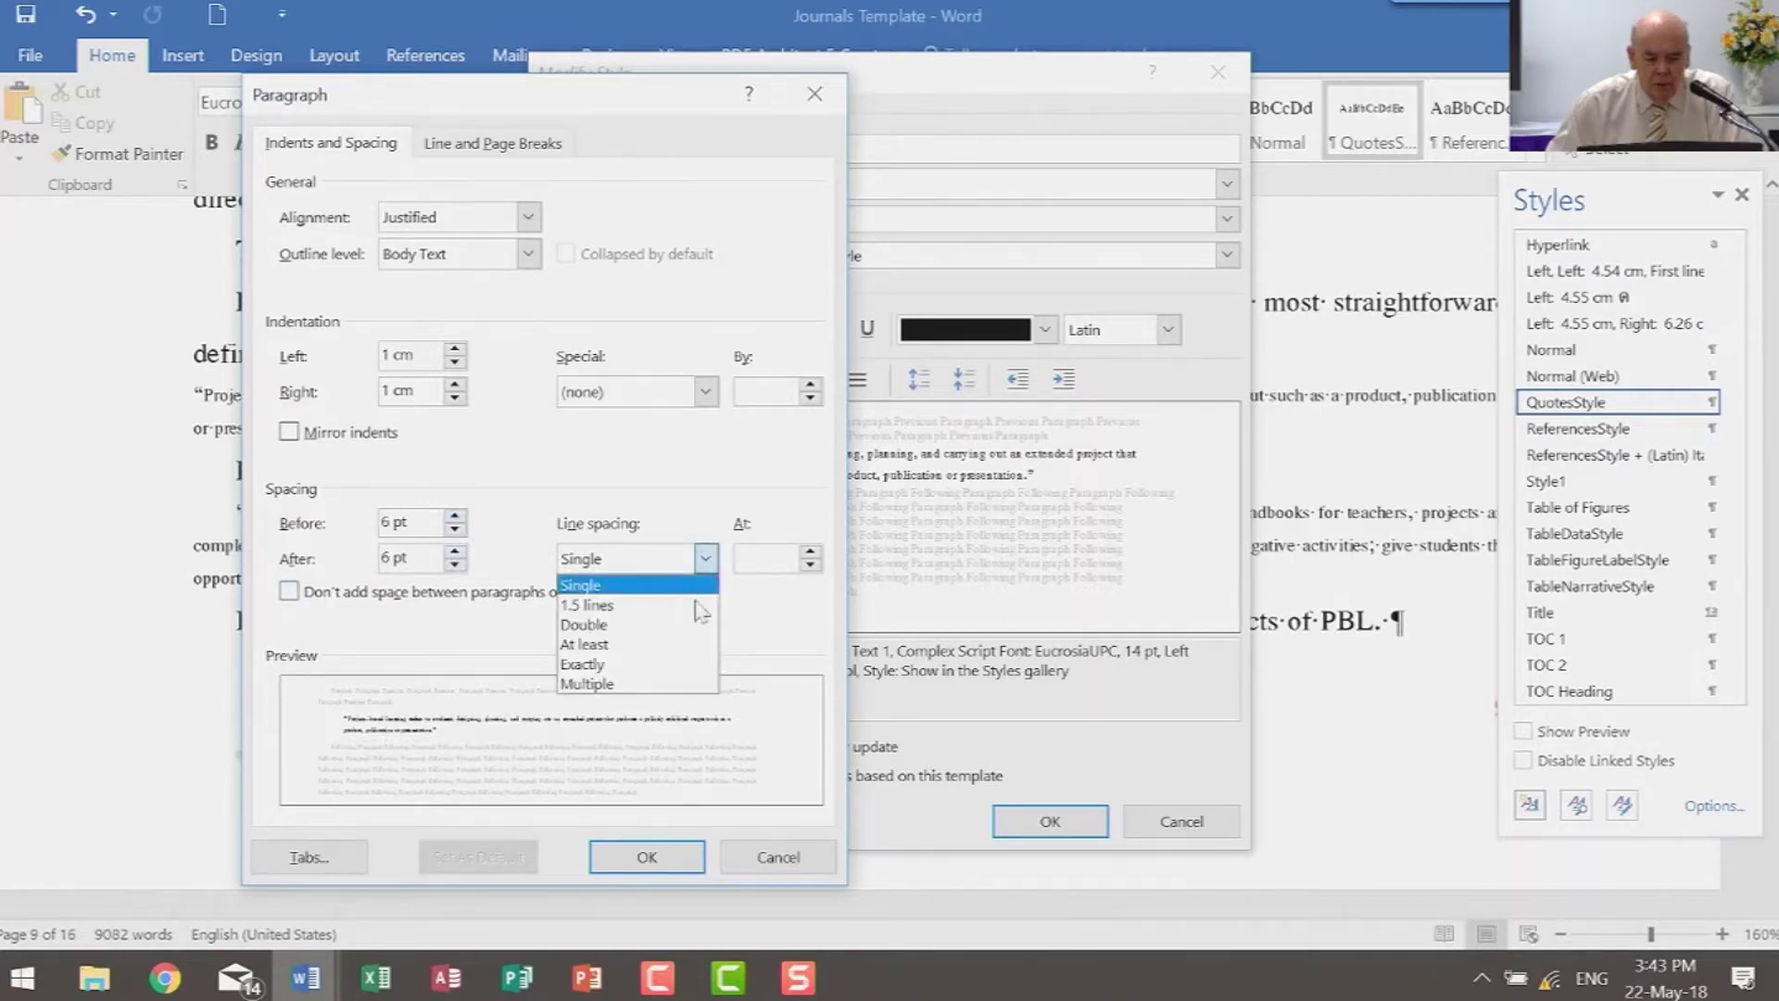
click(658, 663)
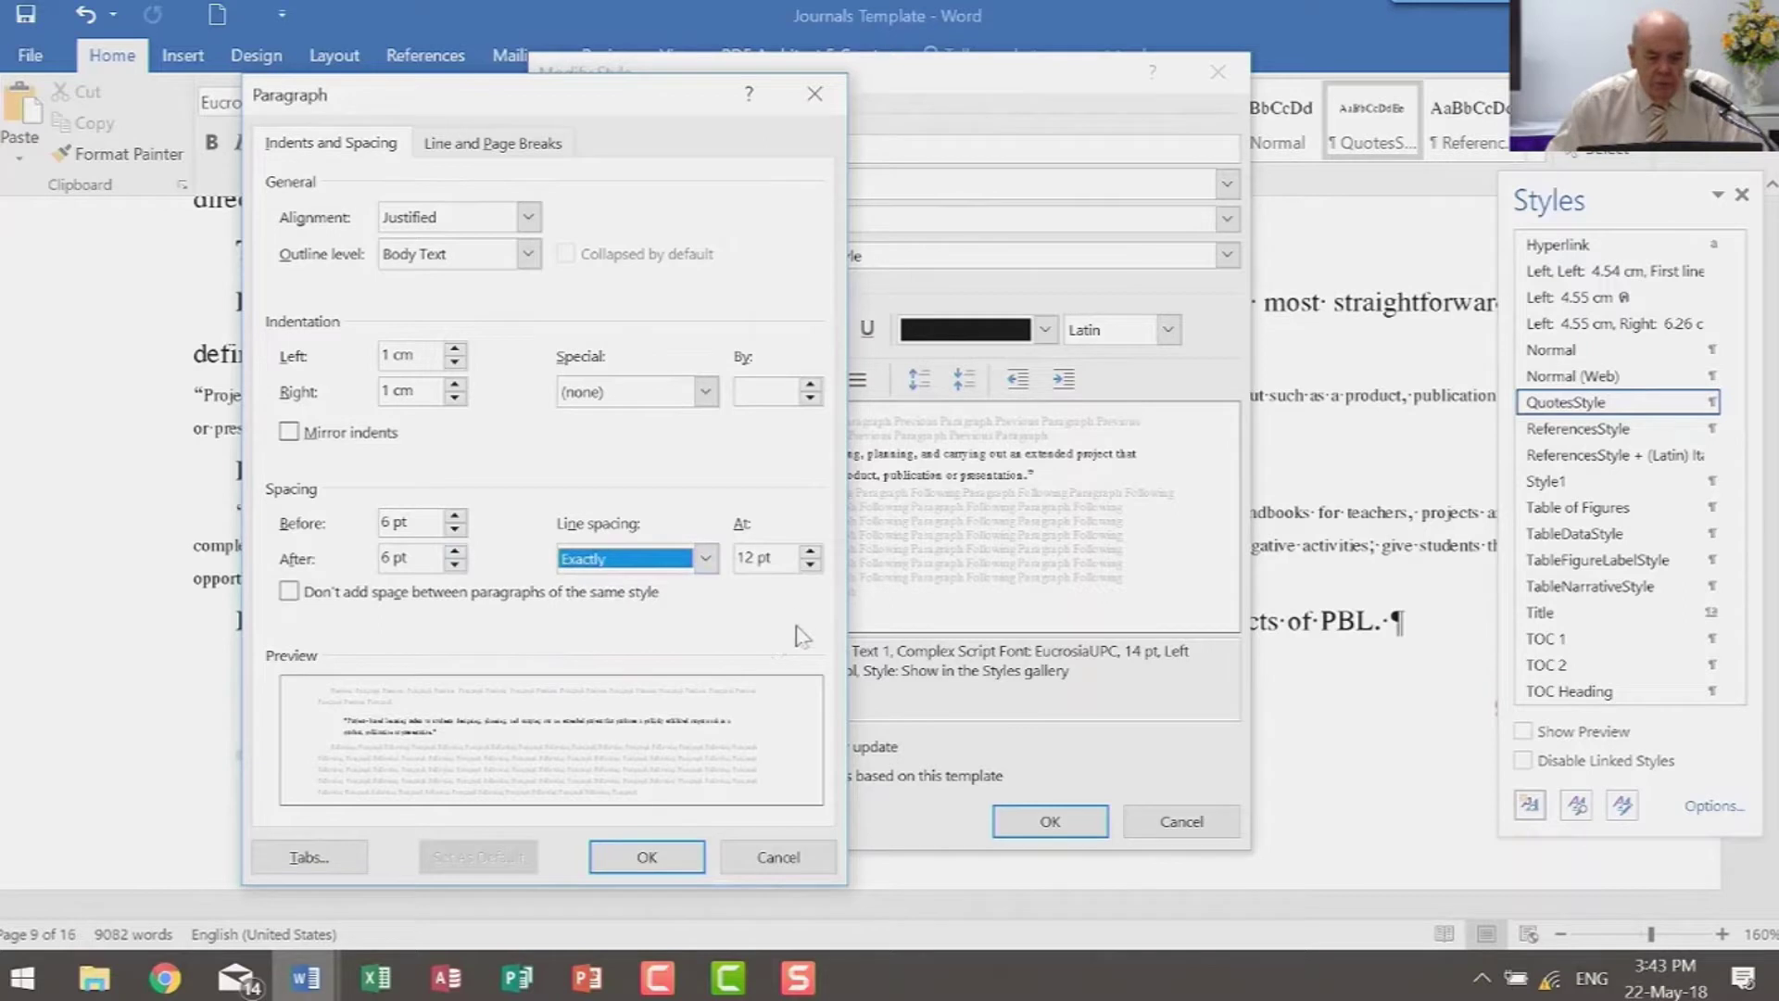
click(812, 553)
click(812, 553)
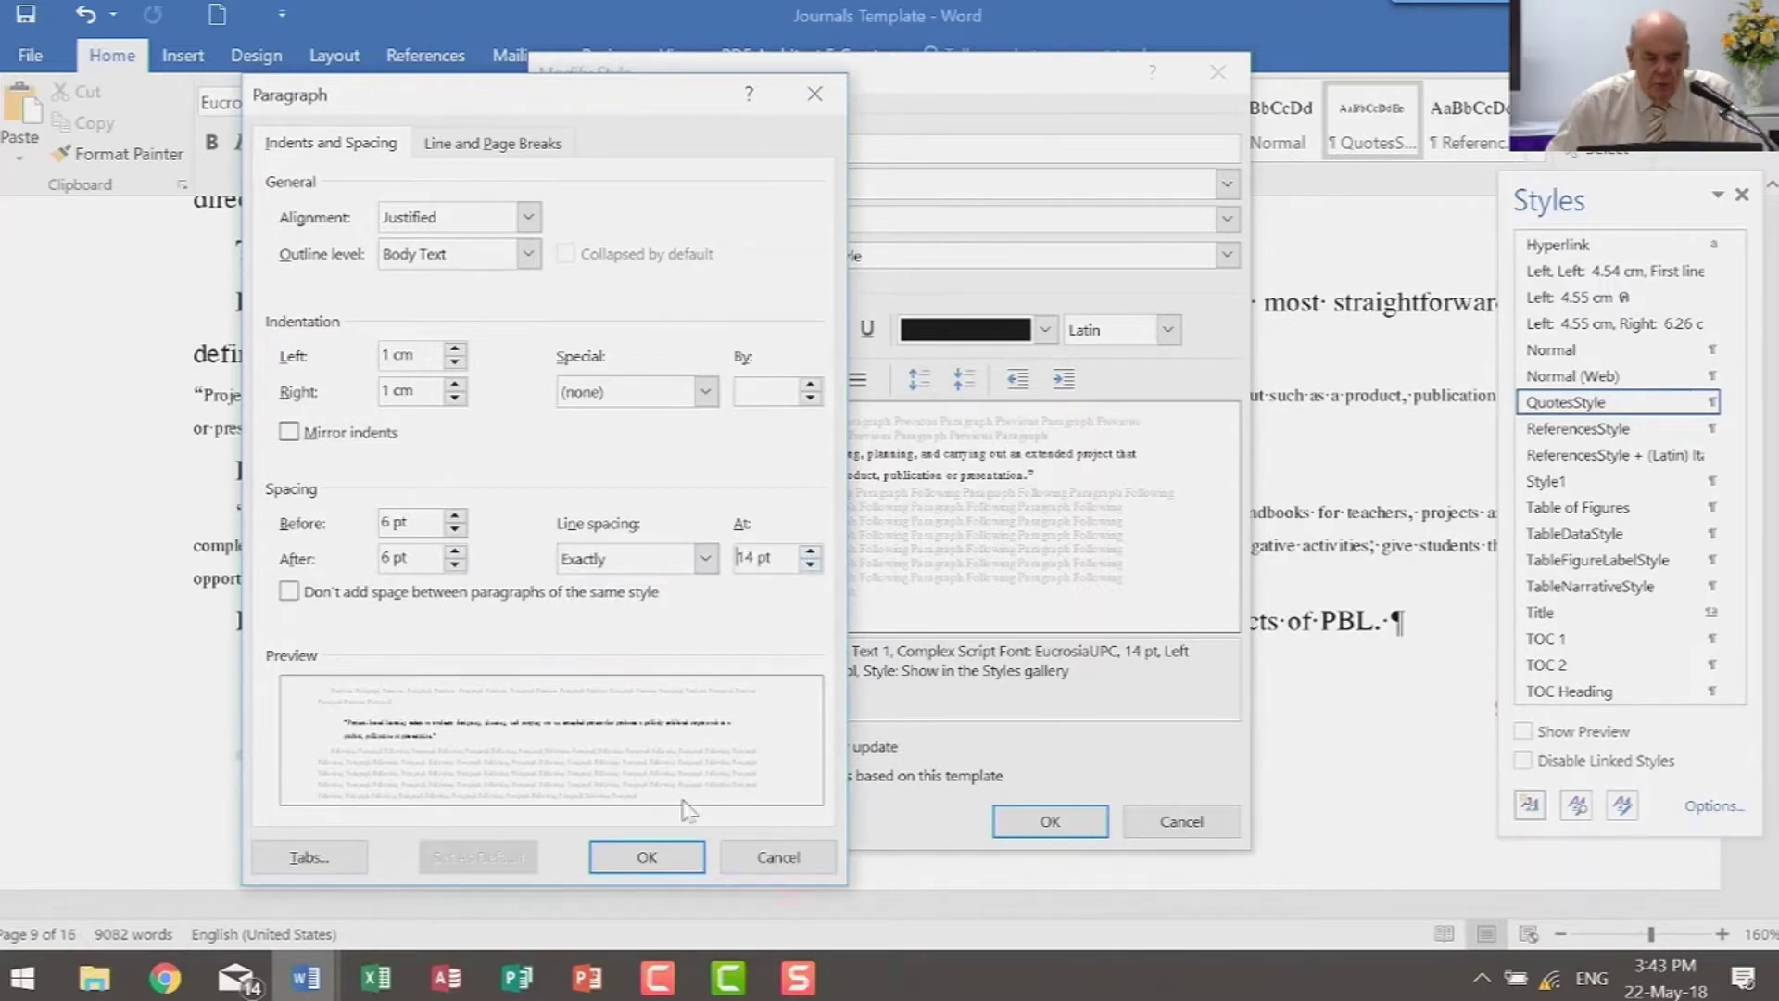
click(647, 856)
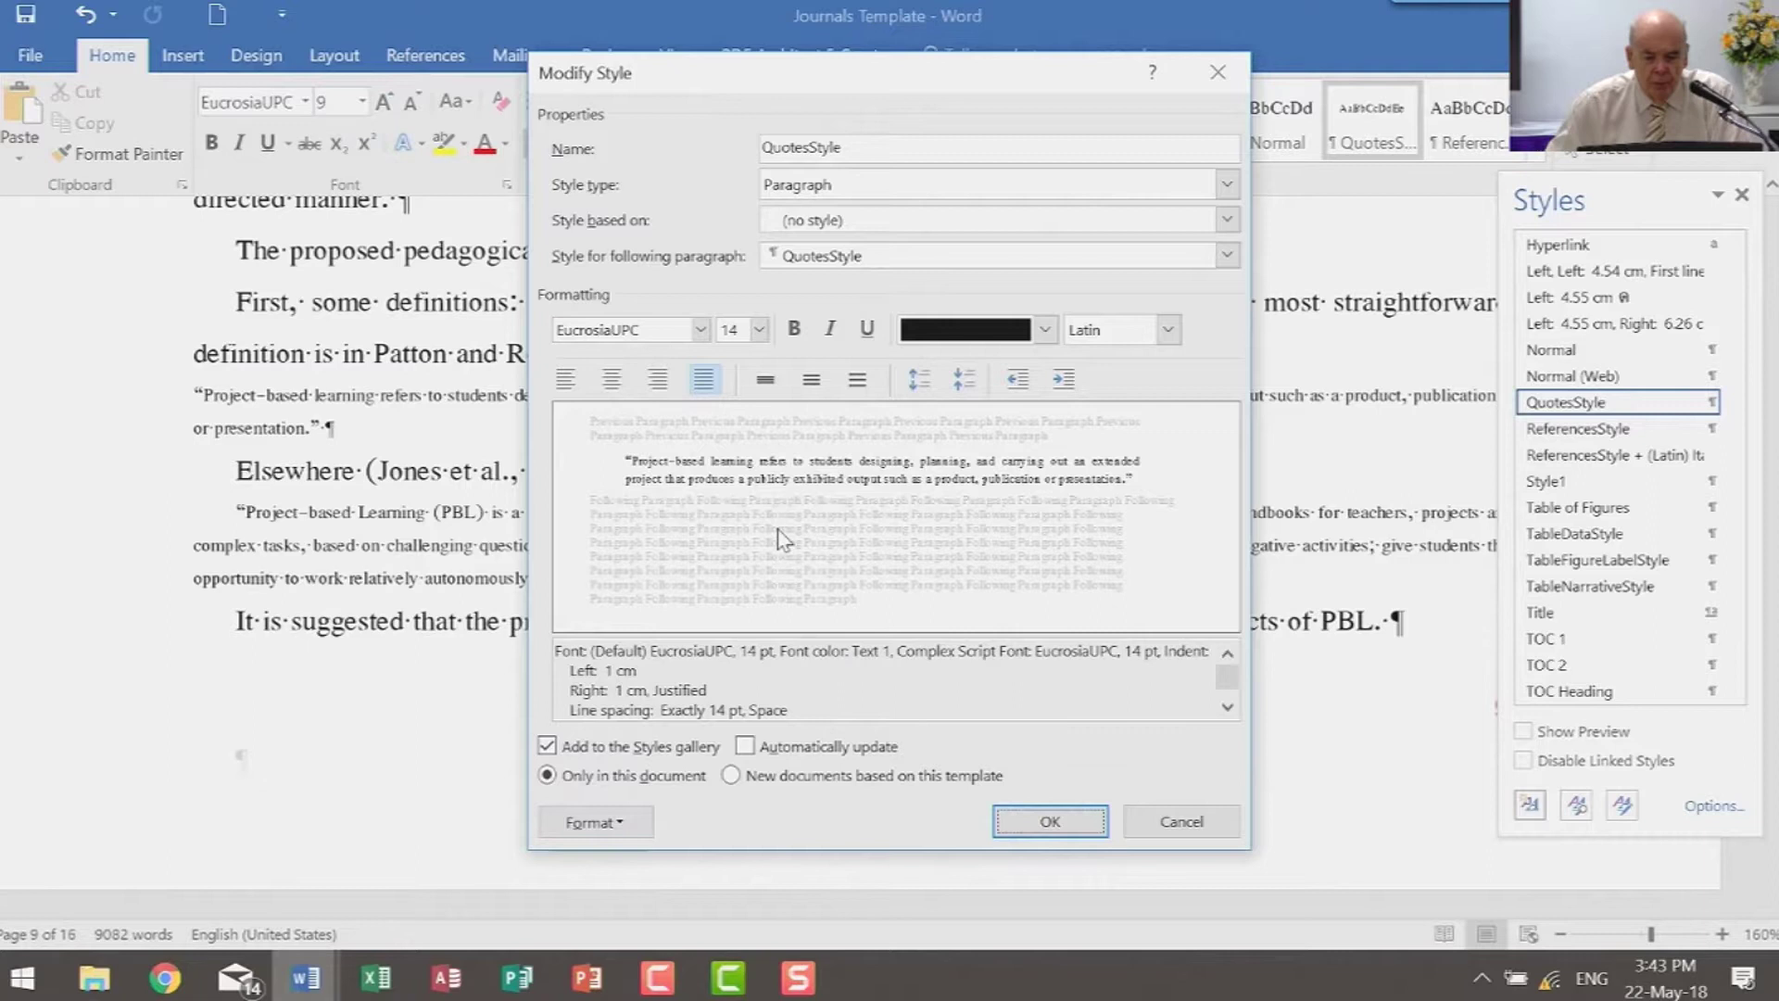
click(1066, 825)
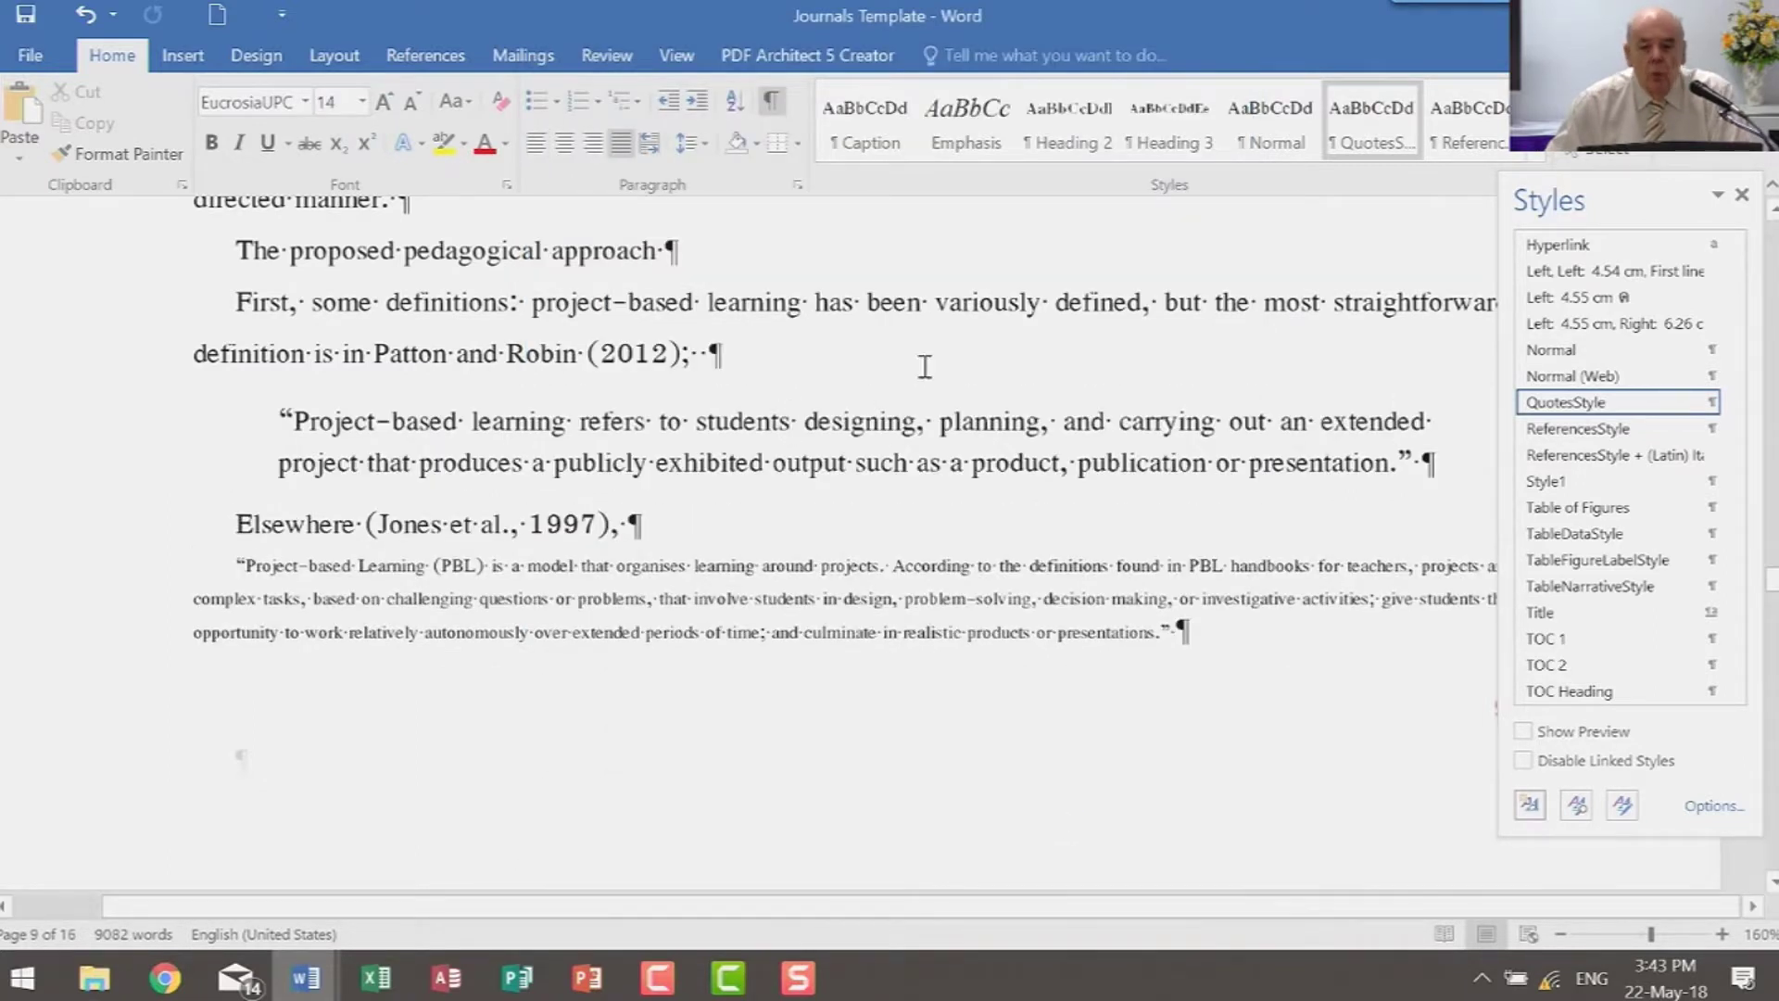
Apply QuotesStyle to the second quotation, starting "Project-based Learning (PBL) is a model", and close the Styles pane
click(520, 579)
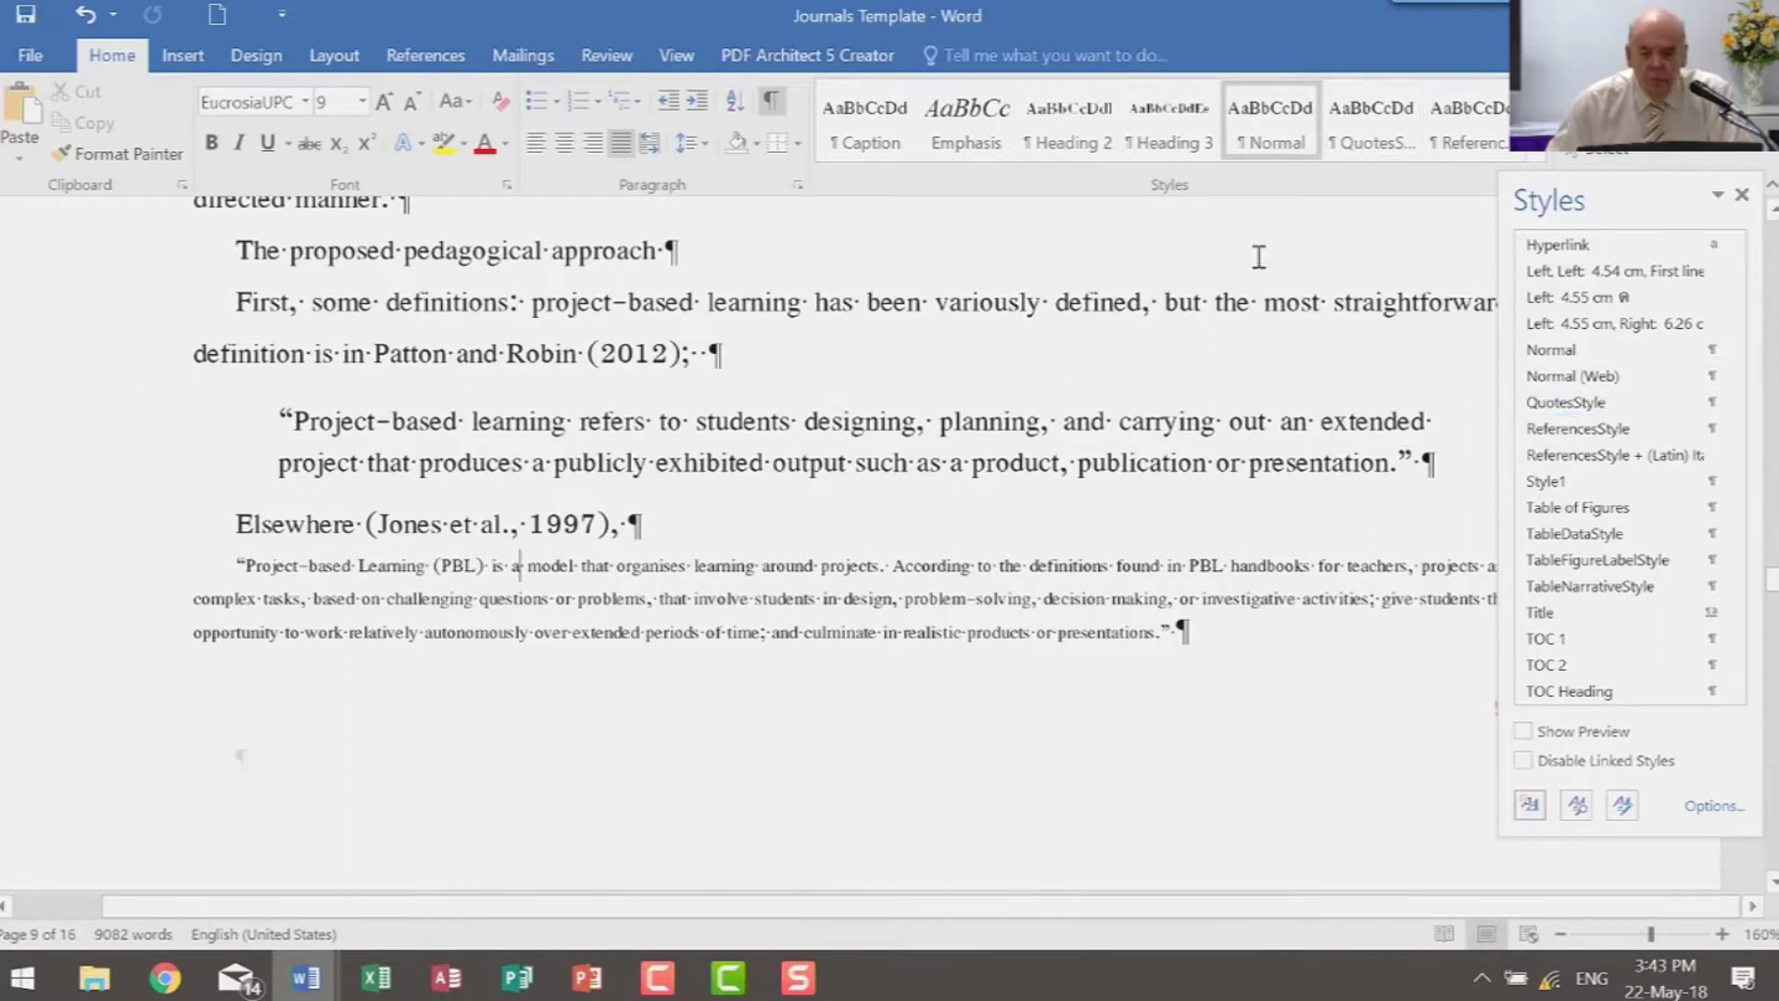
click(1375, 130)
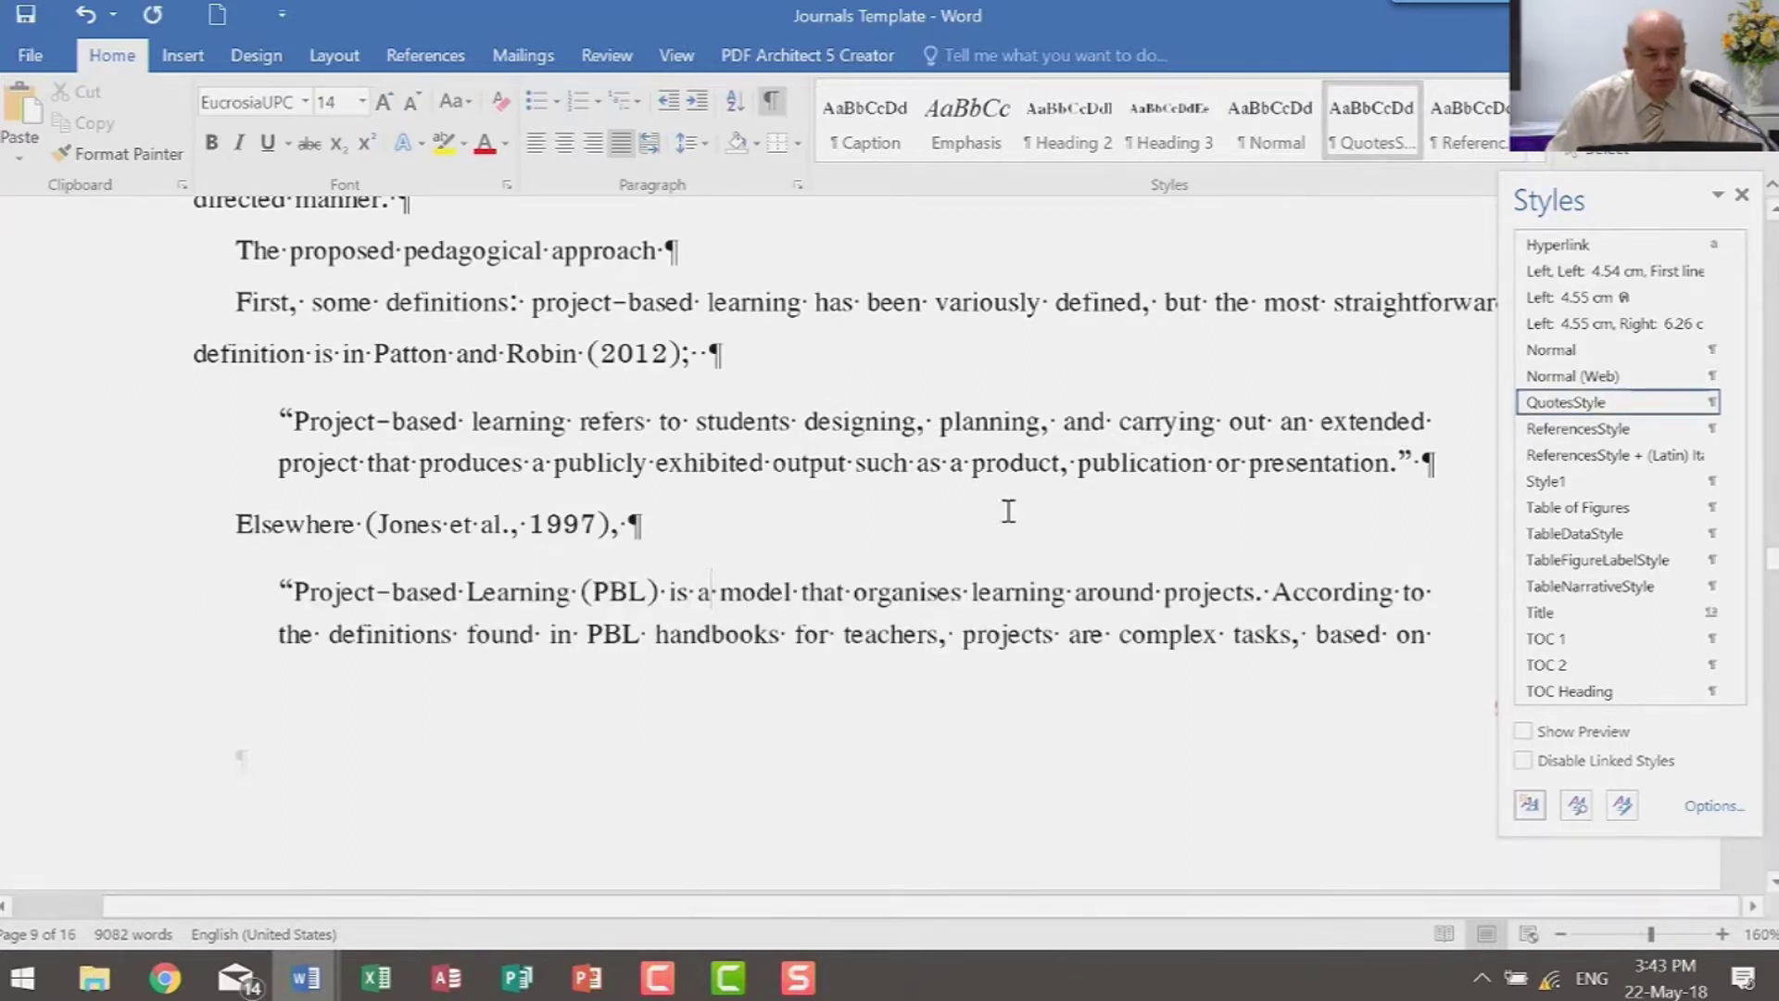
click(1742, 196)
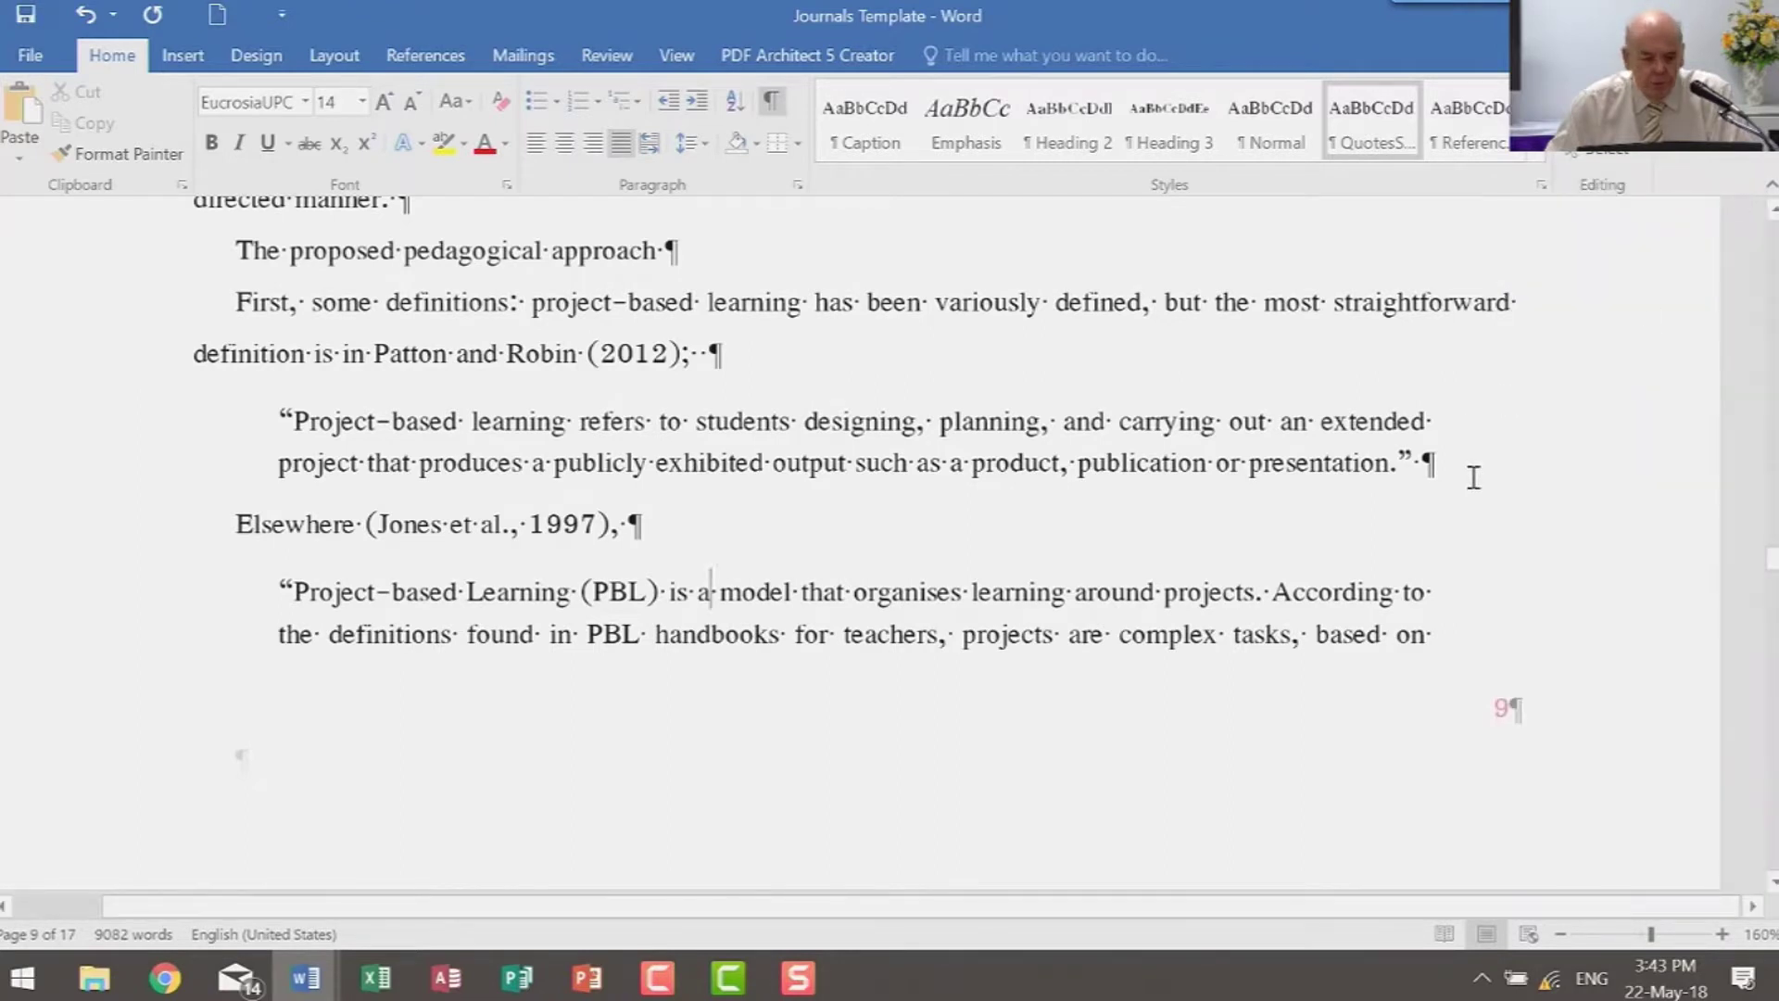
Modify QuotesStyle so that its text is italic
right_click(1375, 125)
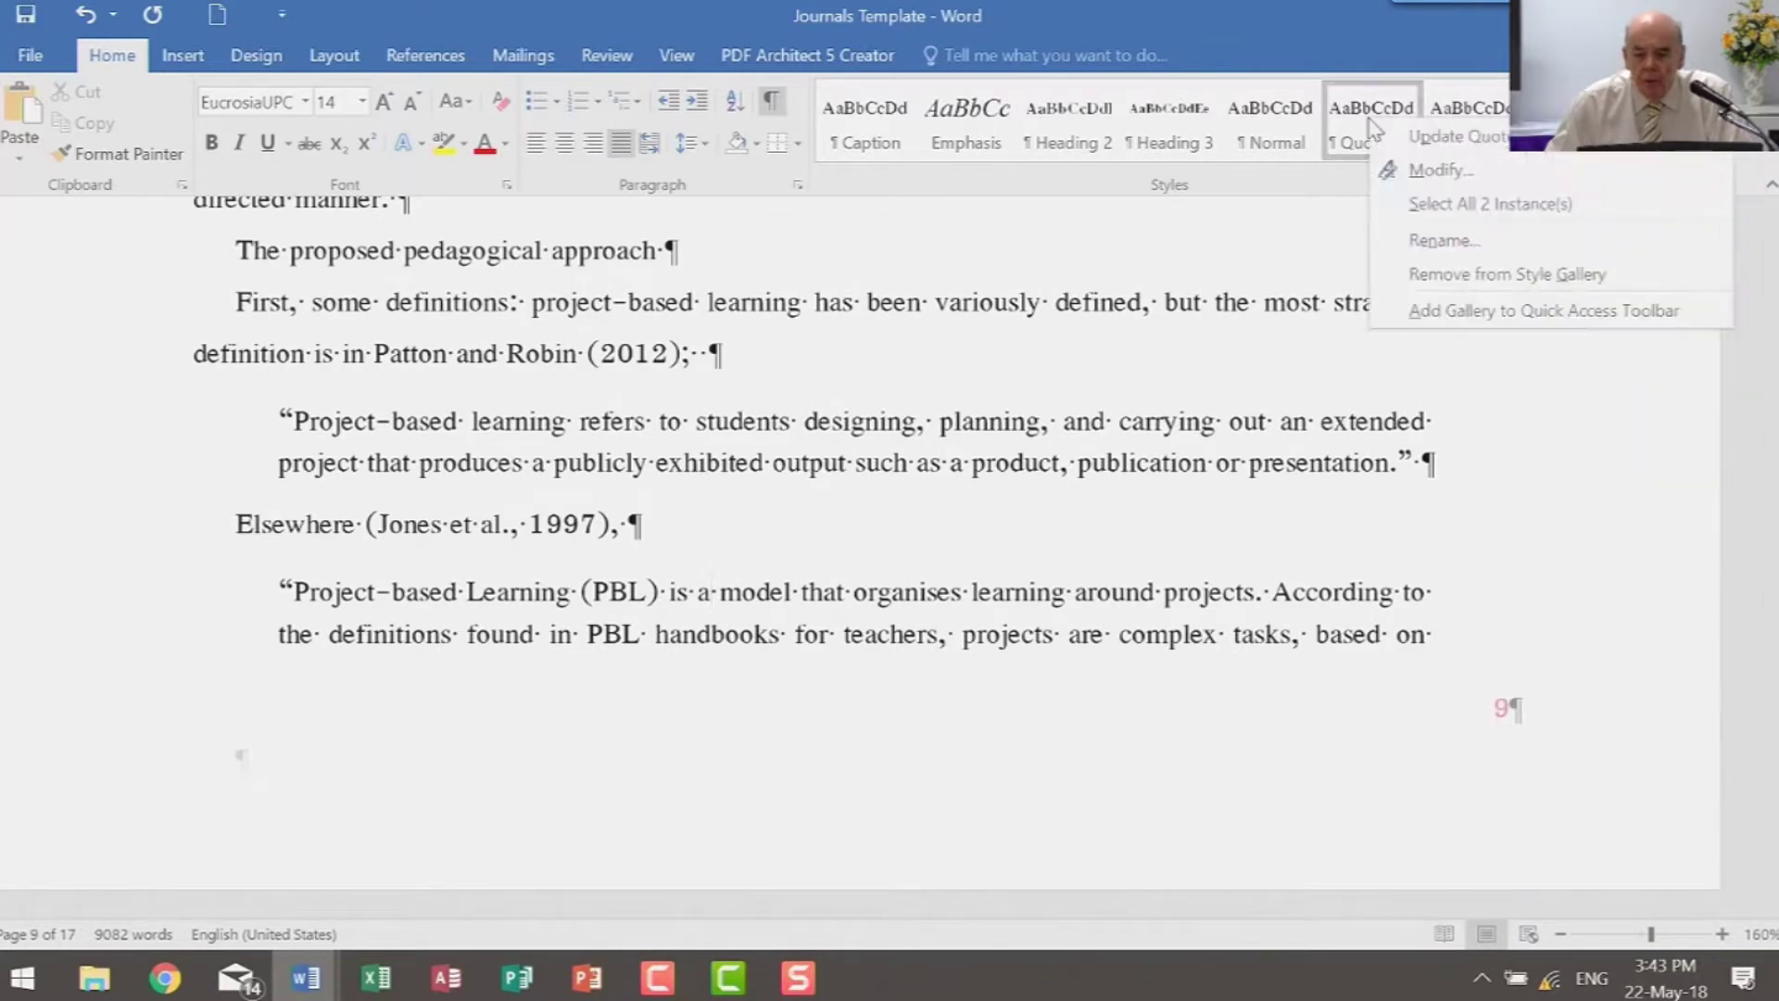
click(1439, 171)
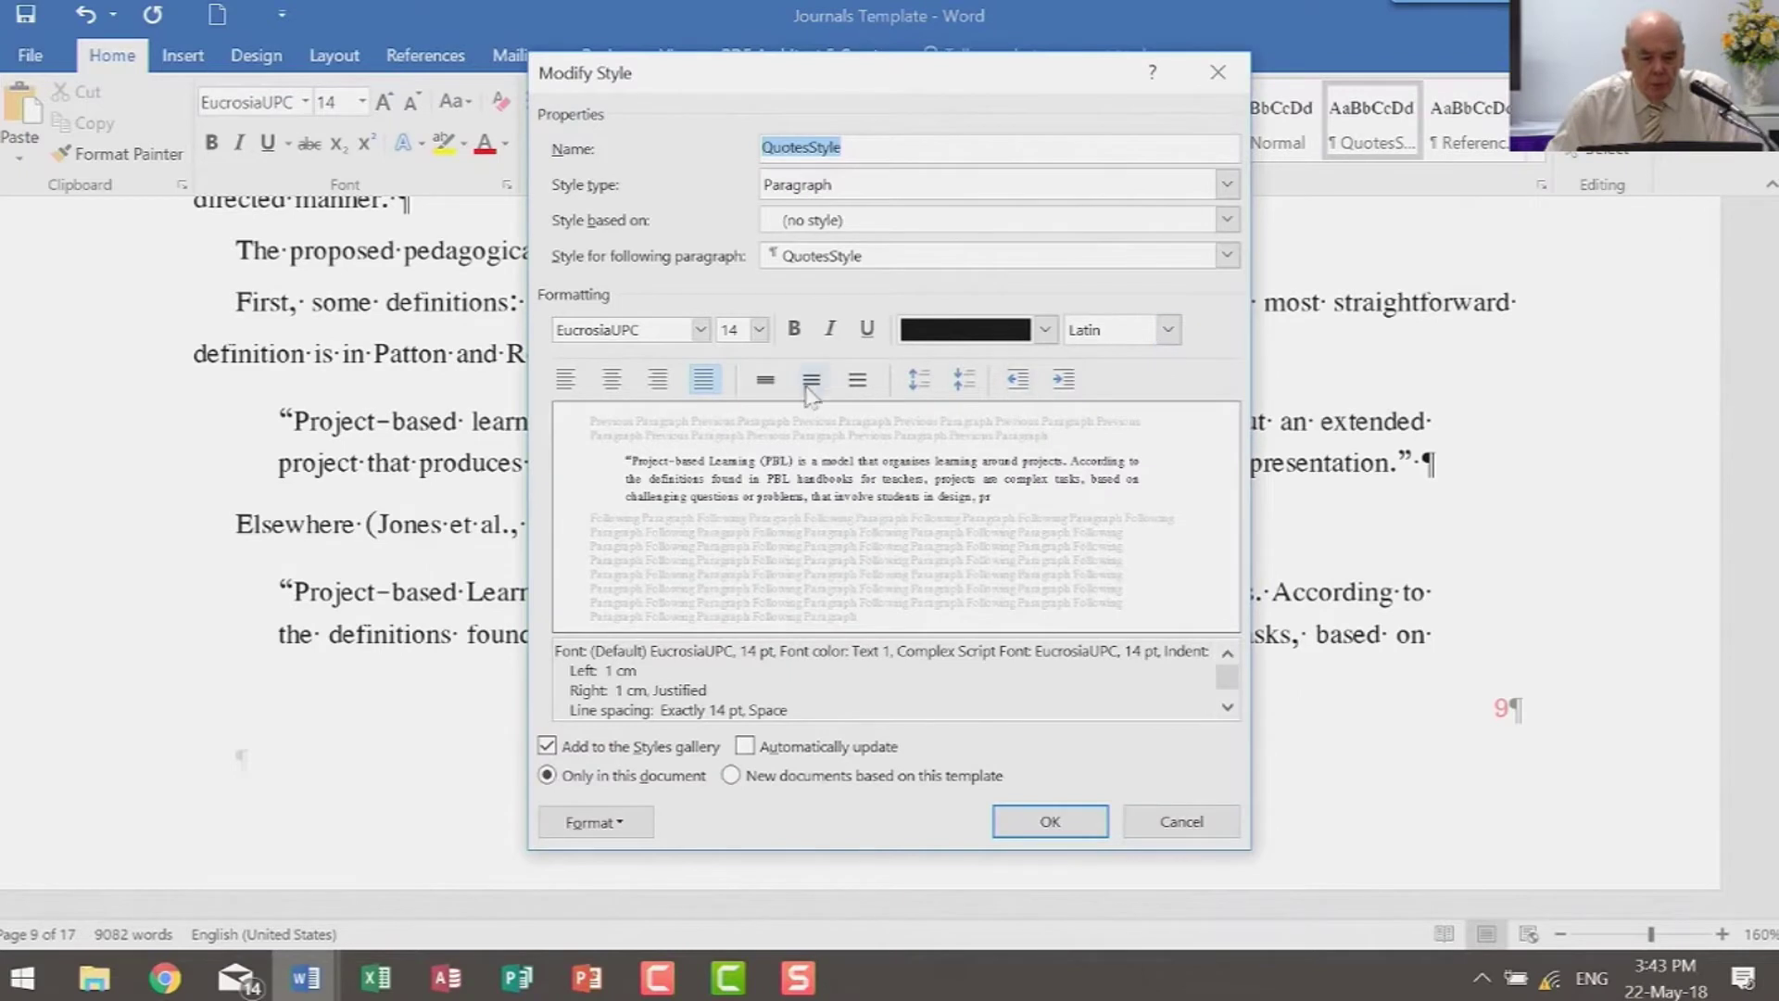
click(831, 329)
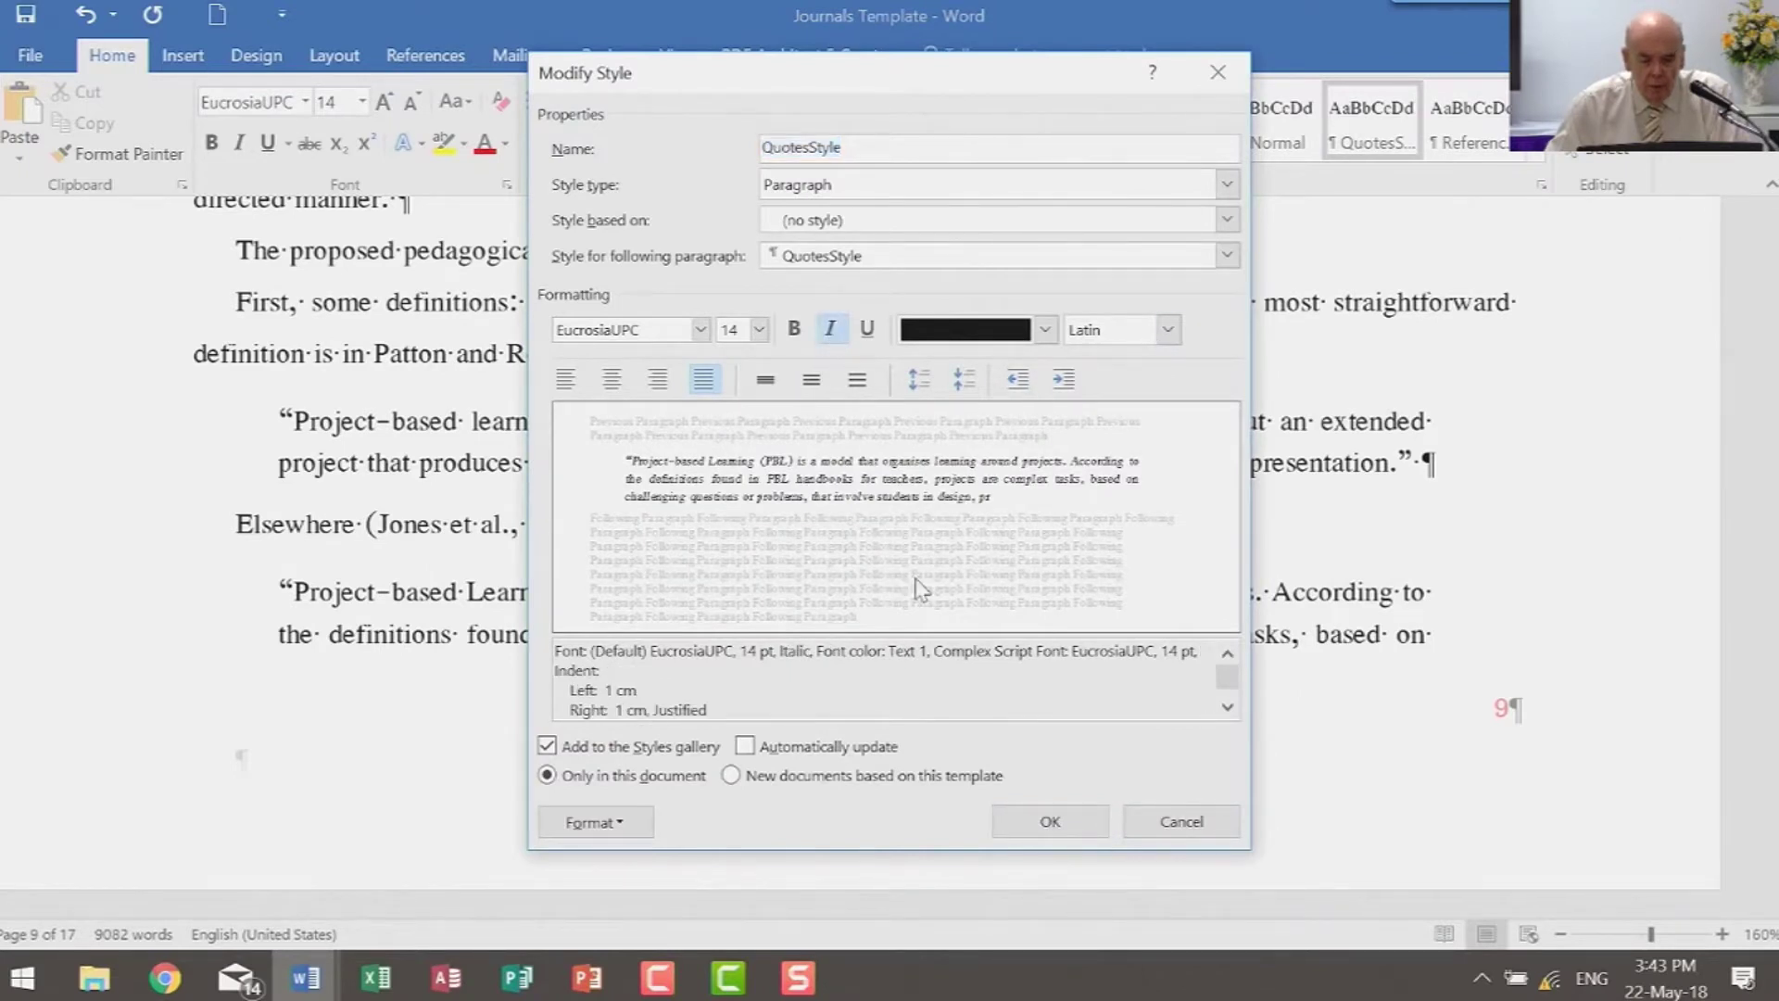
click(1048, 821)
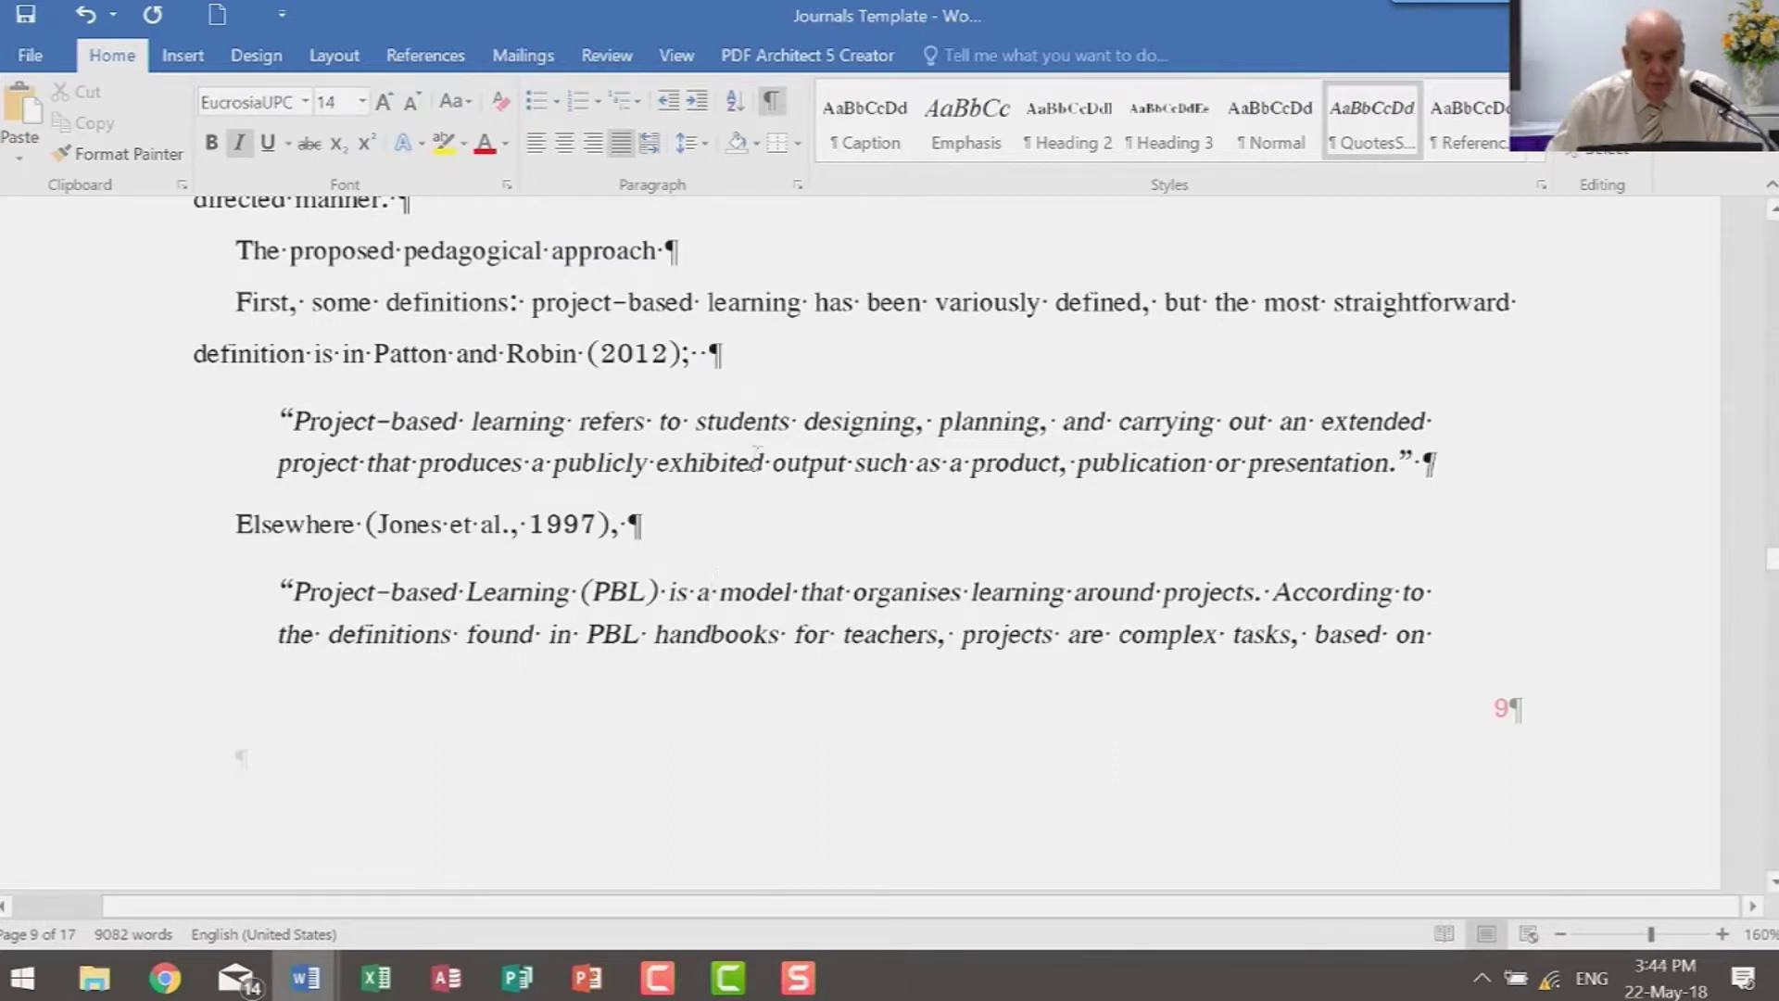
scroll(815, 493, up, 10)
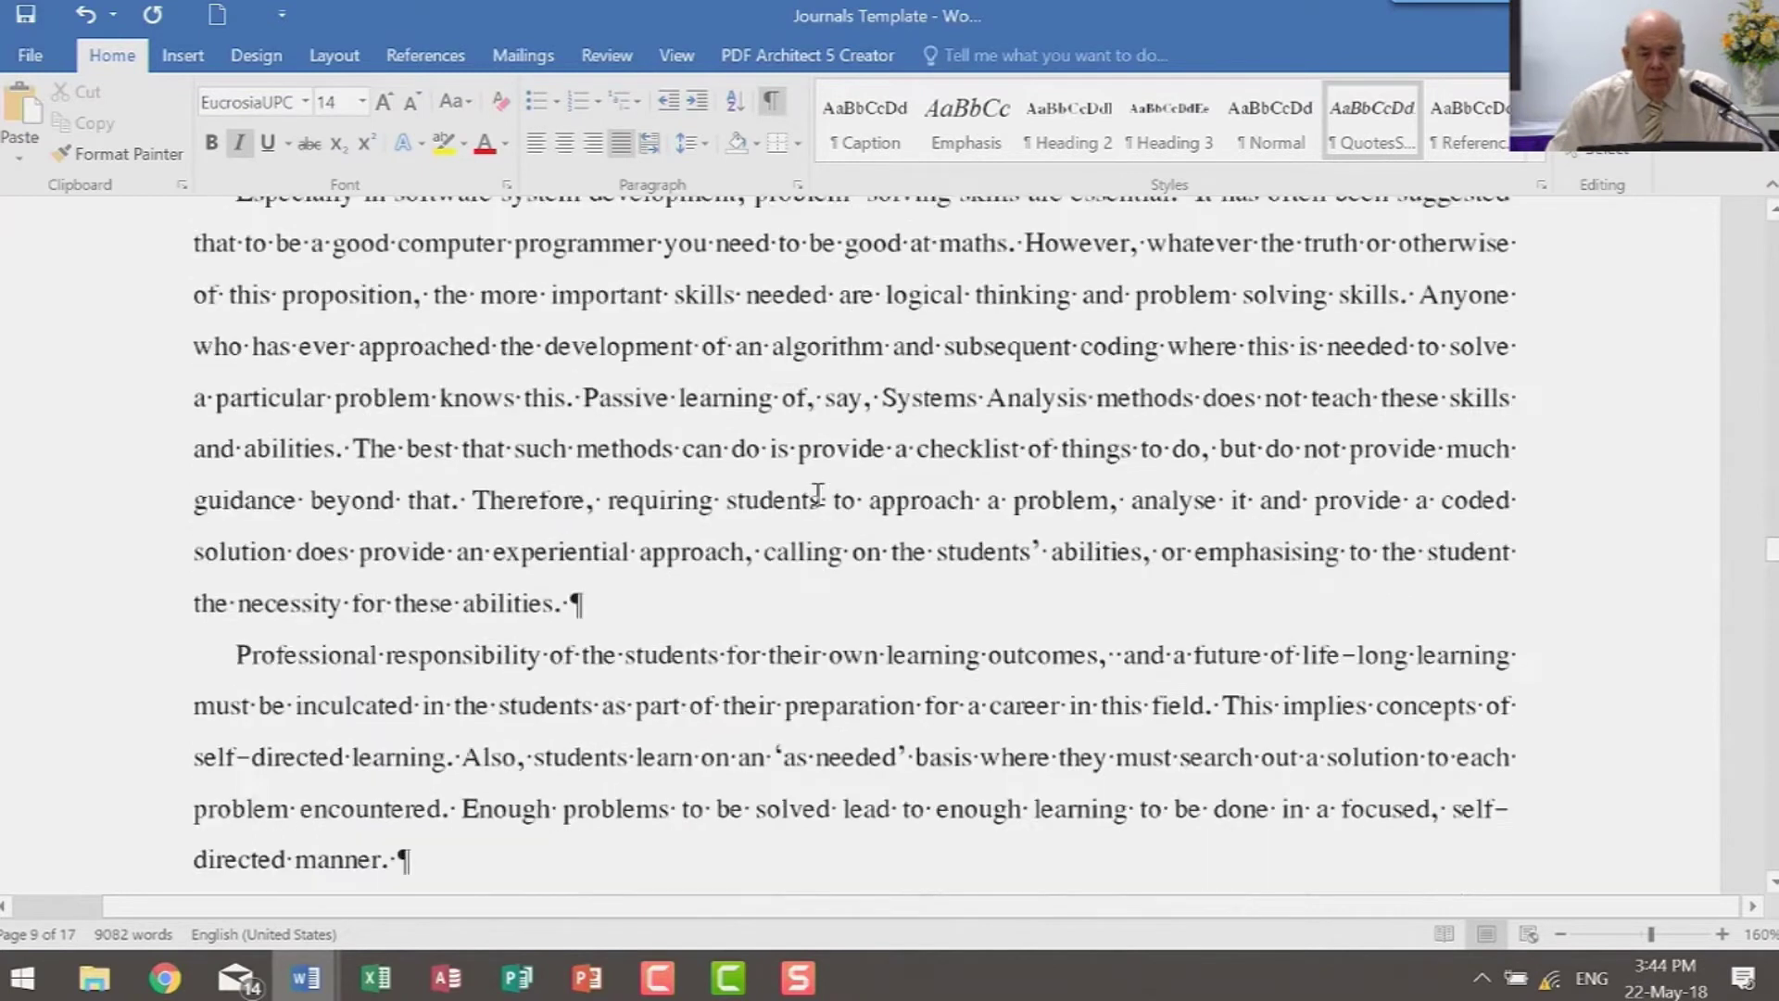
scroll(818, 493, up, 5)
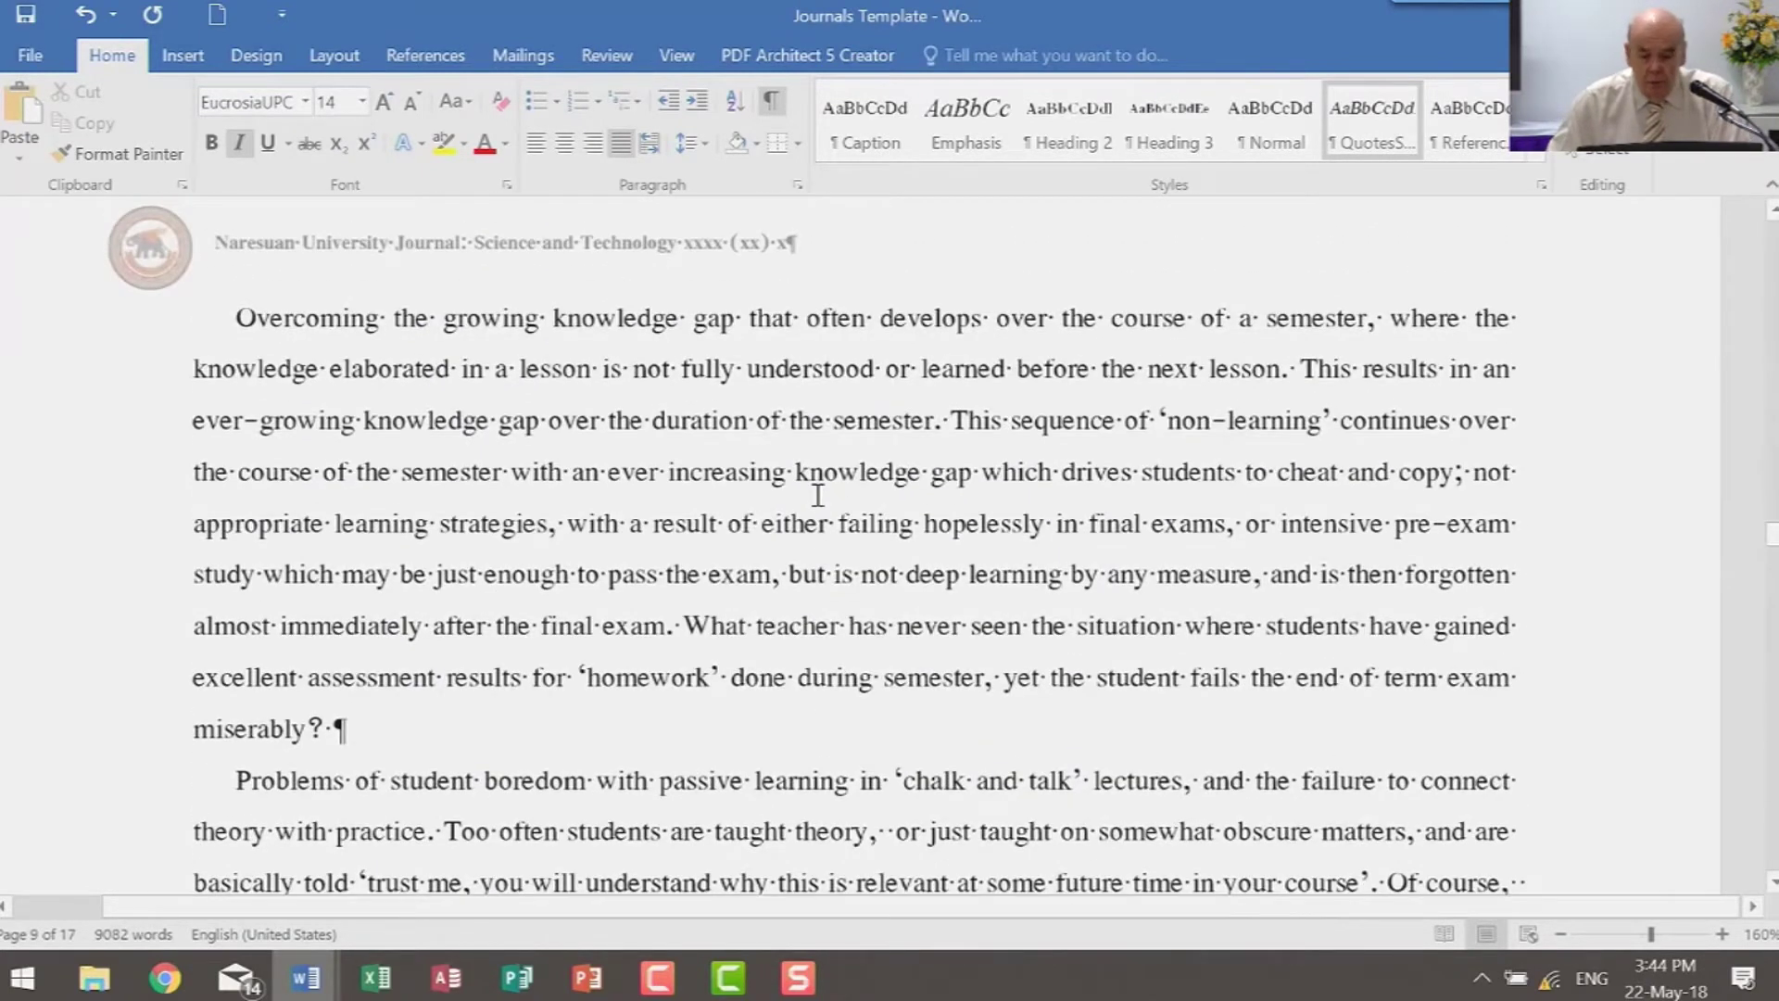
scroll(820, 518, down, 3)
scroll(816, 523, up, 7)
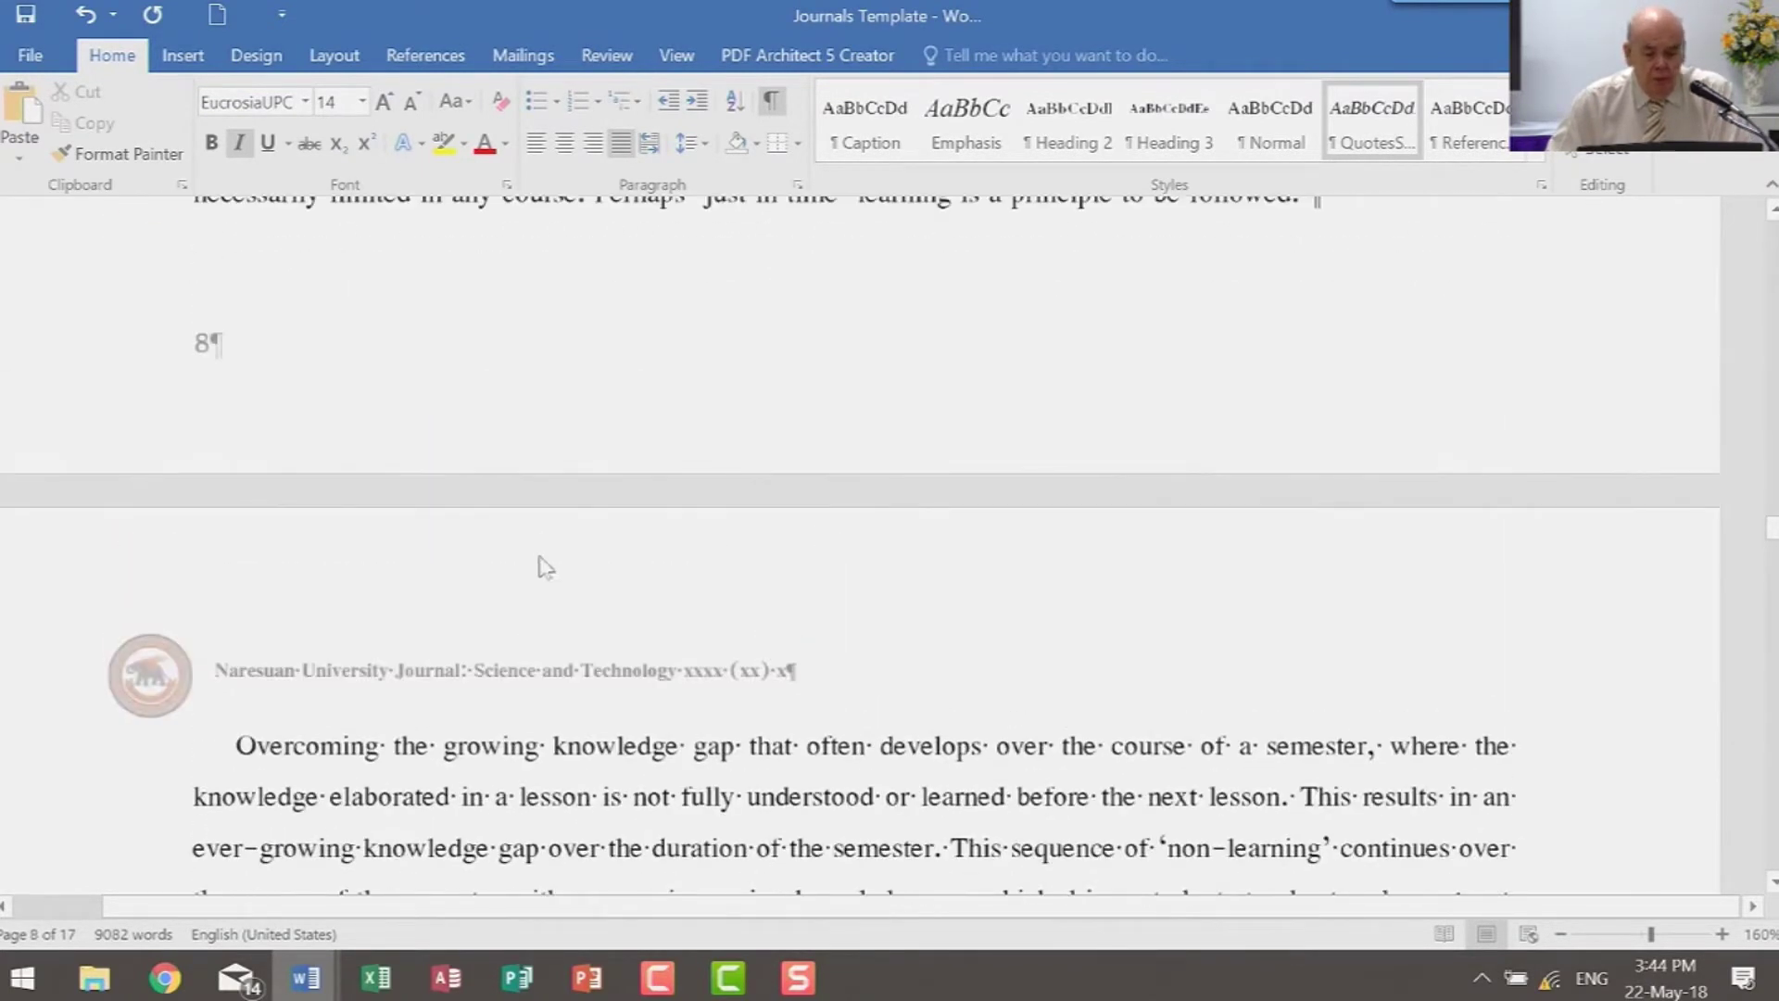
scroll(547, 548, up, 10)
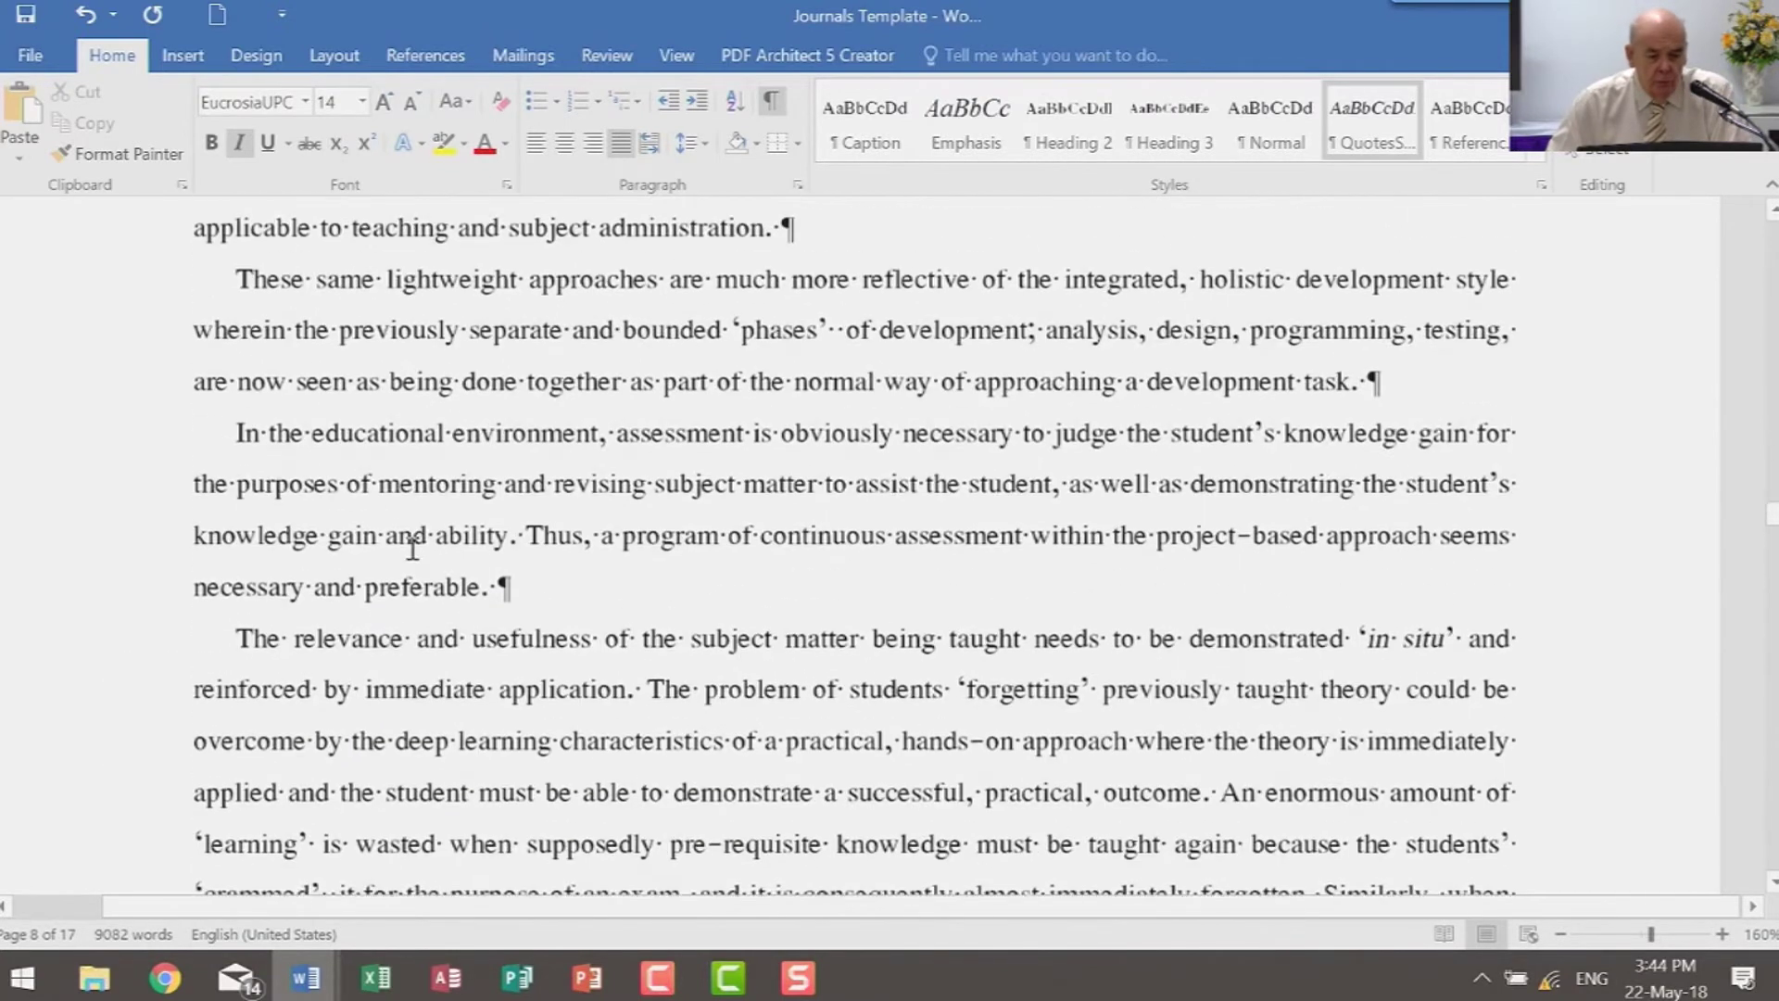
scroll(712, 548, up, 6)
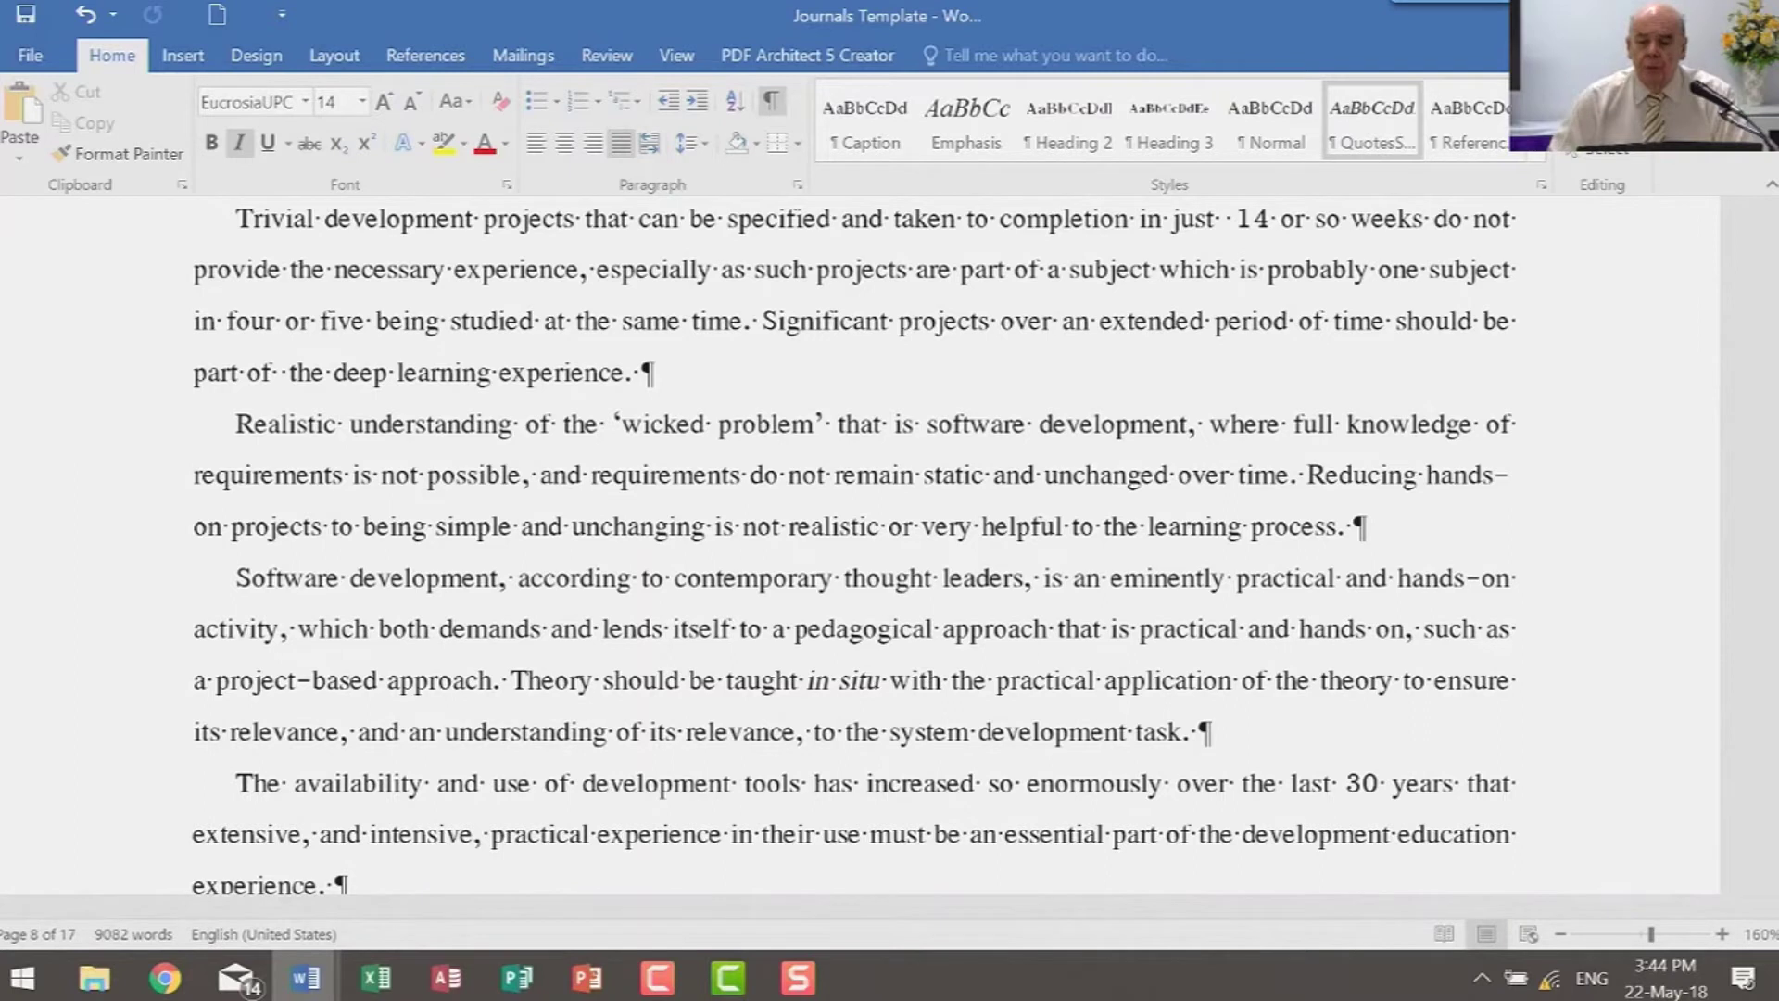
Close the Journals Template document without saving its changes, and close the conference paper document as well
key(alt+F4)
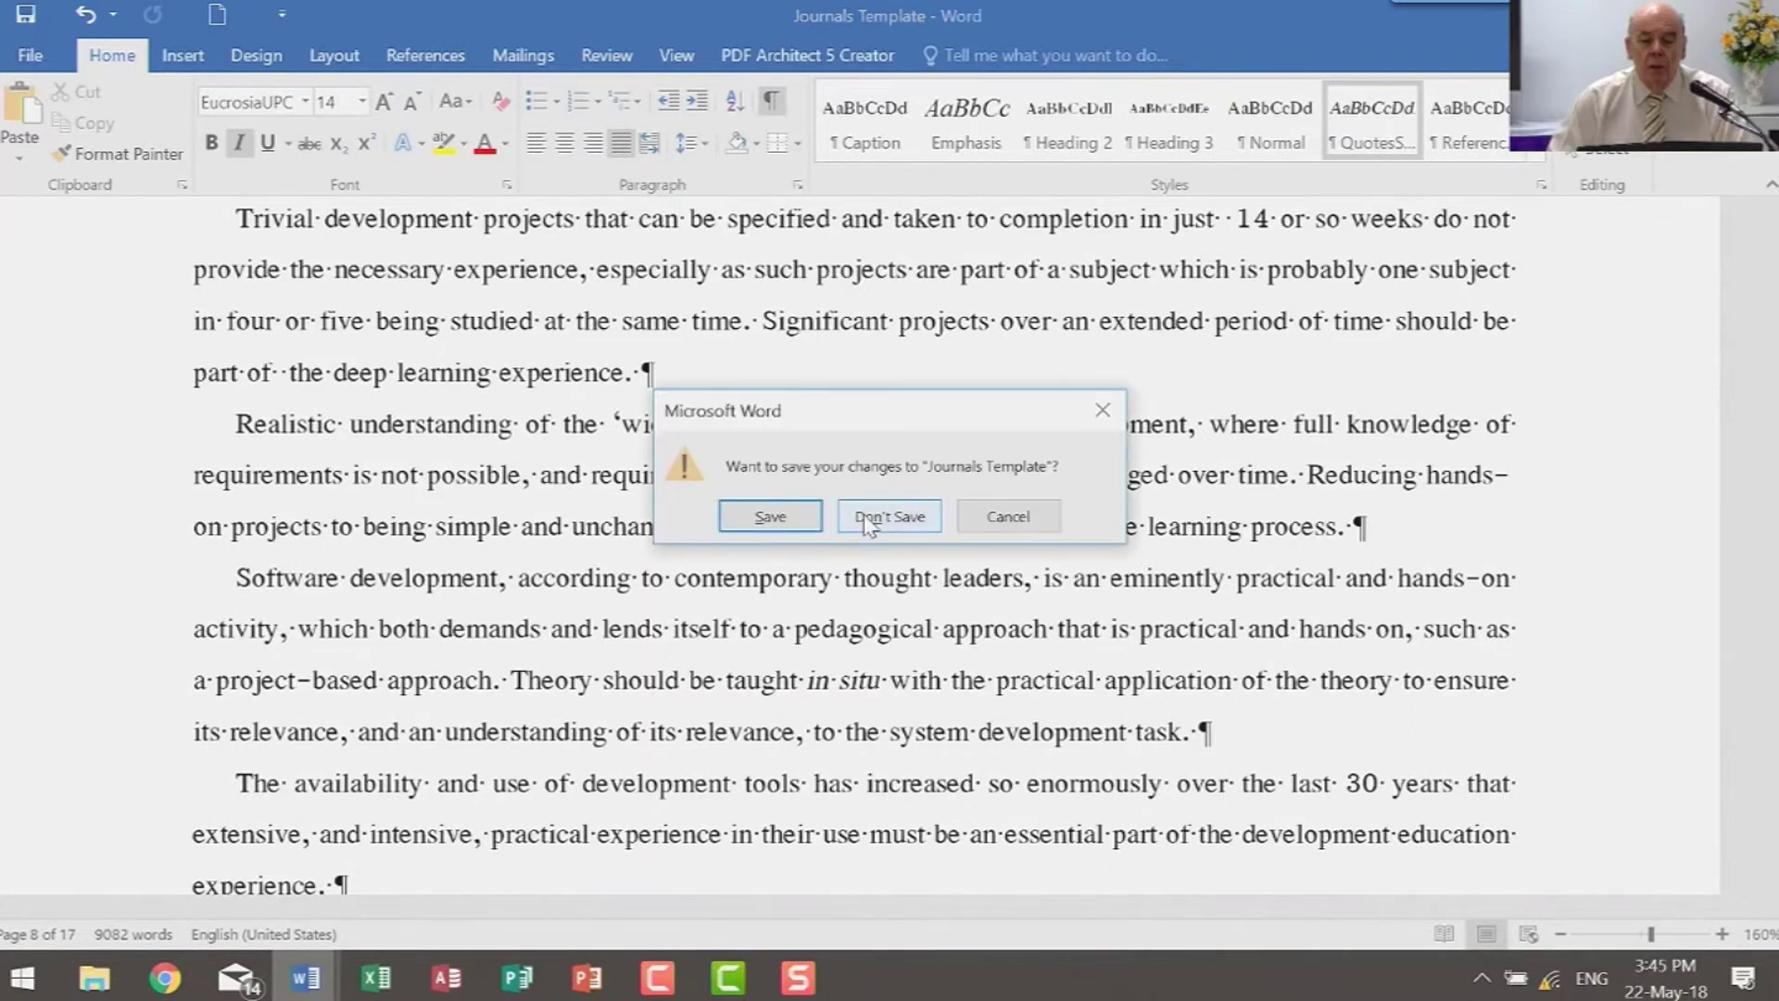
click(869, 518)
key(ctrl+a)
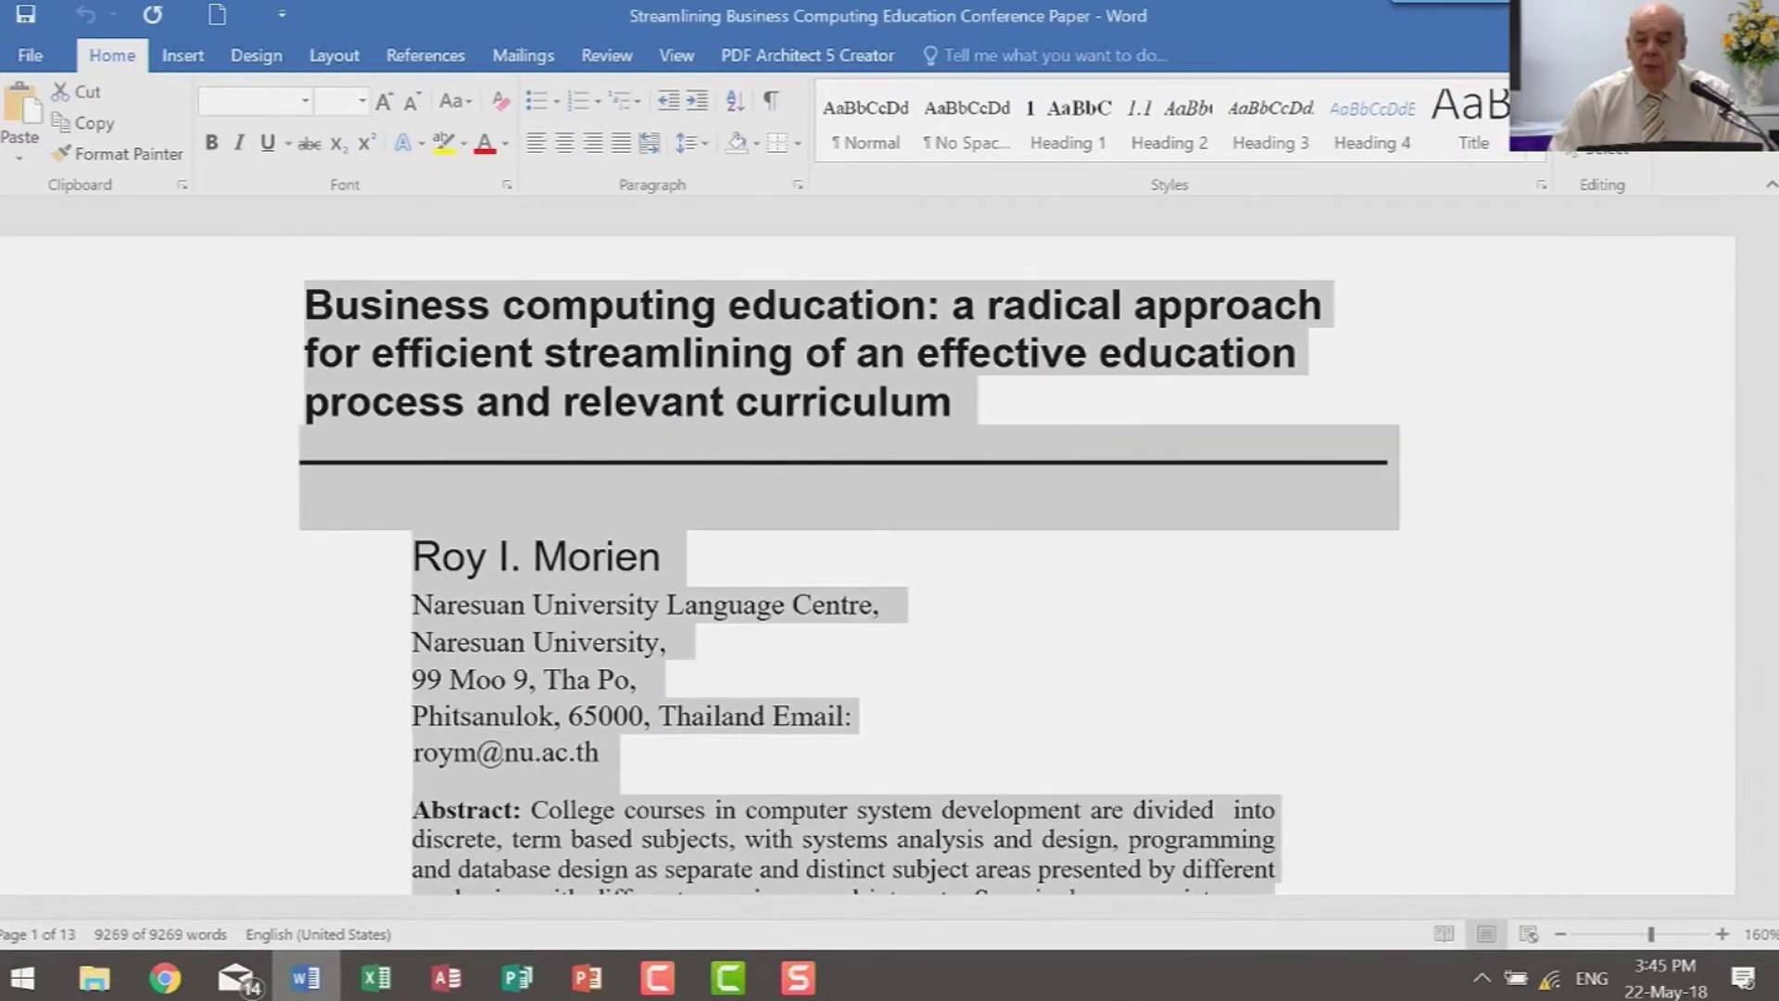
key(ctrl+c)
key(alt+F4)
click(948, 572)
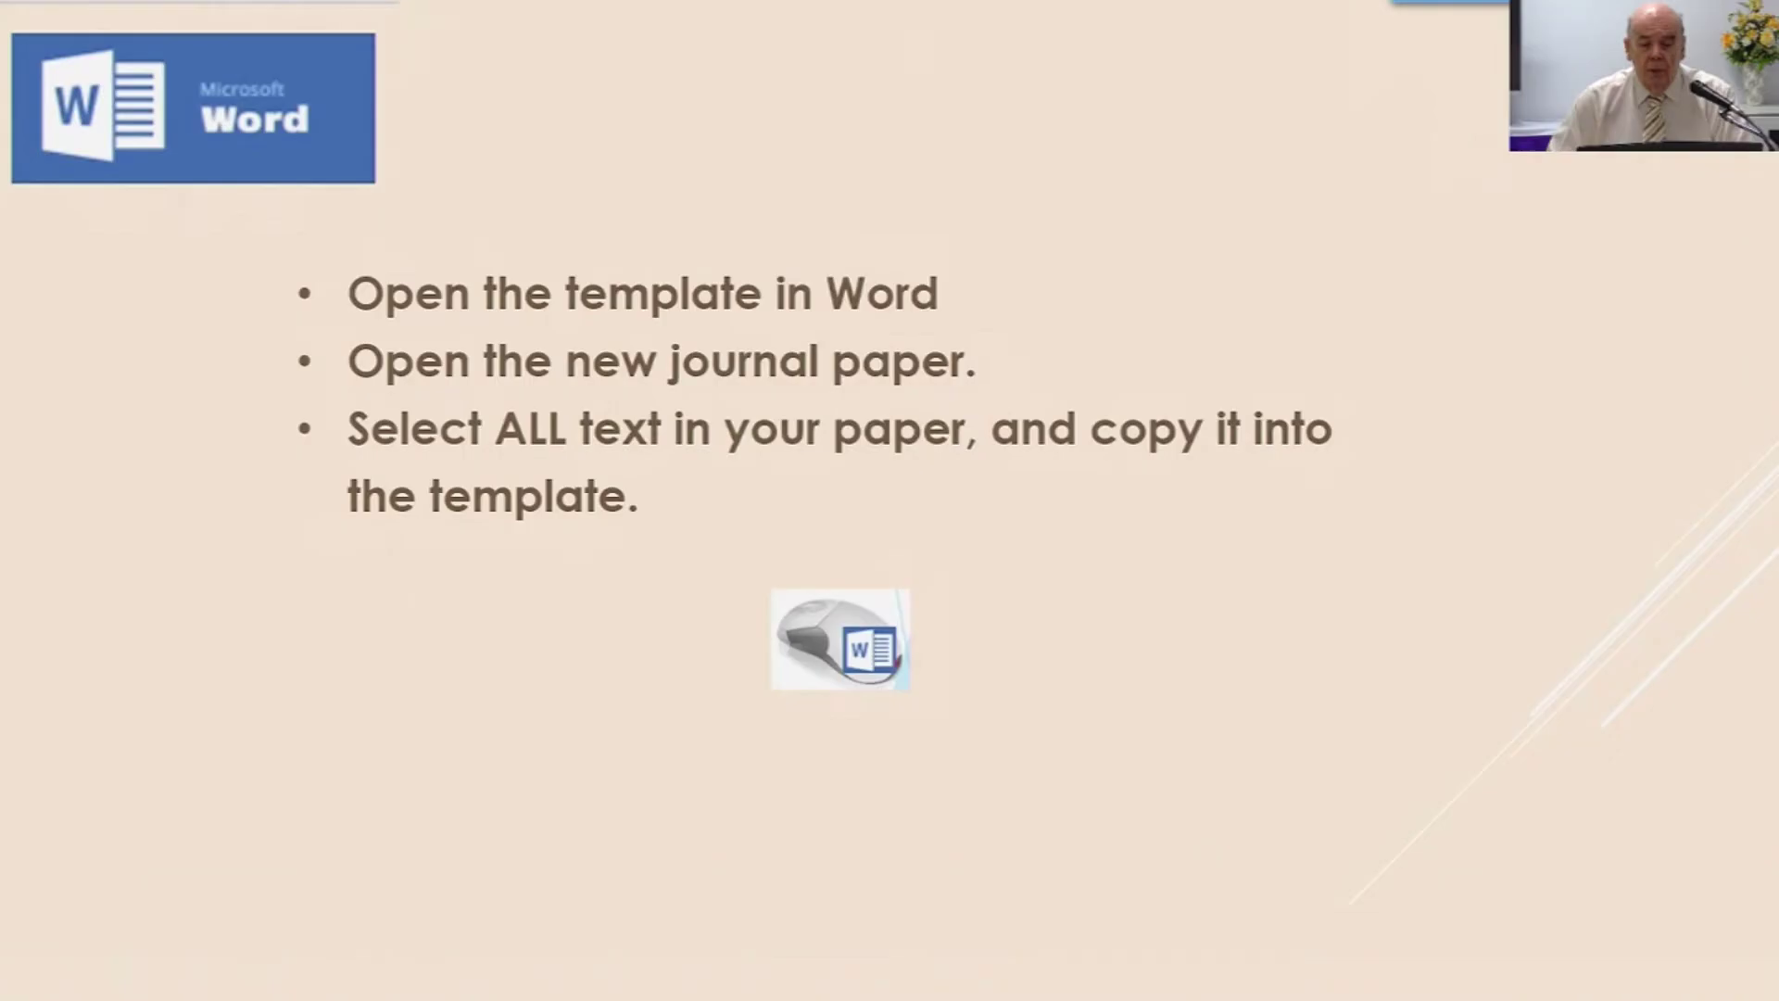